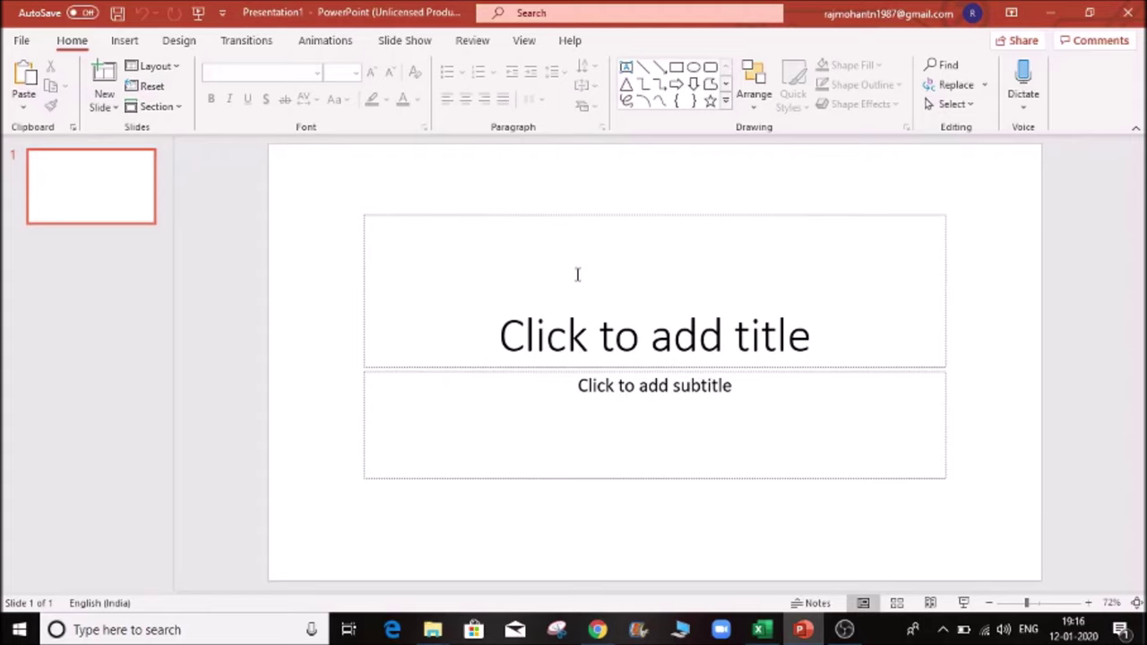
- Close PowerPoint and search Windows for 'power' to pick the PowerPoint app
click(1127, 18)
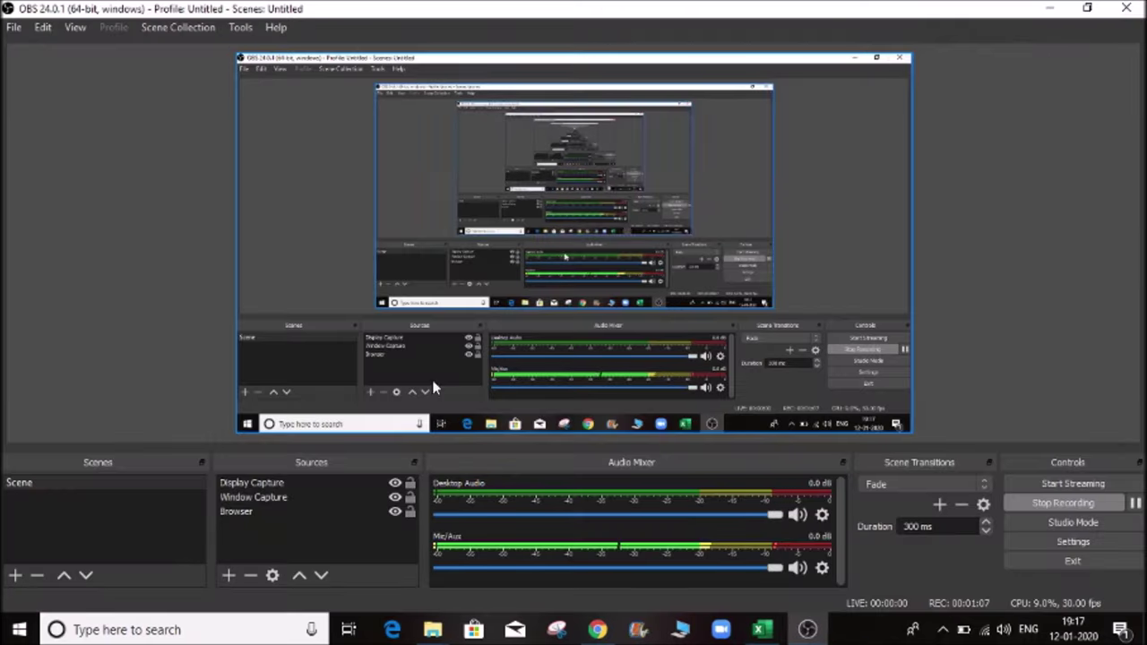
click(16, 630)
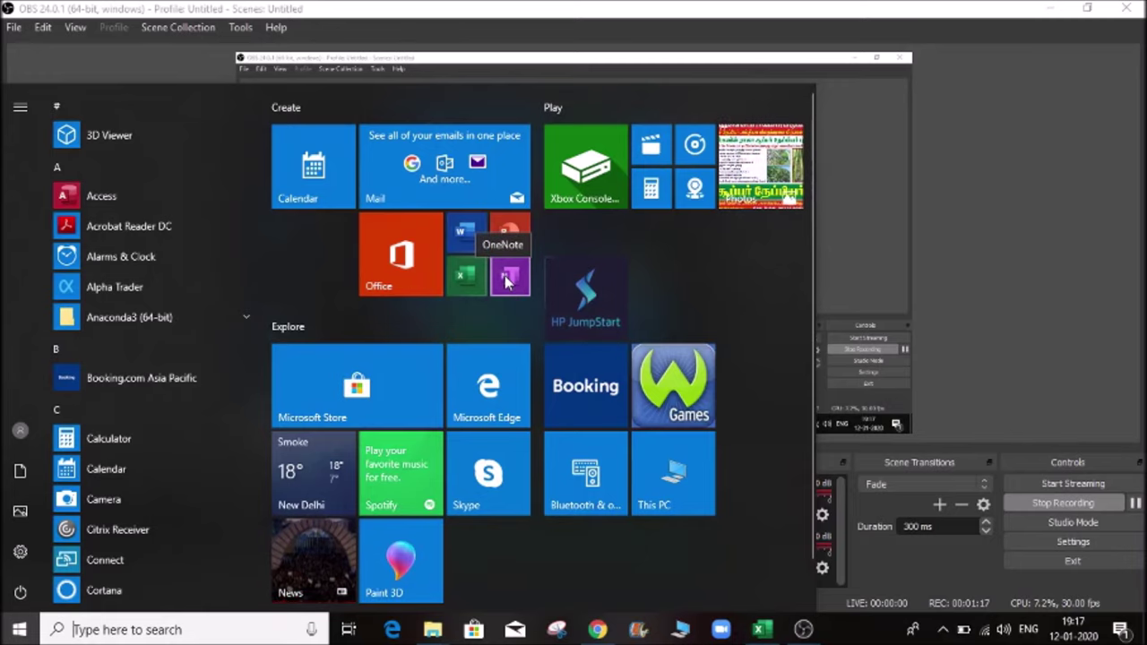
click(133, 629)
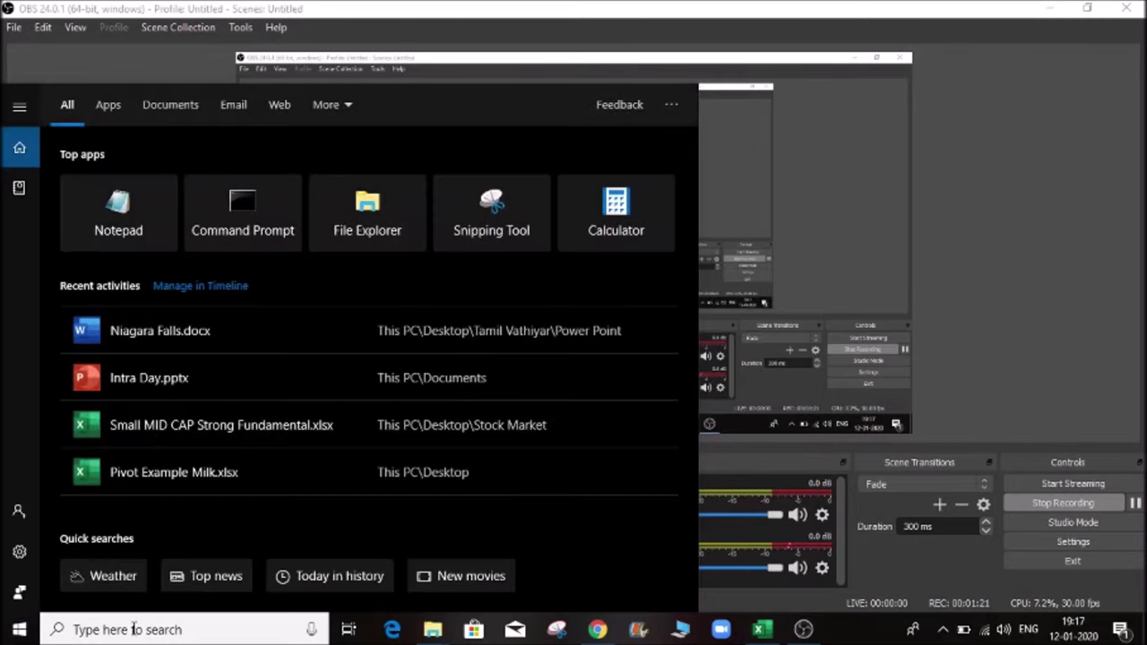
text(power)
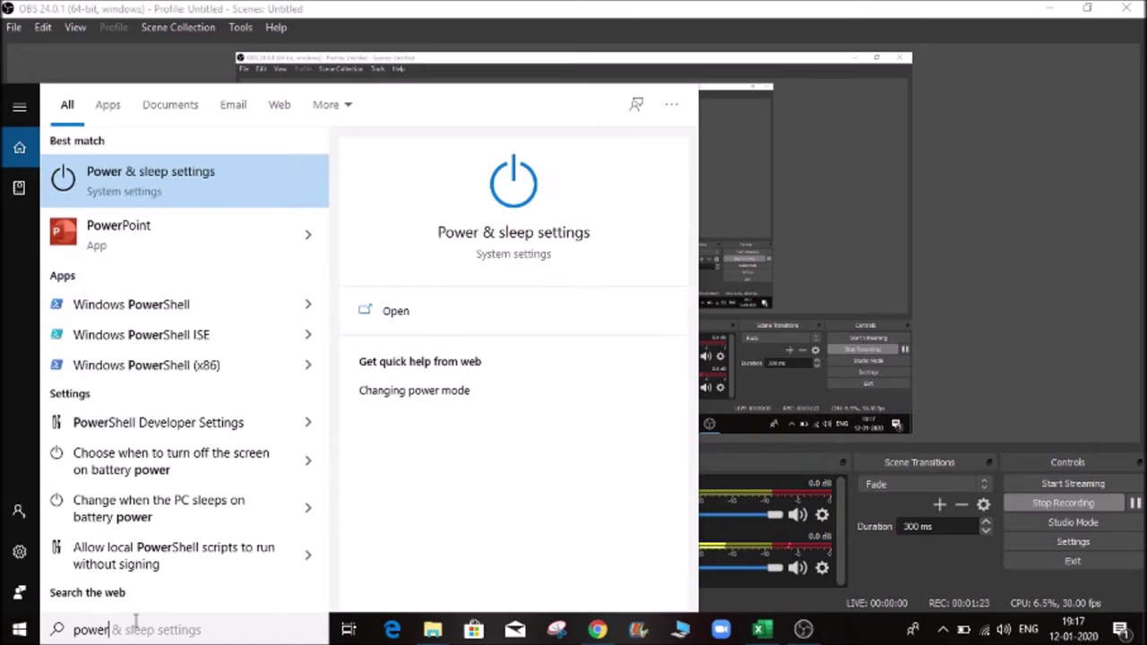
click(305, 237)
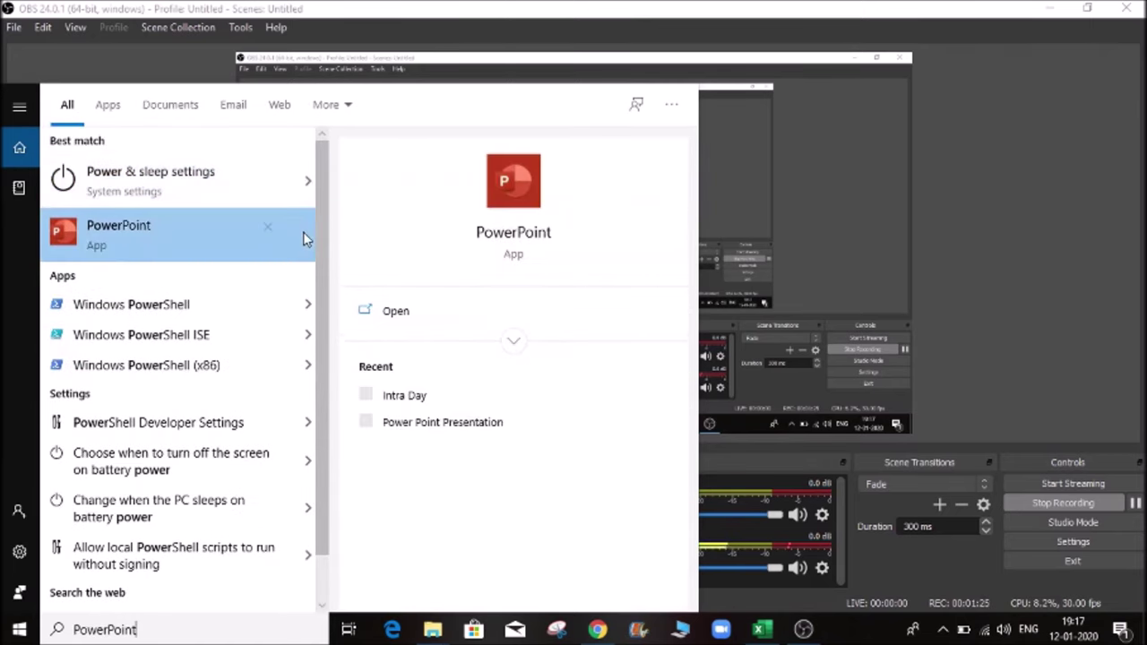
- Launch PowerPoint, create a Blank Presentation, and dismiss the Subscription Expired bar
click(387, 324)
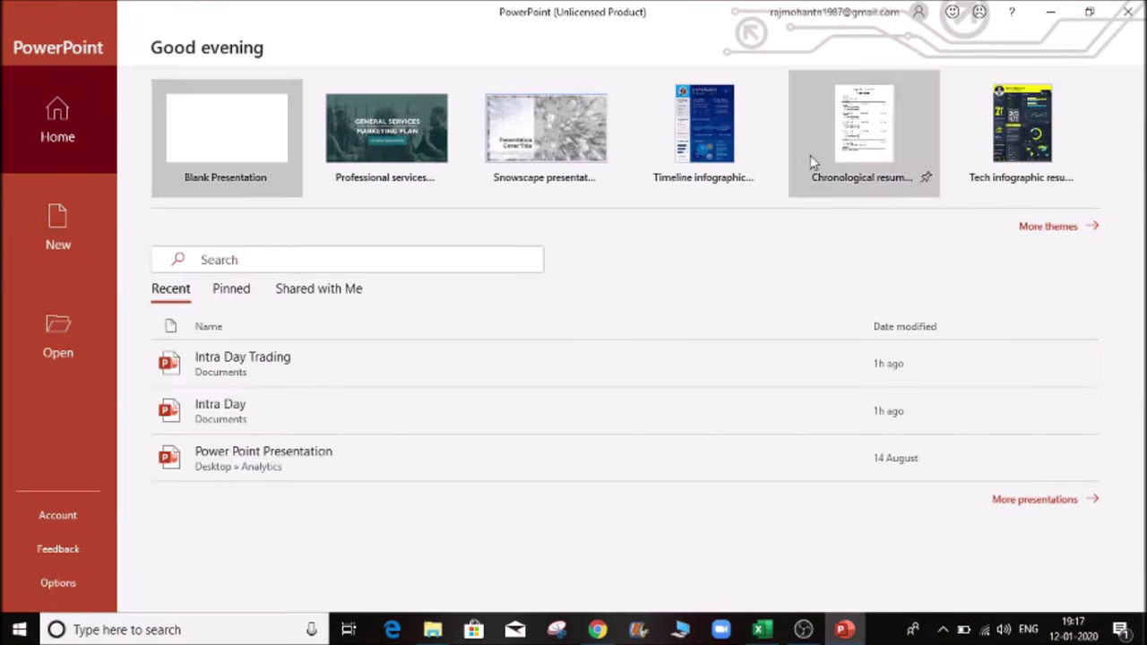
click(236, 143)
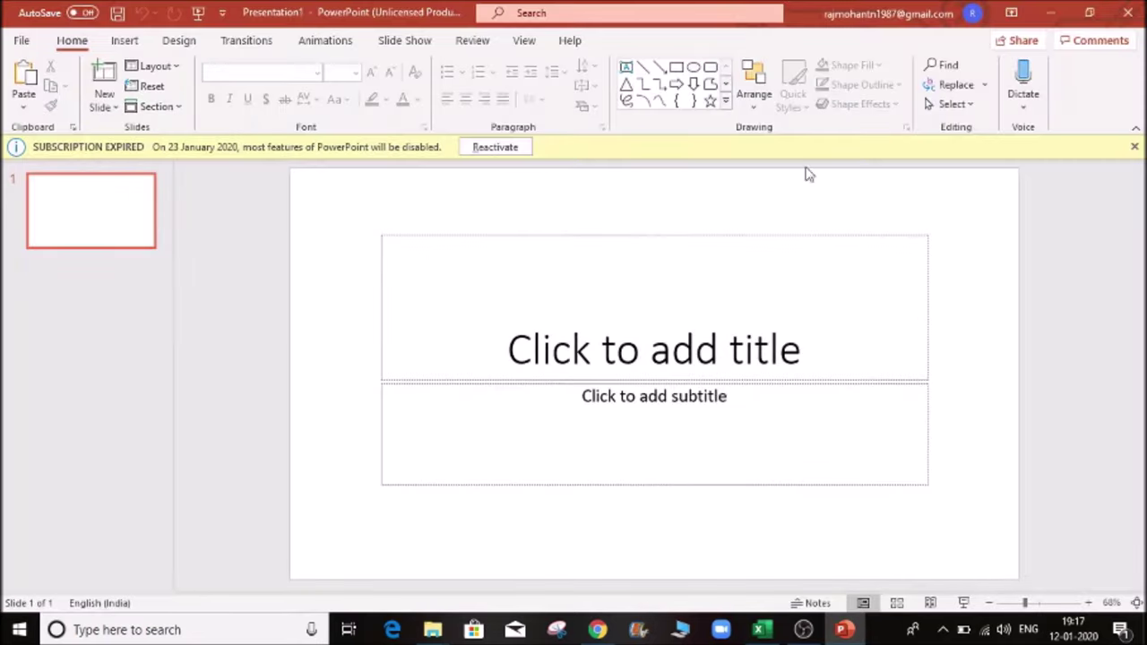
click(1136, 148)
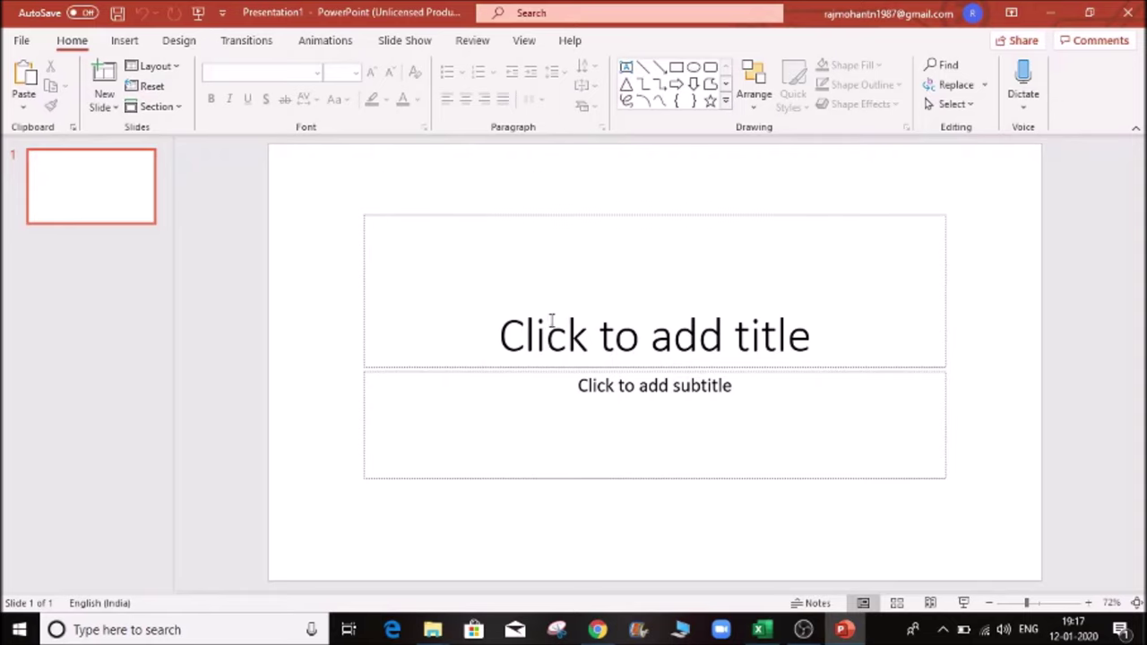
click(599, 297)
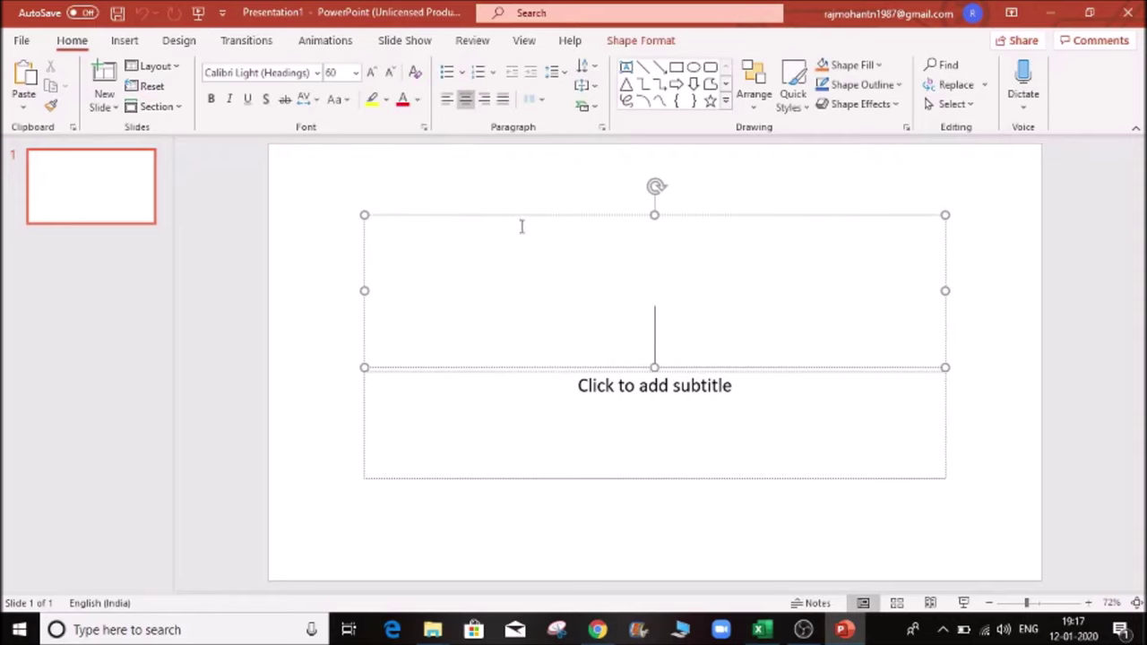
click(493, 188)
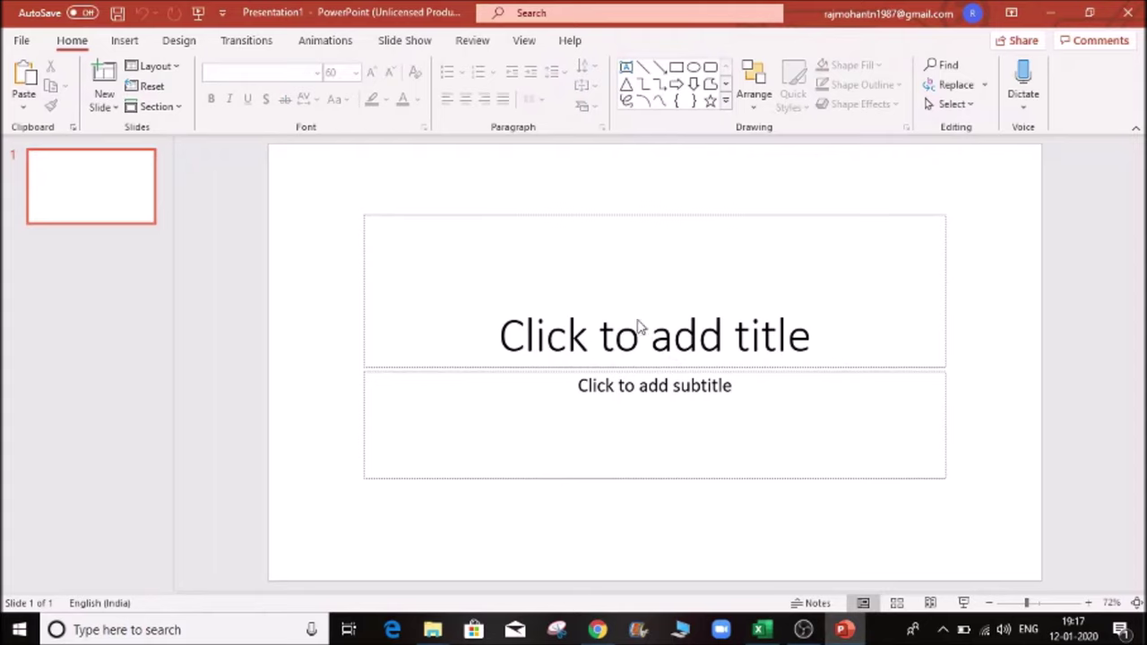
key(ctrl+n)
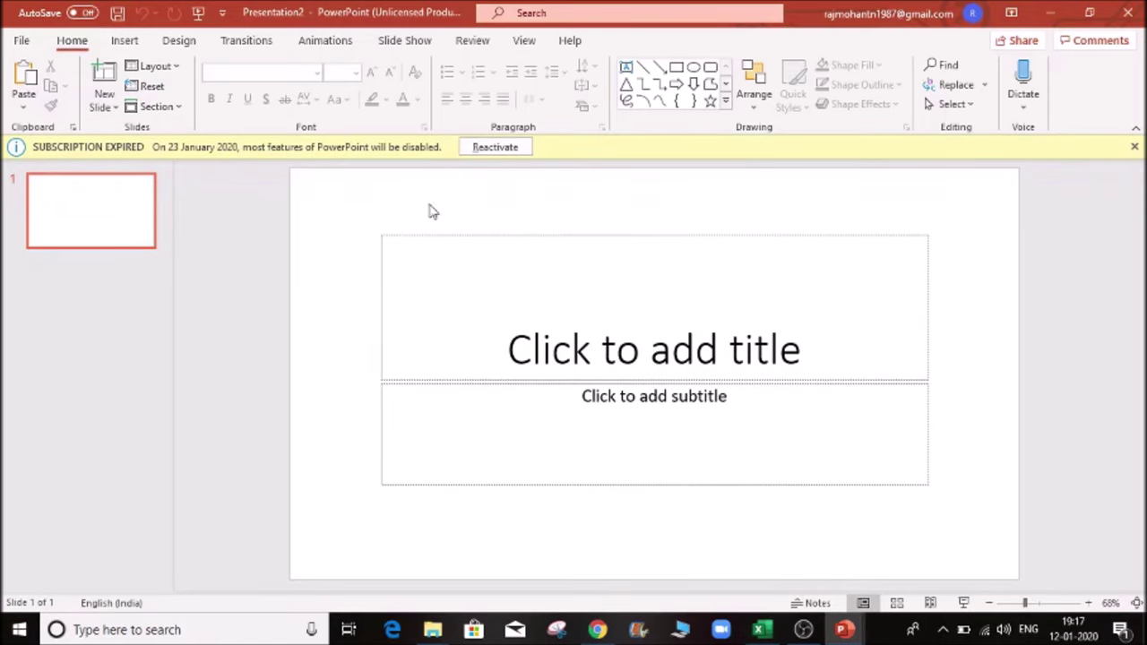
click(1129, 20)
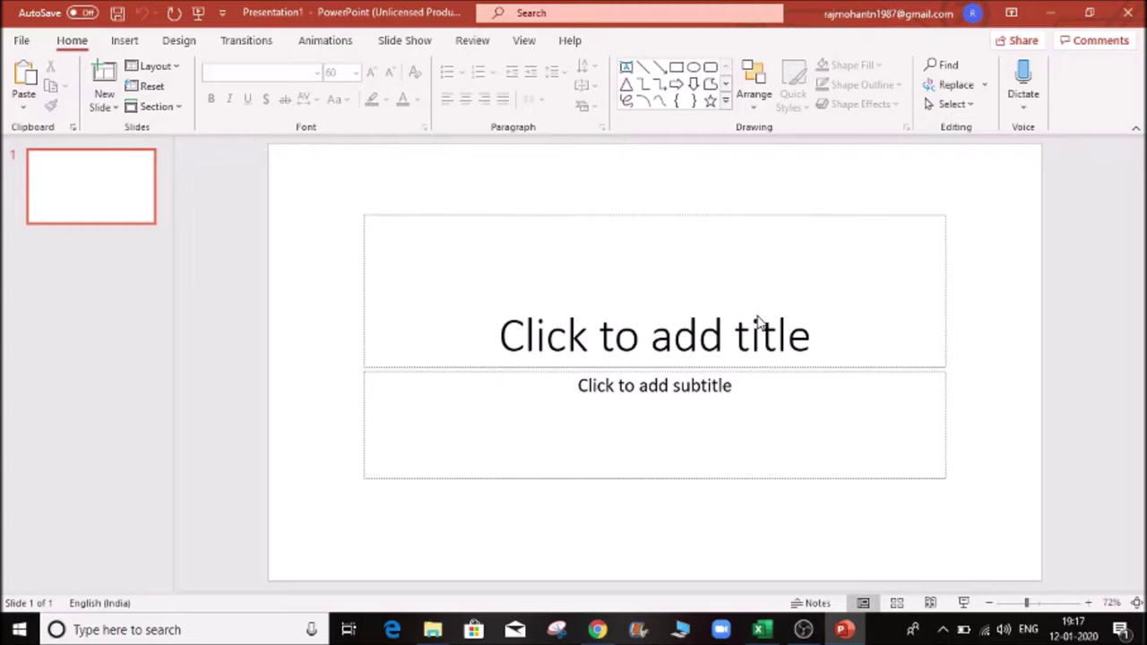
click(112, 188)
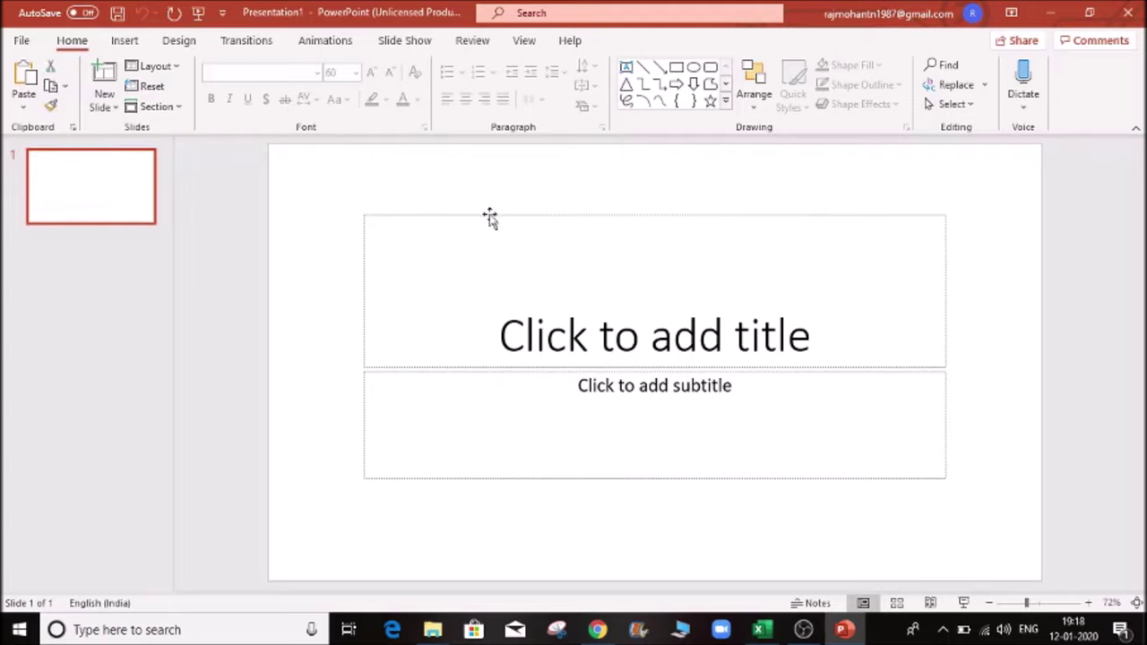
click(611, 334)
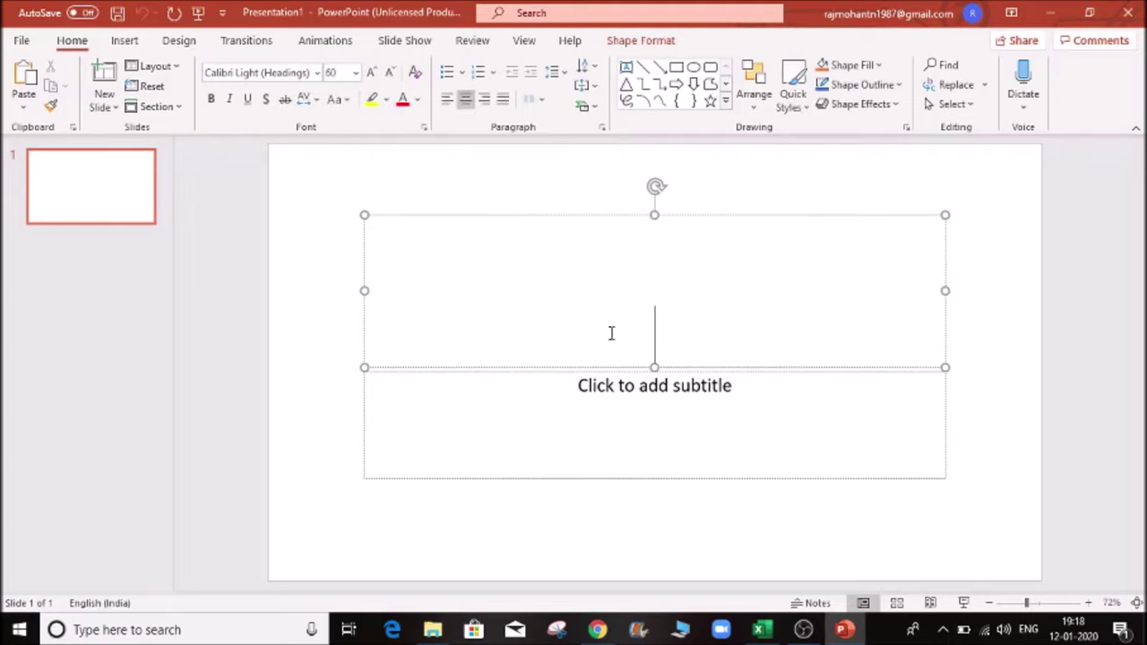
click(634, 388)
click(653, 333)
click(119, 187)
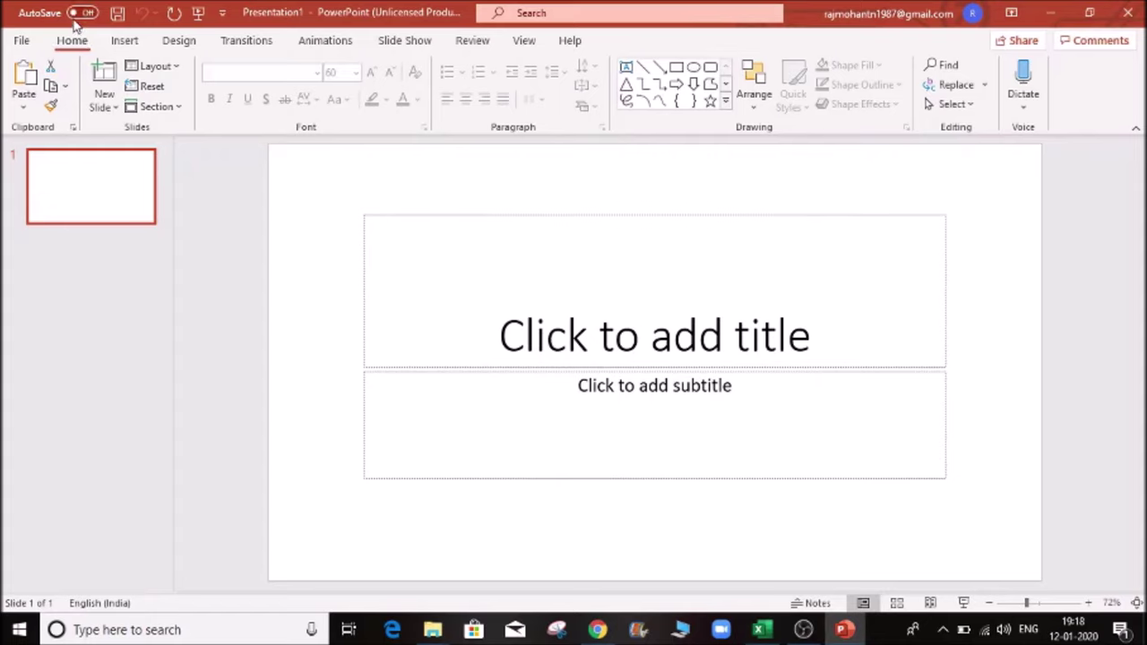
- Add Blank, Title and Content, and Section Header slides from the New Slide gallery
click(102, 107)
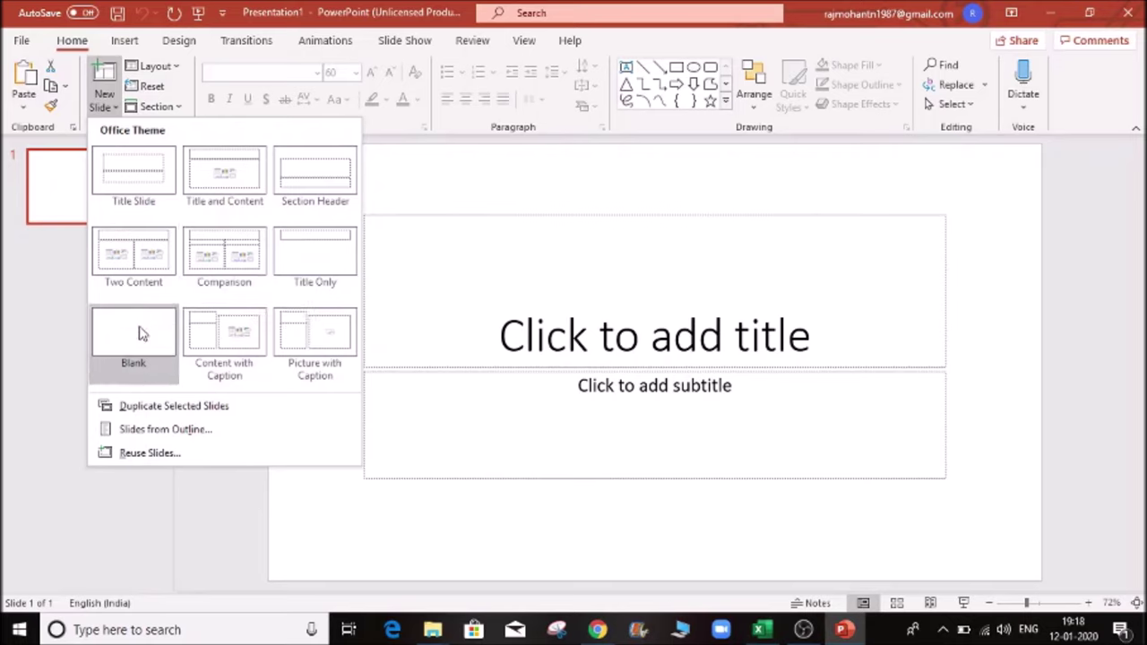
click(133, 357)
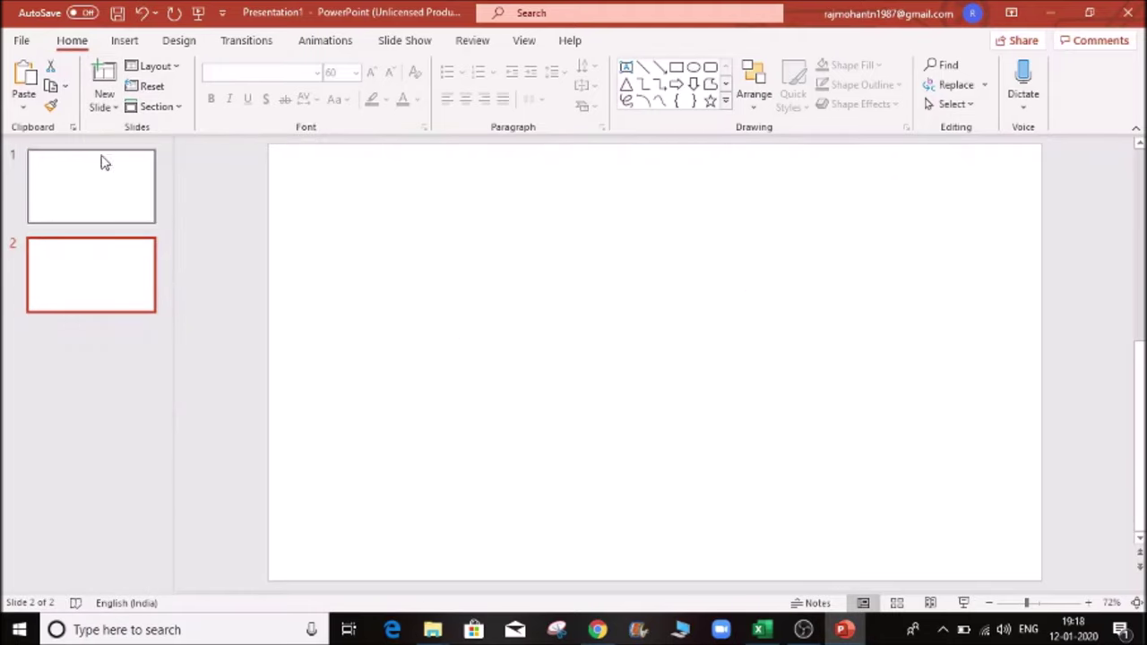
click(107, 105)
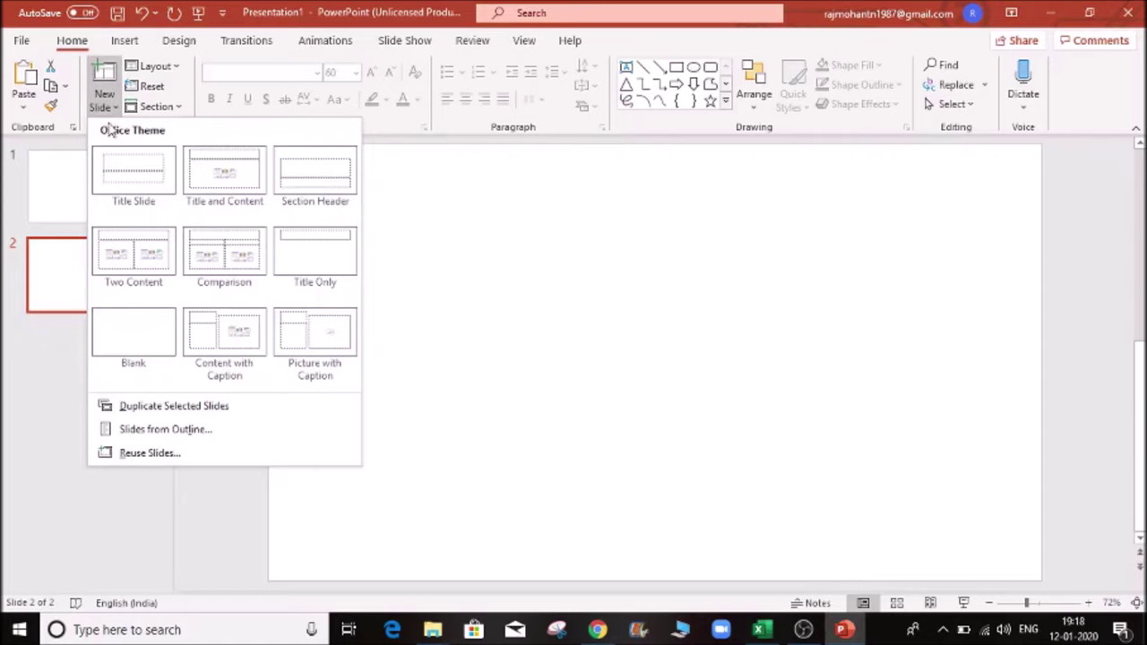
click(221, 205)
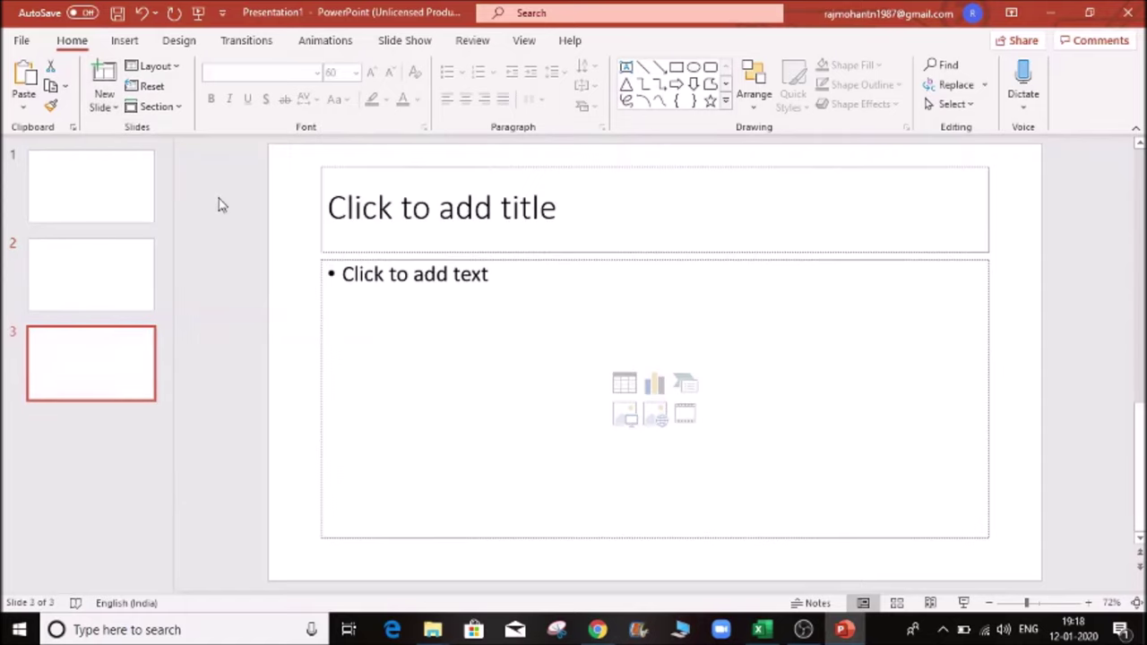
click(107, 106)
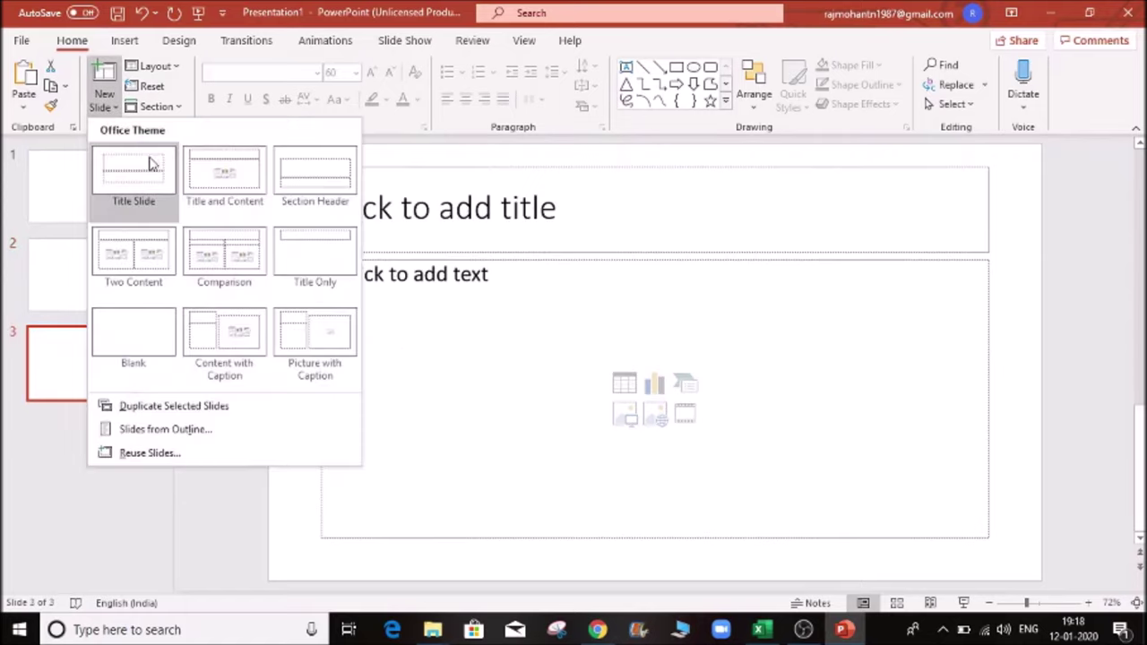
click(304, 188)
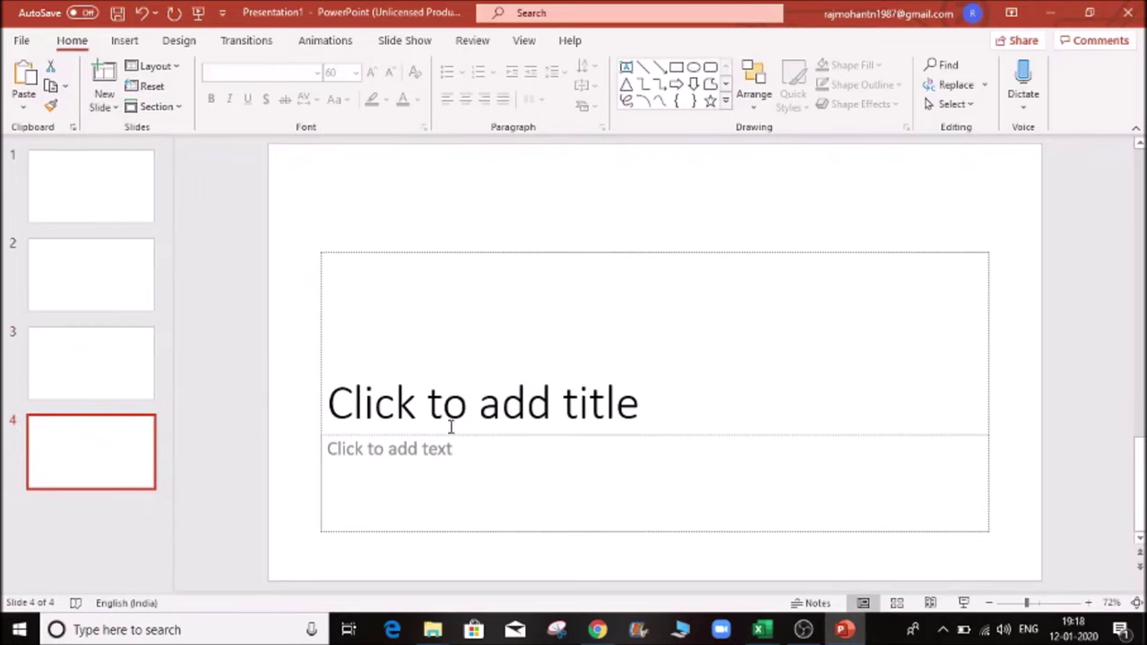
- Add a Title Only slide and a Comparison slide after the Section Header
click(469, 393)
click(89, 173)
click(99, 461)
click(110, 109)
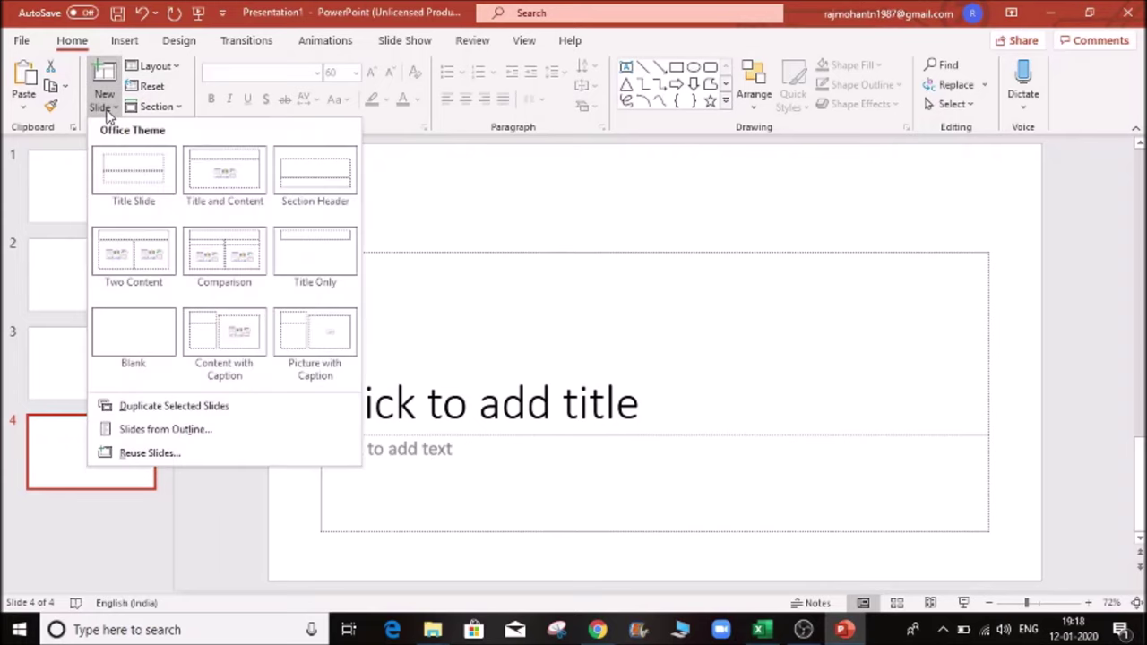
click(325, 266)
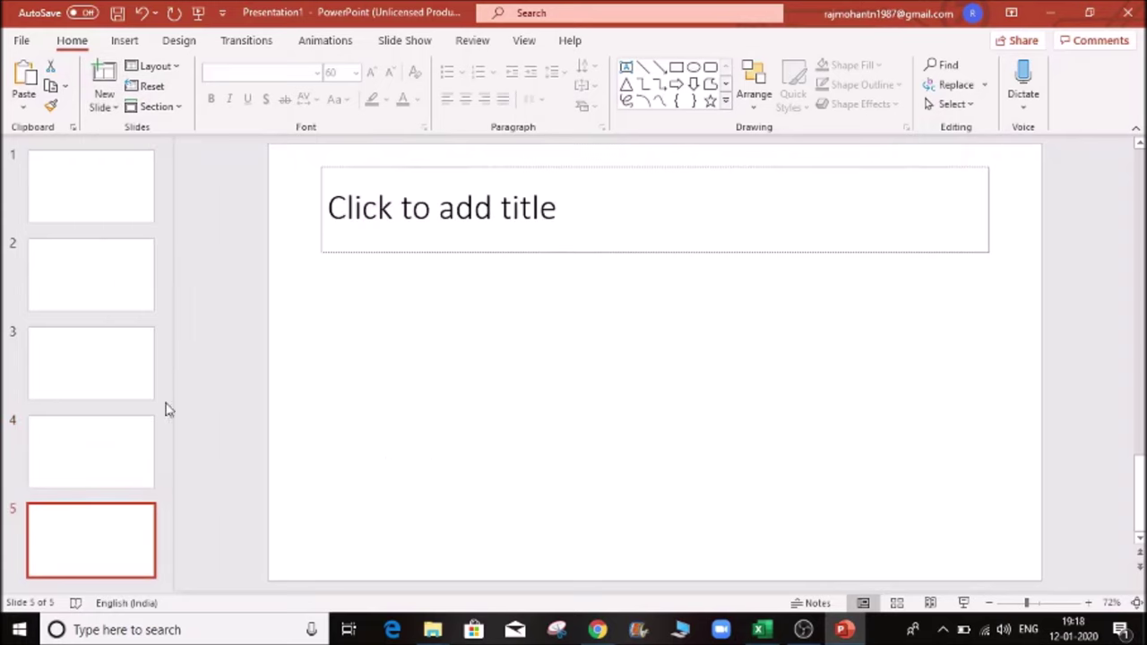
click(104, 107)
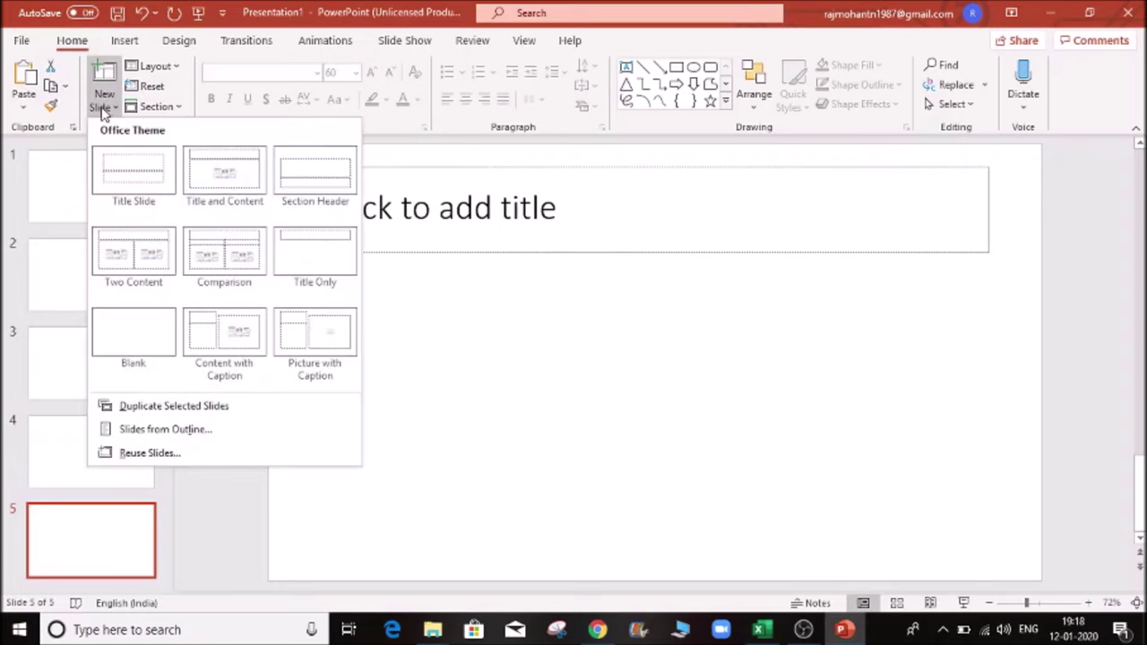
click(230, 250)
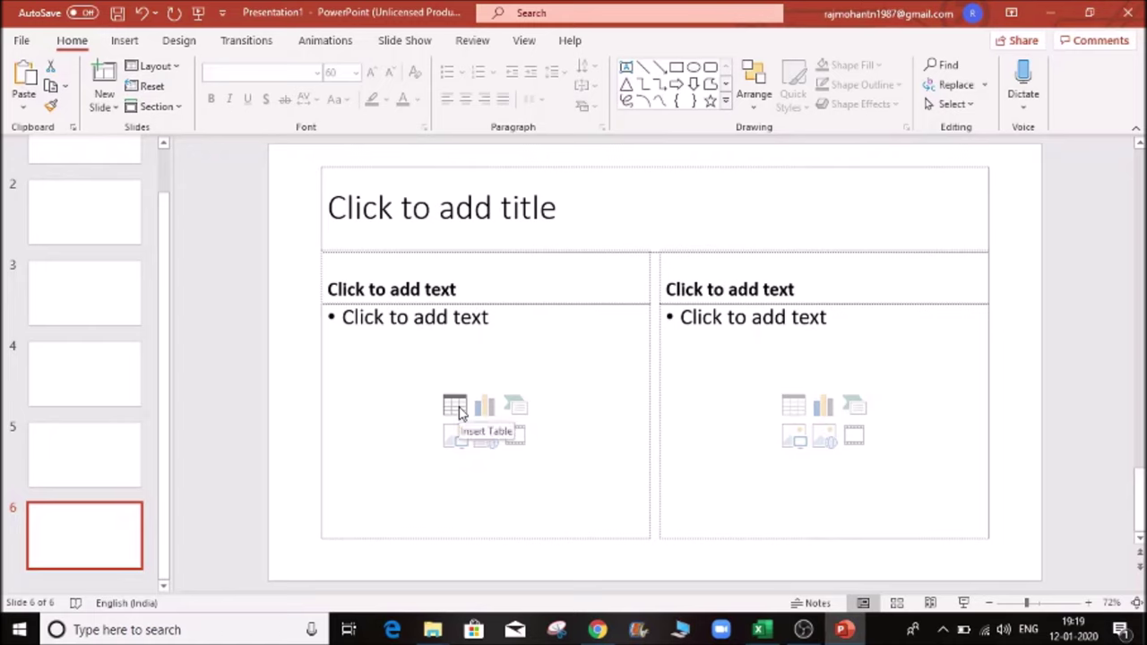
- Click through the Comparison slide's headings and content area, then return to slide 1
click(382, 290)
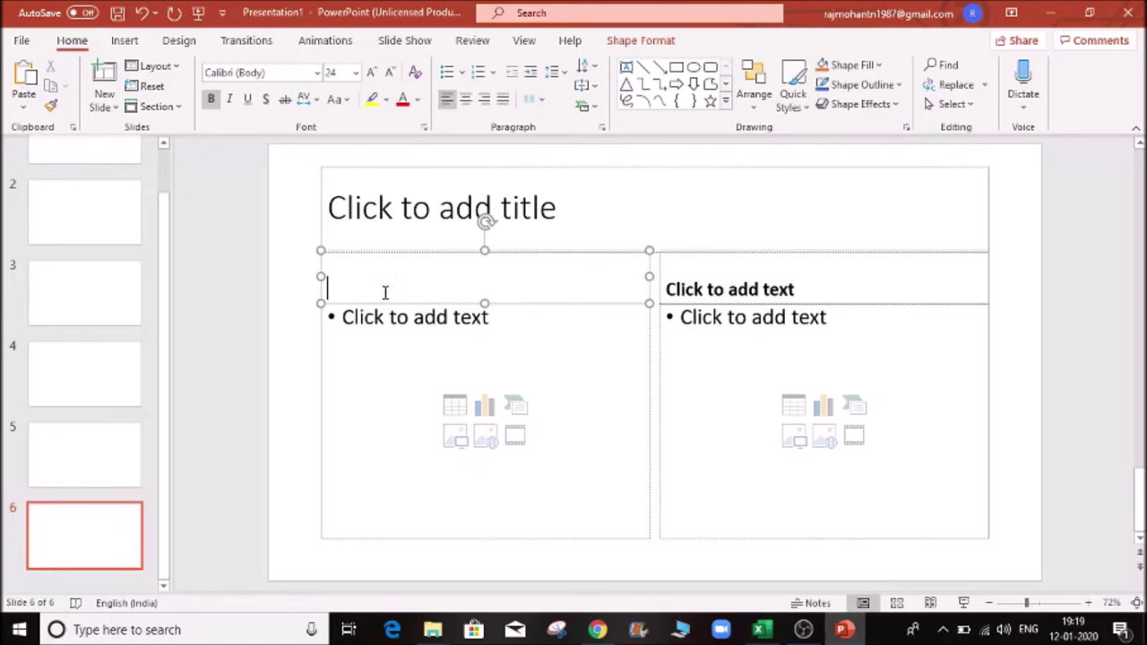
click(445, 195)
click(425, 283)
click(708, 289)
click(445, 318)
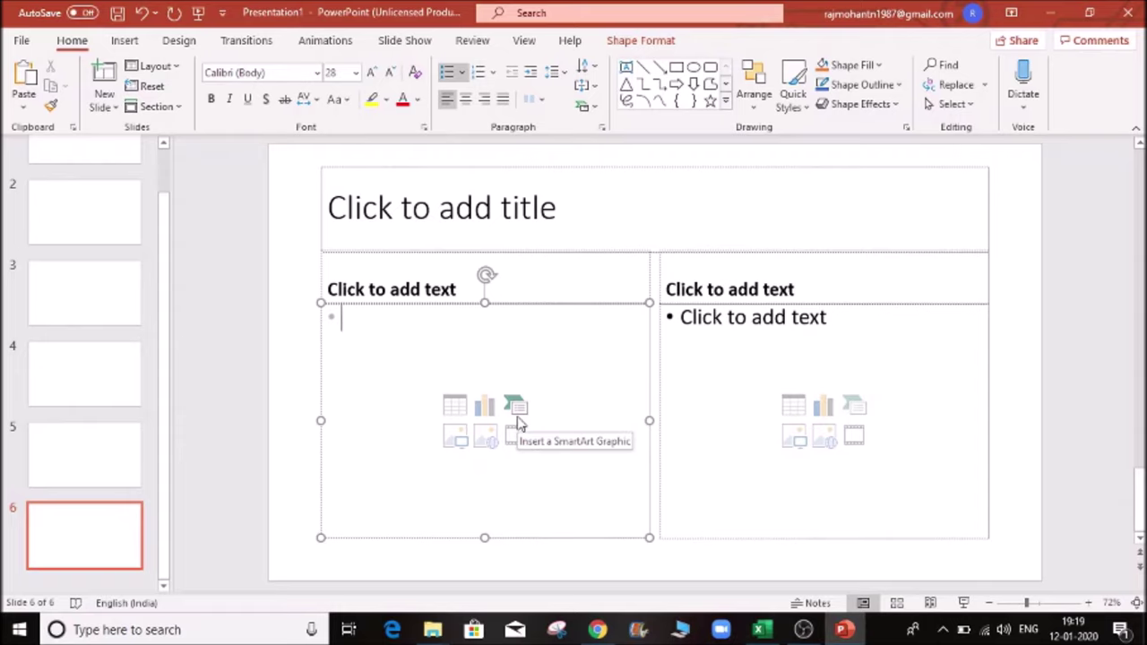
scroll(123, 384, up, 2)
click(107, 174)
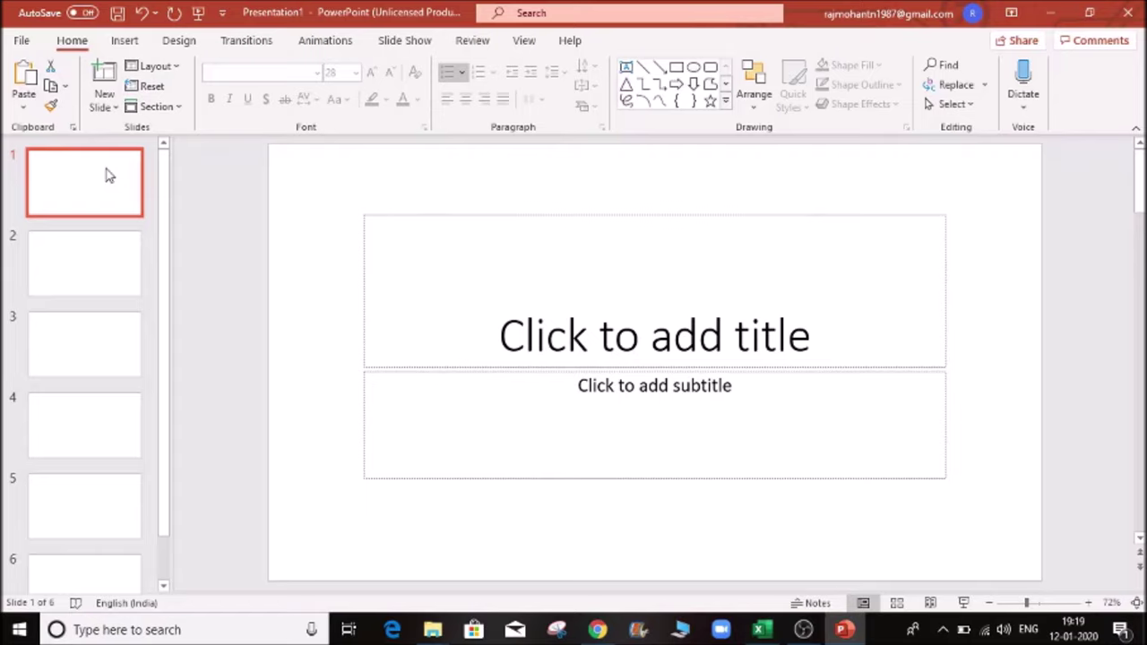
click(81, 267)
click(120, 190)
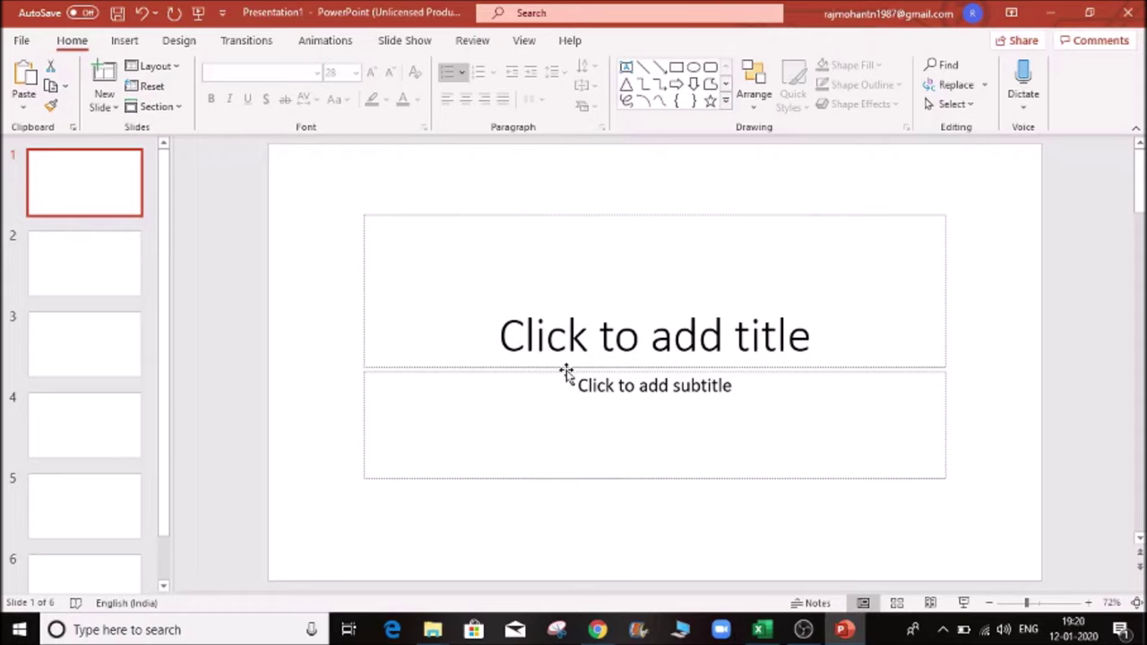
click(517, 326)
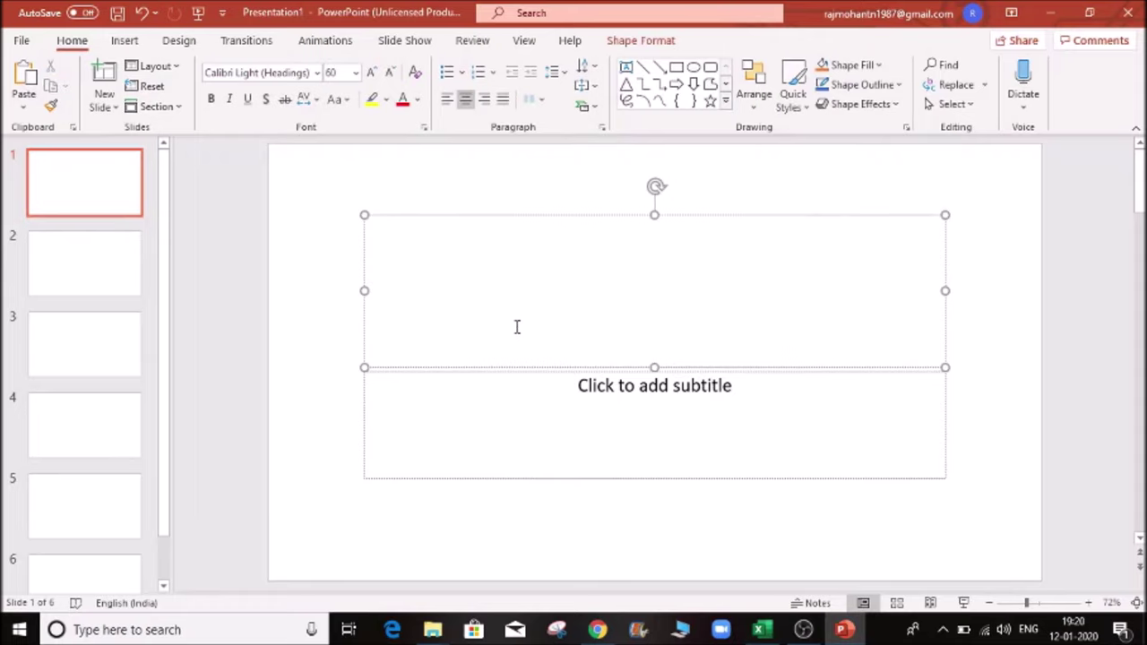
click(562, 418)
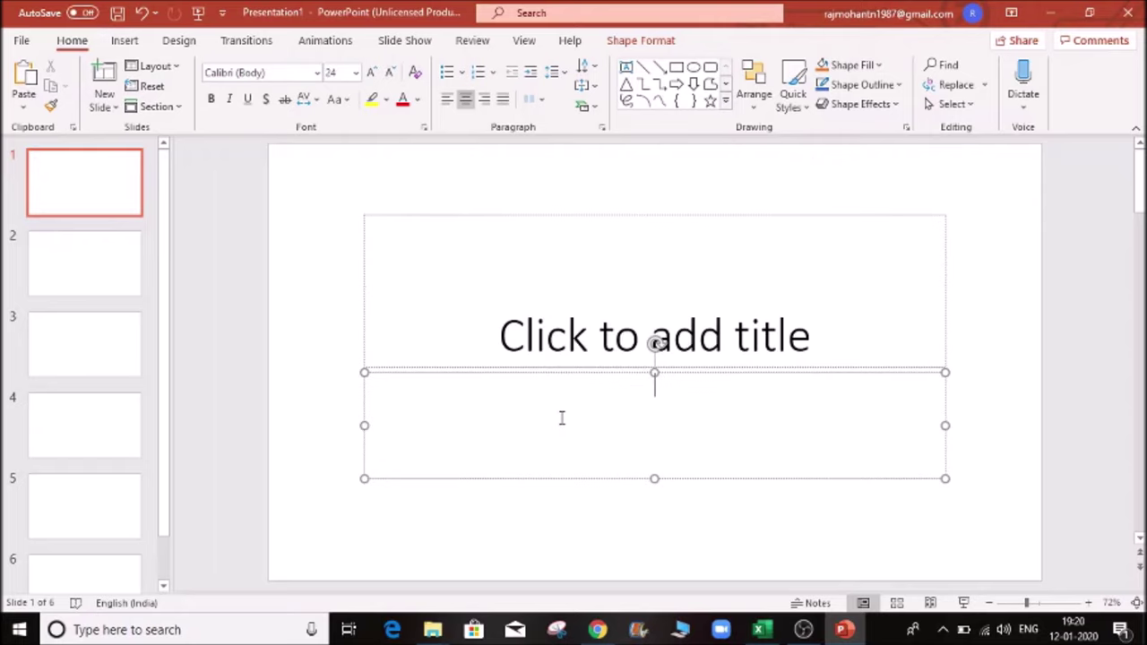
click(609, 329)
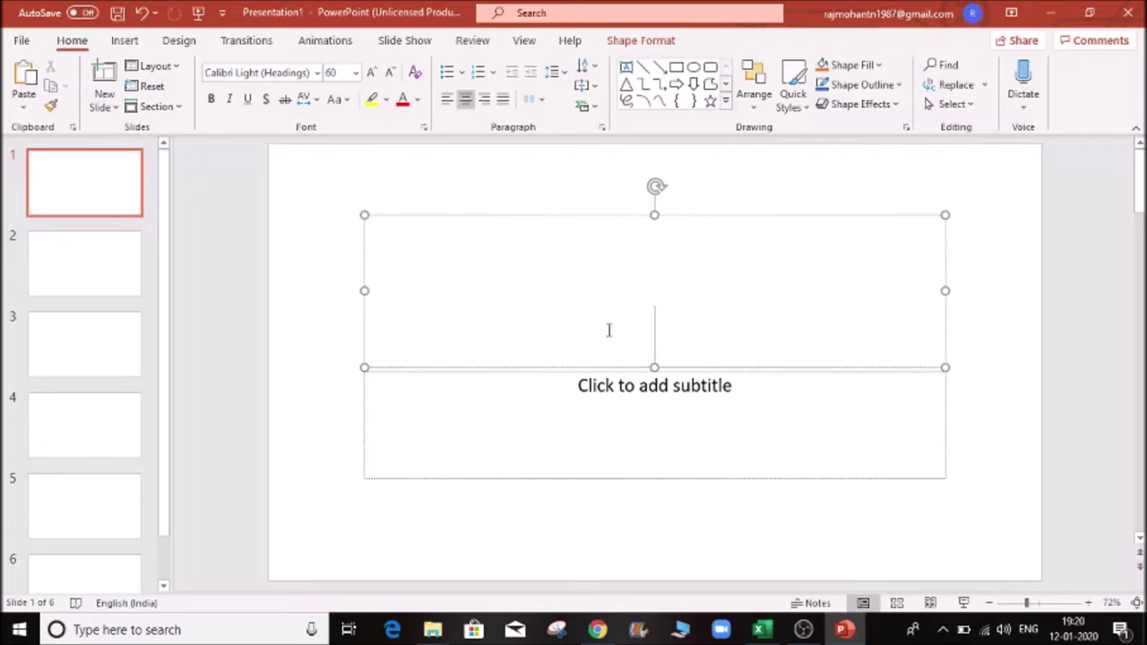
click(112, 181)
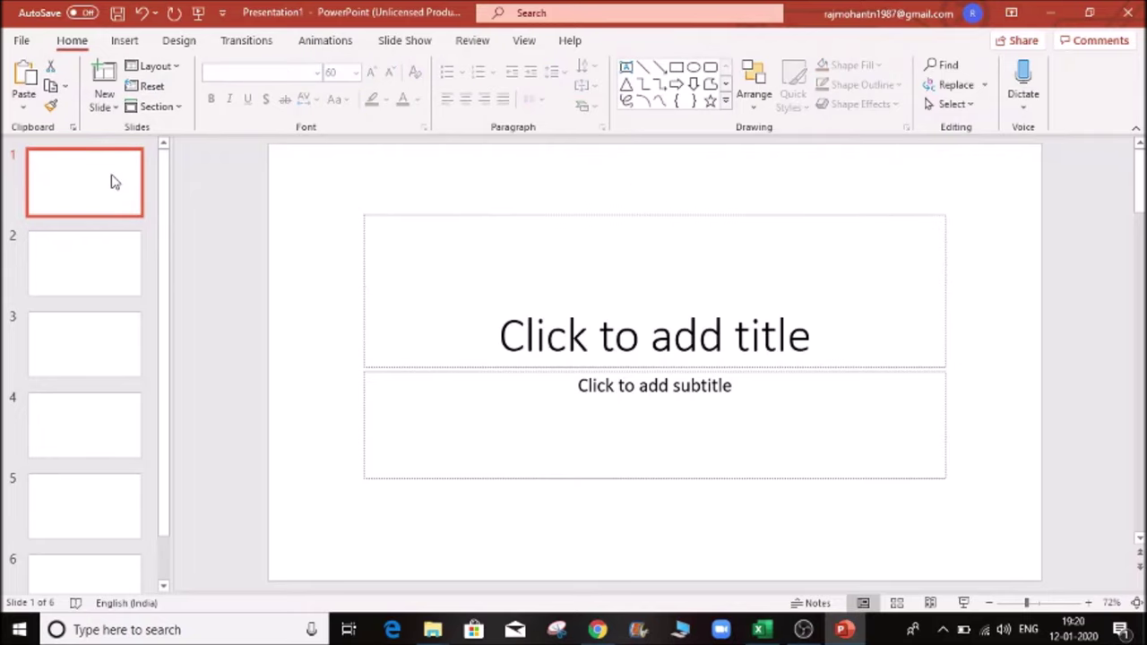
- Browse the Education template suggestions under File > New, then go back
click(23, 40)
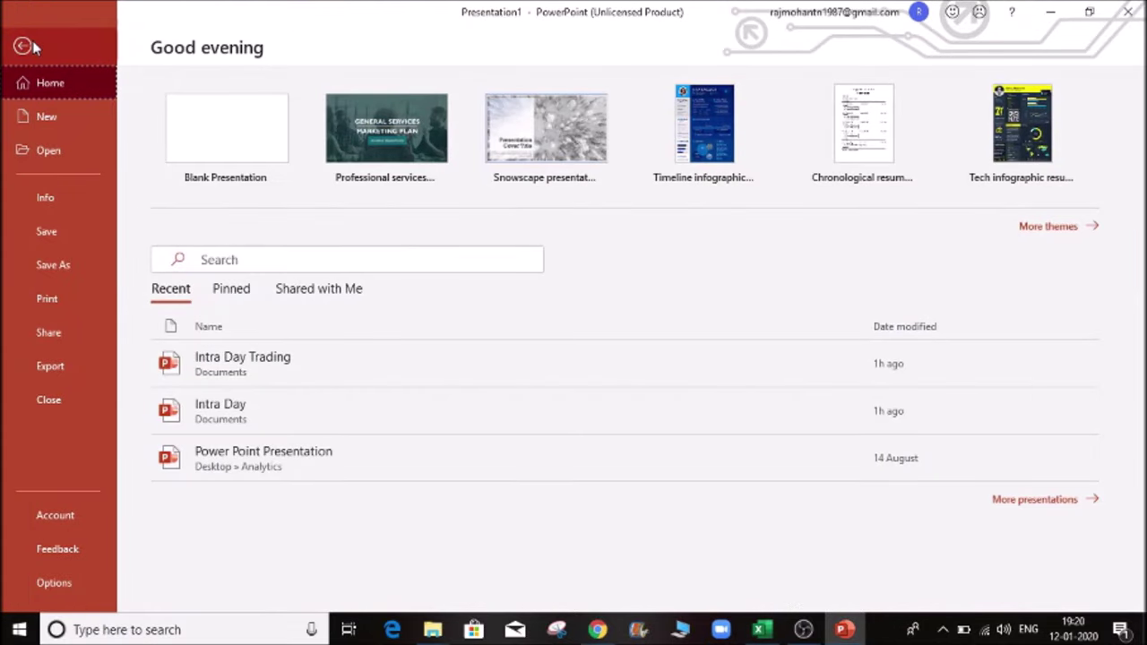
click(47, 117)
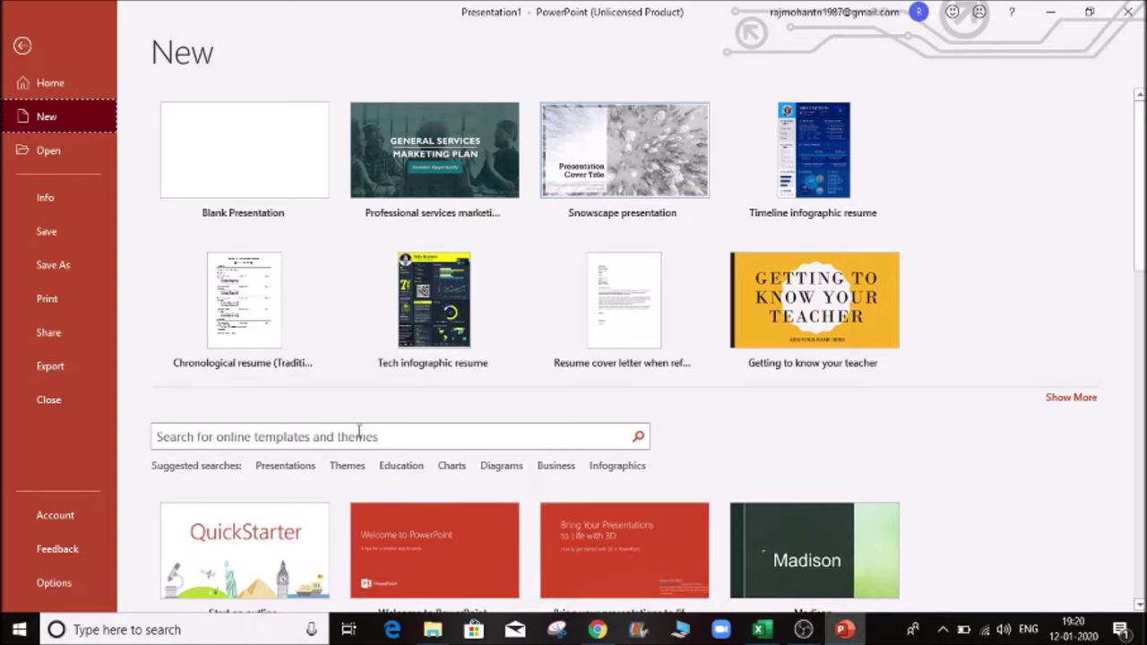
scroll(358, 434, down, 1)
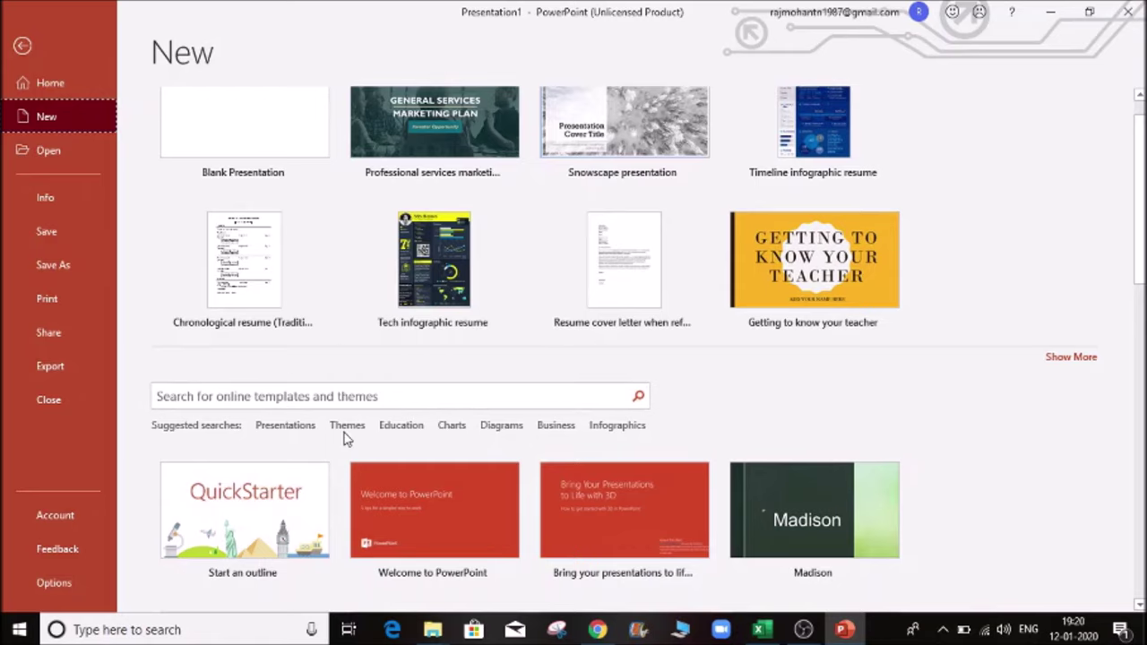
click(387, 427)
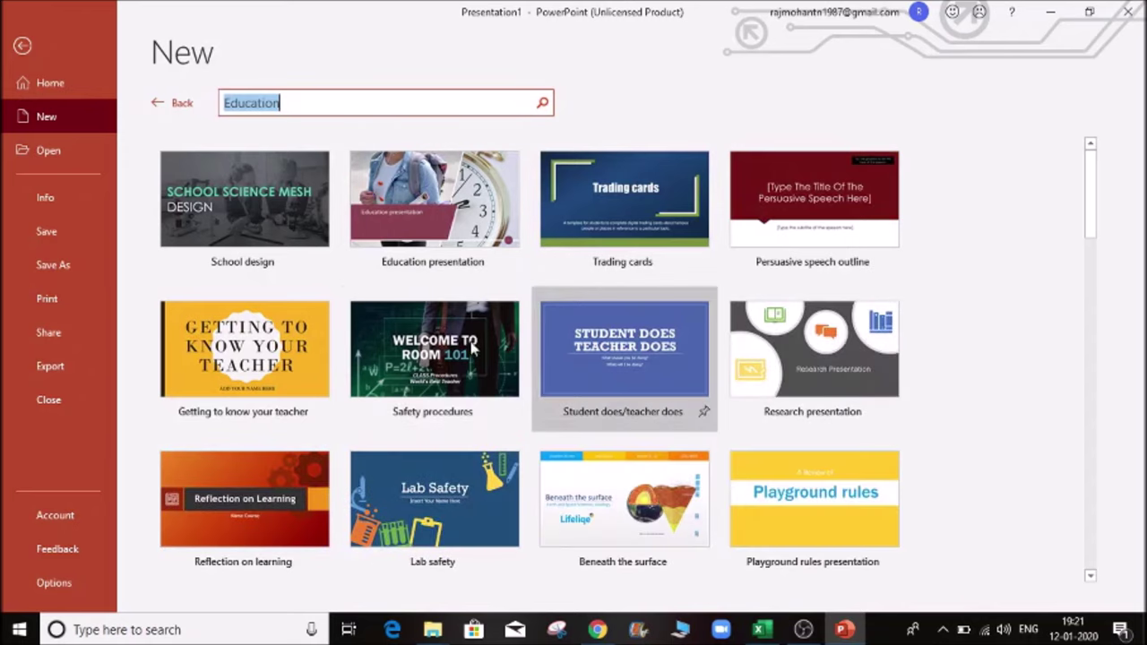
click(23, 46)
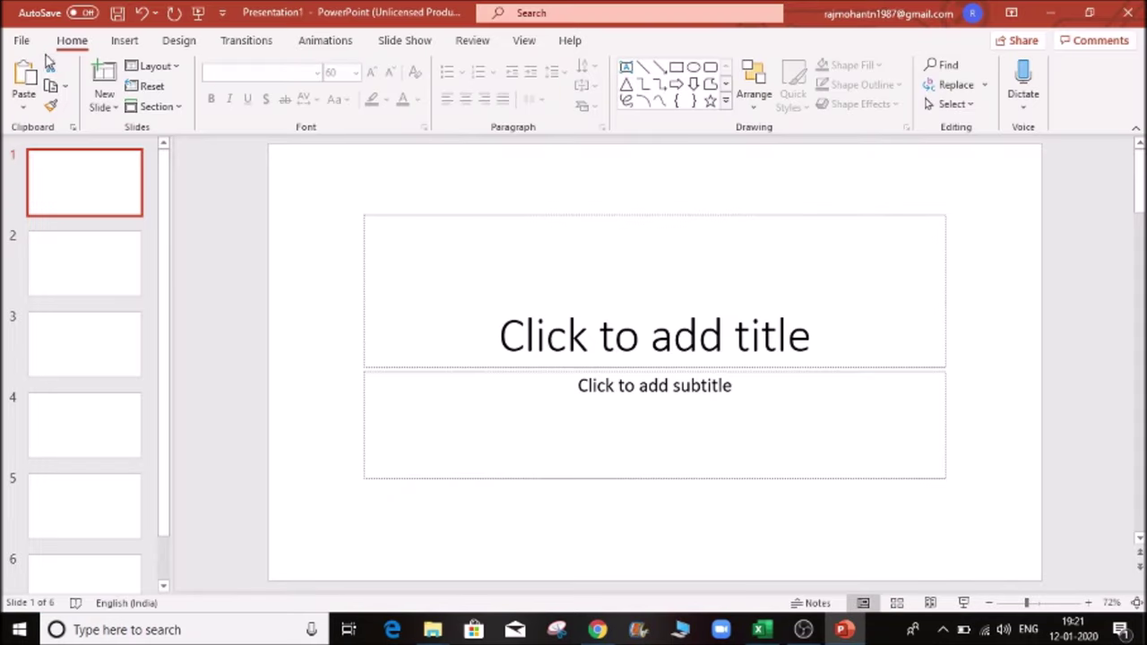
- Reopen File > New and run the Business suggested template search
click(21, 41)
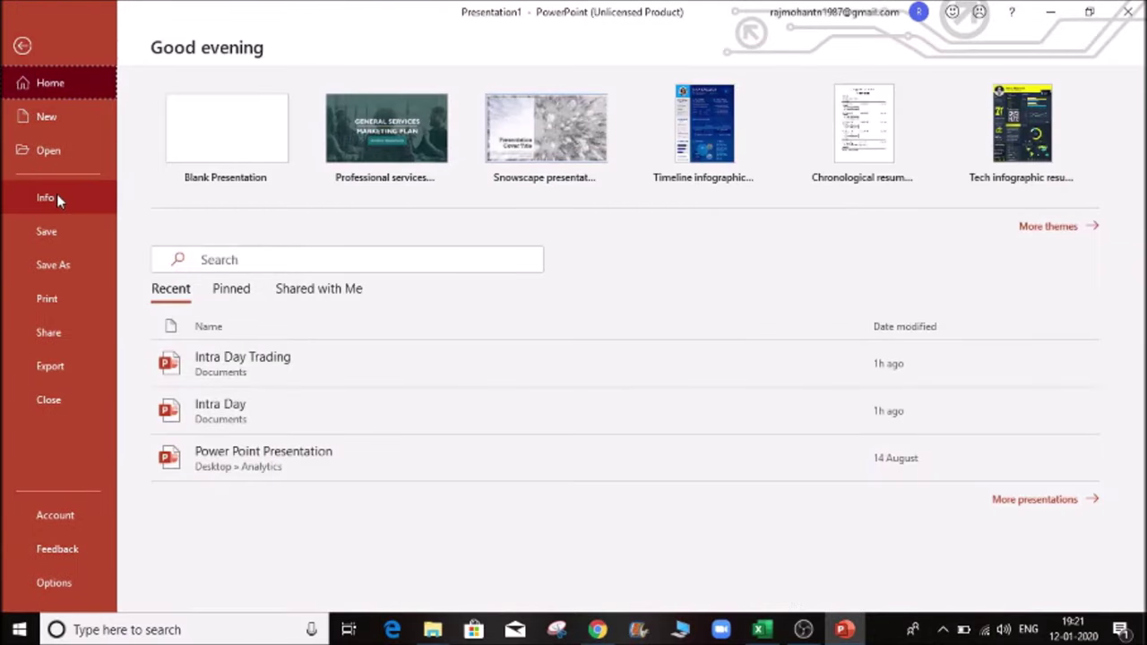
click(52, 125)
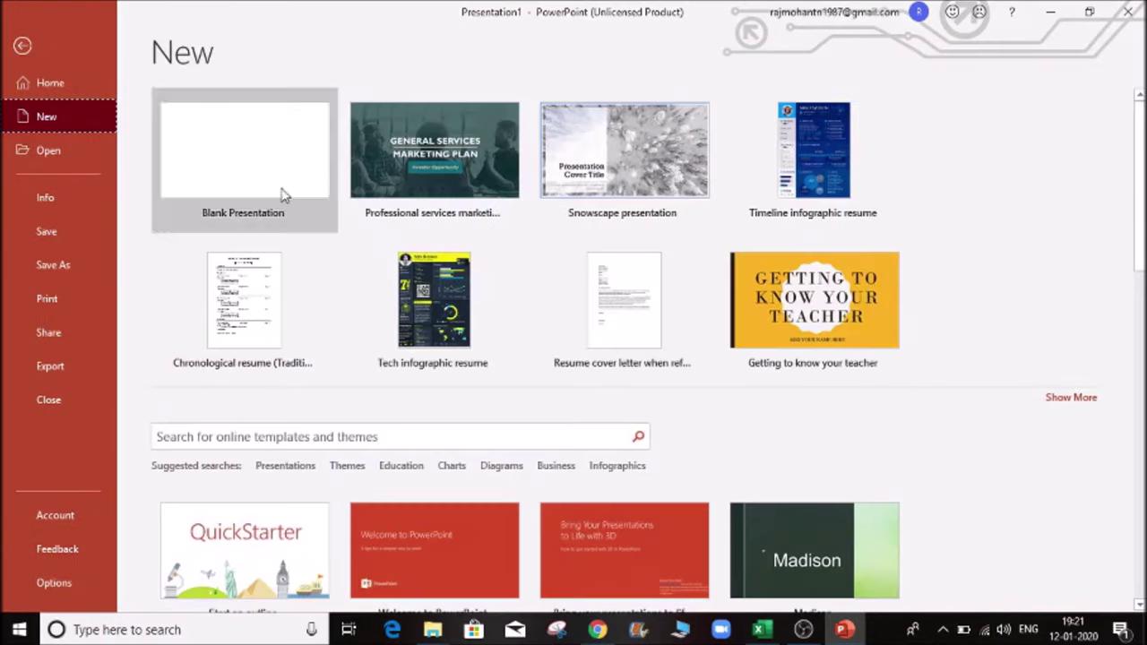
scroll(380, 432, down, 1)
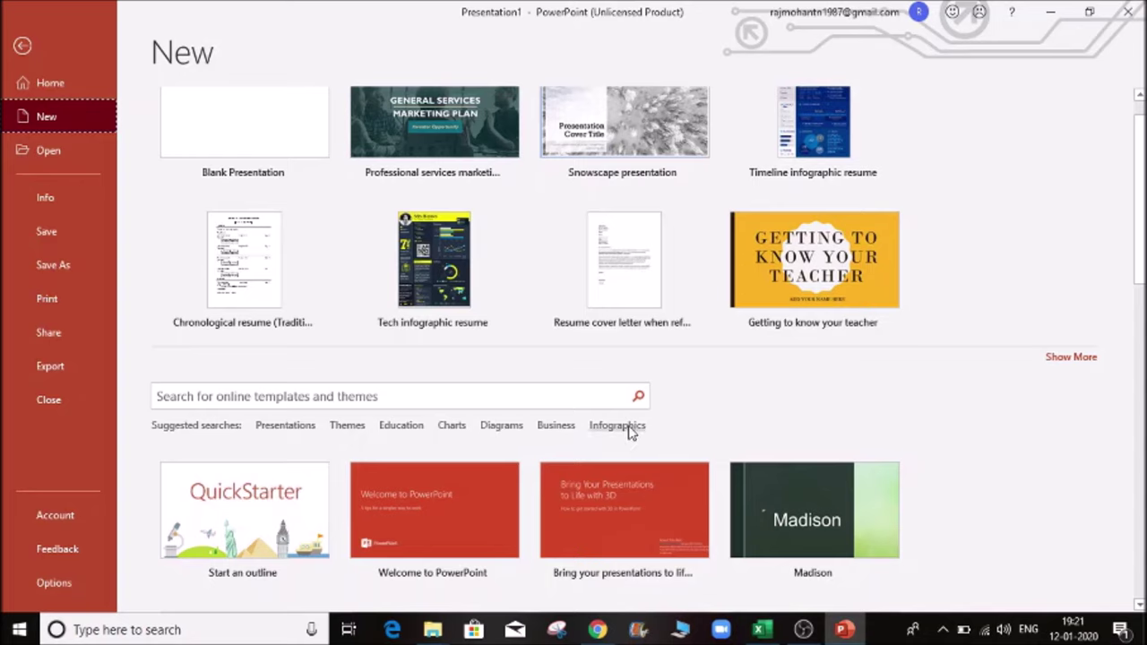
click(325, 401)
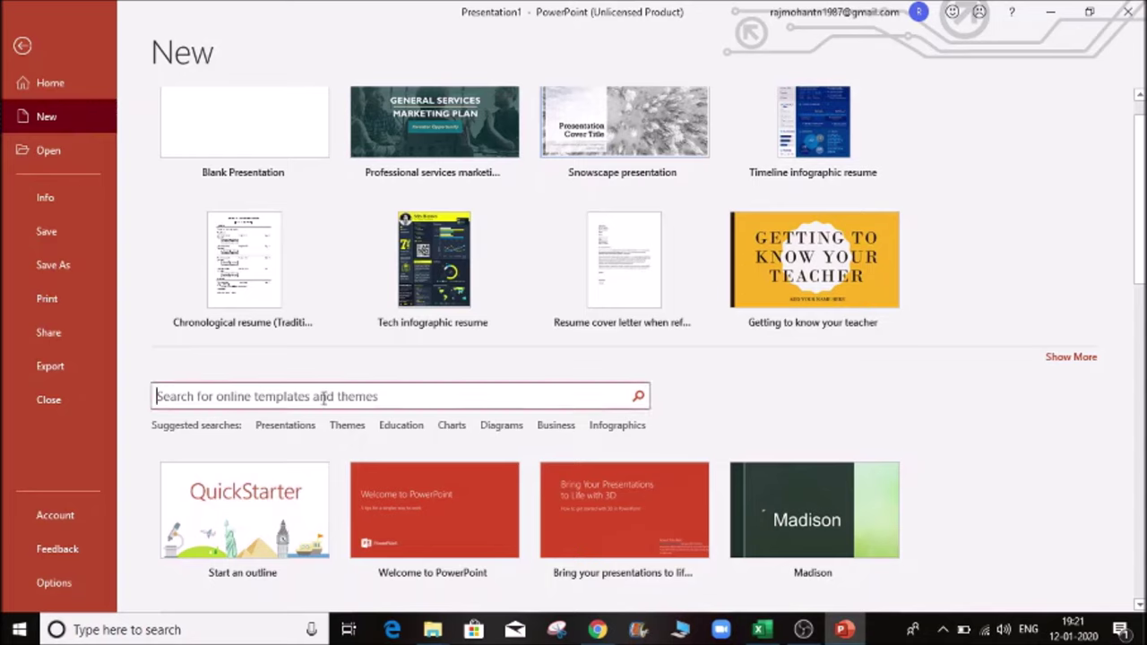
text(re)
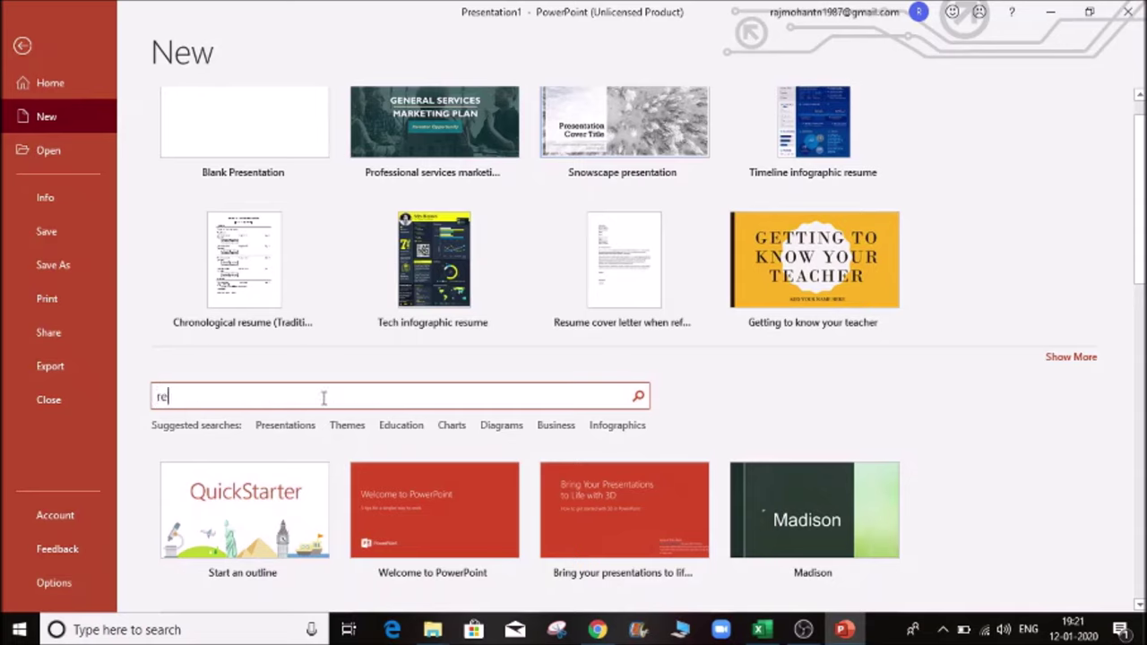
key(BackSpace)
key(BackSpace)
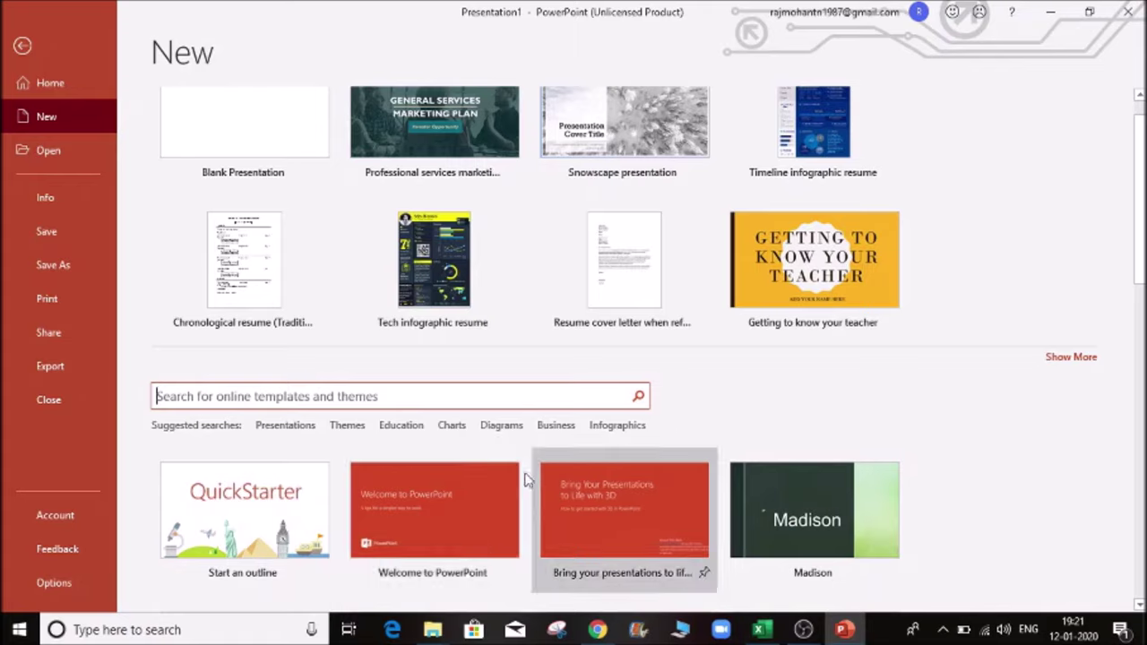
click(549, 428)
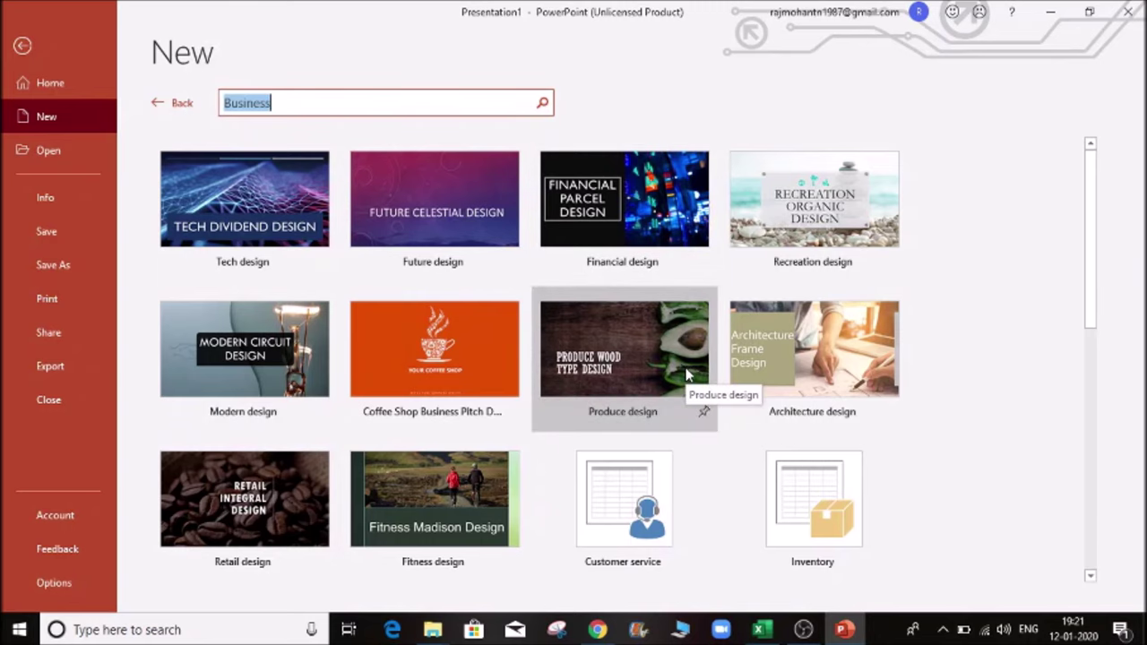
- Scroll the Business results and preview the Professional services marketing plan template
scroll(688, 374, down, 2)
scroll(687, 377, up, 2)
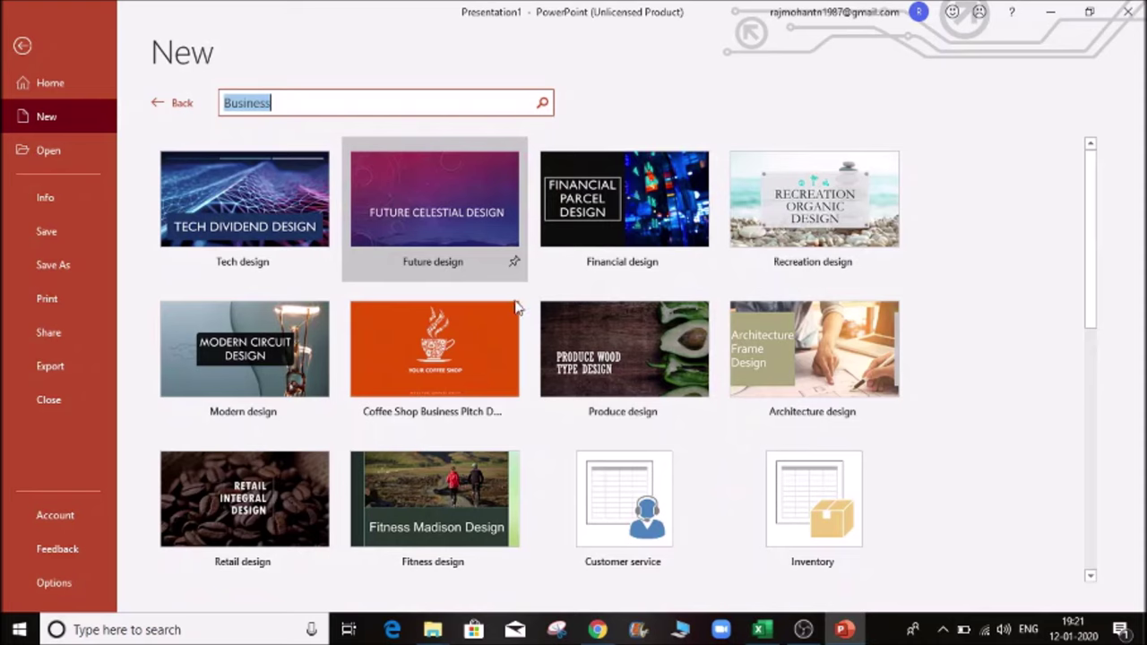
scroll(677, 375, down, 5)
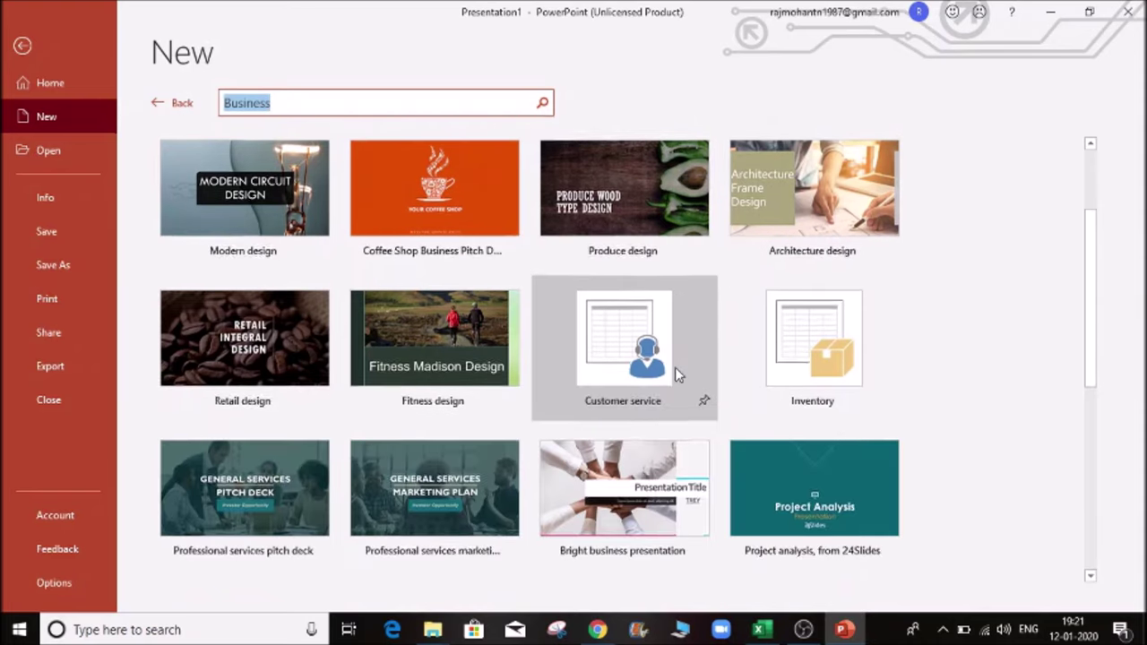
scroll(677, 374, up, 2)
scroll(676, 375, up, 3)
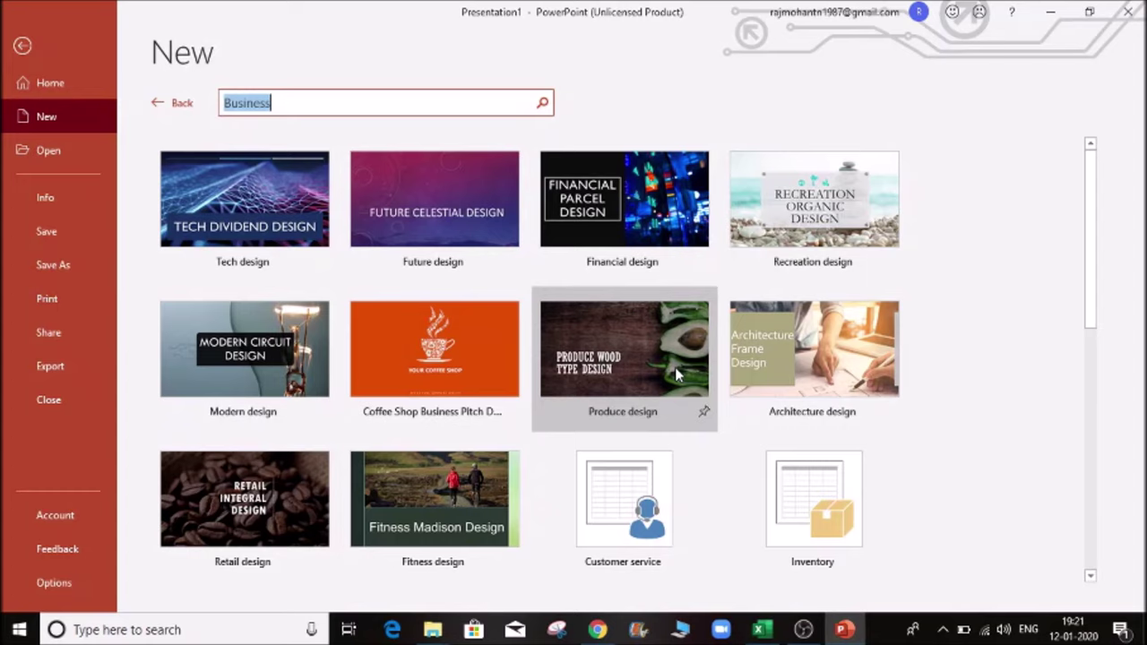
scroll(676, 374, down, 1)
scroll(677, 375, down, 1)
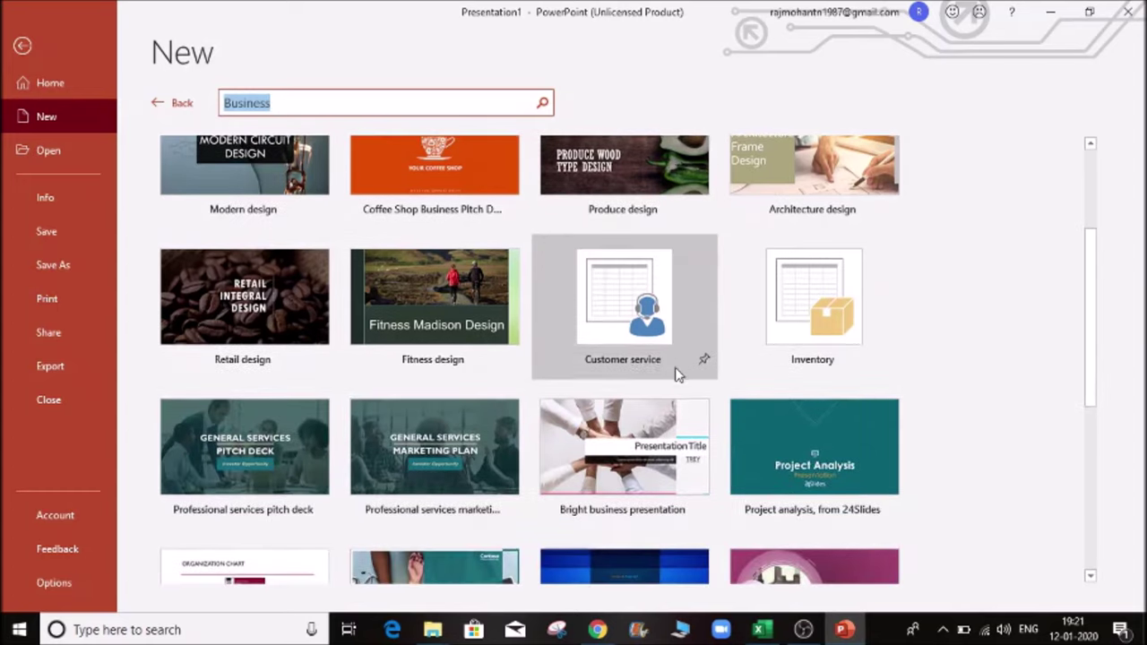
scroll(566, 439, down, 1)
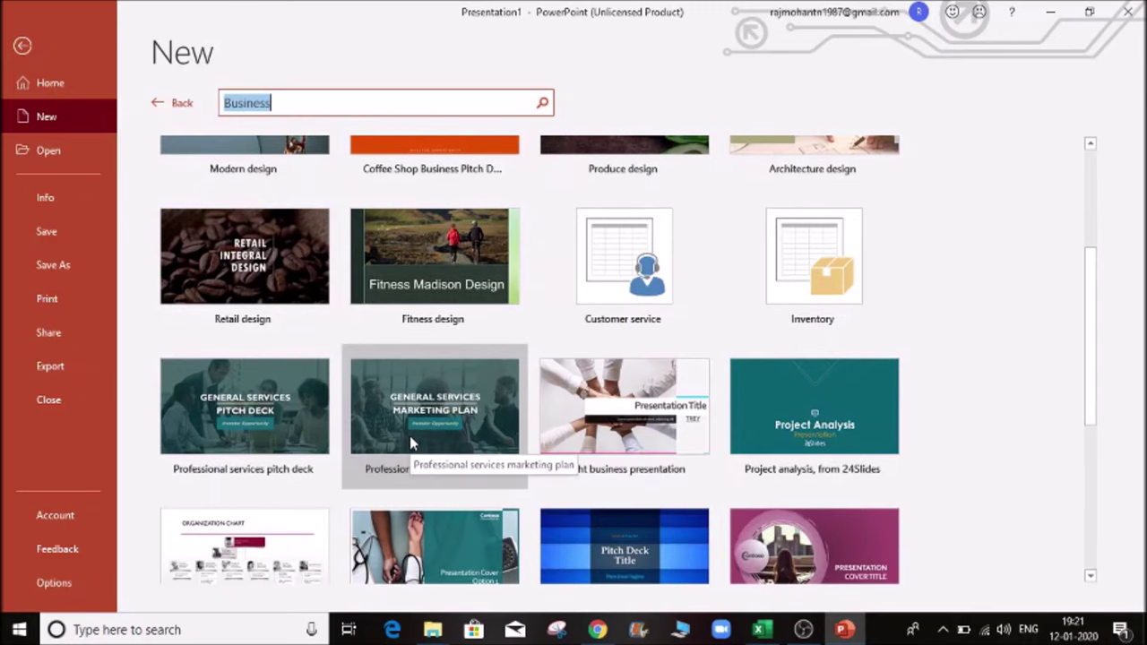
scroll(466, 426, down, 1)
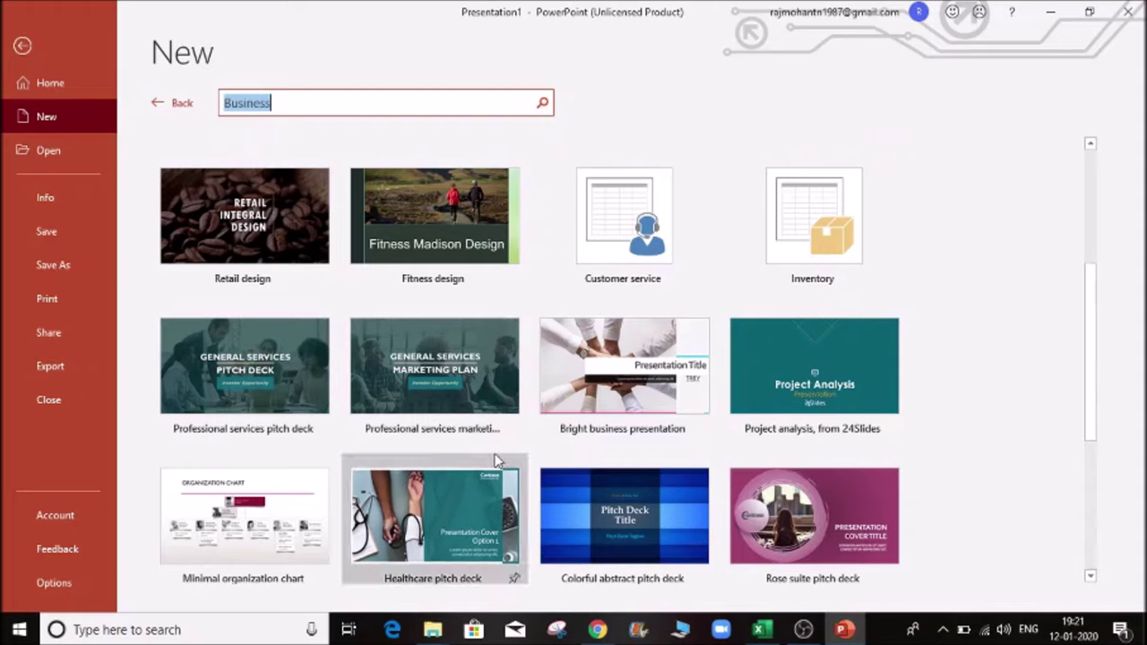
click(462, 405)
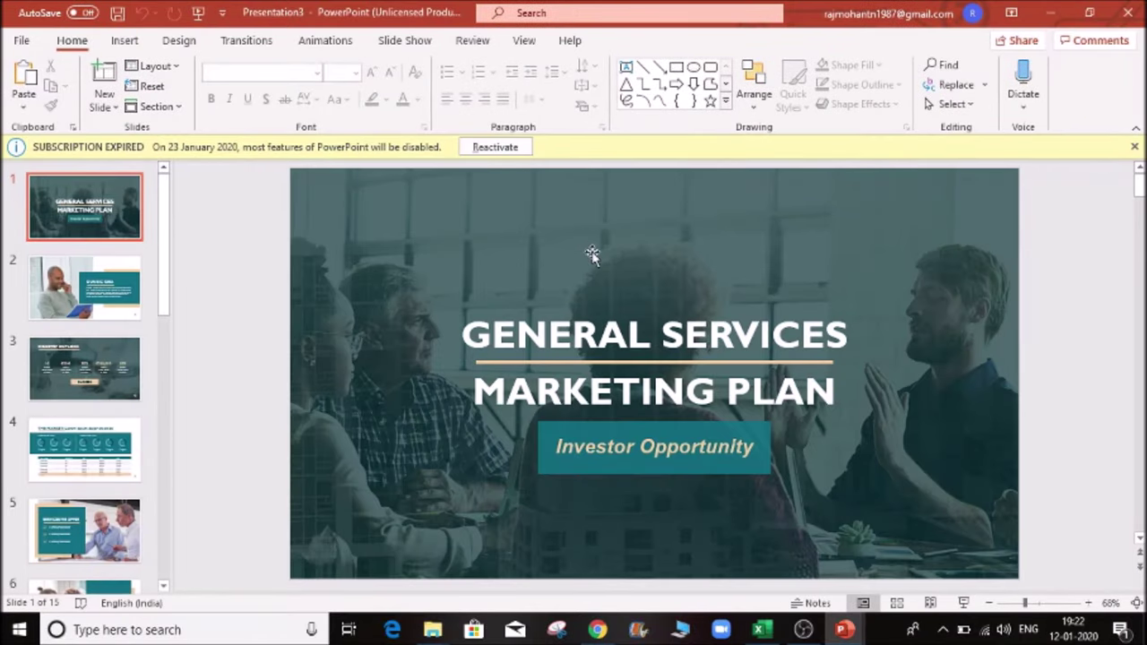
- Dismiss the subscription expired bar and step through slides 2 to 4
click(1135, 146)
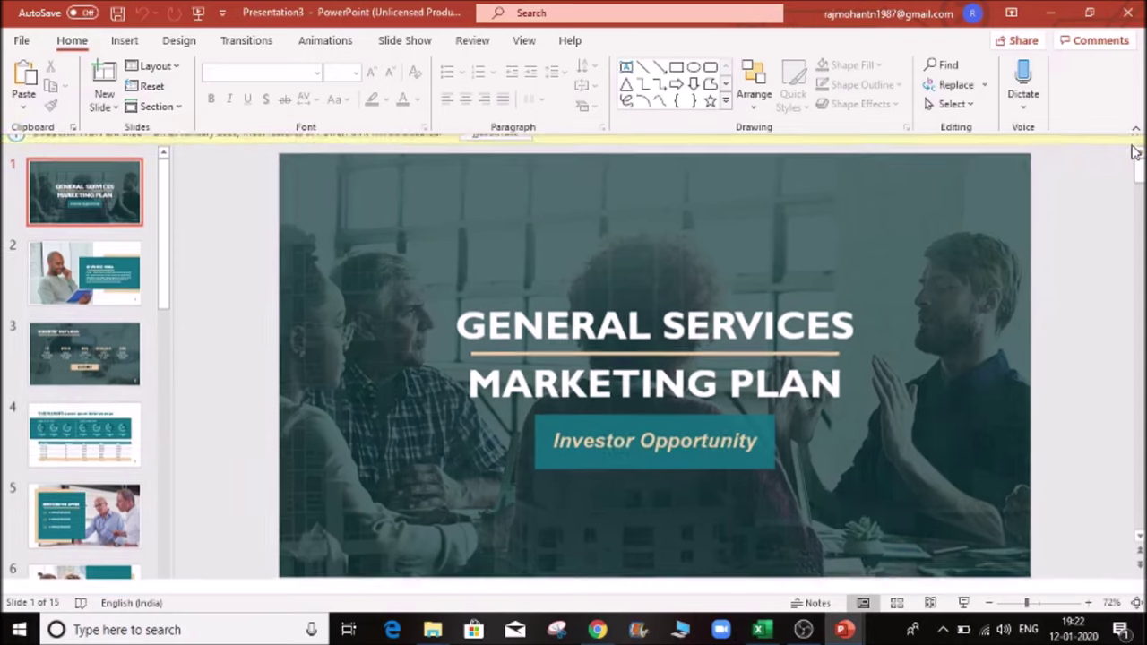
click(96, 260)
key(Down)
key(Down)
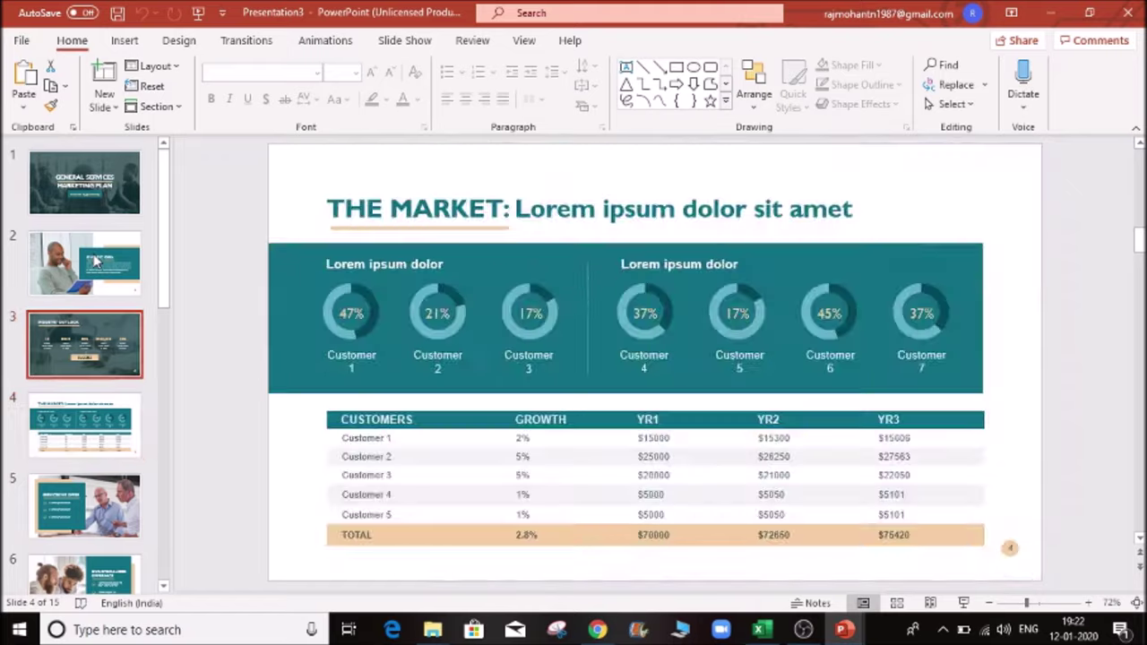
key(Home)
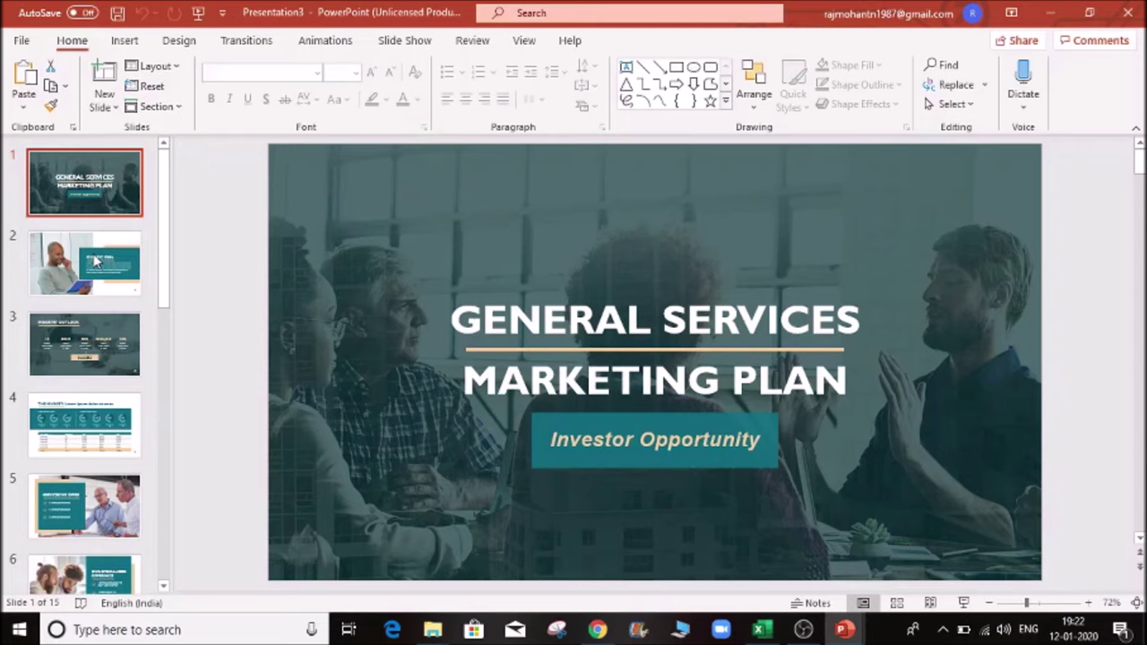
- Flip between slide 2, Industry Outlook and Our Big Idea, then undo the last change
click(96, 260)
key(Down)
key(Up)
key(Up)
key(Down)
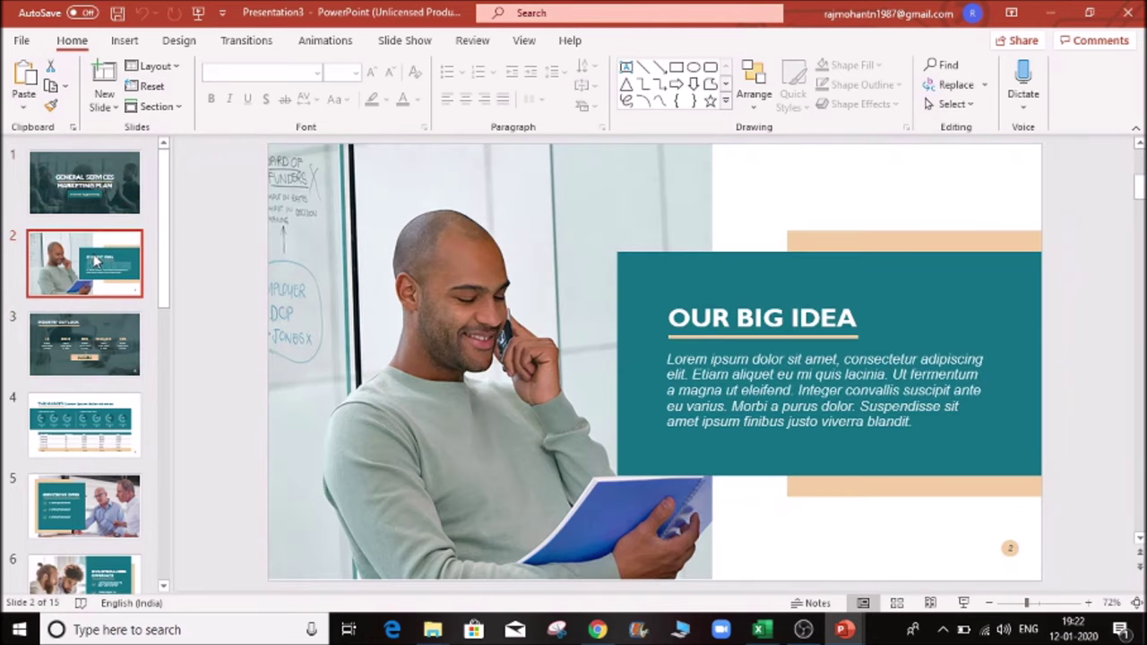
key(Up)
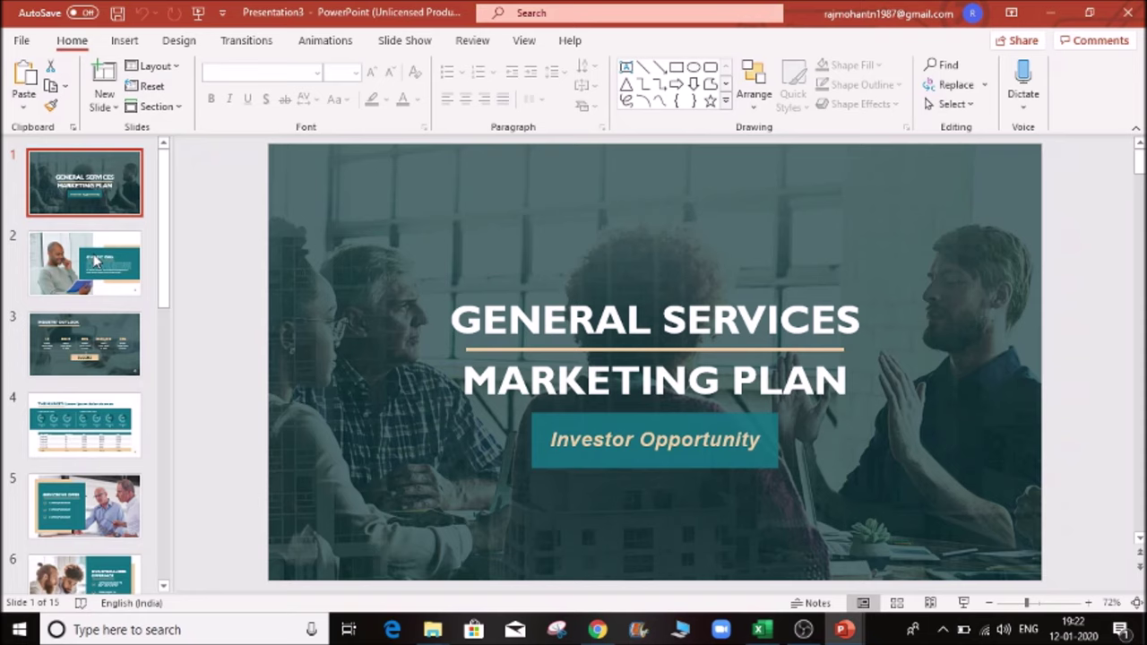
key(Down)
key(Down)
key(Down)
key(Down)
key(Down)
key(Down)
key(Down)
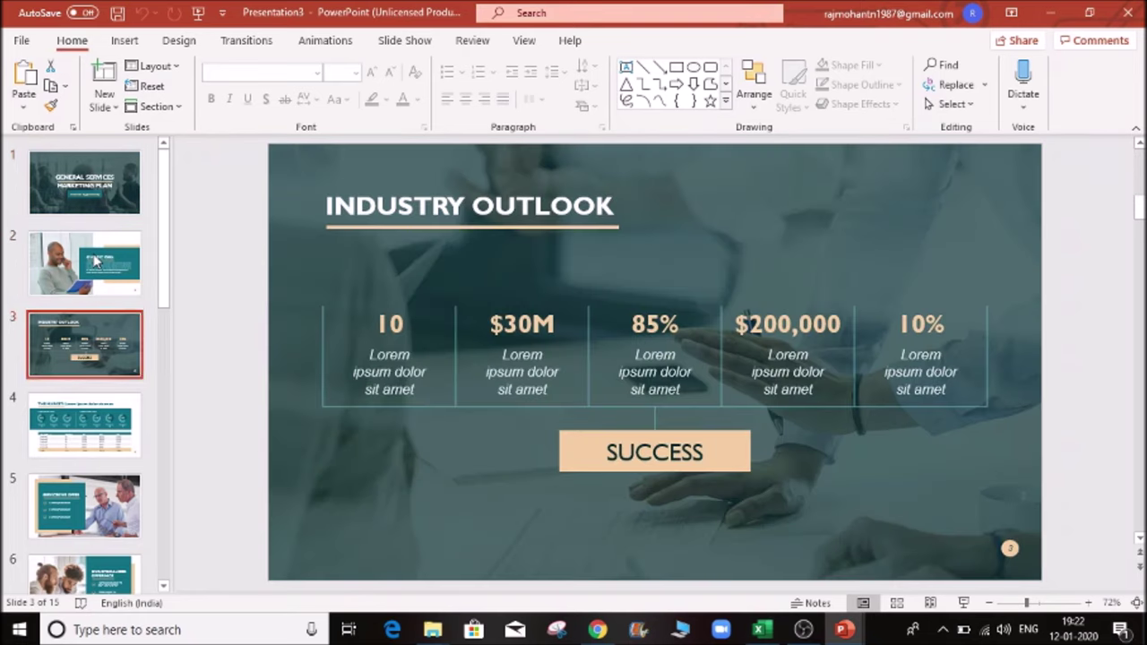
key(Up)
key(Up)
key(Up)
key(Up)
key(Up)
key(Up)
key(Up)
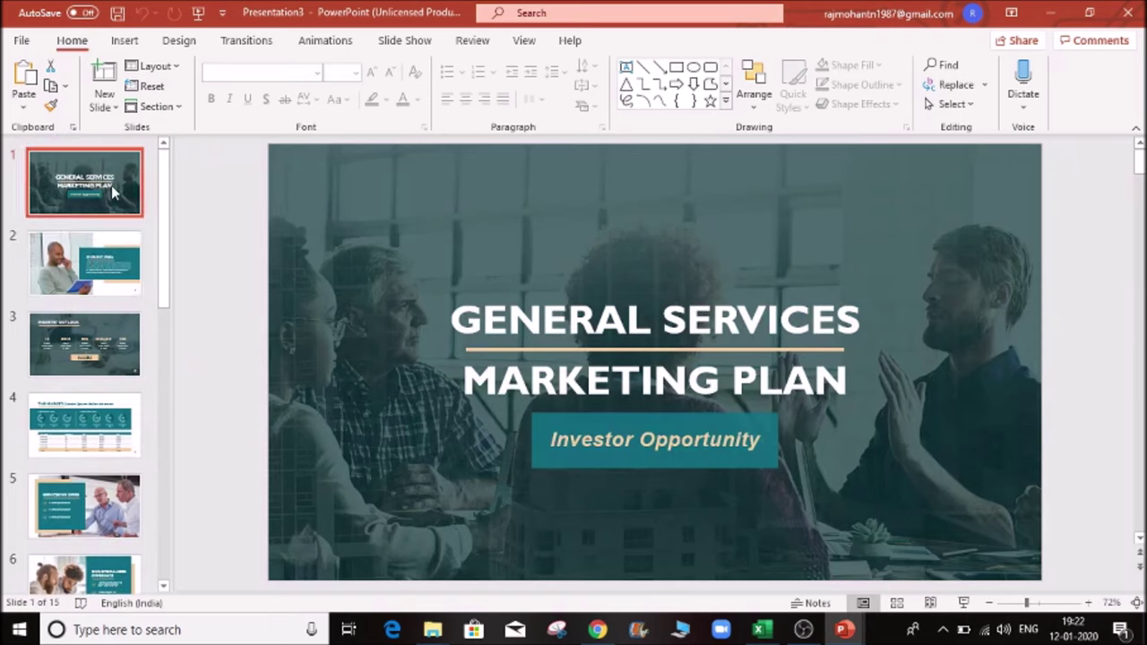
key(ctrl+z)
click(105, 363)
key(ctrl+v)
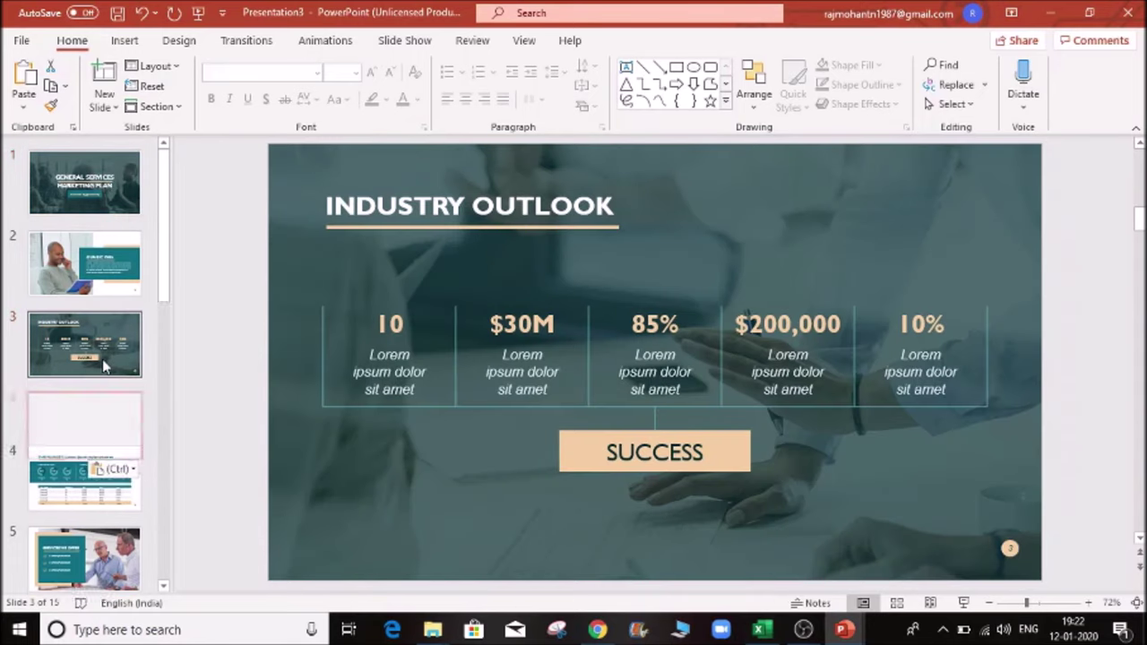
click(105, 185)
click(106, 414)
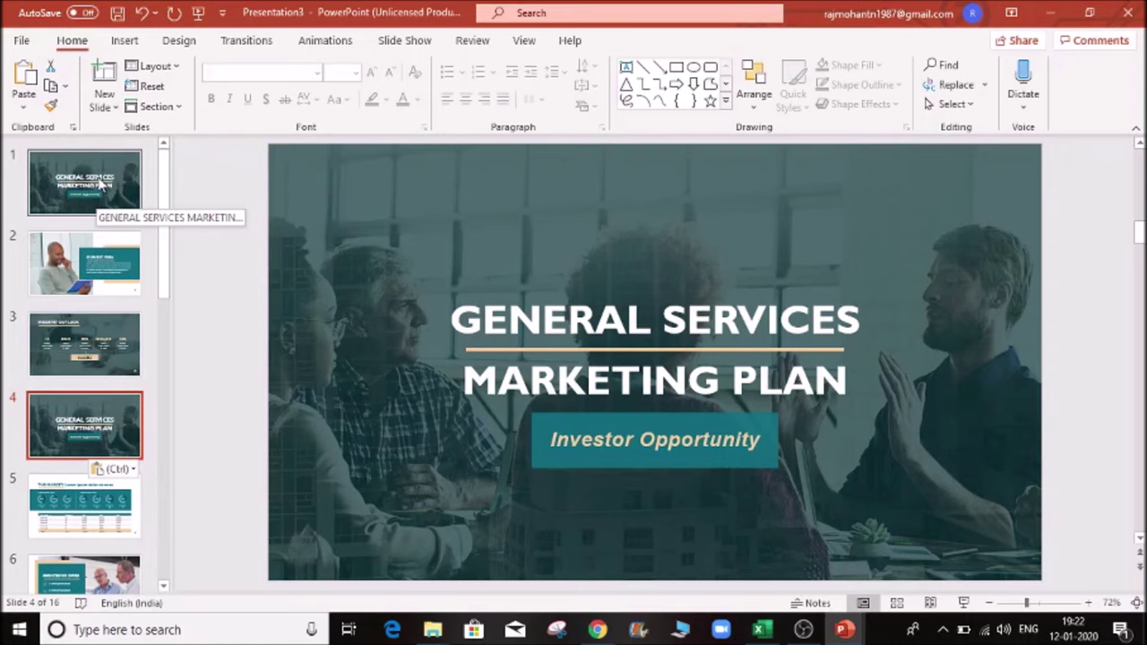
drag(161, 242, 171, 525)
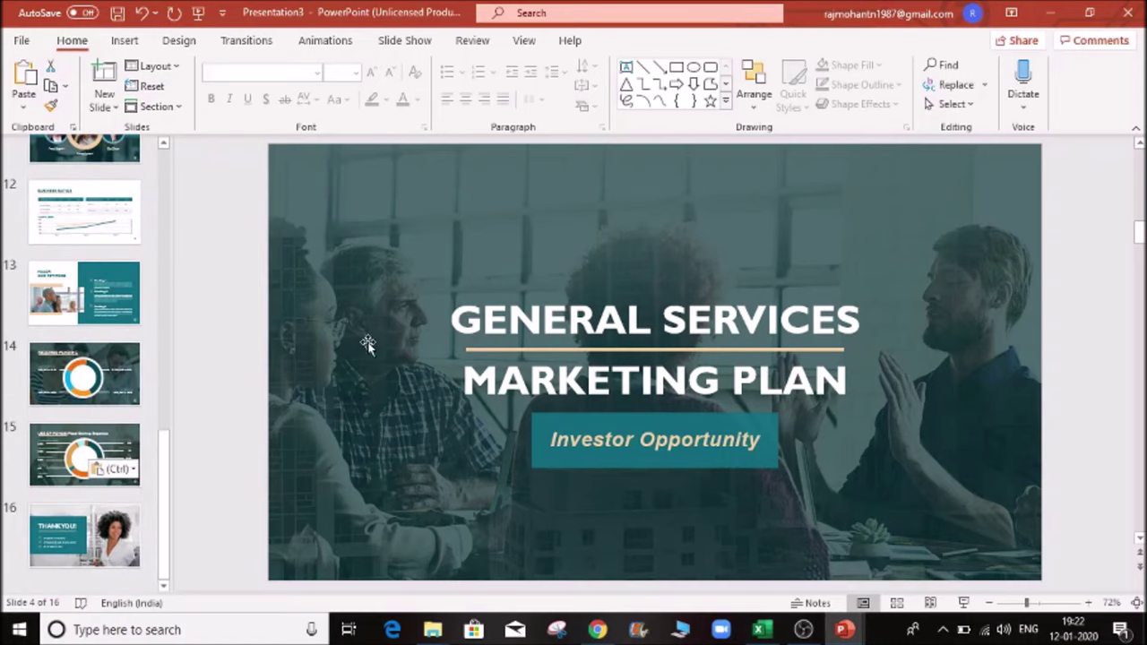
drag(166, 464, 182, 160)
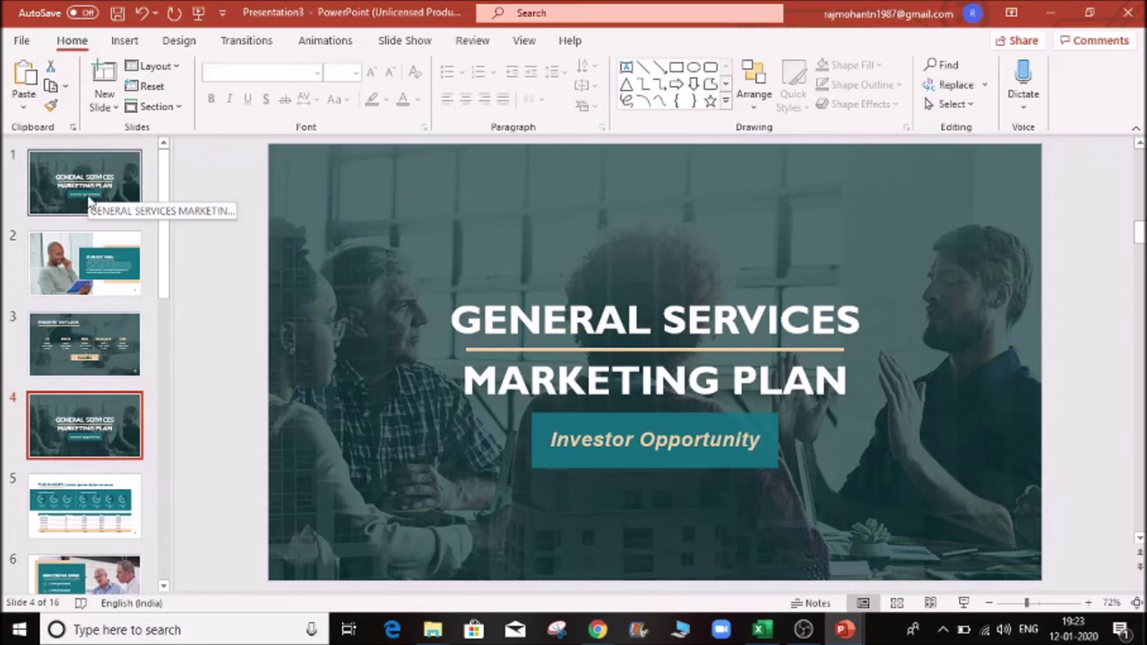
click(100, 269)
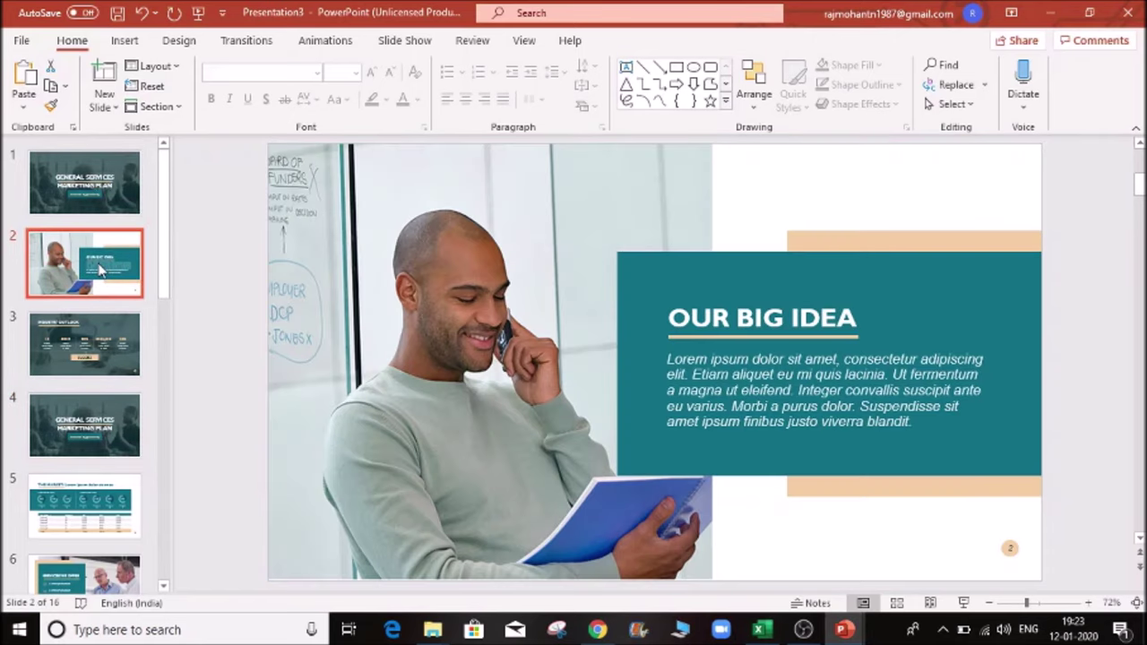
- Cut the Our Big Idea slide and paste it after Services We Offer
right_click(100, 269)
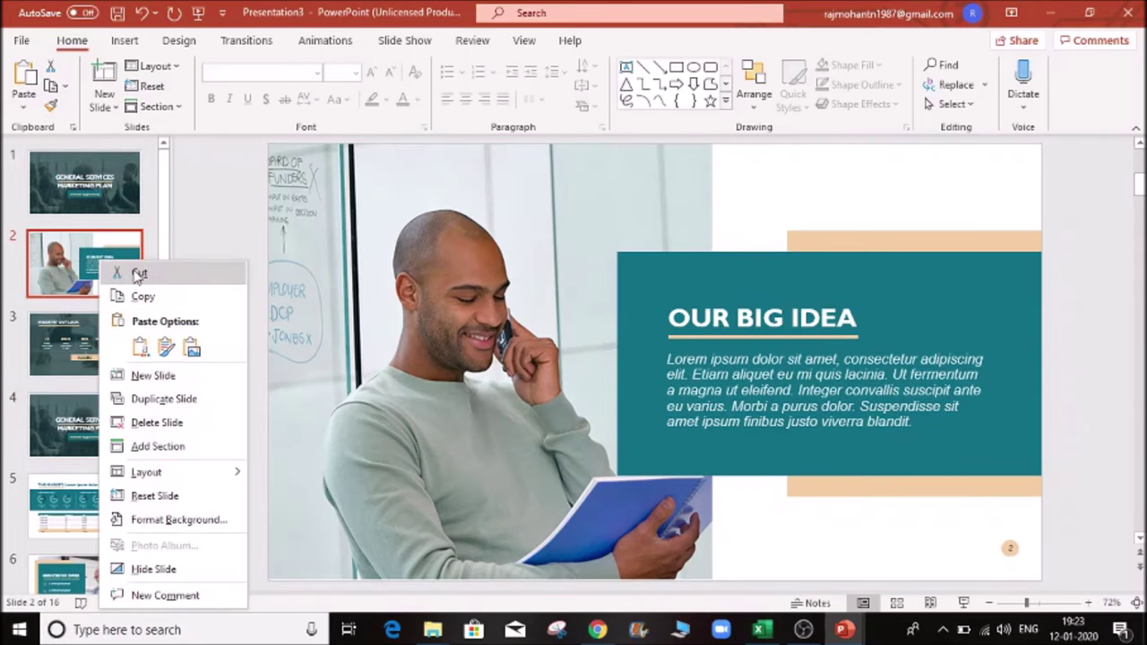
click(139, 274)
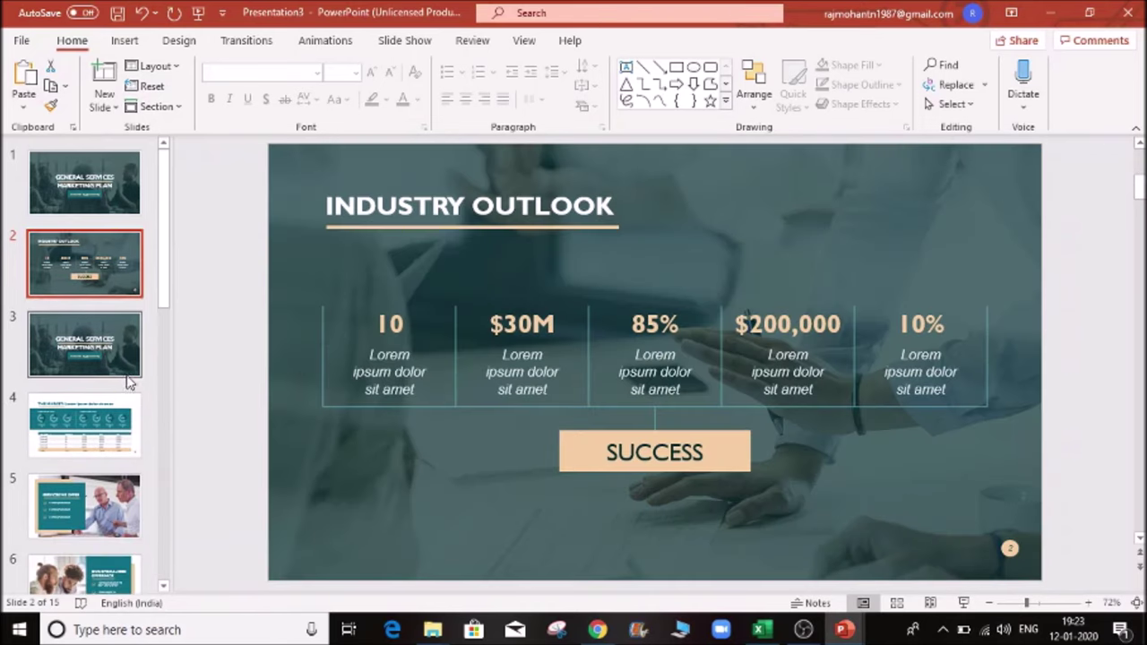
scroll(128, 379, down, 1)
scroll(71, 313, up, 1)
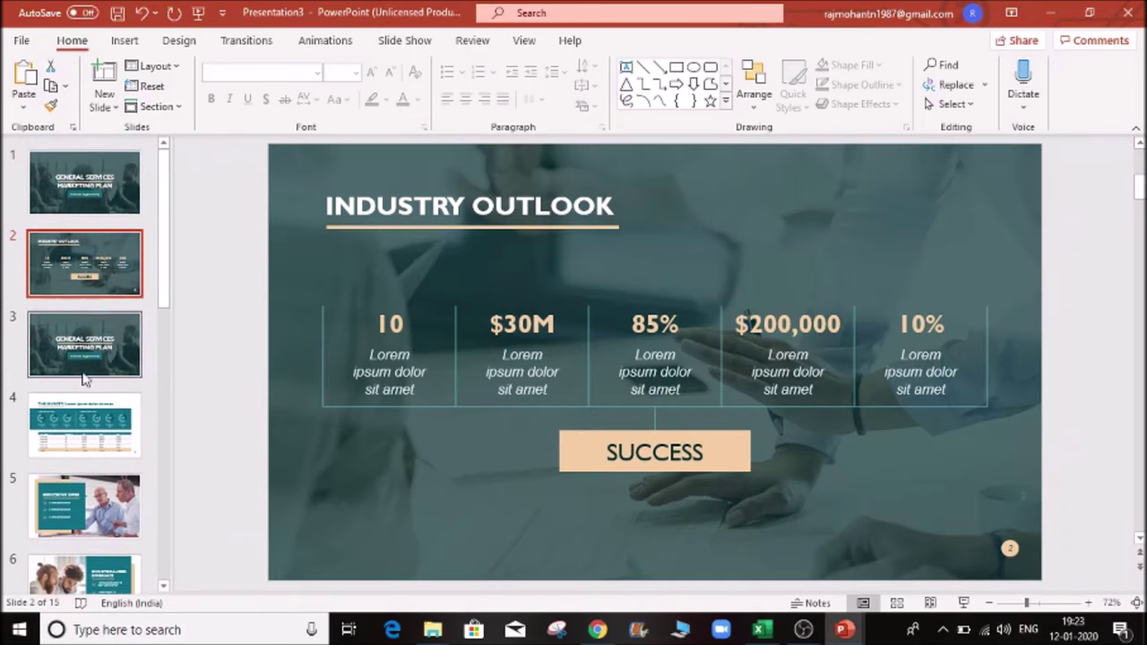
click(119, 500)
right_click(119, 500)
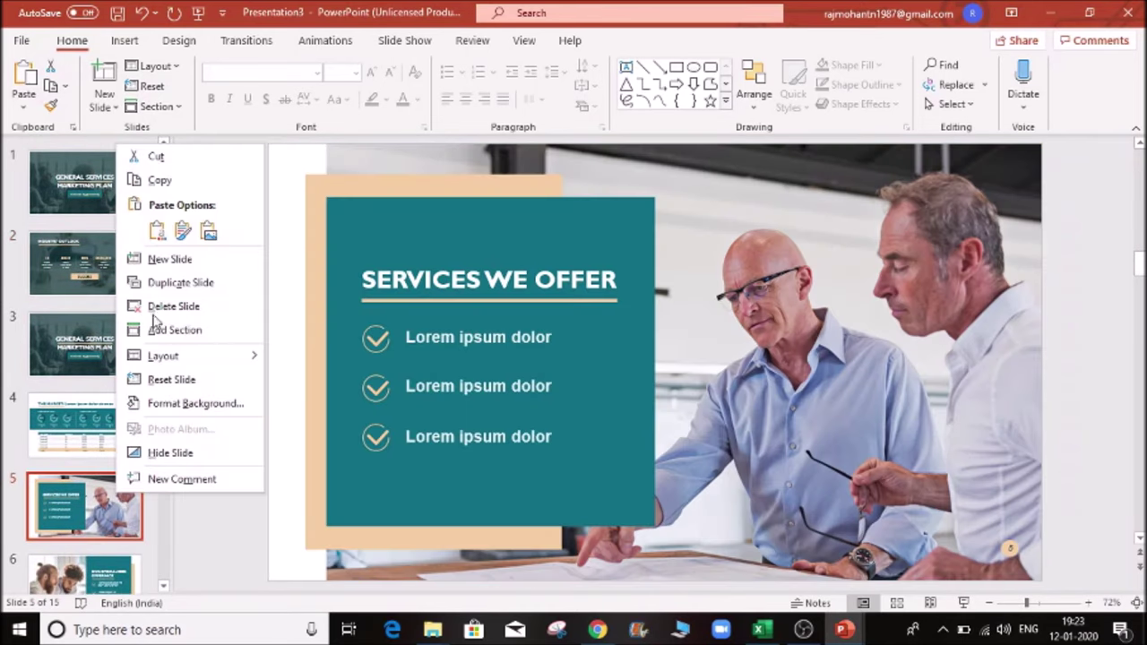
click(114, 509)
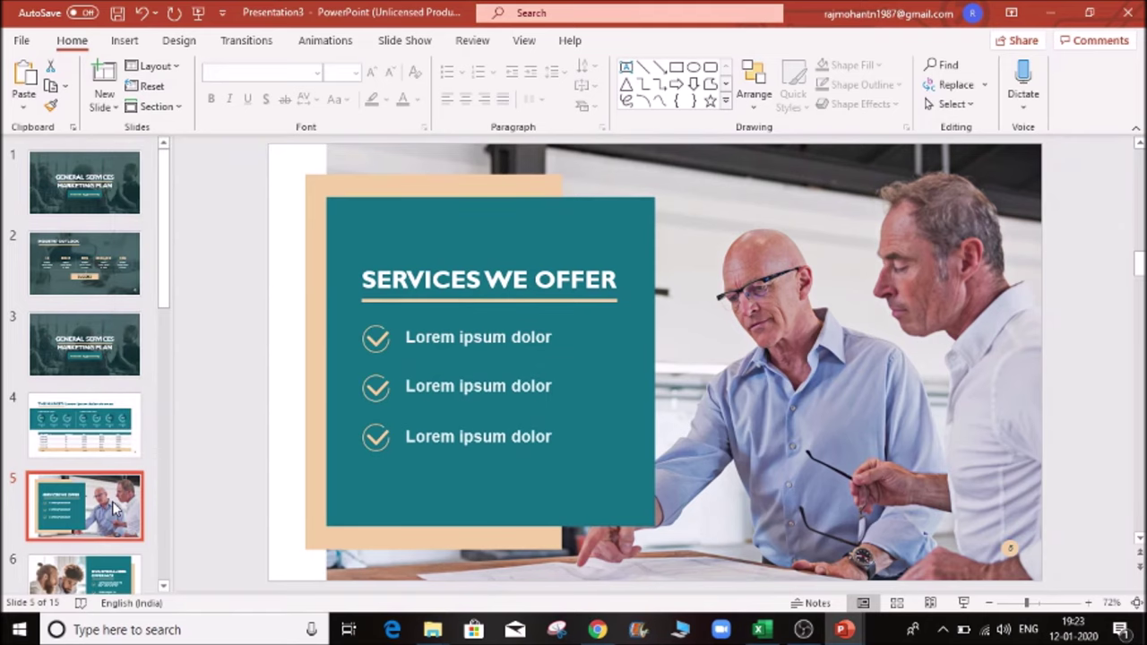
key(ctrl+v)
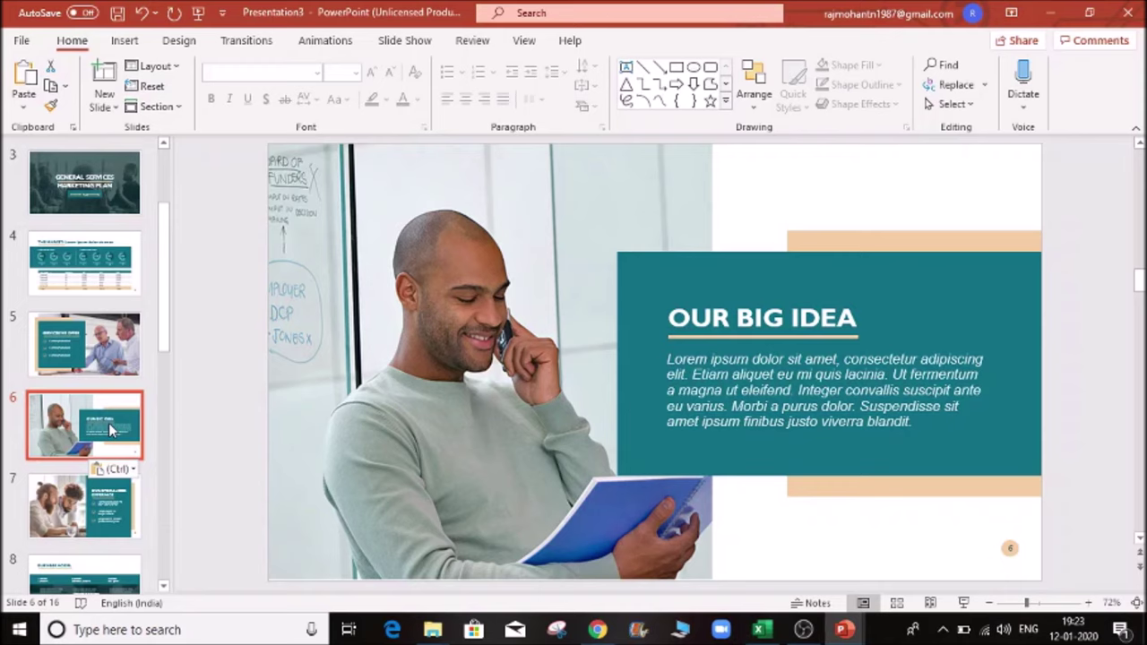
- Drag Industry Outlook to position 5 and view the first two slides
scroll(109, 431, up, 3)
click(88, 262)
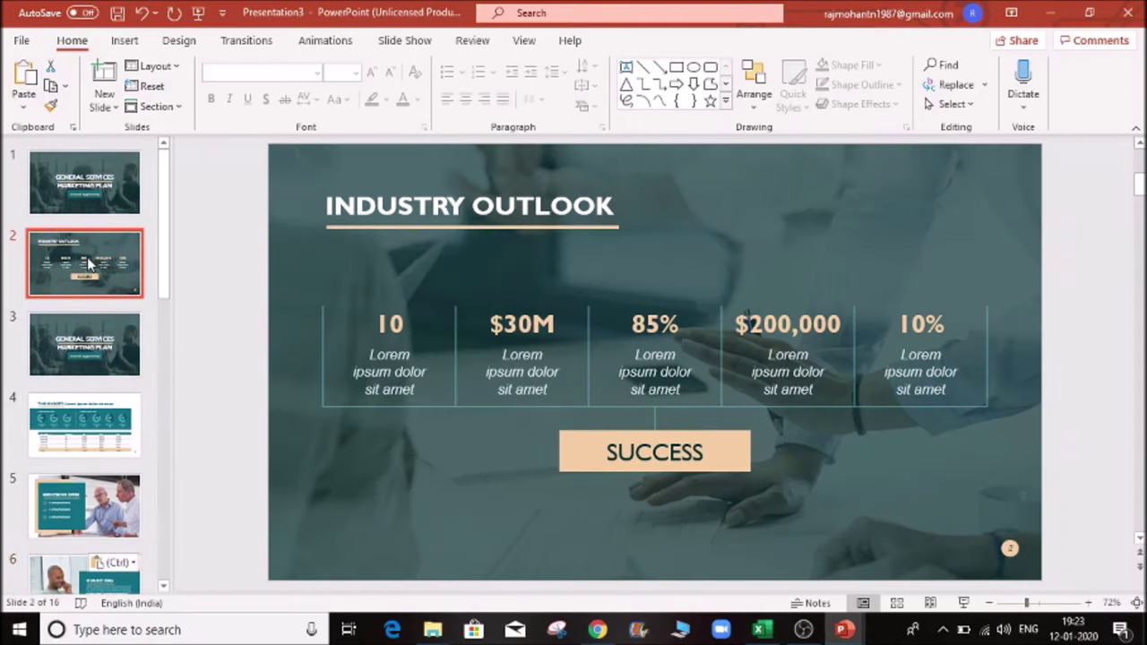
drag(89, 263, 97, 542)
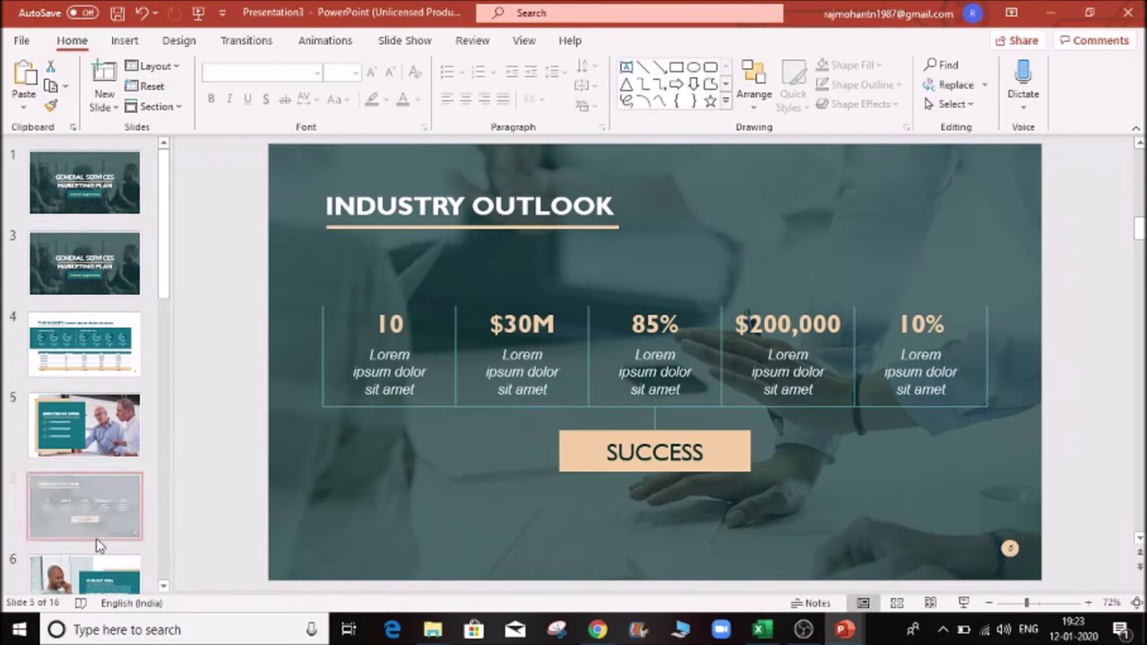
click(105, 190)
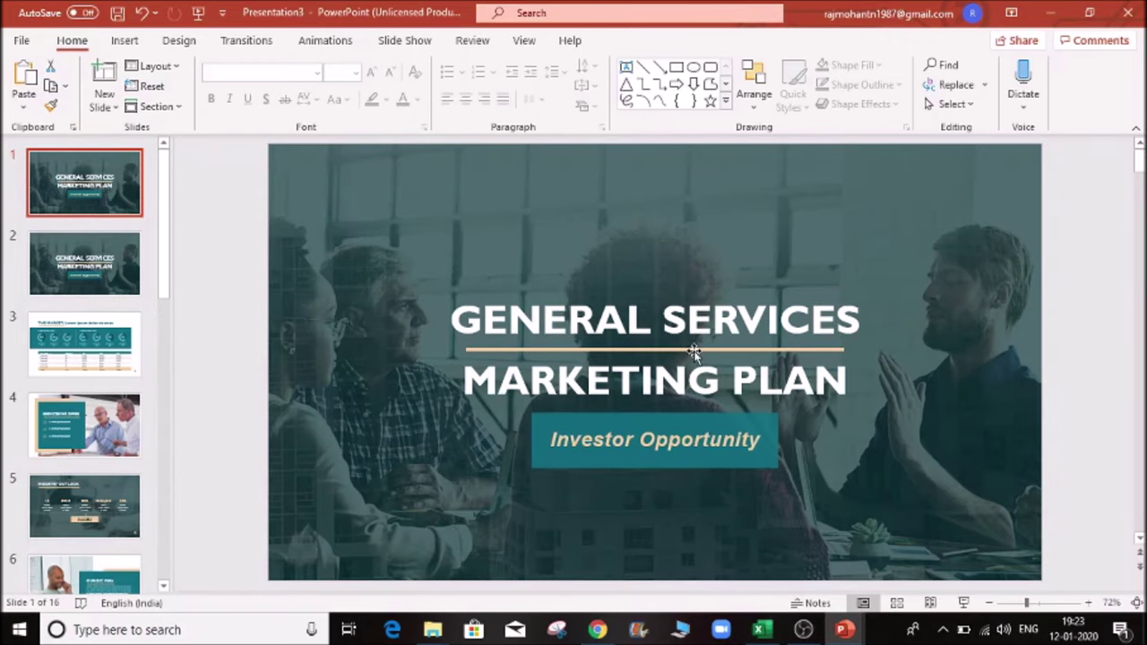
click(82, 261)
- On THE MARKET slide, replace the table's Customer 1 entry with a customer's name
key(Down)
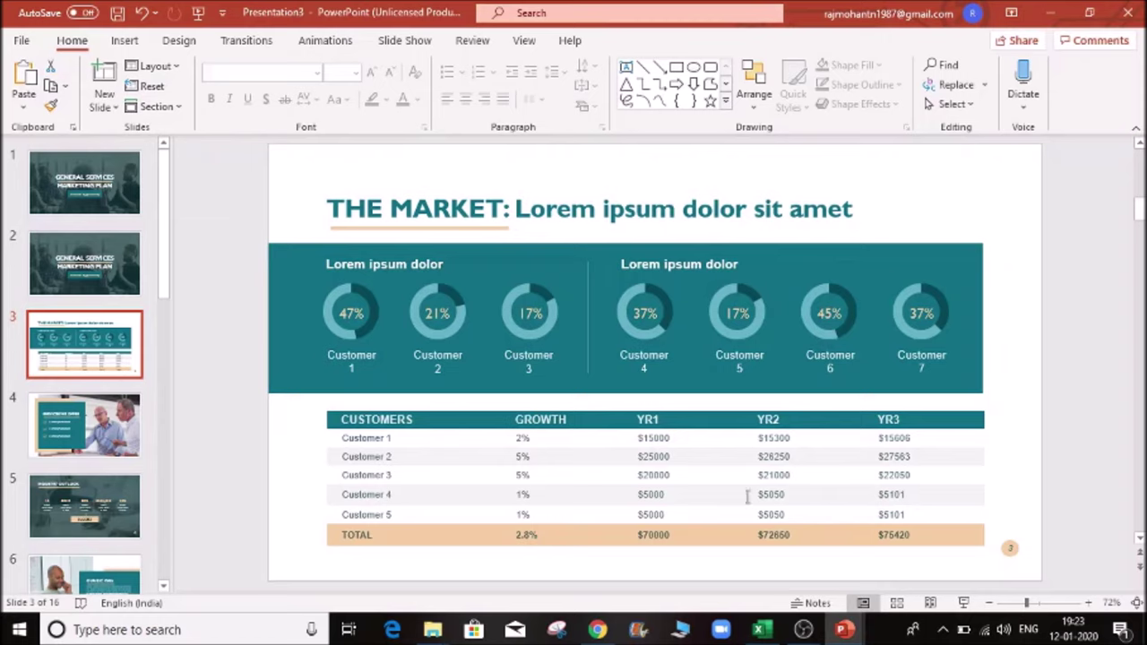
click(89, 445)
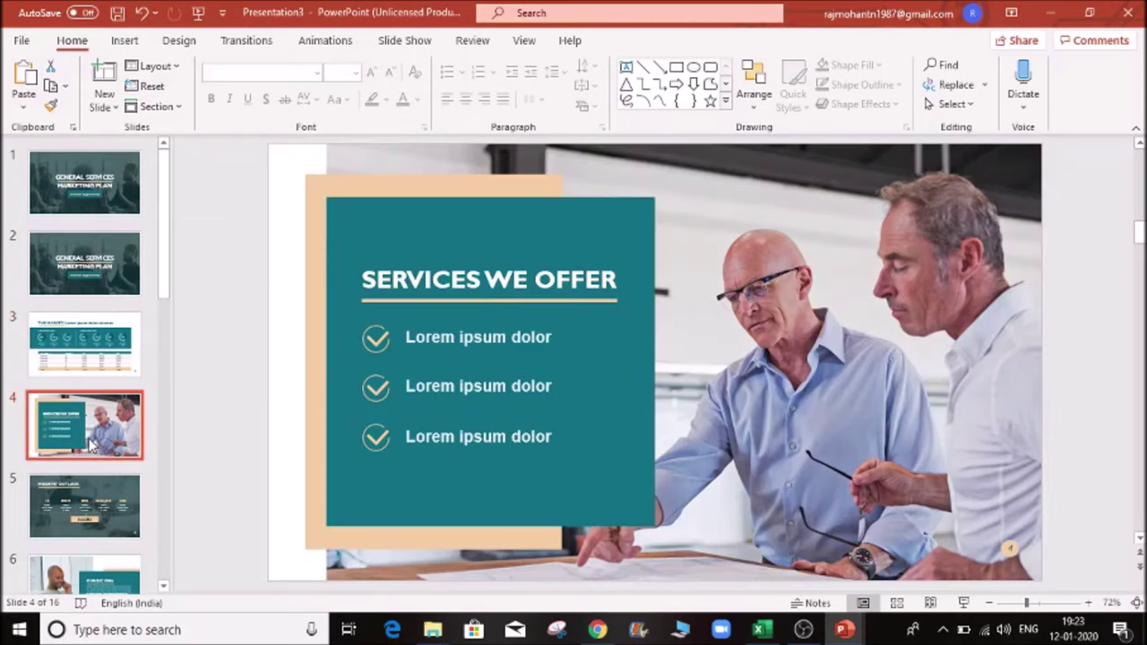
key(Down)
key(Up)
key(Up)
key(Up)
key(Up)
key(Down)
key(Down)
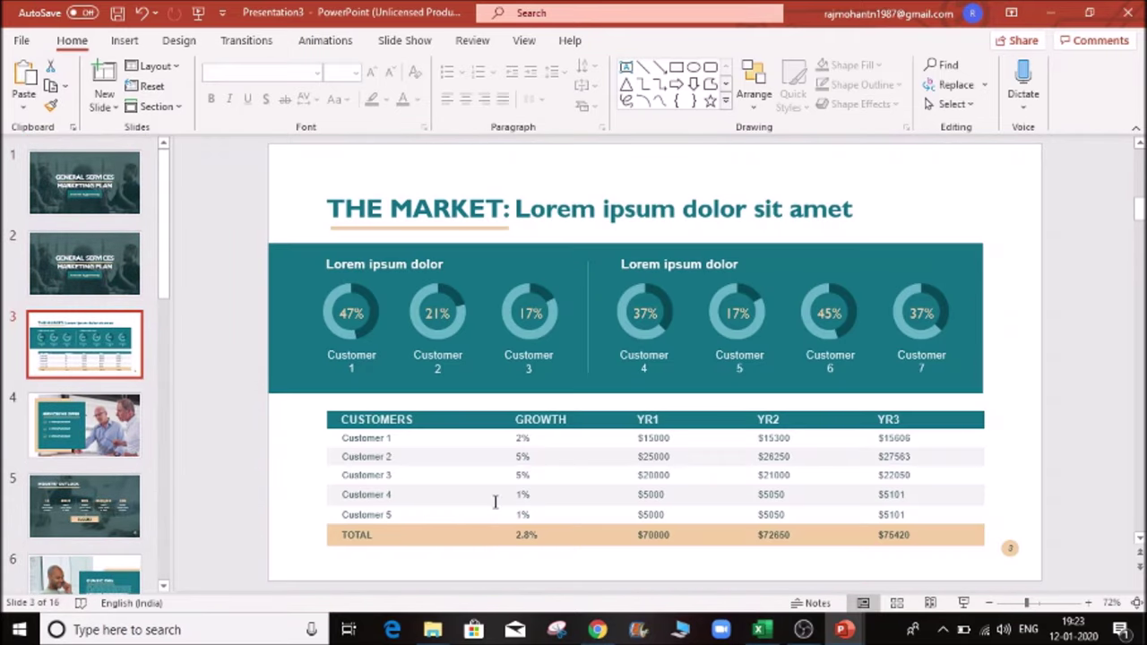
click(518, 439)
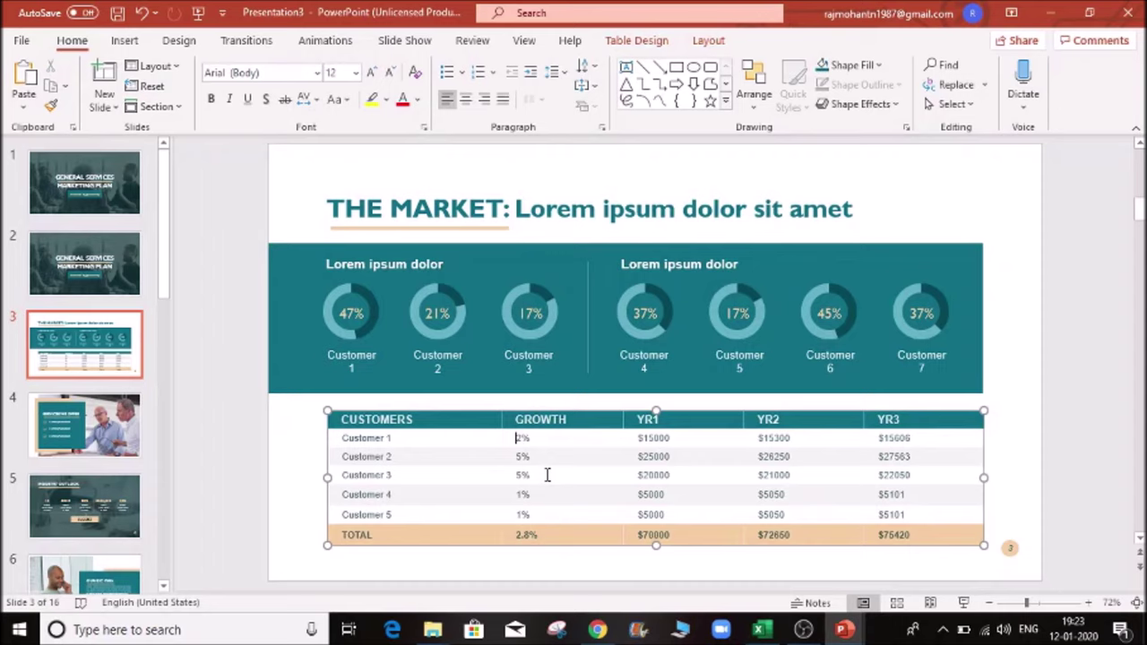
click(472, 440)
key(BackSpace)
key(BackSpace)
key(BackSpace)
key(BackSpace)
key(BackSpace)
text(Raj)
click(565, 439)
click(692, 439)
click(113, 259)
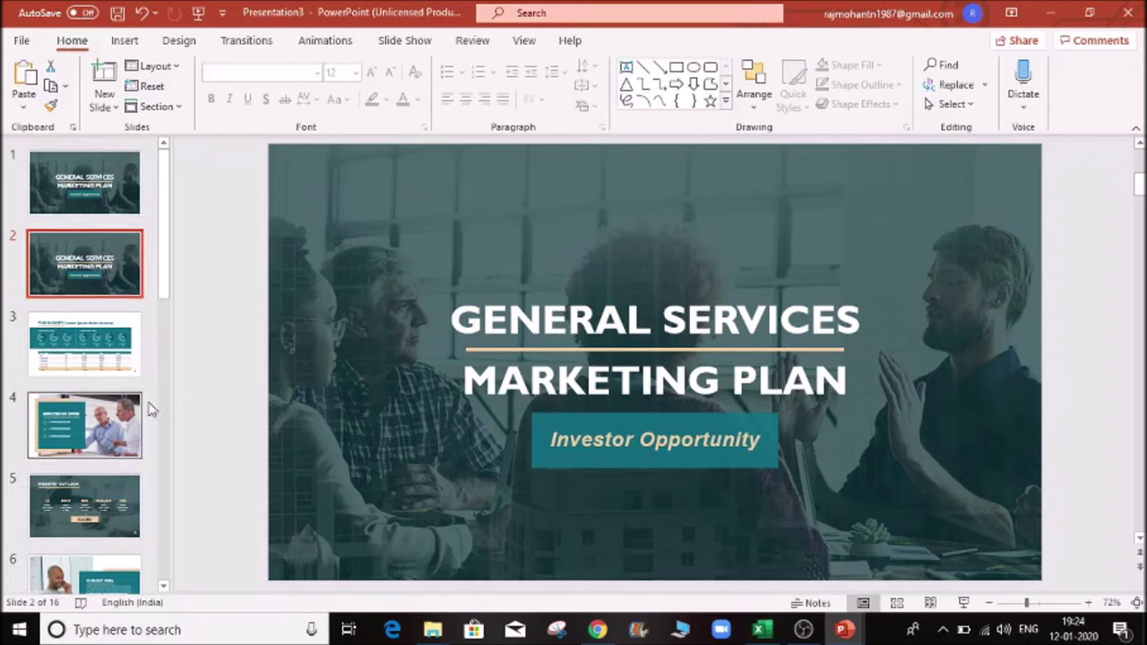
- Delete the duplicate title slide, then duplicate THE MARKET slide
right_click(126, 266)
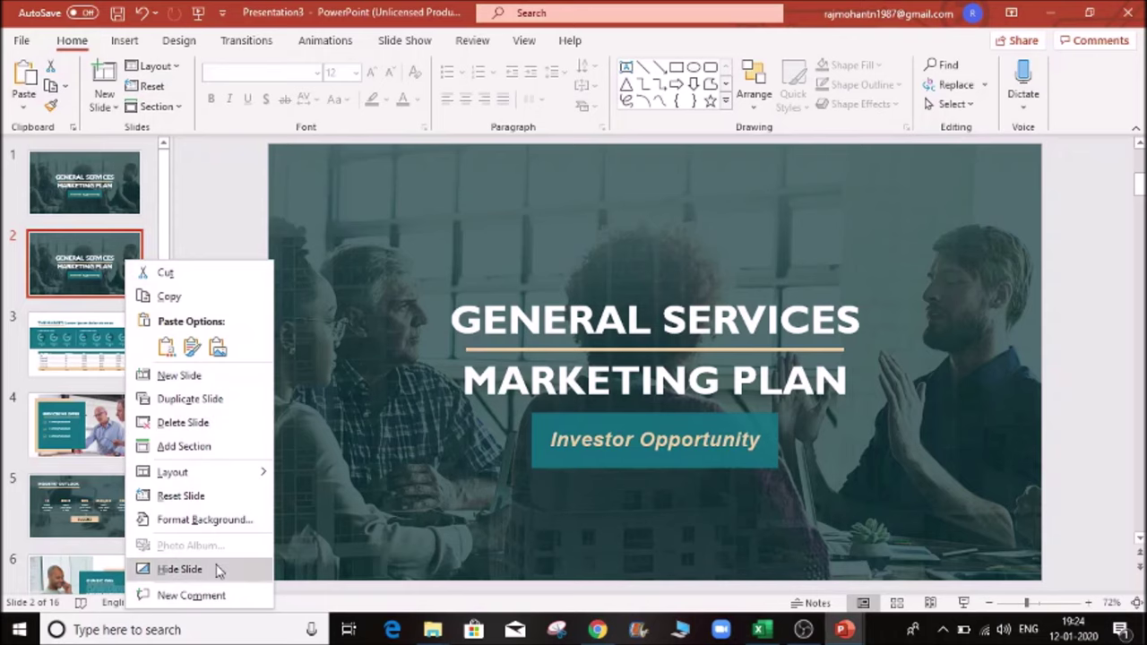
click(195, 425)
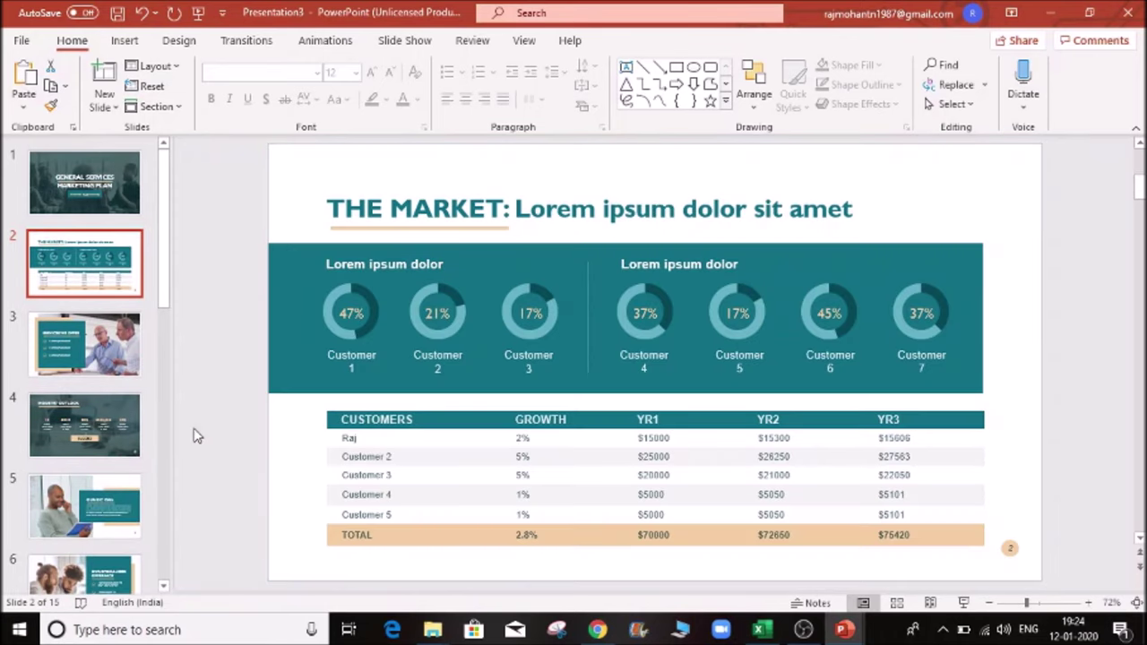
right_click(109, 267)
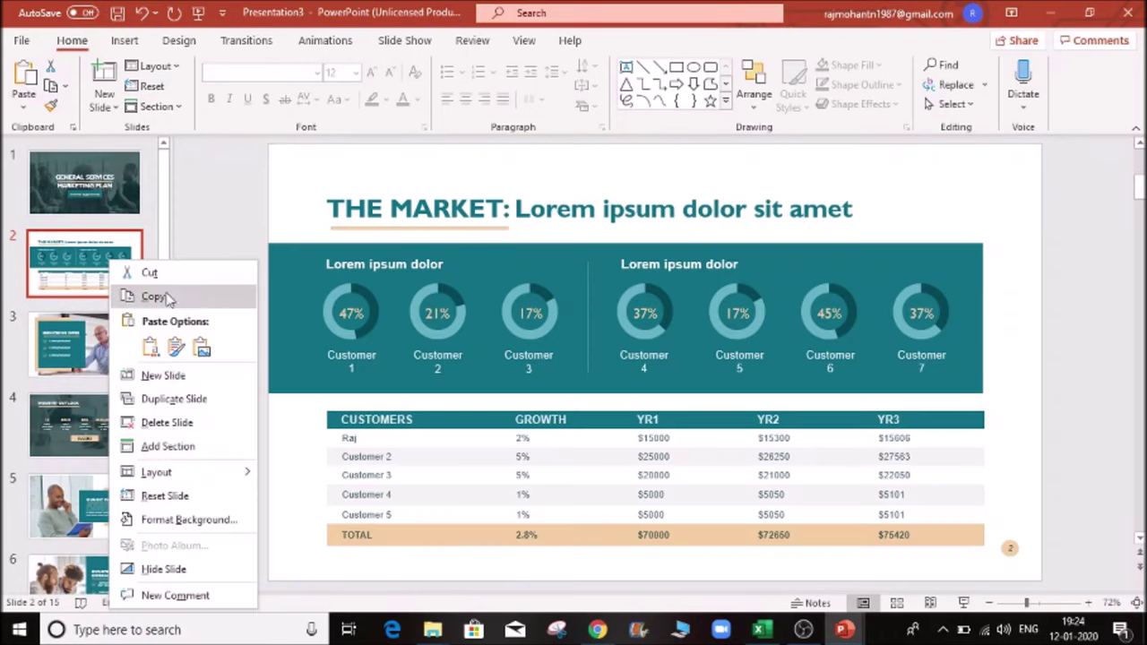
click(193, 399)
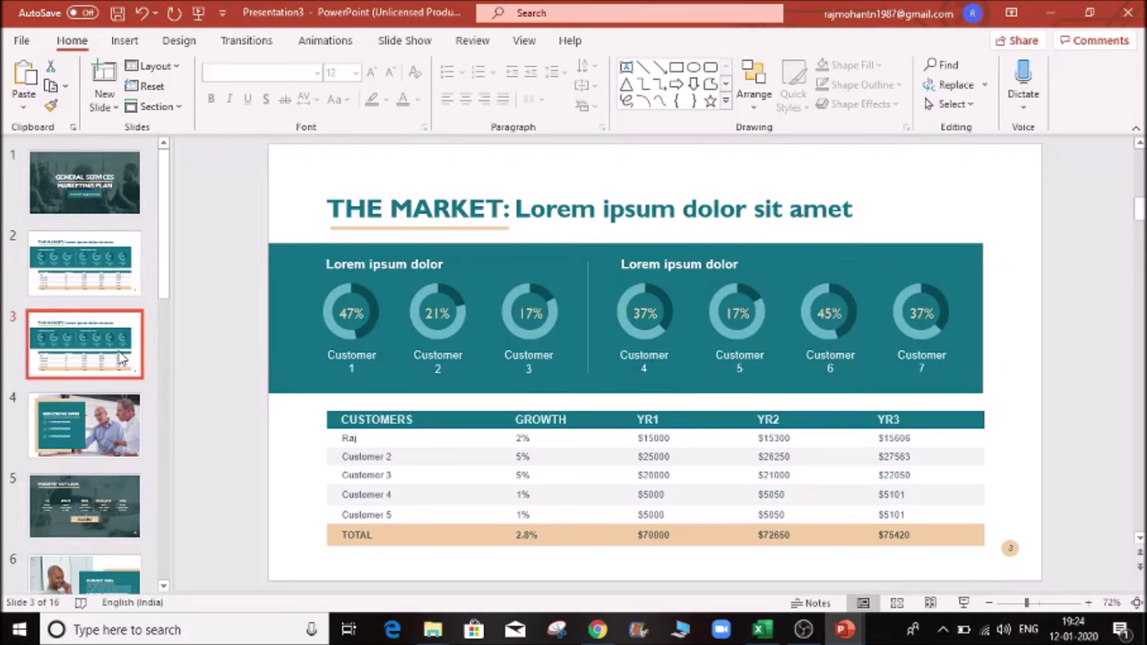
- Delete the extra MARKET copy, then Ctrl-select THE MARKET, Industry Outlook, Our Big Idea and Our Specialized Offerings
key(Delete)
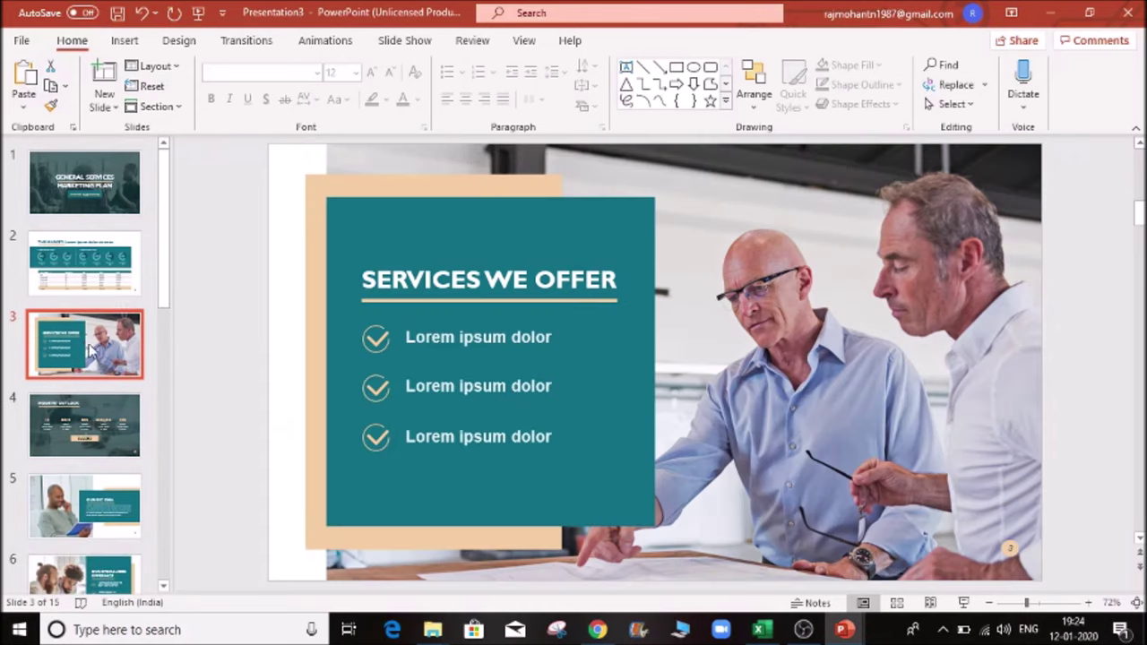
click(112, 279)
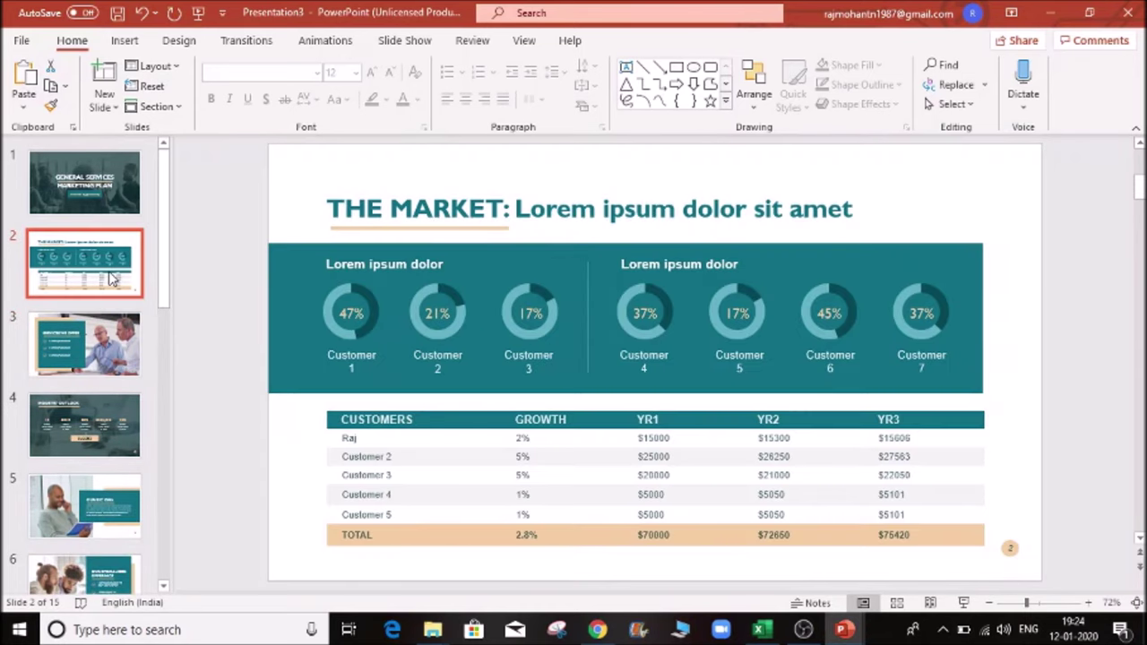
ctrl+click(102, 422)
ctrl+click(113, 513)
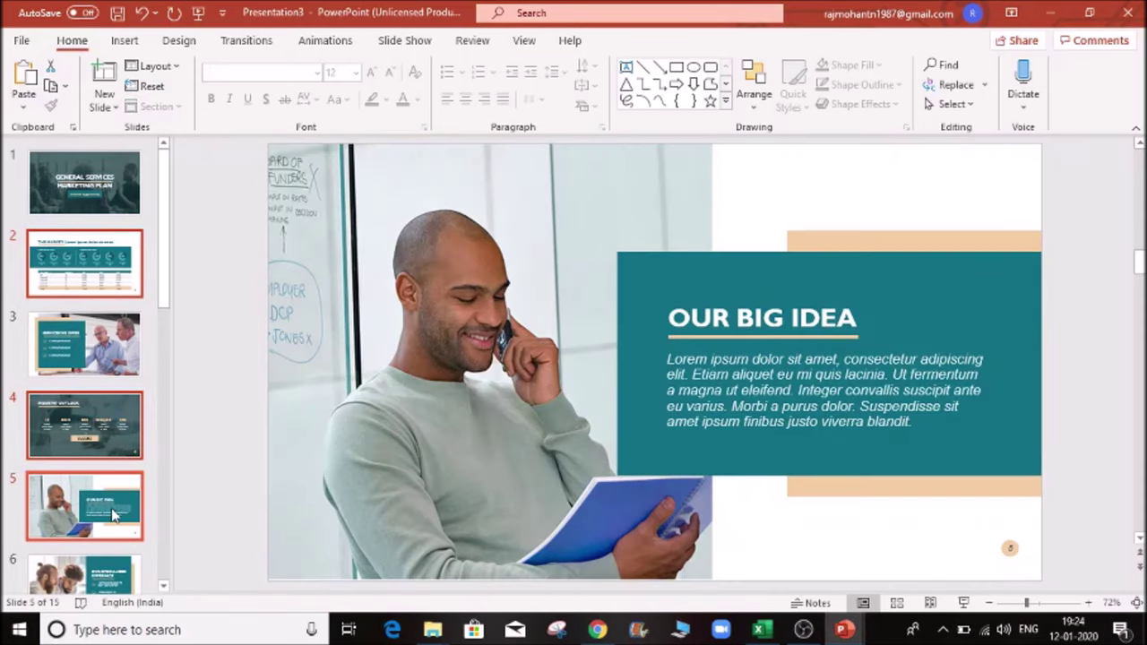
scroll(106, 518, down, 1)
ctrl+click(105, 518)
scroll(112, 421, up, 1)
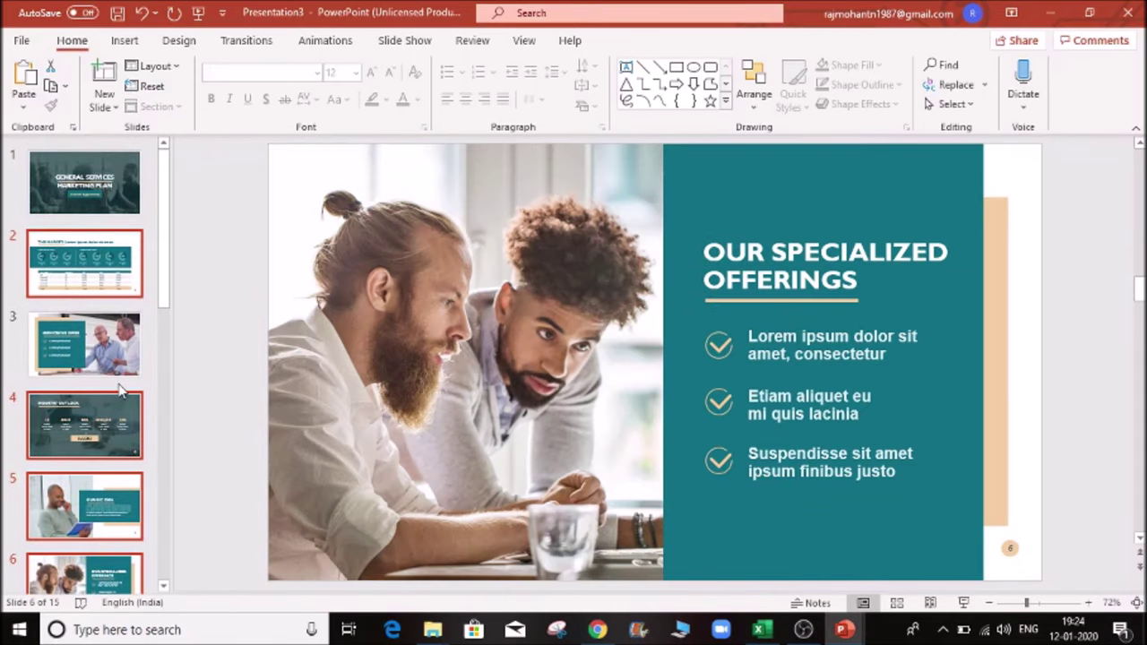
click(121, 355)
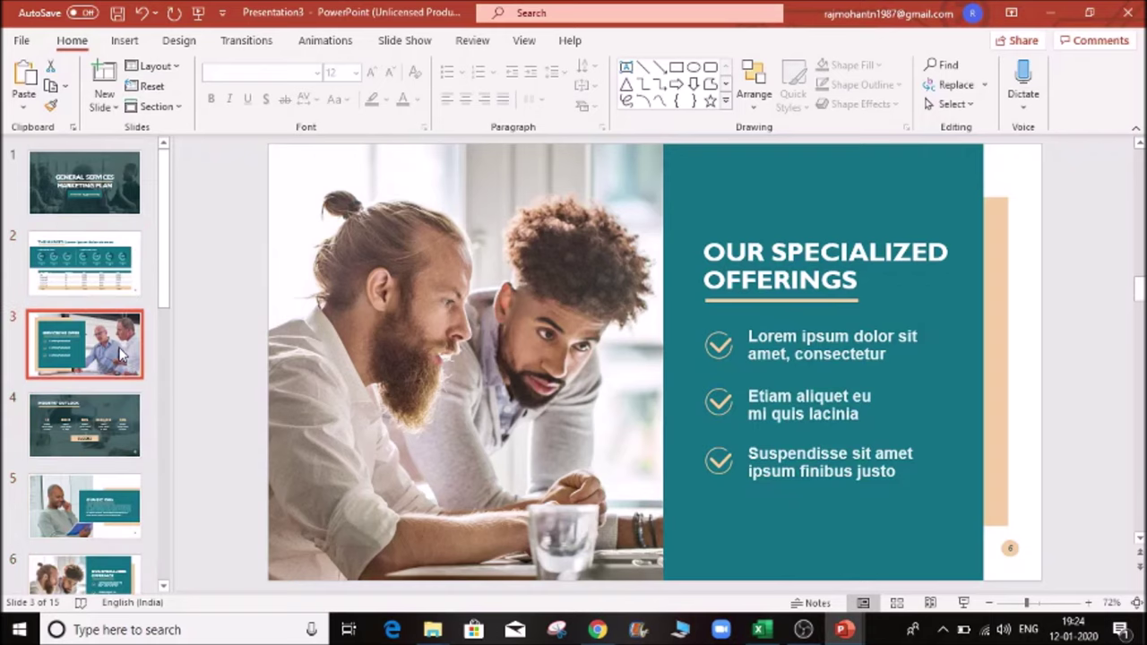
- Delete THE MARKET, Industry Outlook and Our Big Idea, undo it, and show slide 1
click(106, 267)
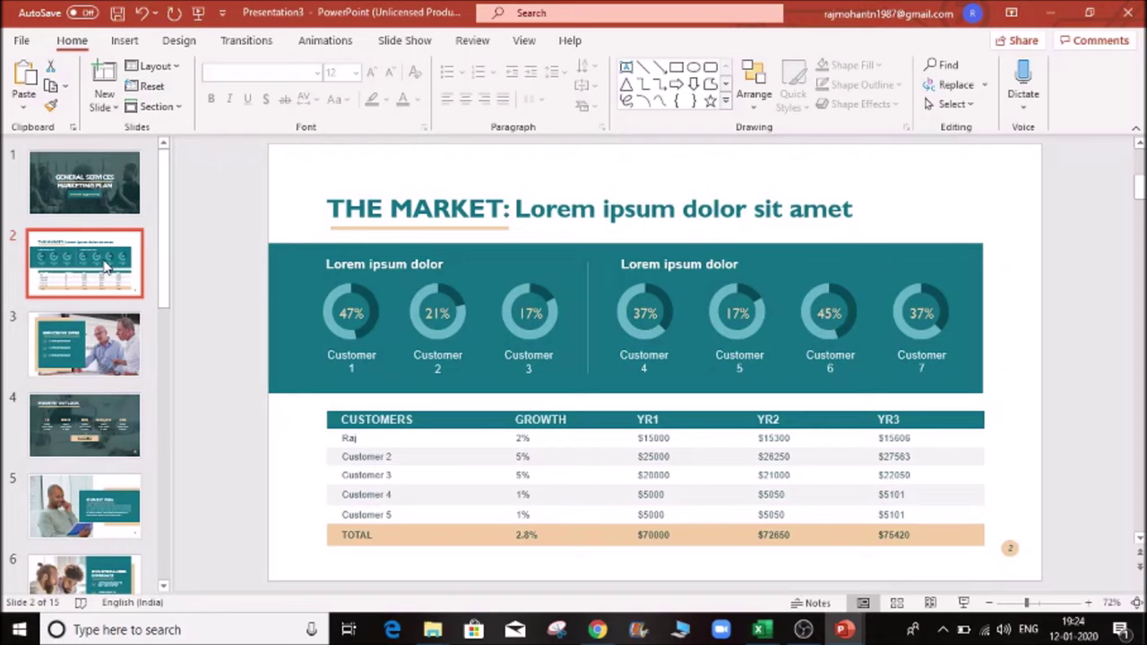
ctrl+click(89, 435)
ctrl+click(83, 502)
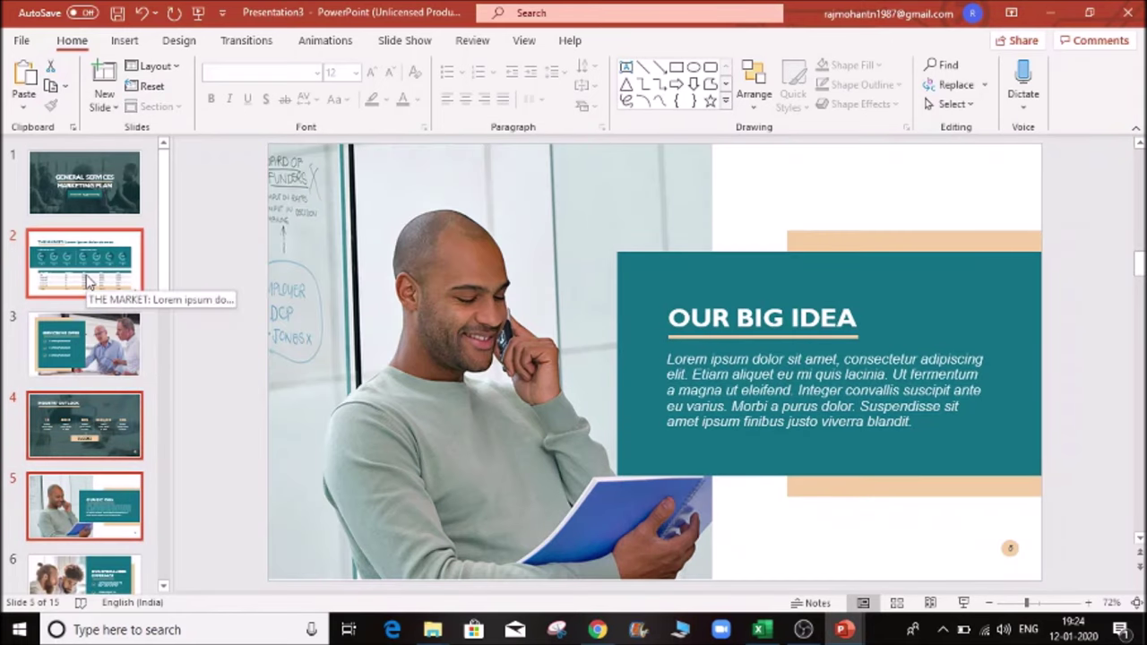
key(Delete)
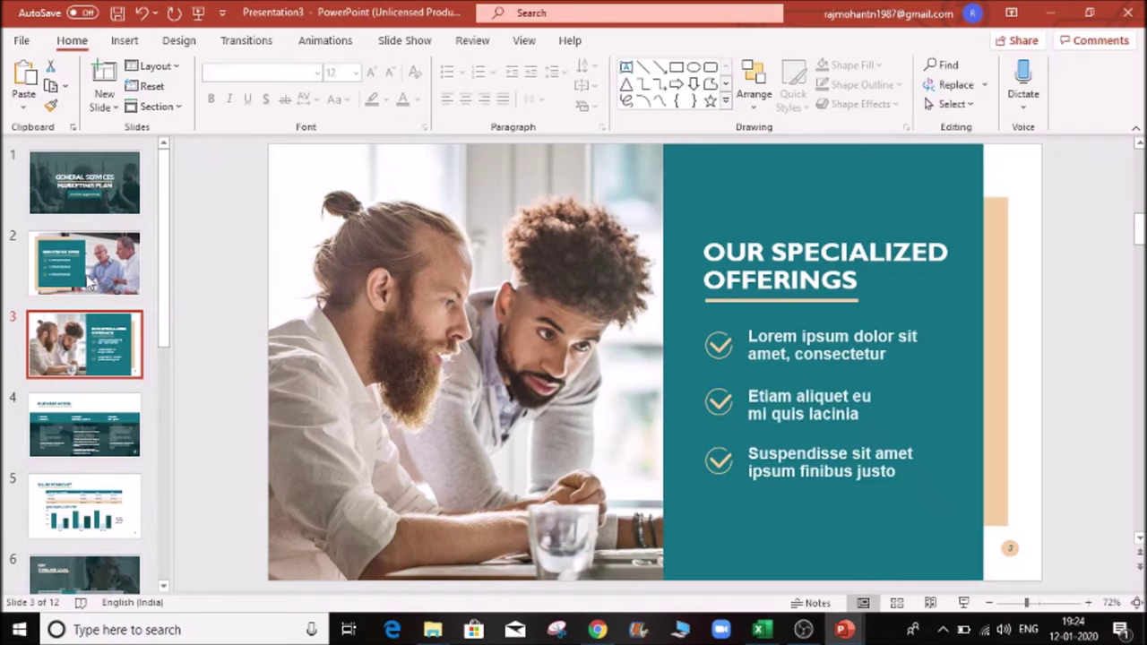
key(ctrl+z)
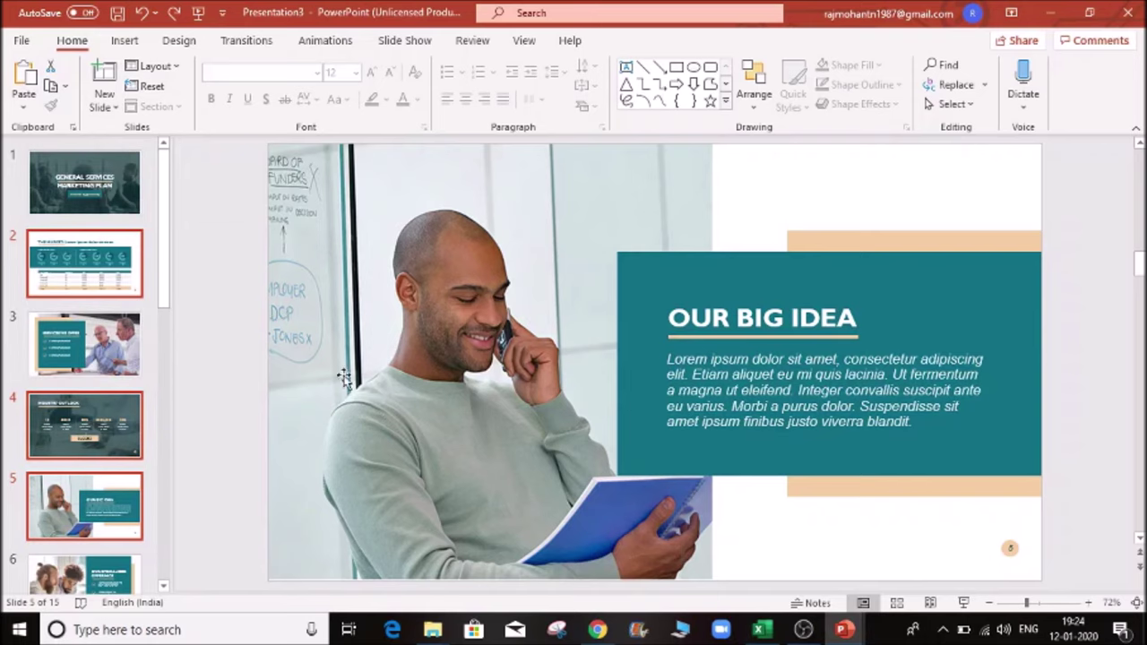
click(75, 186)
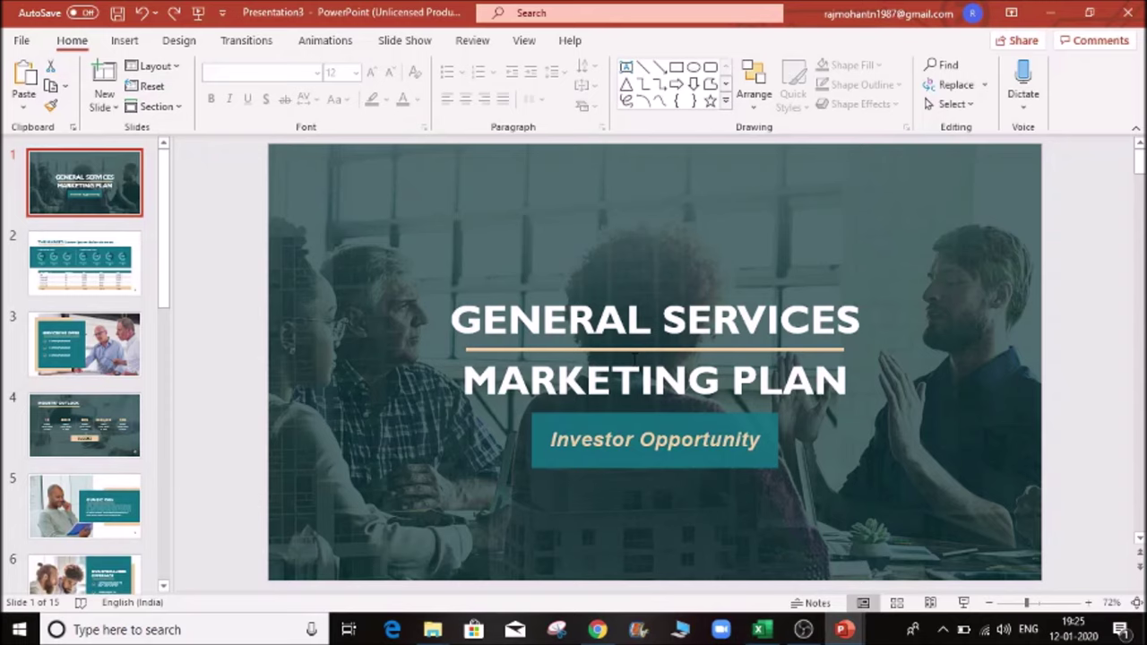
- Open the Niagara Falls document from the Power Point folder in File Explorer
mouse_move(439, 632)
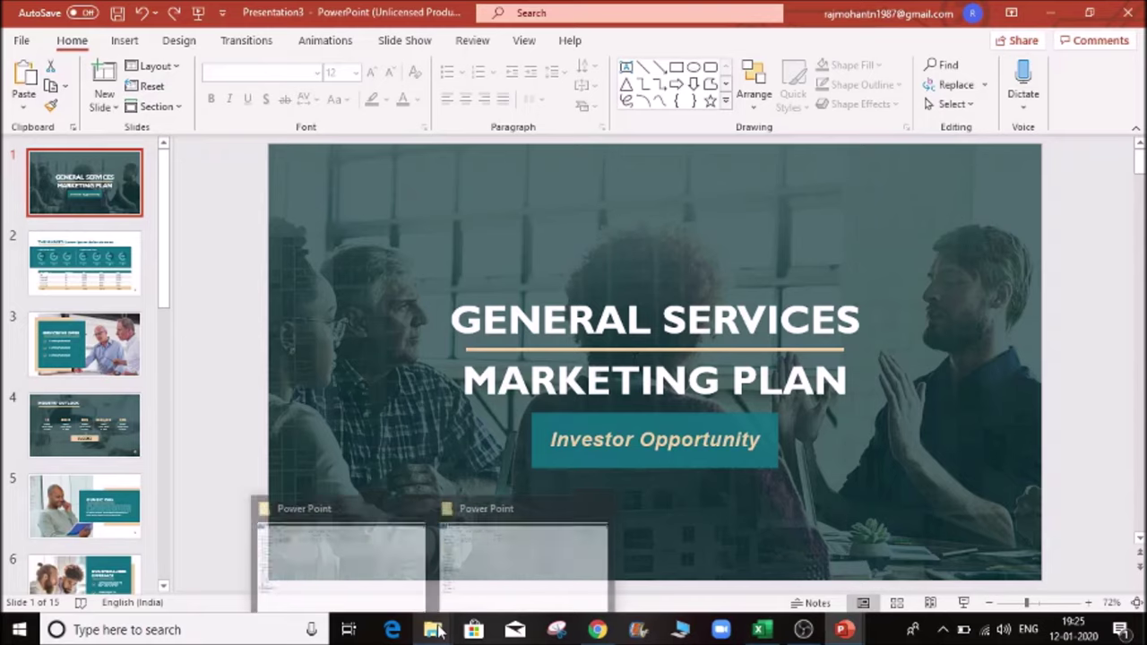
click(461, 587)
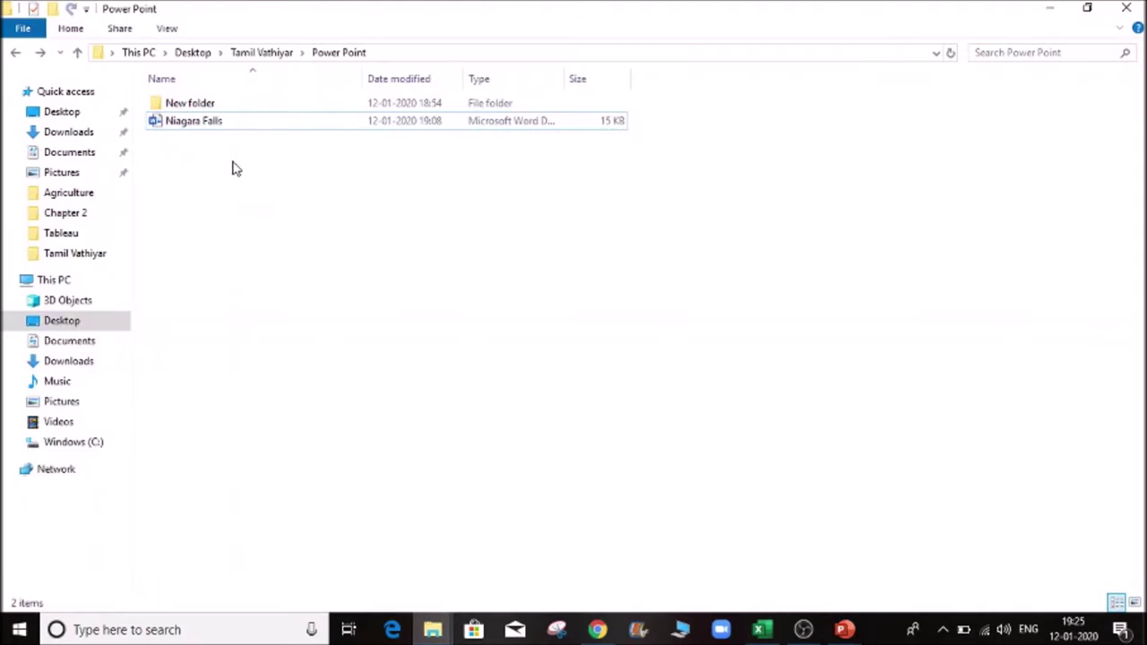
click(196, 123)
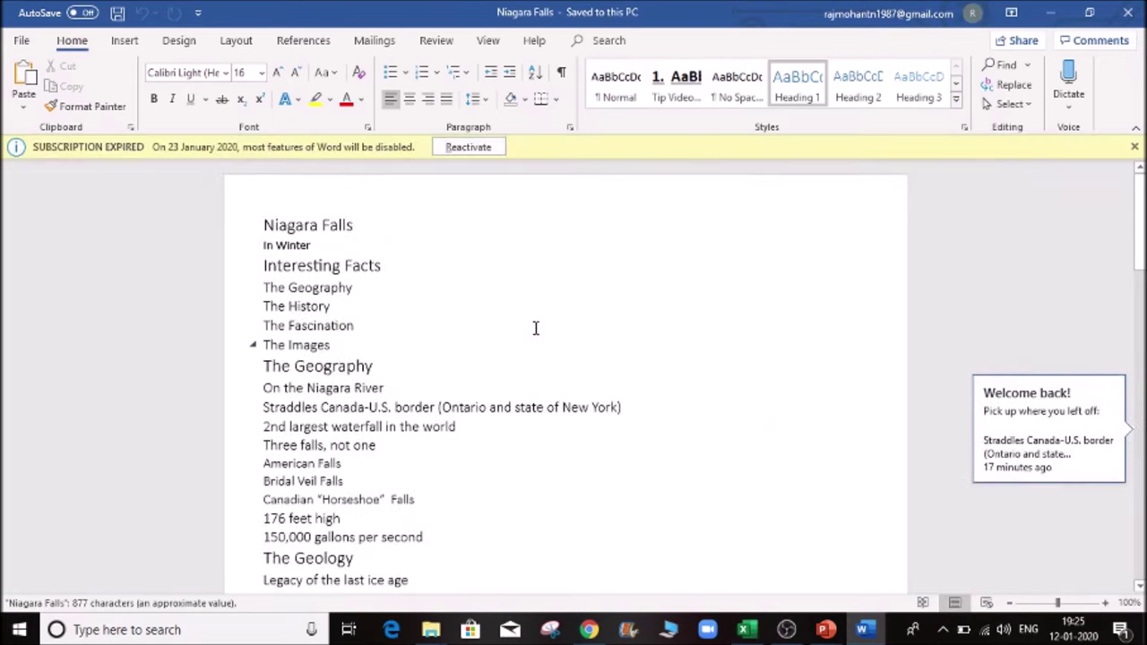
- Dismiss the Welcome back and Subscription Expired notices in Word and scroll the outline
click(1049, 435)
click(1136, 147)
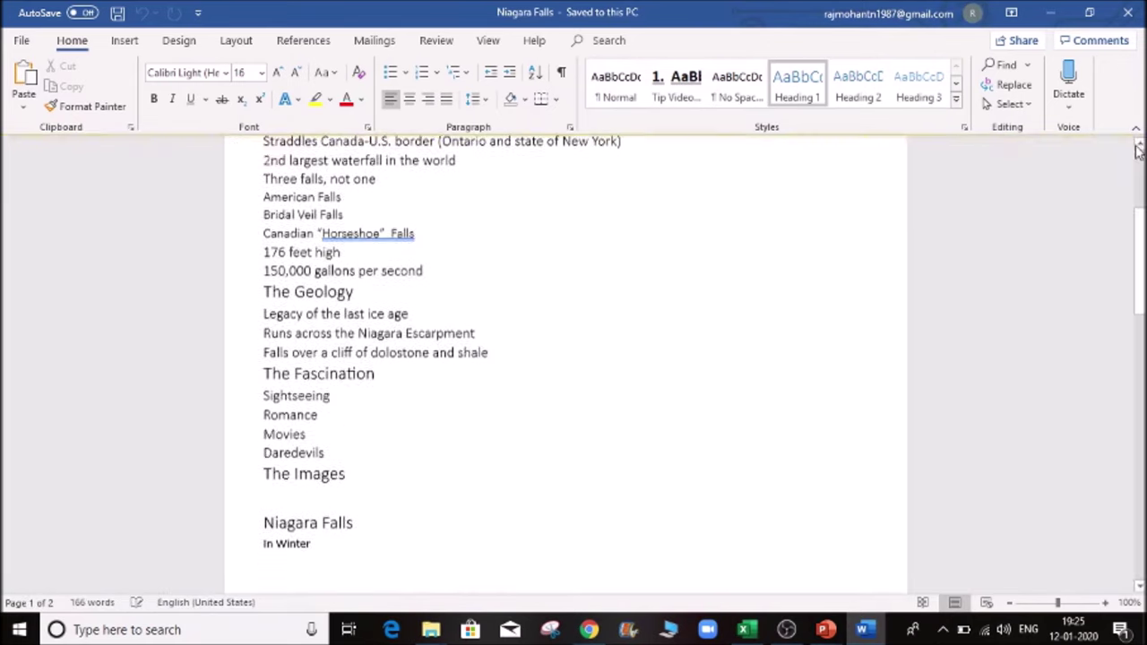
scroll(560, 320, down, 3)
scroll(560, 320, up, 7)
scroll(560, 320, down, 6)
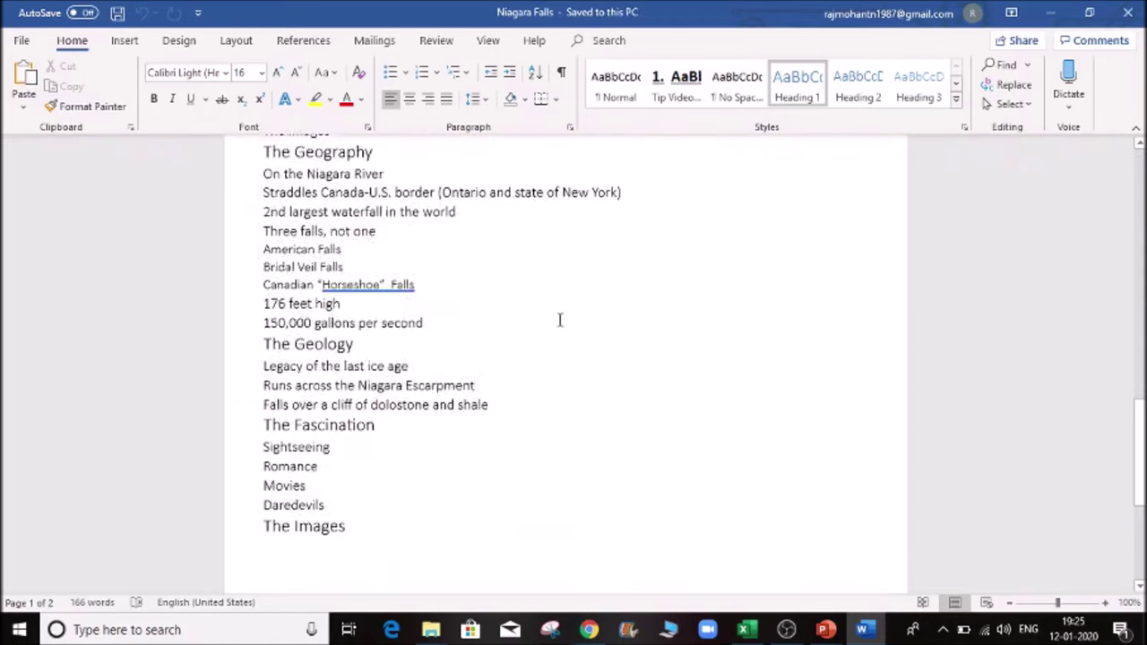
scroll(559, 320, up, 5)
scroll(560, 320, up, 6)
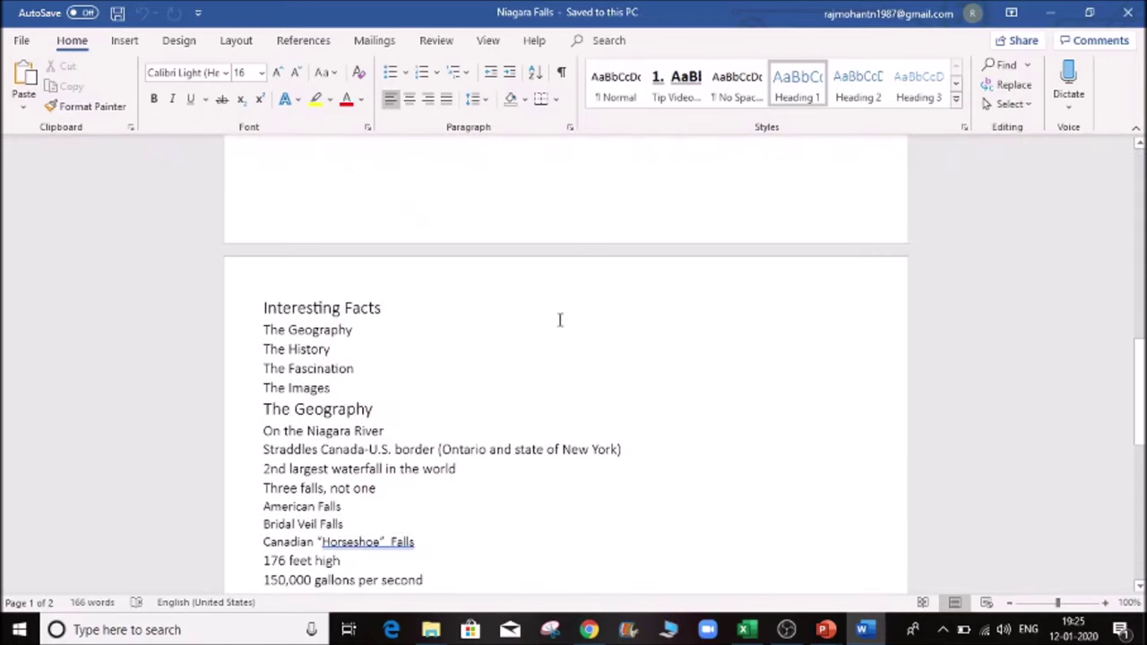
- Finish reviewing the Niagara Falls outline and bring PowerPoint's Presentation3 back to front
scroll(559, 320, down, 6)
scroll(560, 320, up, 1)
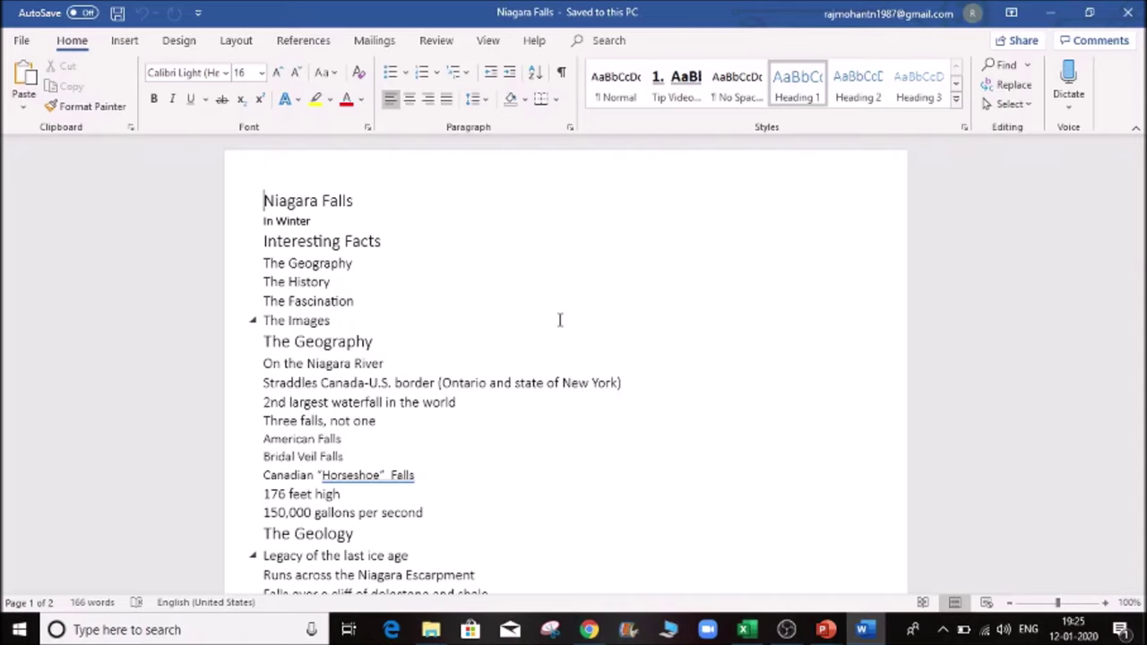
scroll(559, 320, down, 7)
scroll(559, 320, up, 6)
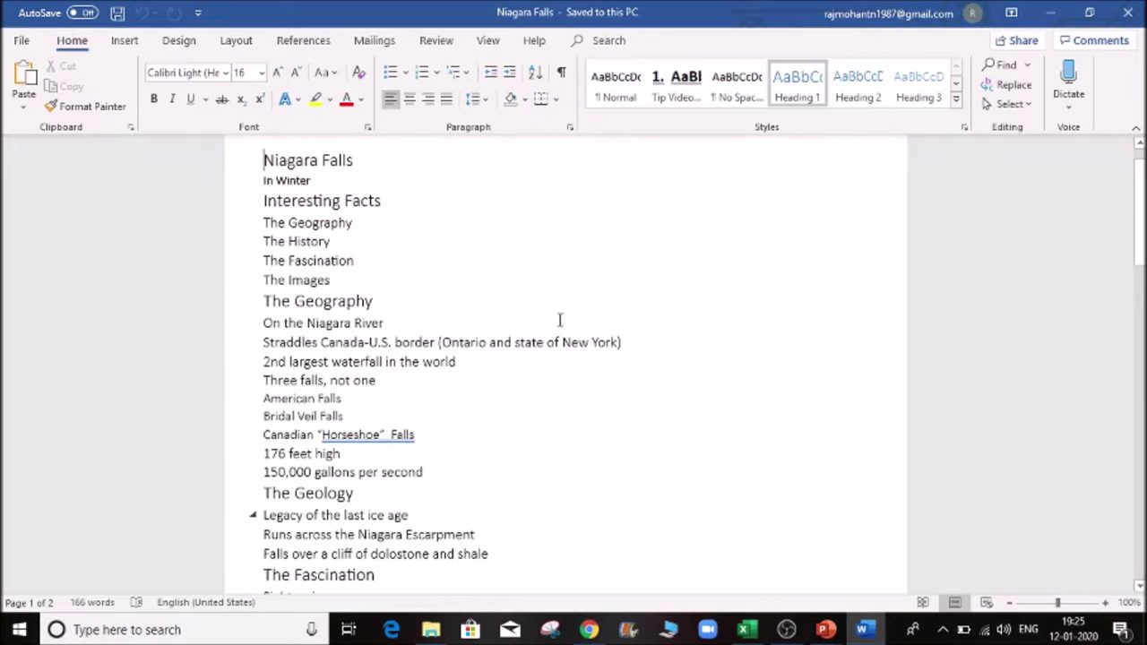
scroll(559, 320, up, 1)
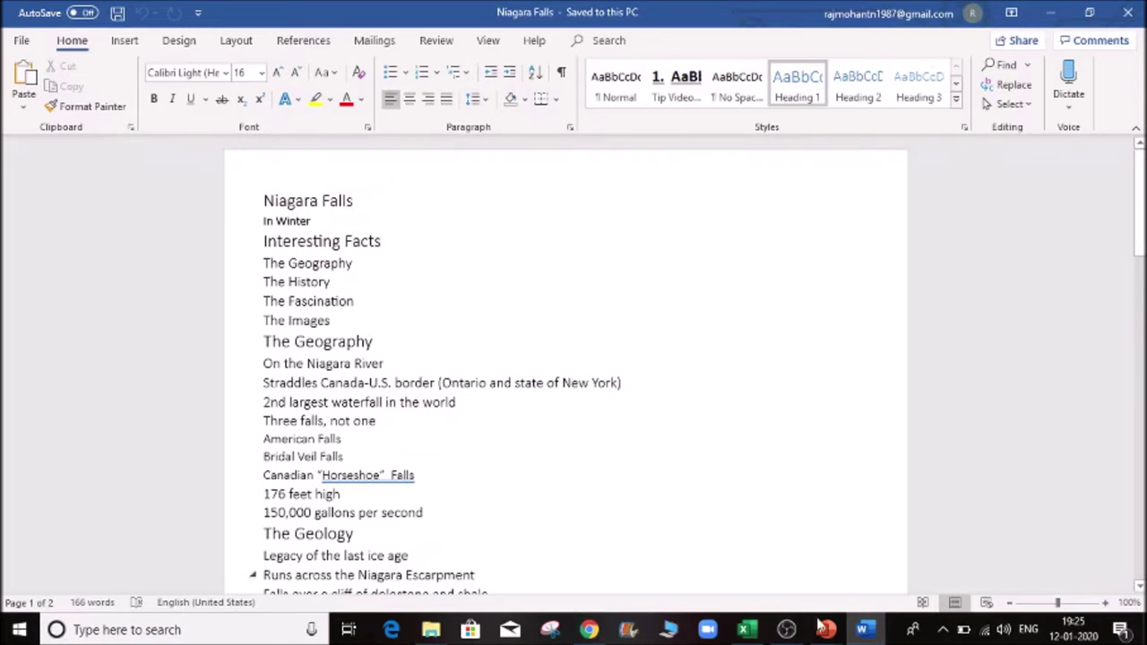
mouse_move(826, 630)
click(914, 583)
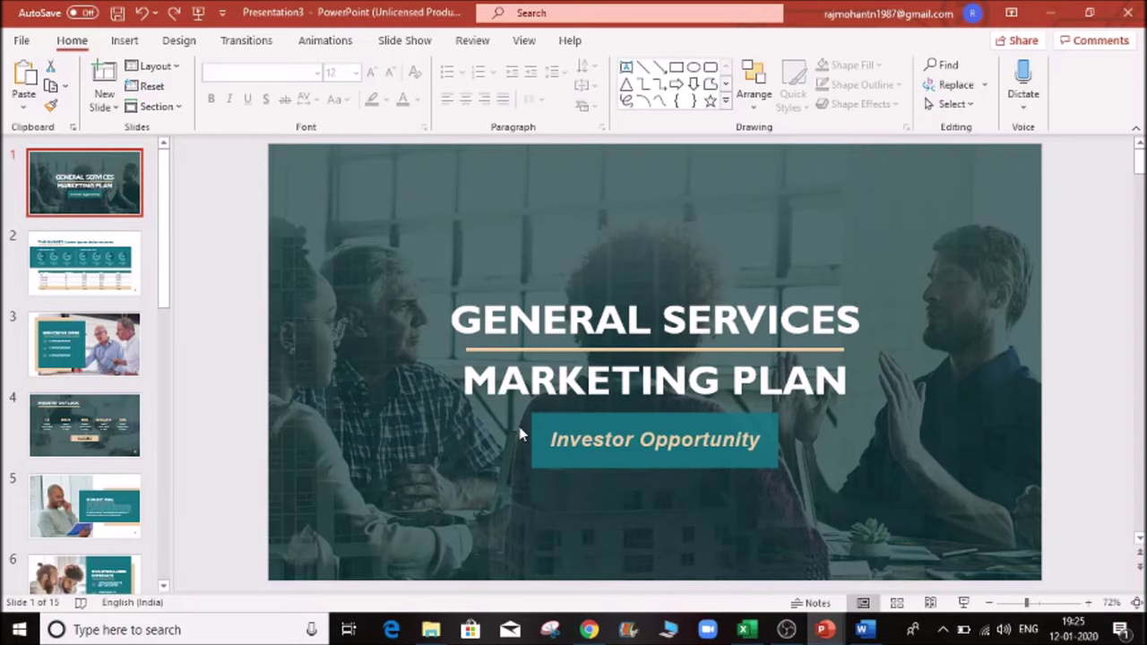
- Check the Services We Offer slide, then return to the Niagara Falls outline after its title
key(alt+Tab)
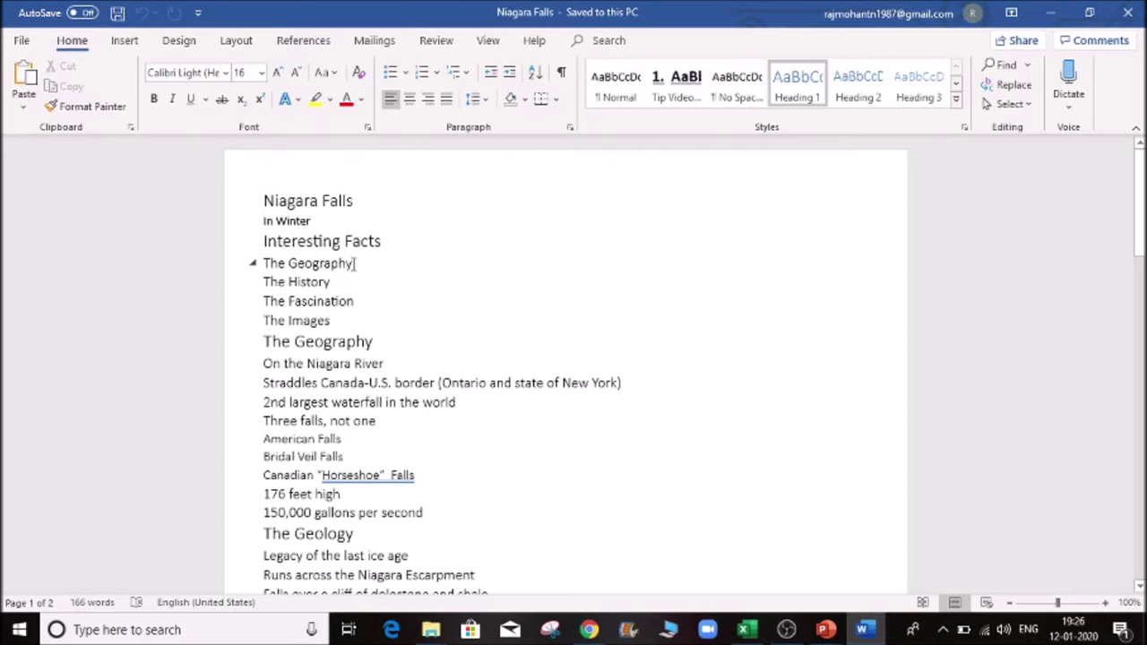
click(825, 630)
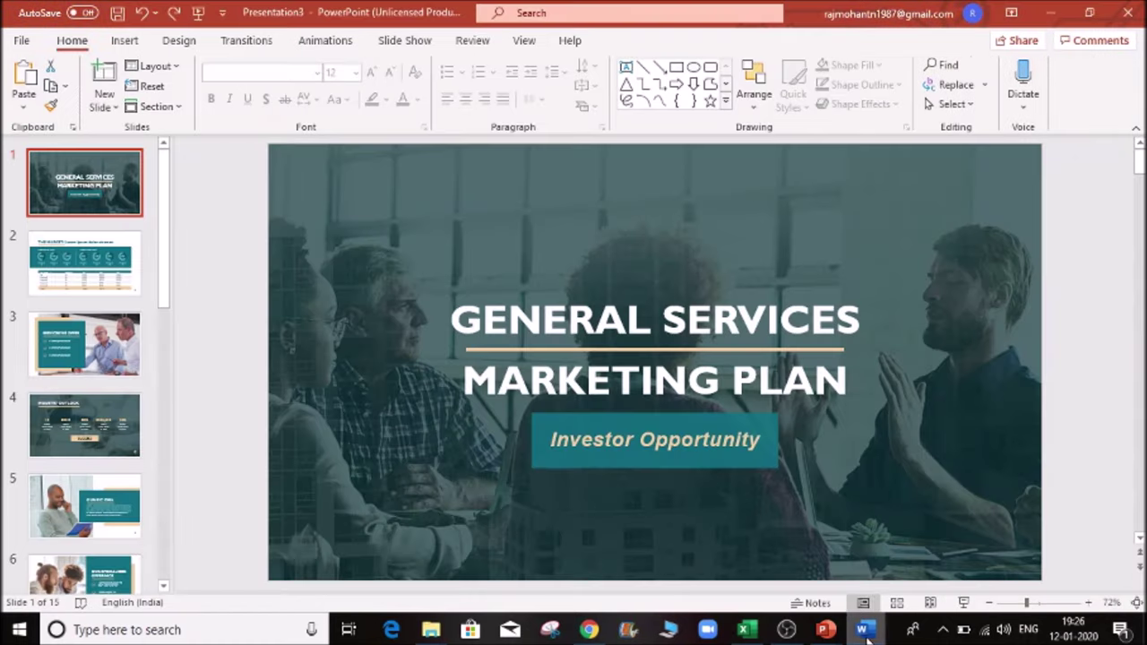
click(67, 363)
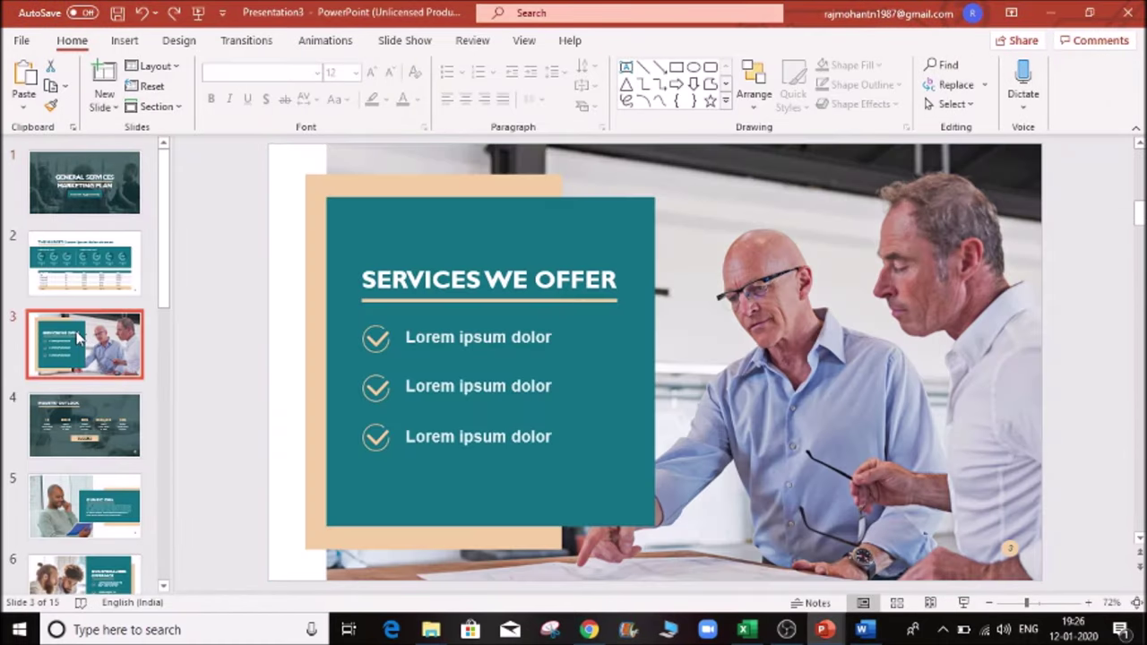
key(alt+Tab)
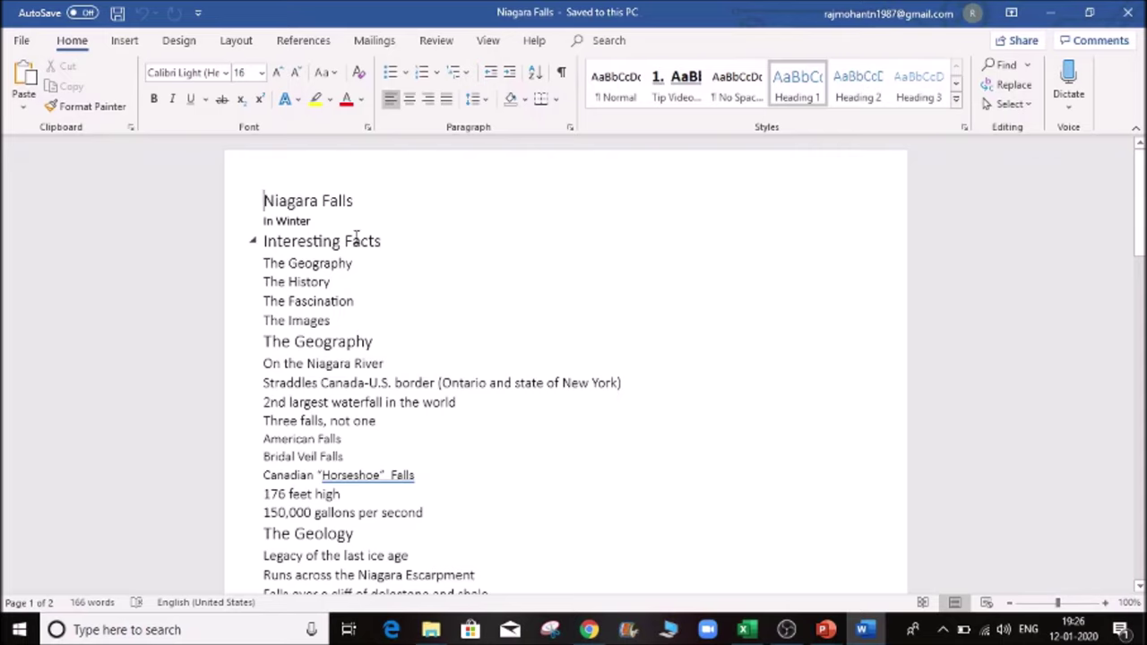
click(357, 201)
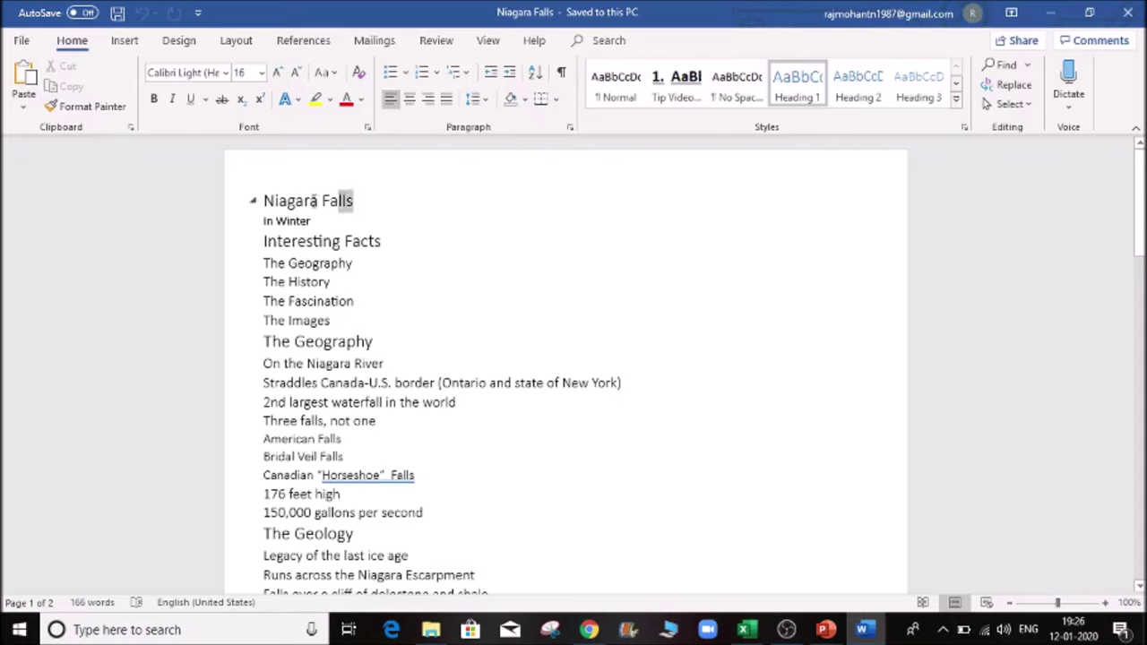
drag(316, 201, 269, 201)
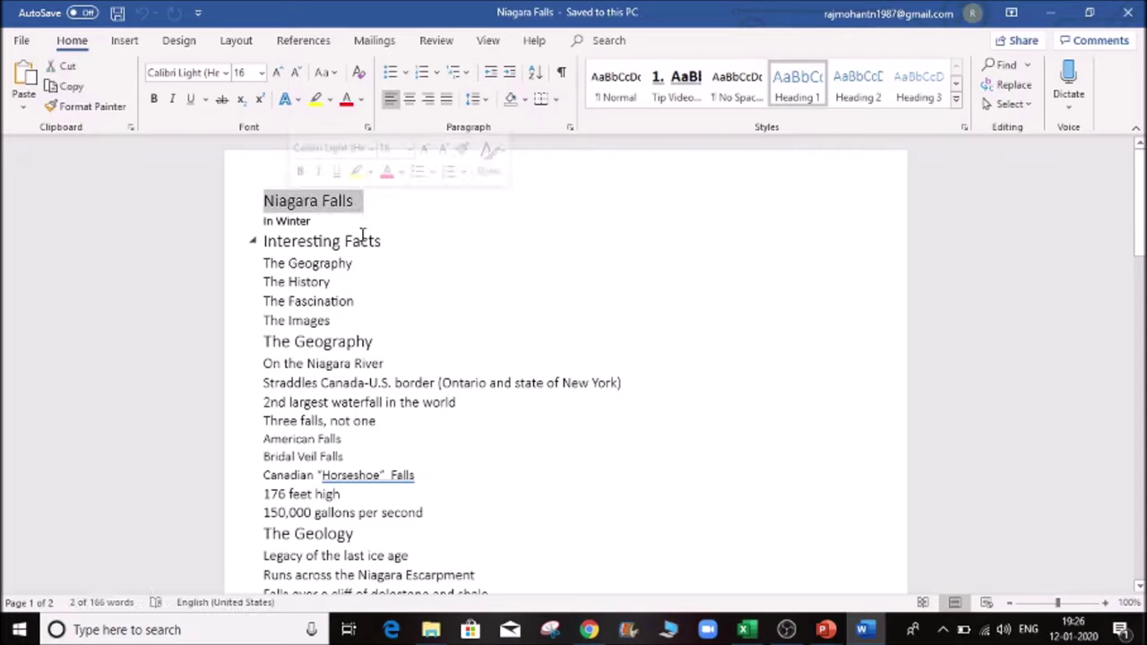
click(400, 243)
drag(367, 200, 287, 199)
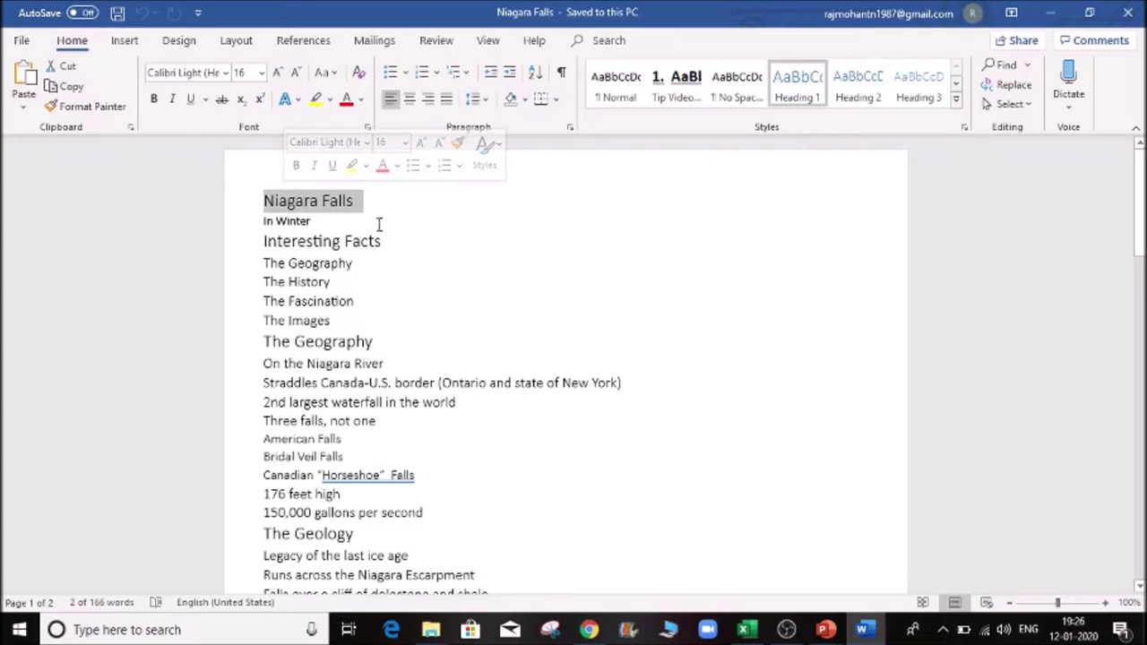
drag(391, 241, 294, 244)
drag(372, 341, 268, 343)
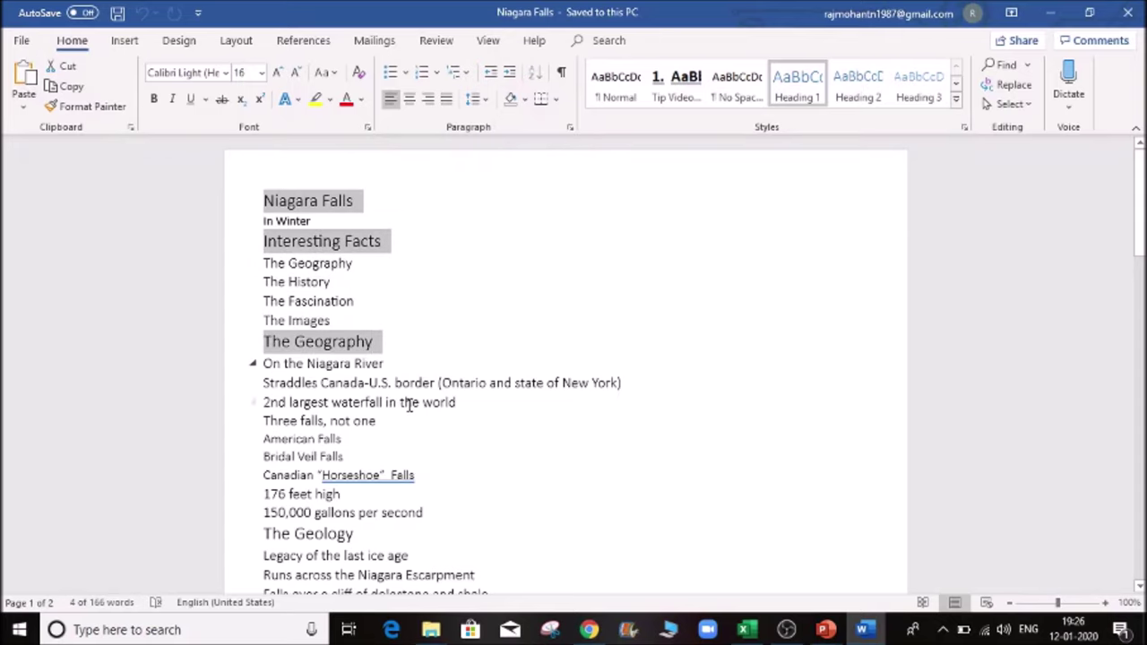
scroll(418, 418, down, 2)
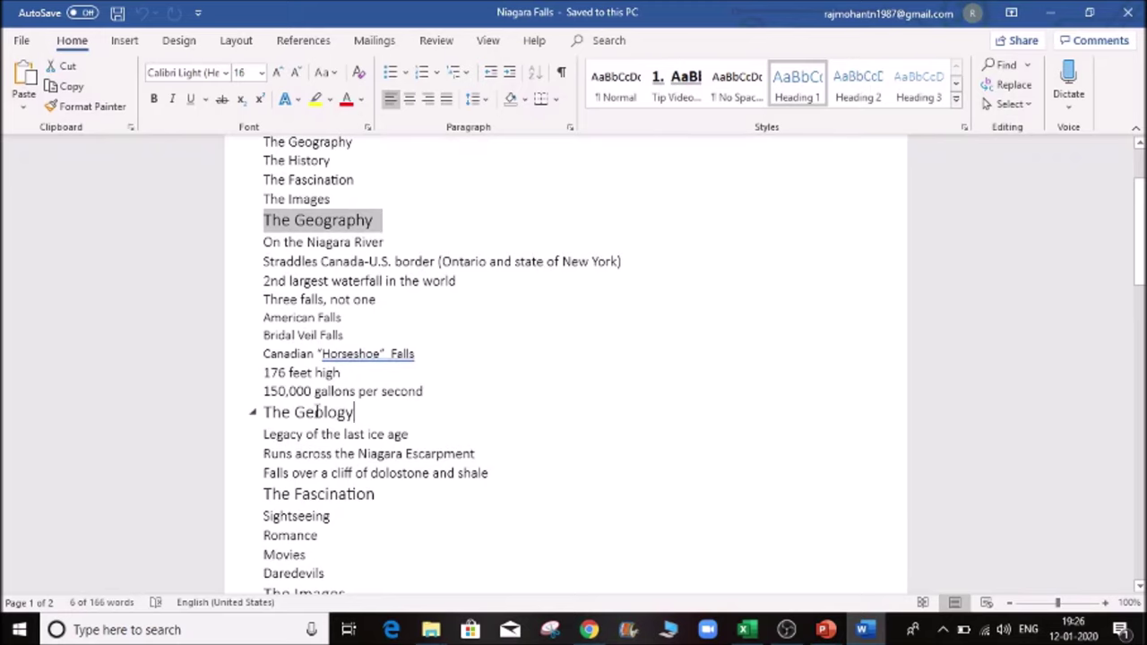
drag(339, 412, 272, 415)
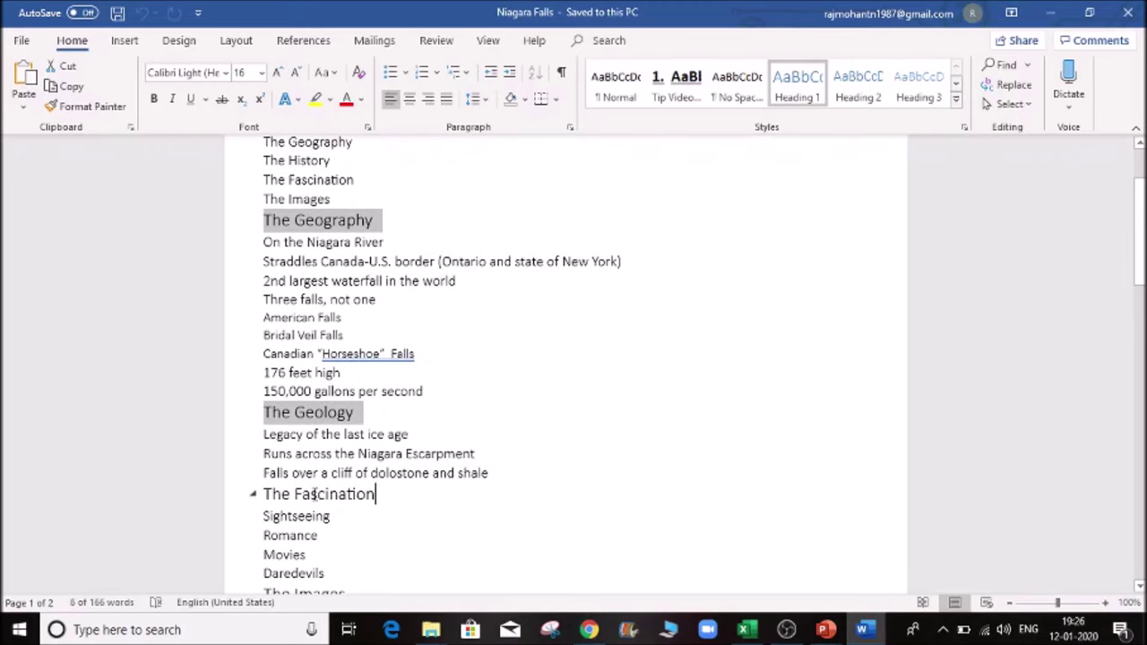
drag(346, 495, 265, 494)
scroll(545, 474, up, 2)
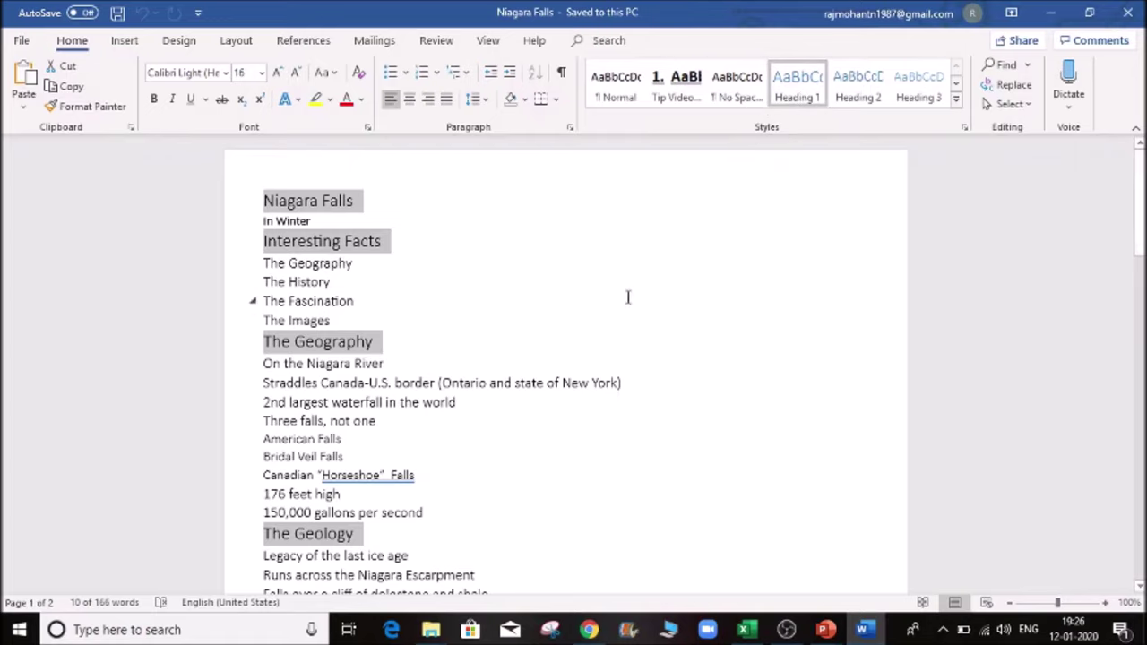
click(579, 299)
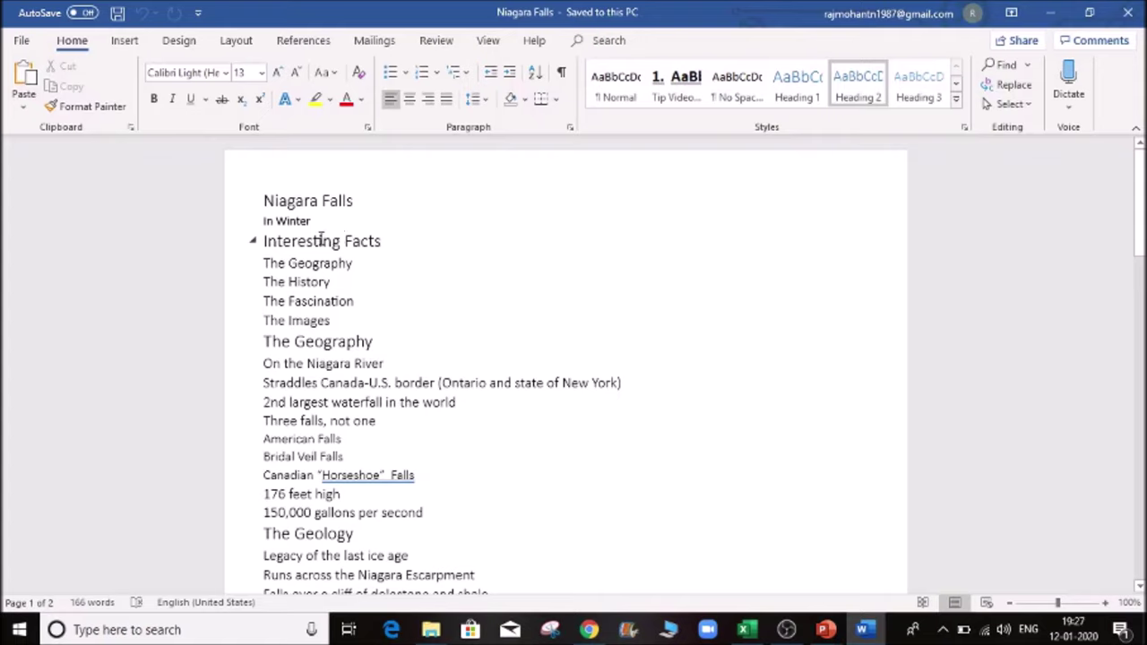
- Multi-select In Winter, the four topic lines and the Geography facts lines
drag(383, 241, 263, 242)
drag(353, 323, 279, 269)
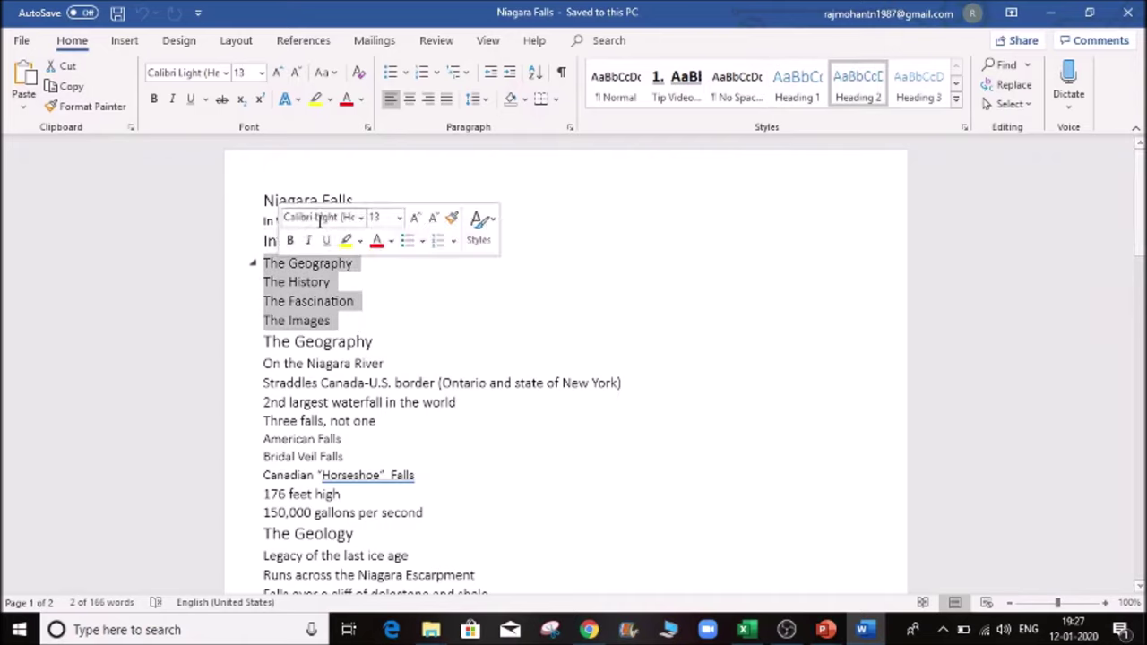
click(488, 208)
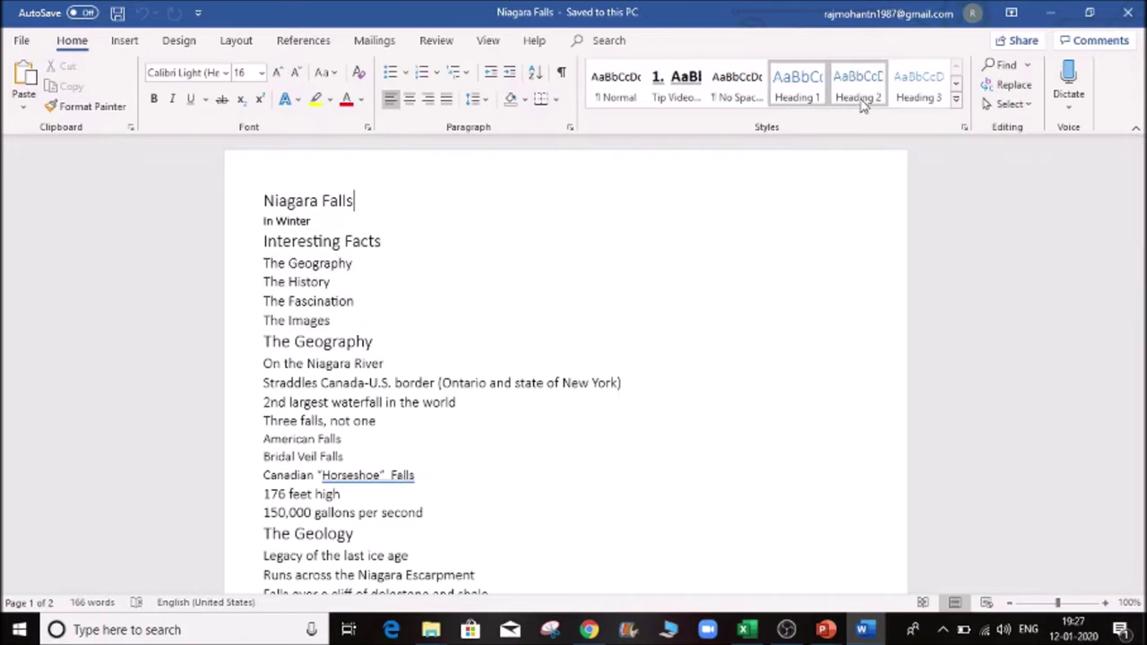
click(306, 222)
drag(316, 221, 261, 222)
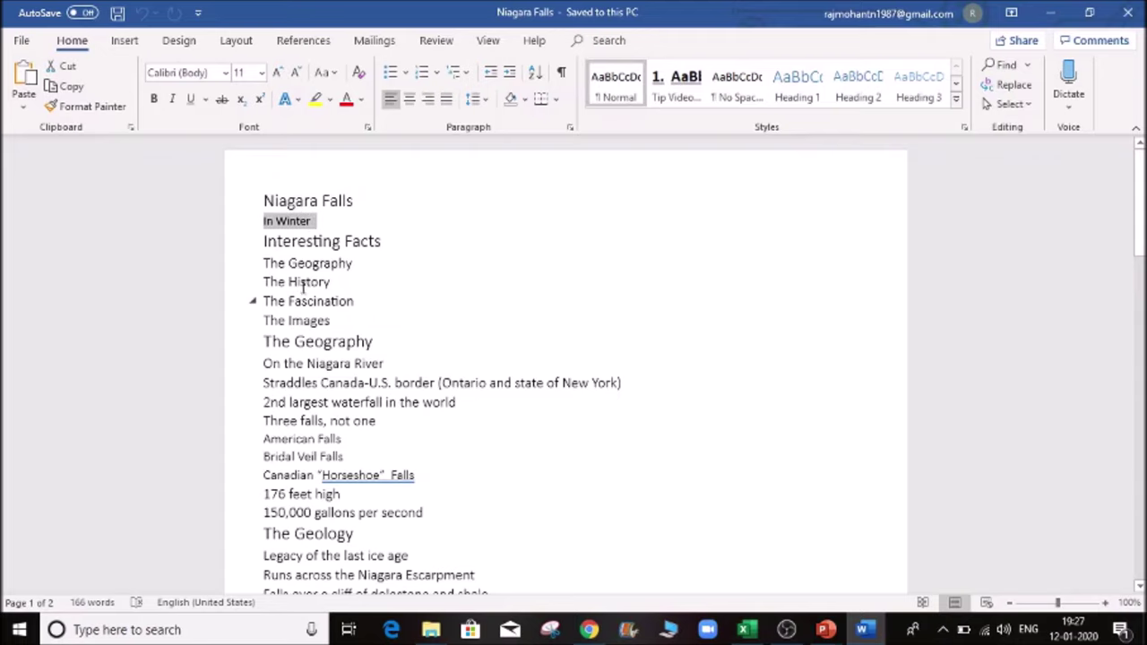
ctrl+drag(337, 327, 272, 261)
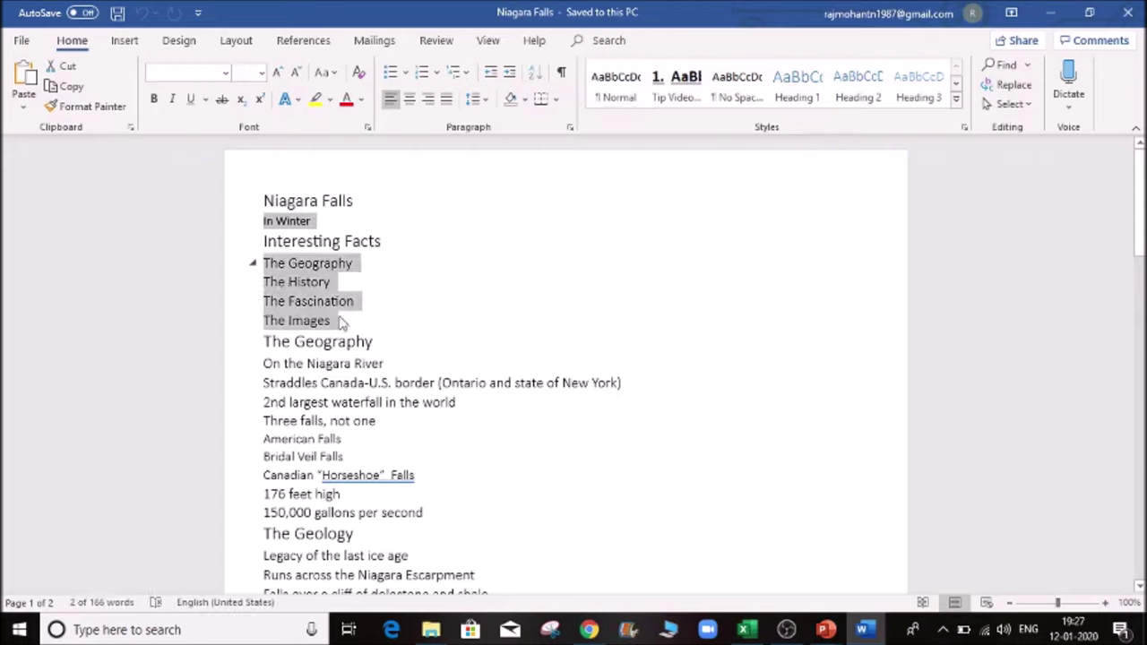
ctrl+drag(429, 513, 275, 362)
- Apply Heading 2 style to the selected lines and review the restyled document
scroll(595, 414, down, 1)
scroll(594, 414, down, 3)
scroll(594, 413, up, 4)
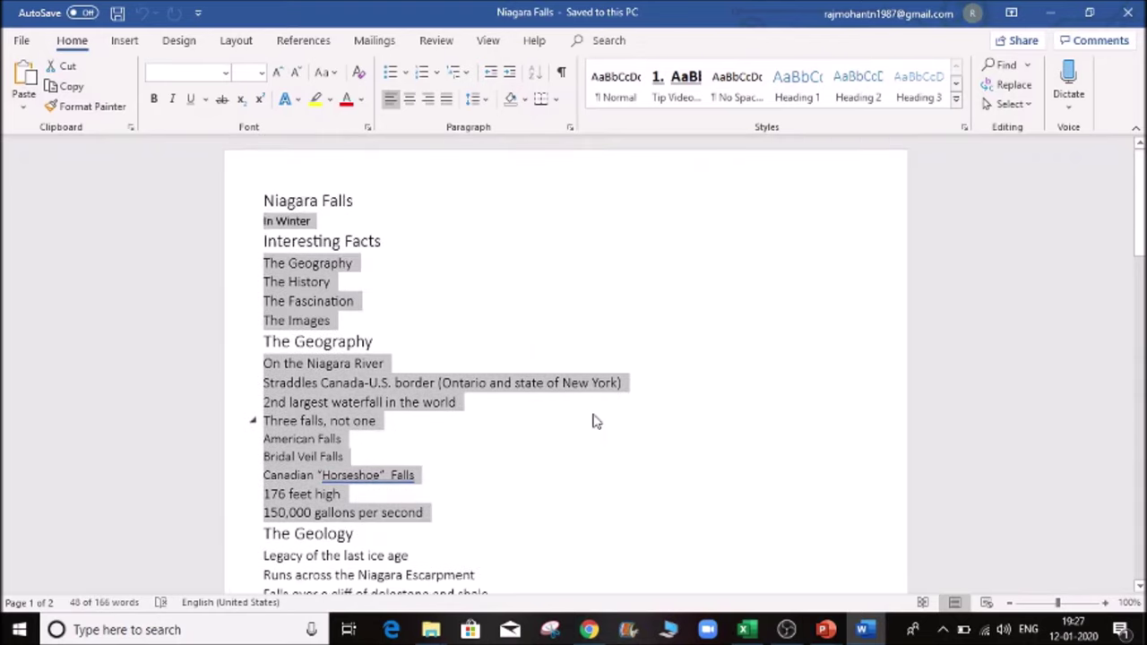
click(855, 98)
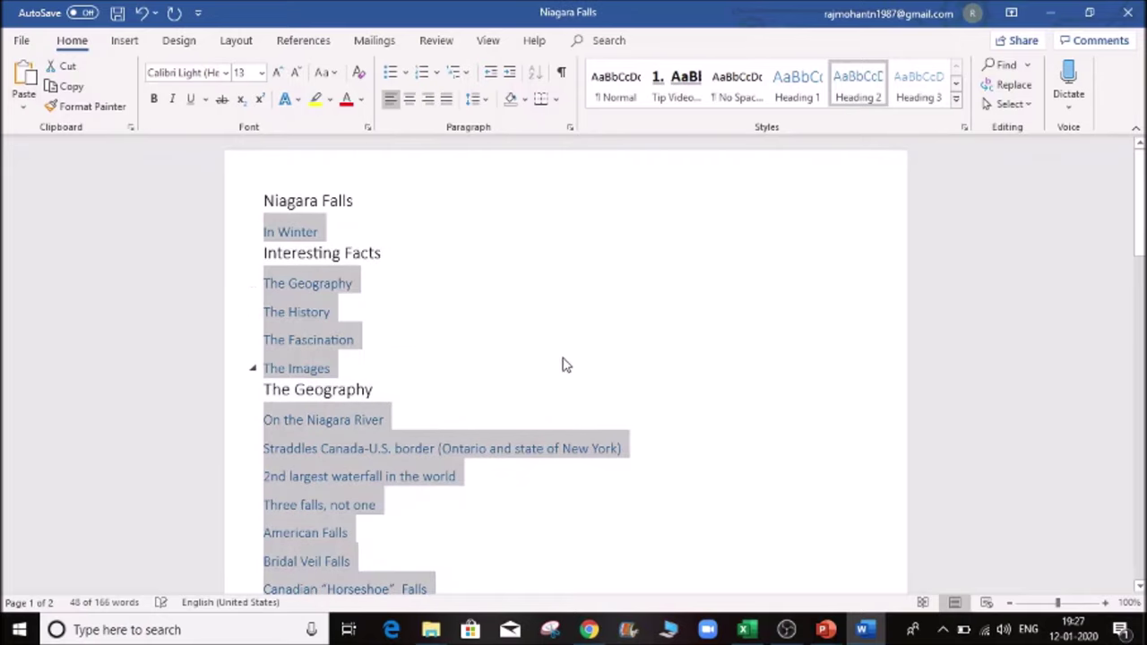
click(366, 362)
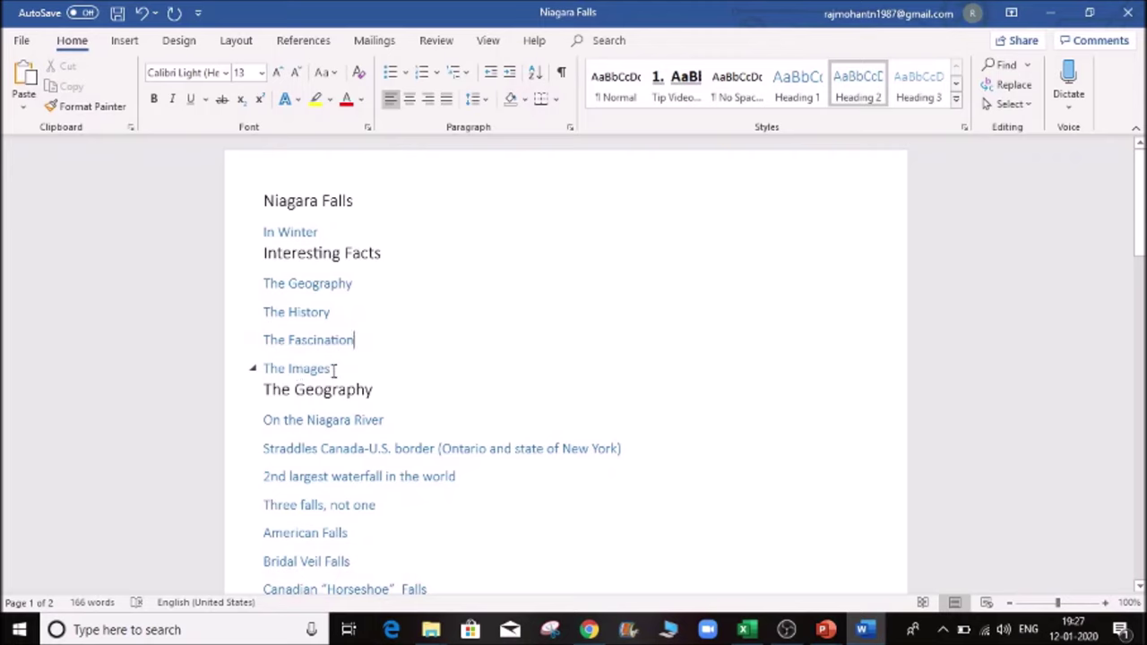
scroll(391, 448, down, 4)
scroll(392, 460, down, 2)
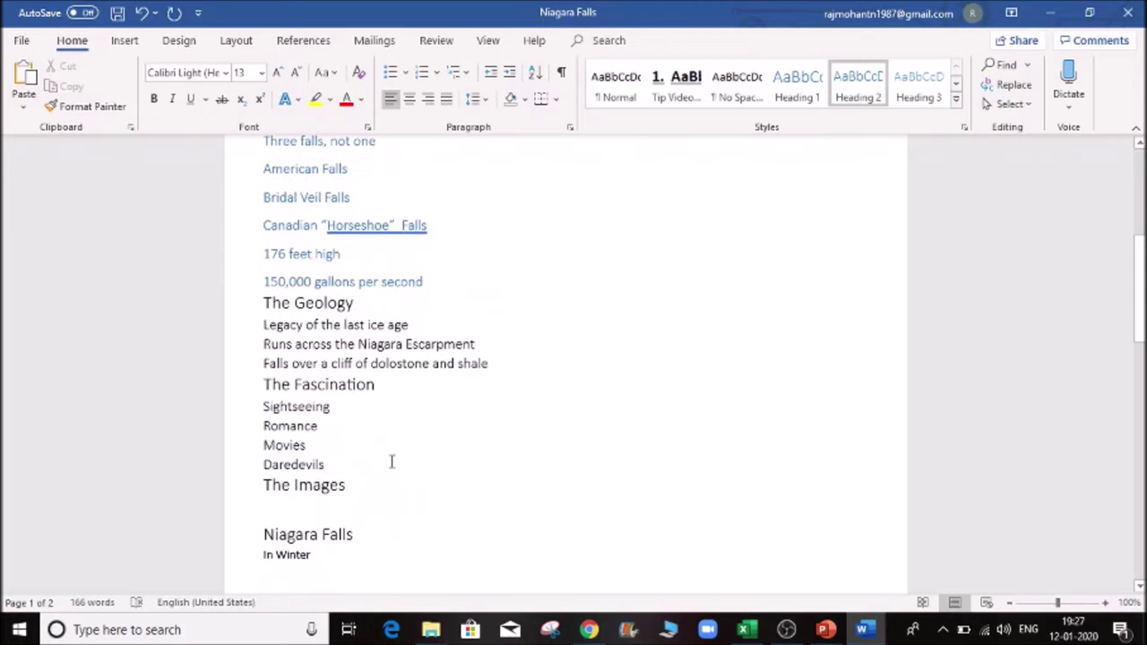
scroll(392, 459, up, 6)
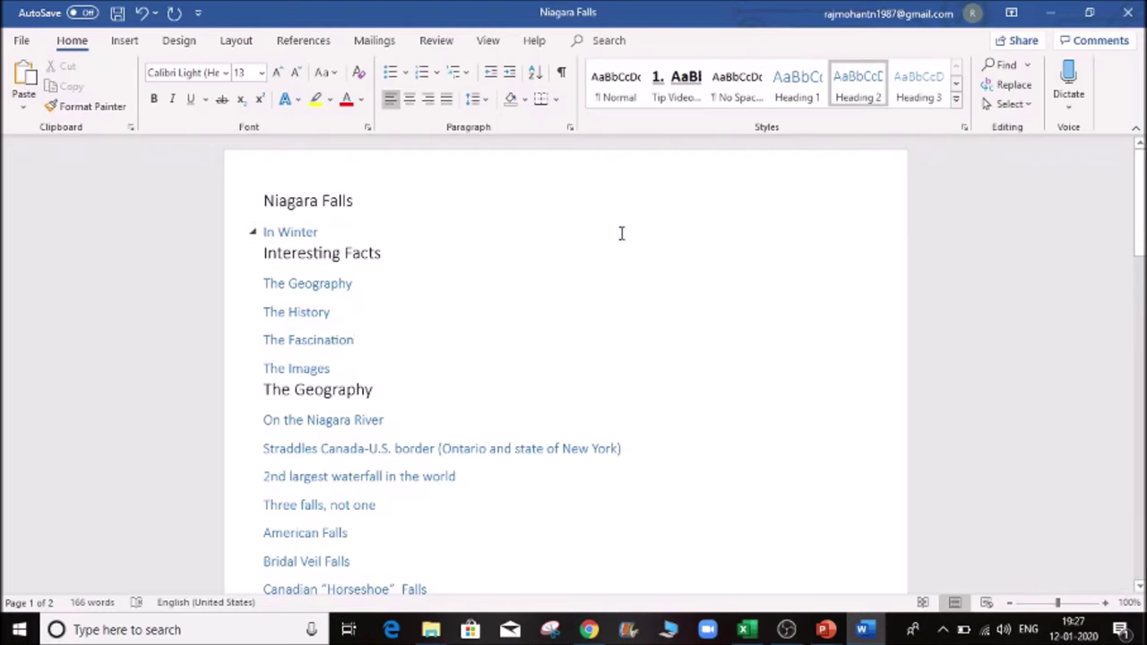
- Close the Niagara Falls document without saving and show the General Services title slide
click(1127, 12)
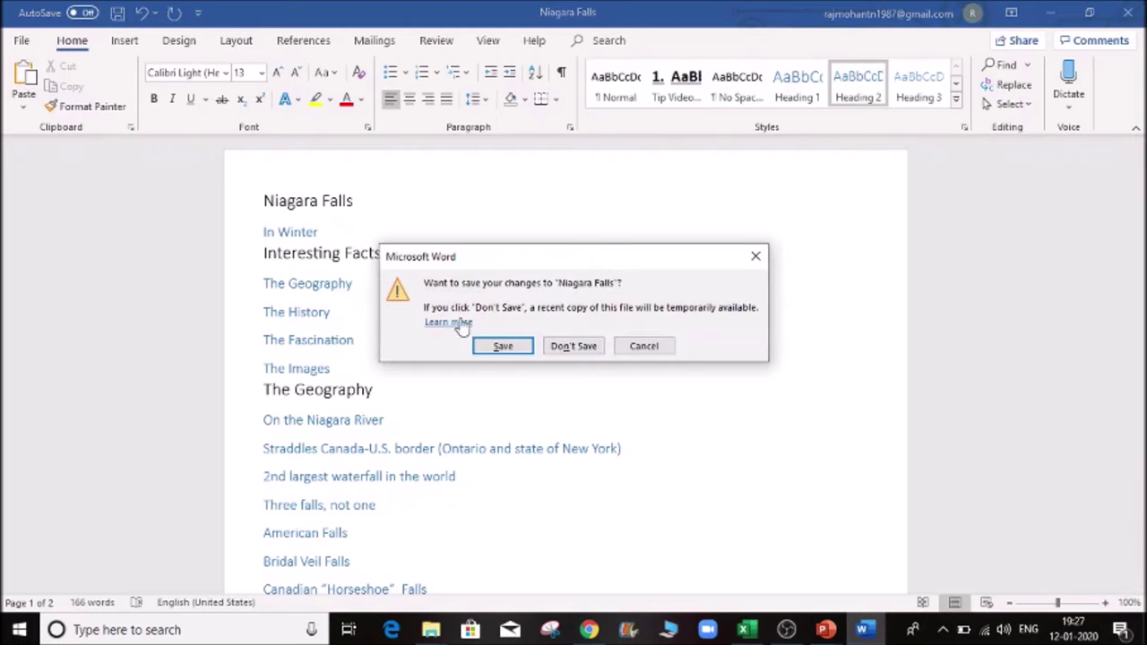
click(572, 354)
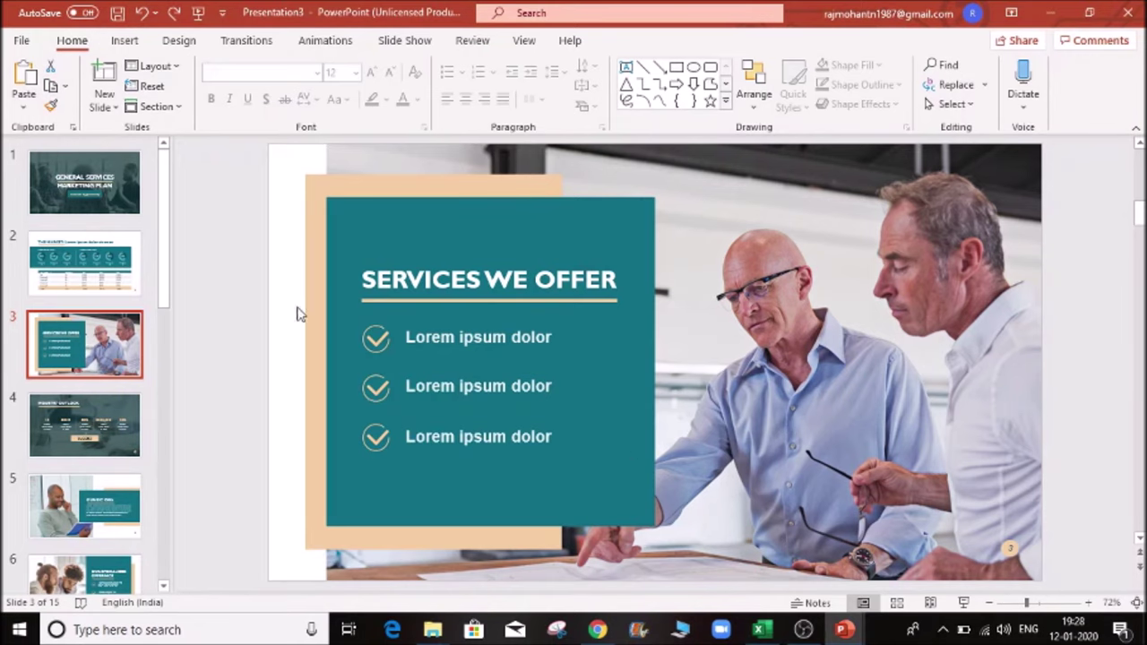
click(63, 197)
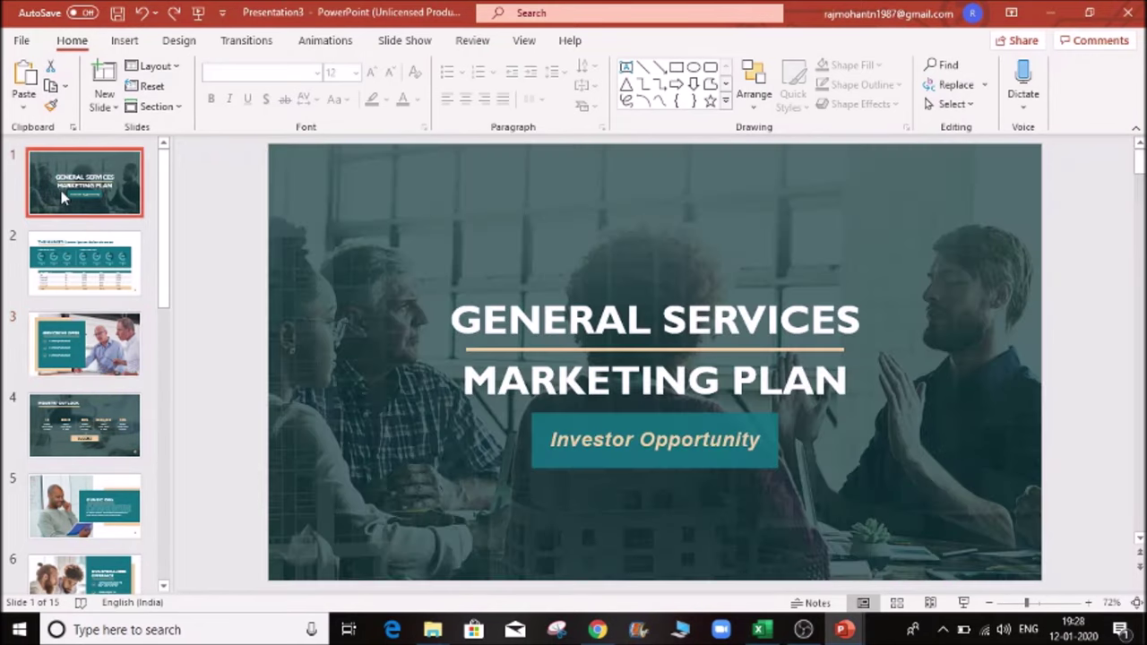
- Create a new blank presentation and start Slides from Outline, browsing the Desktop
key(ctrl+n)
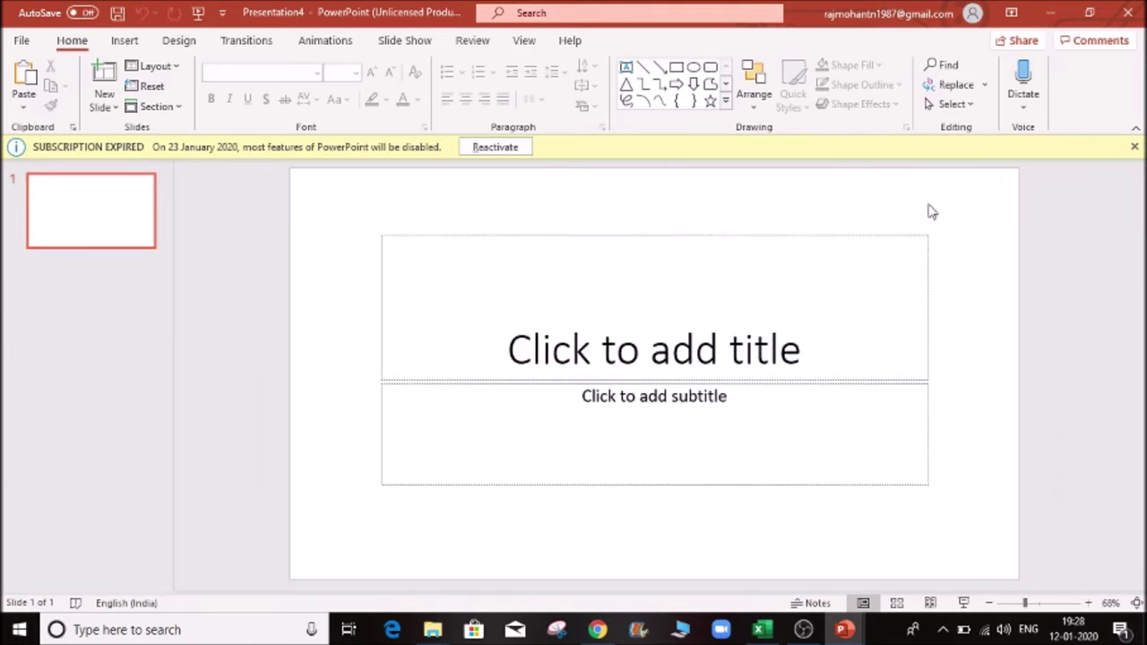
click(1135, 147)
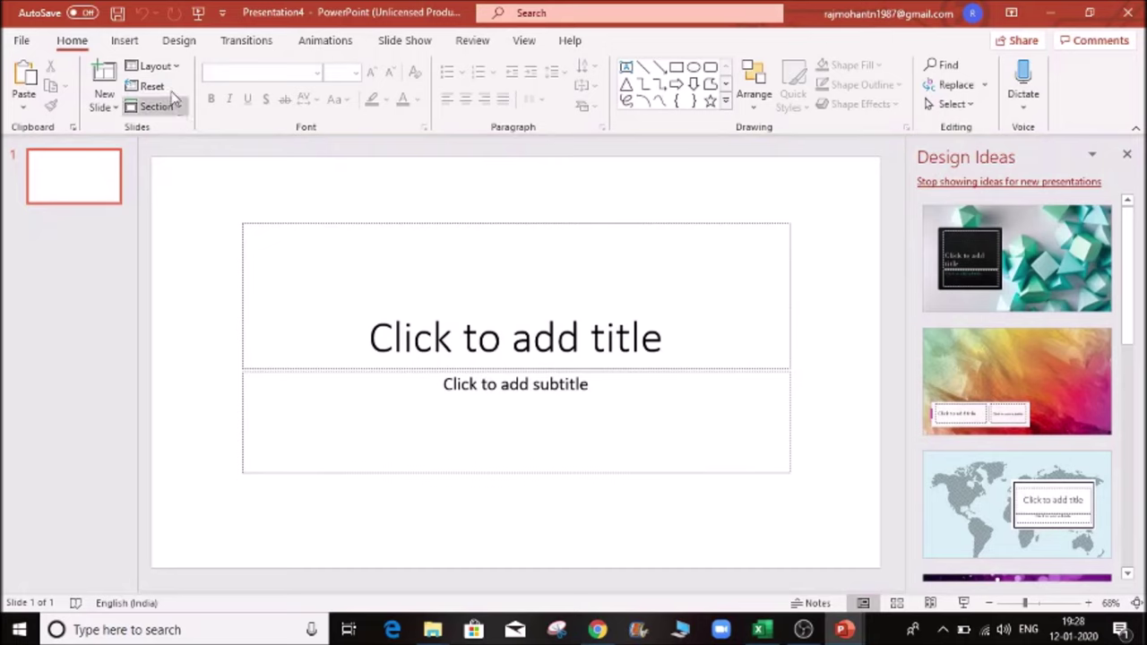
click(126, 109)
click(100, 108)
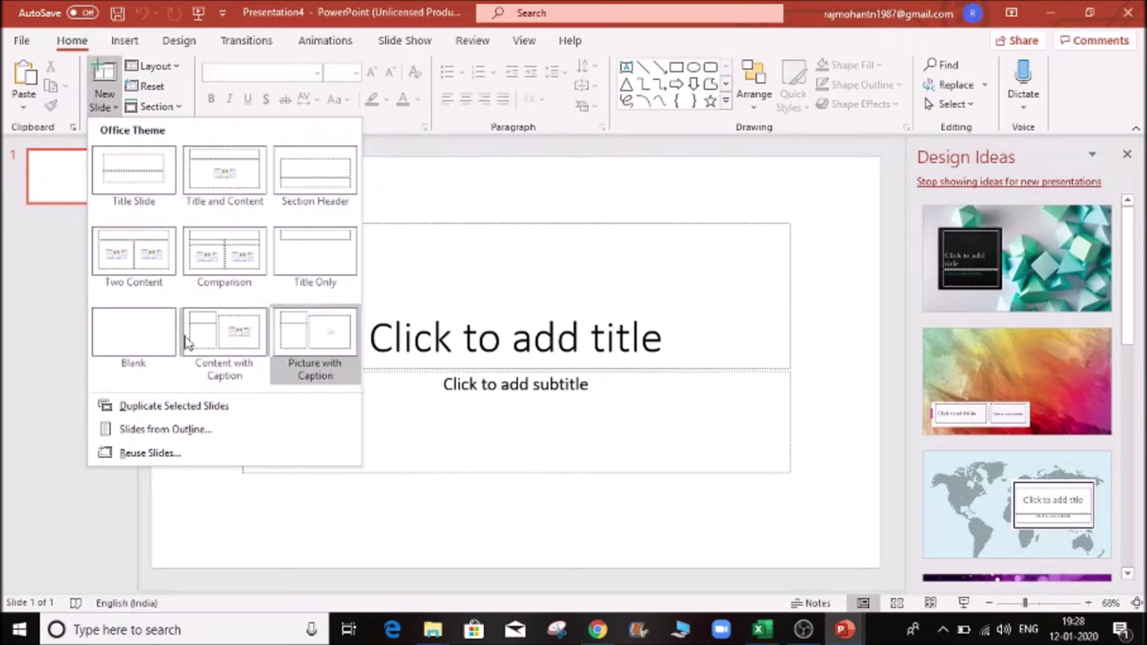
click(170, 432)
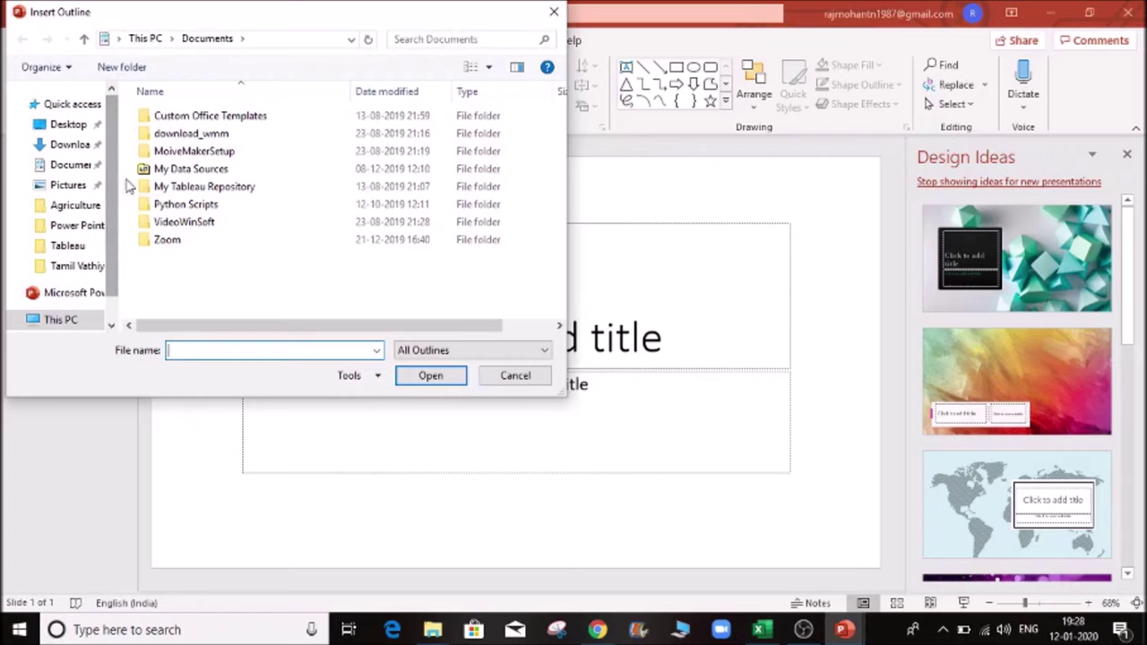
click(75, 128)
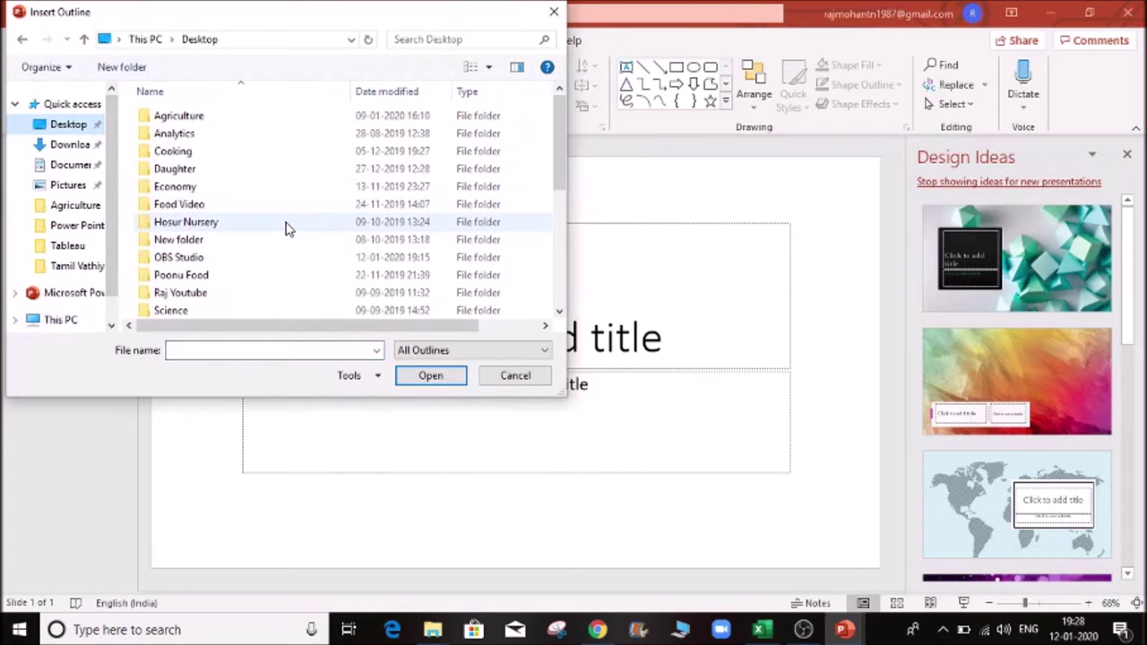
- Insert the Niagara Falls outline from the Desktop's Power Point folder and apply the blue splash design
click(204, 223)
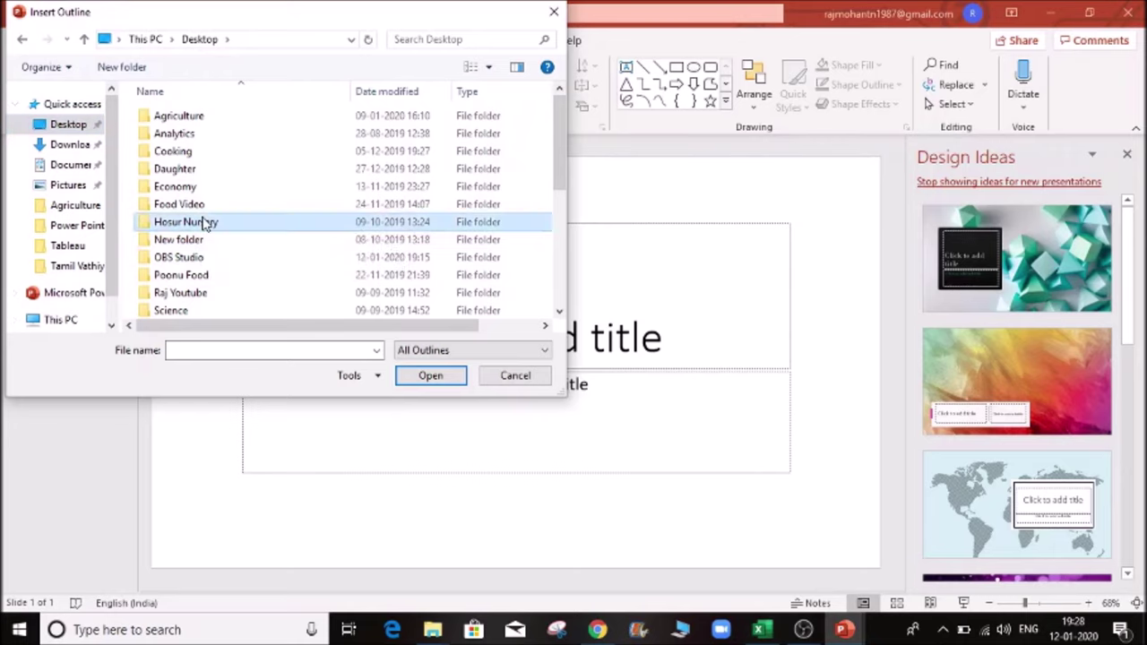
key(t)
key(t)
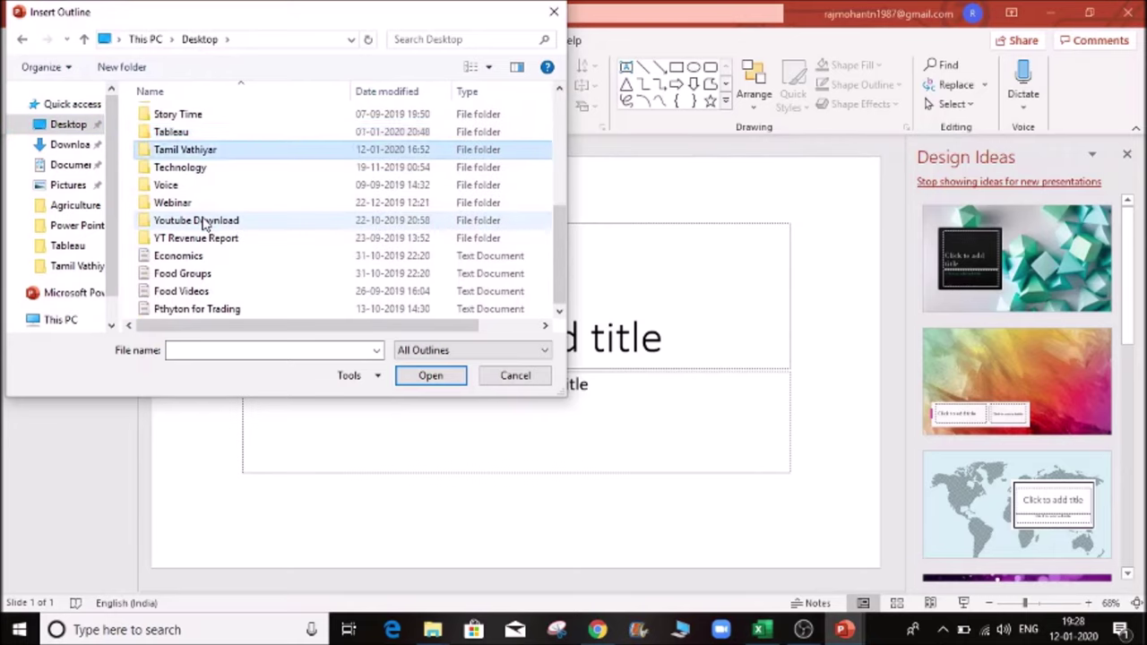
key(Return)
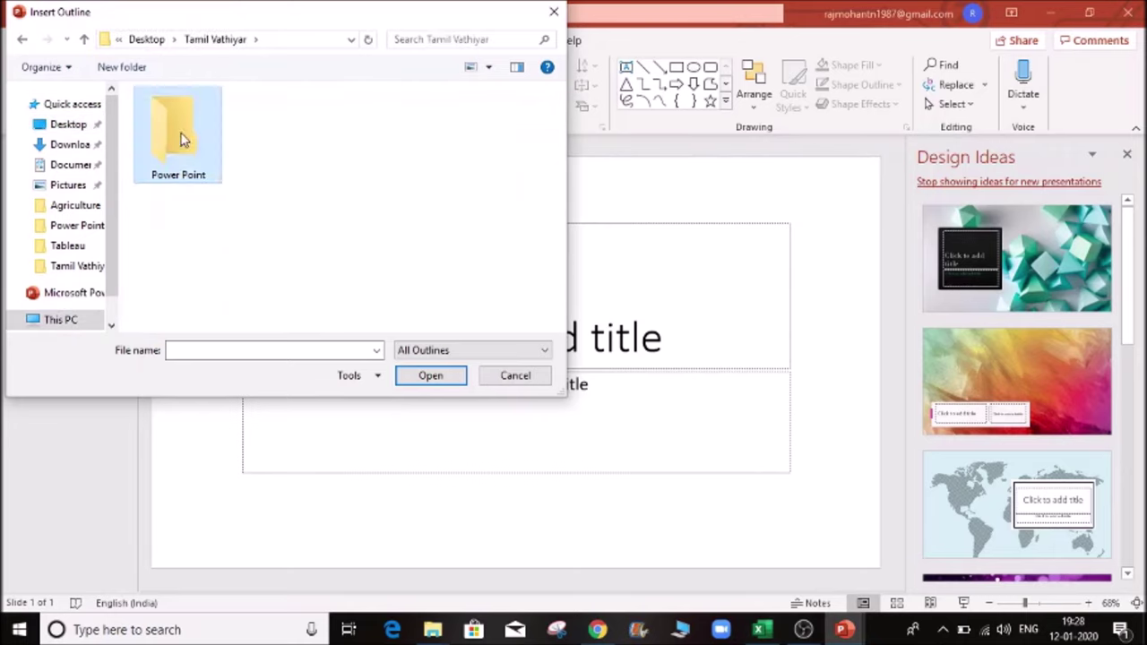
double_click(181, 133)
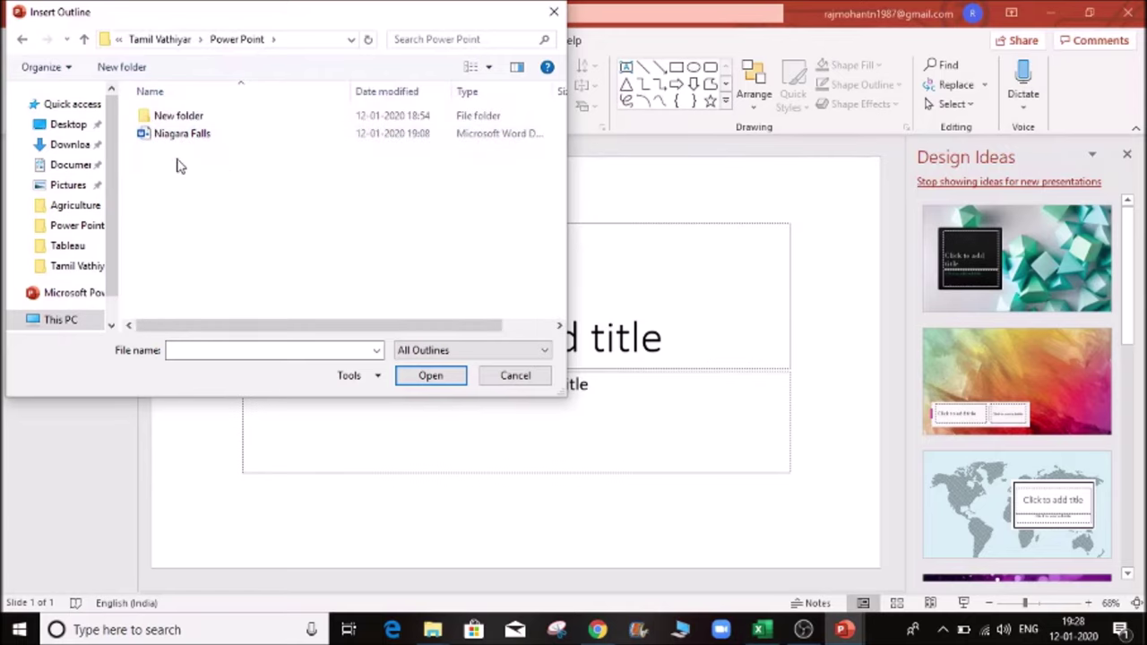
click(194, 137)
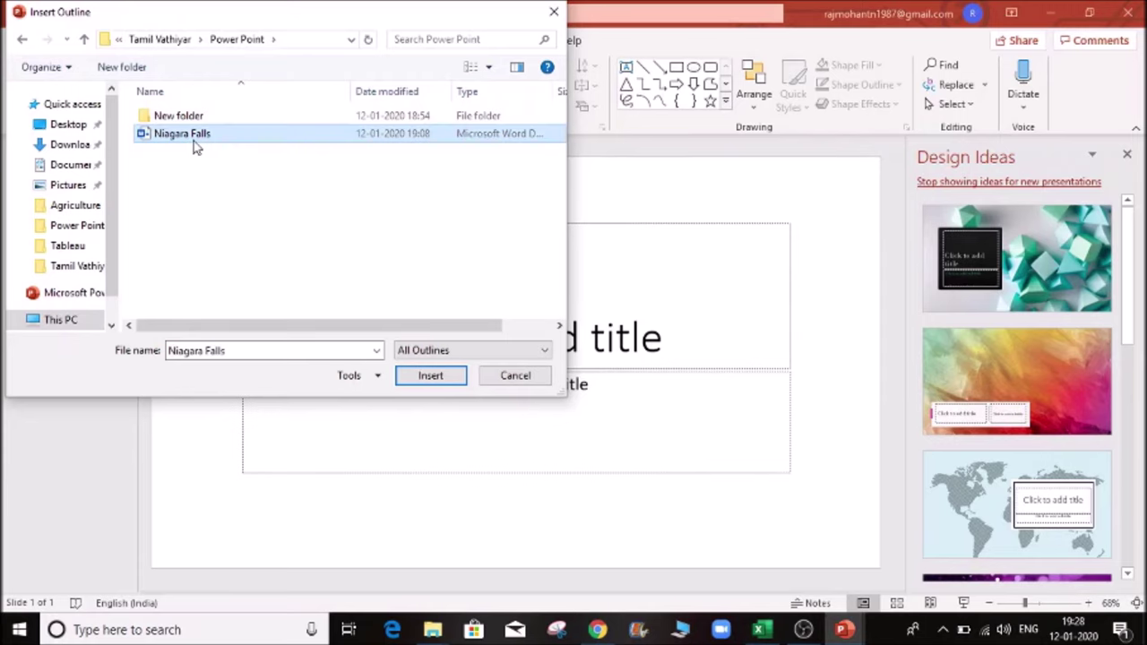
click(438, 377)
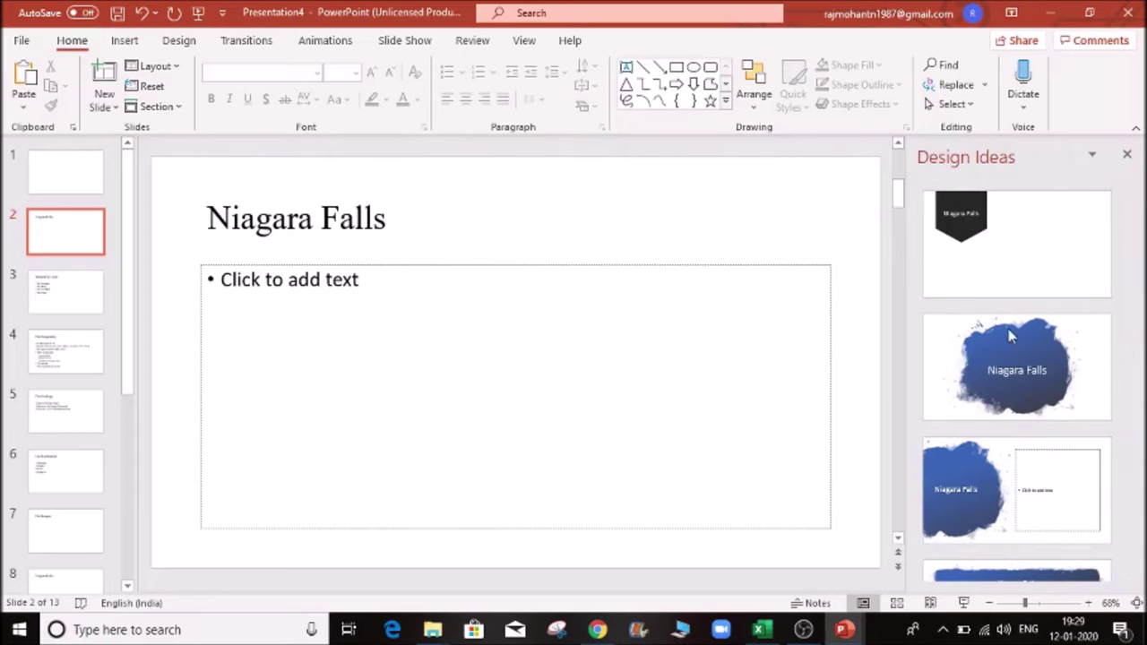
click(1028, 390)
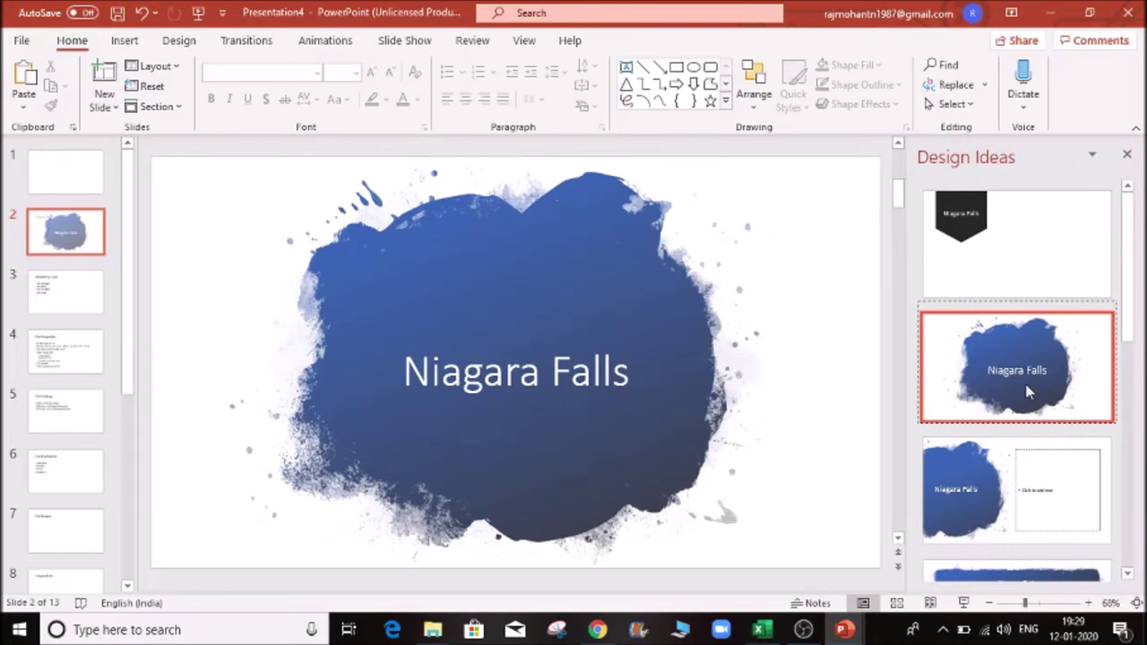
- Close Design Ideas and delete the blank first slide, undoing an accidental title-slide deletion
click(1126, 155)
click(100, 226)
click(101, 244)
key(Delete)
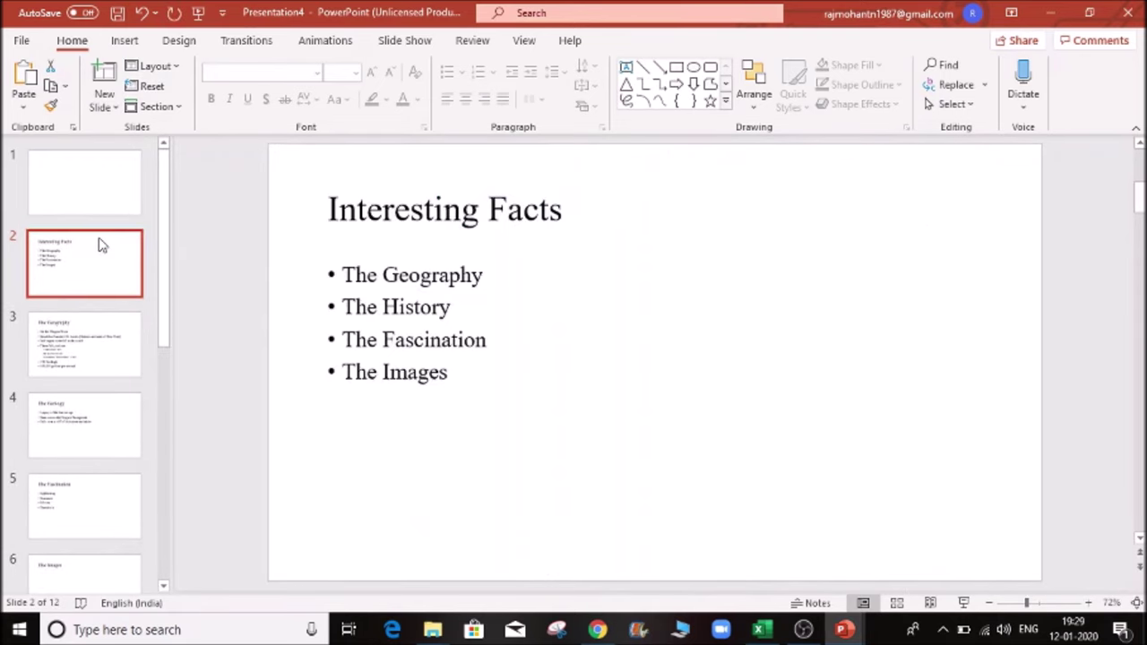
key(ctrl+z)
click(87, 174)
key(Delete)
- Browse Interesting Facts, The Geography, The Geology and The Fascination slides, ending on The Geology
click(76, 279)
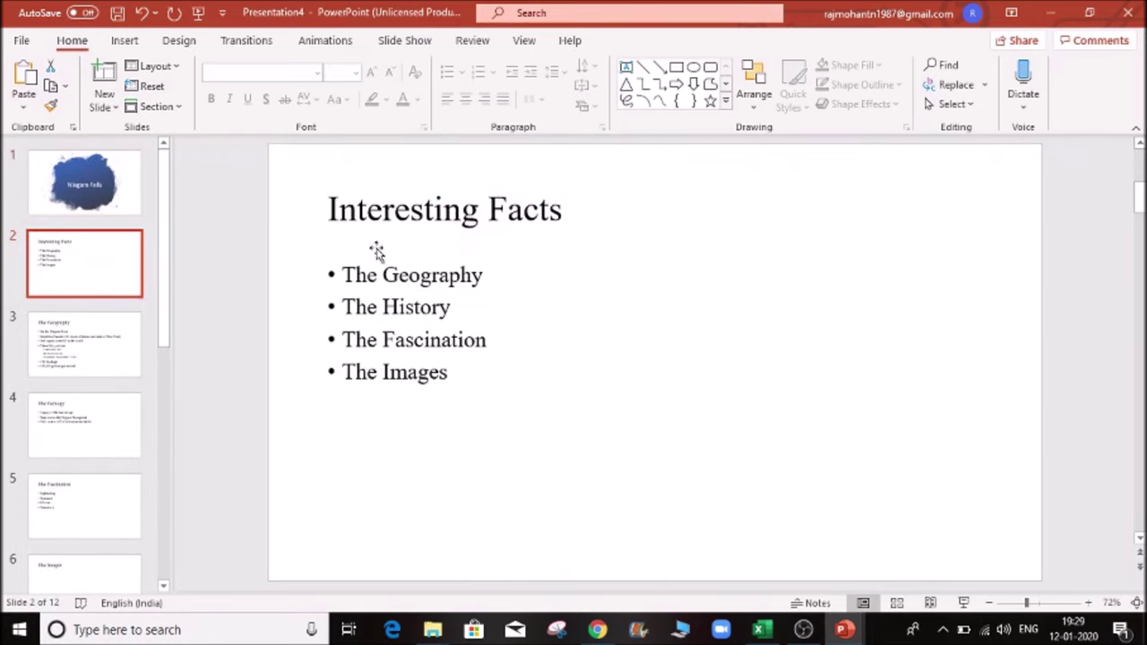
click(130, 356)
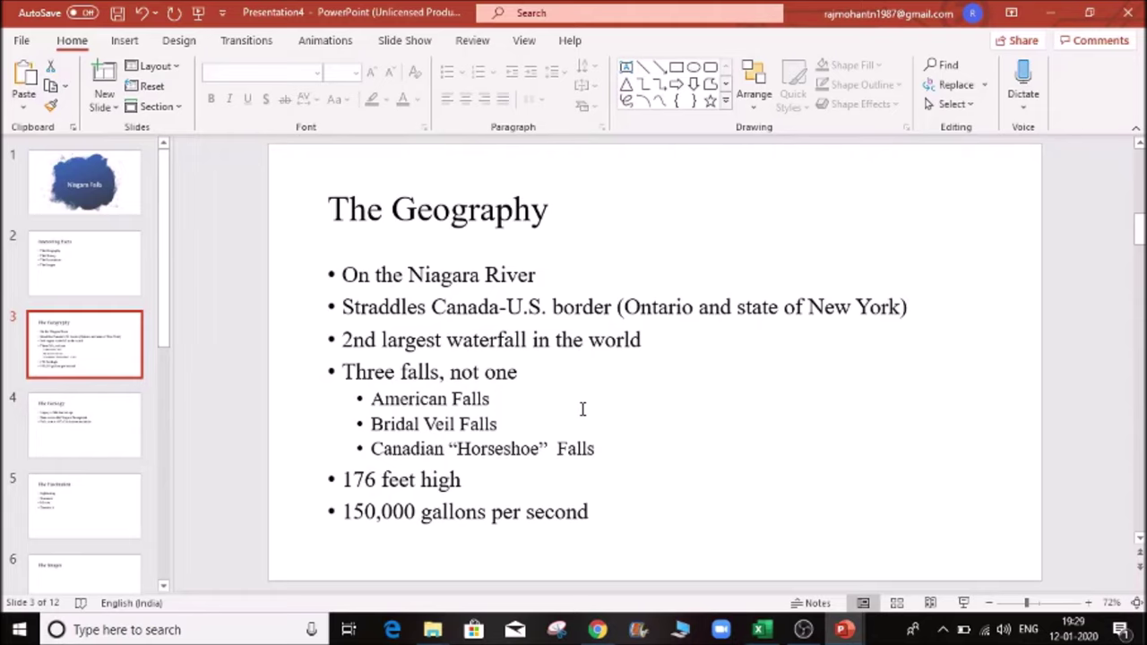
click(95, 450)
click(107, 488)
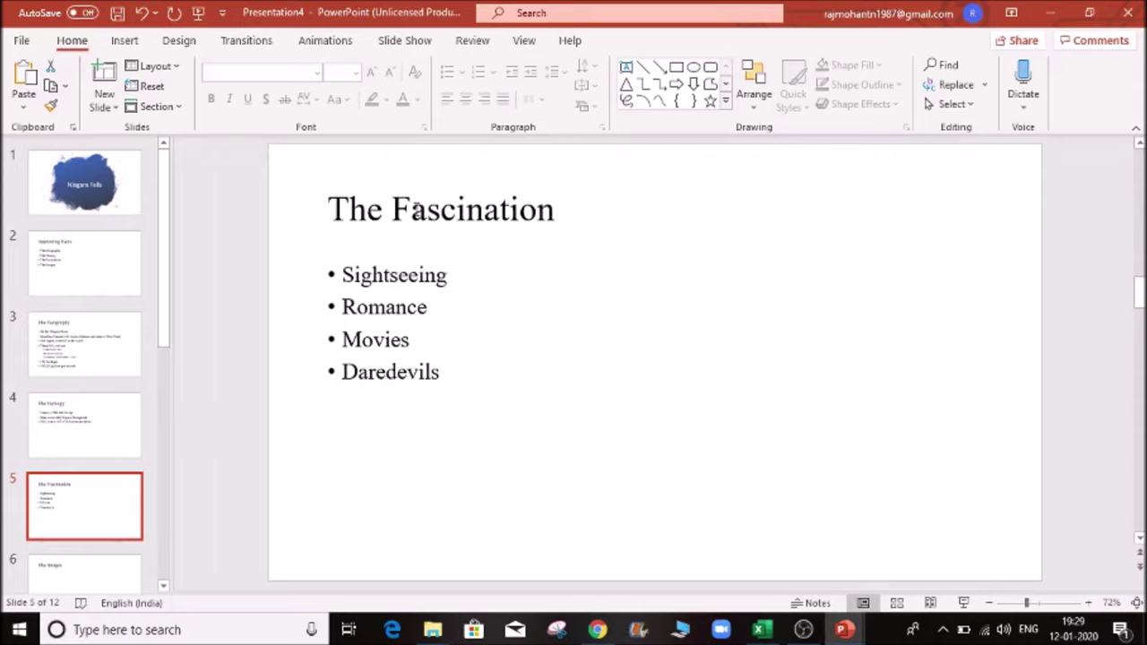
click(76, 417)
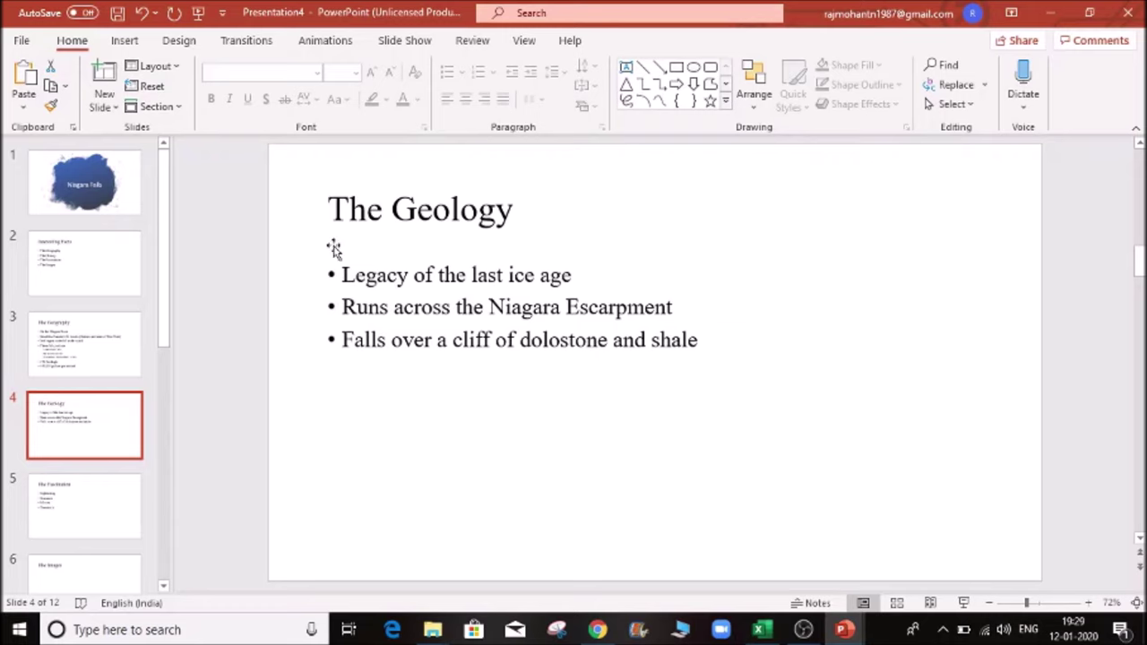
click(512, 213)
- Select The Geology title and its three bullets, then show the Interesting Facts slide
drag(512, 213, 302, 212)
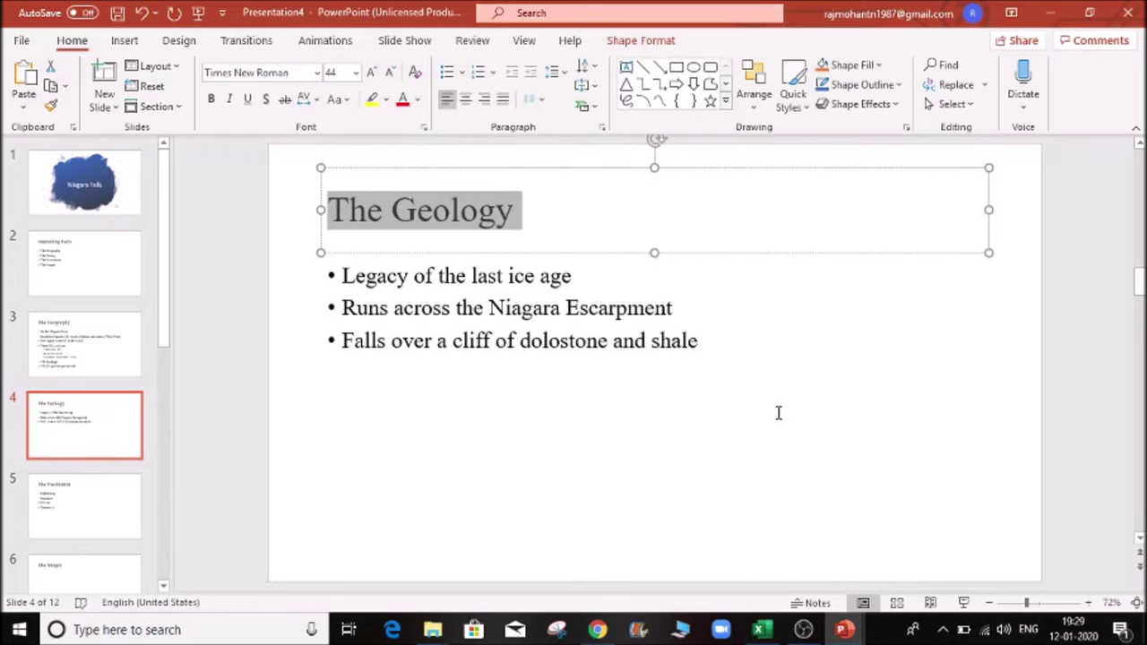
drag(725, 351, 329, 265)
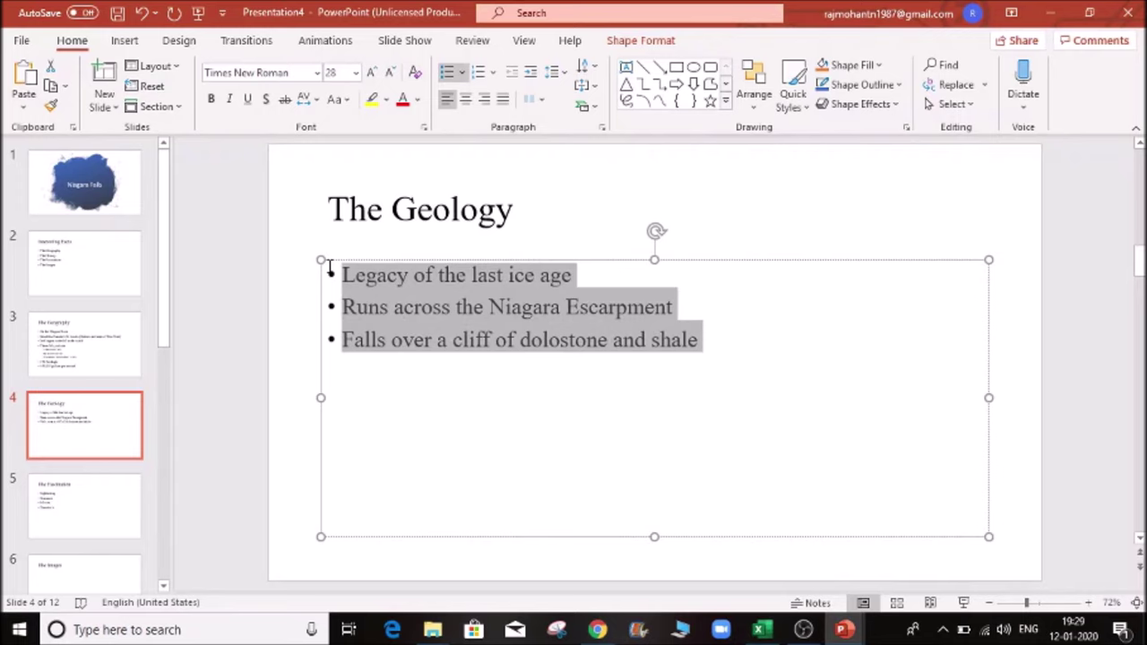
click(640, 192)
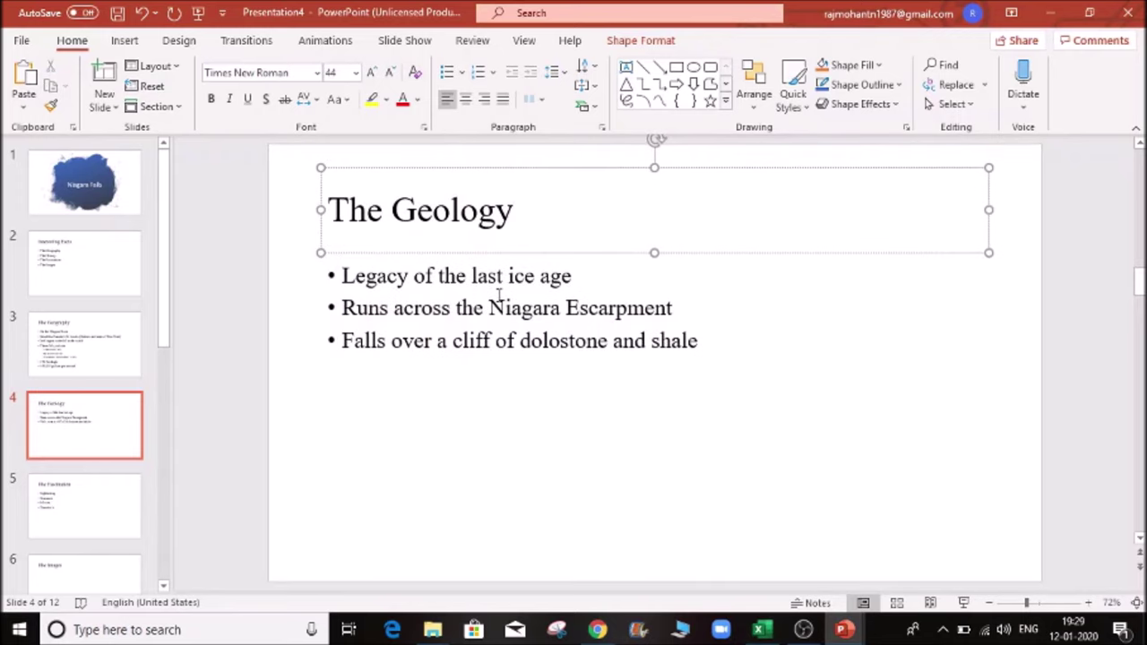
drag(726, 353, 341, 257)
click(654, 207)
click(720, 340)
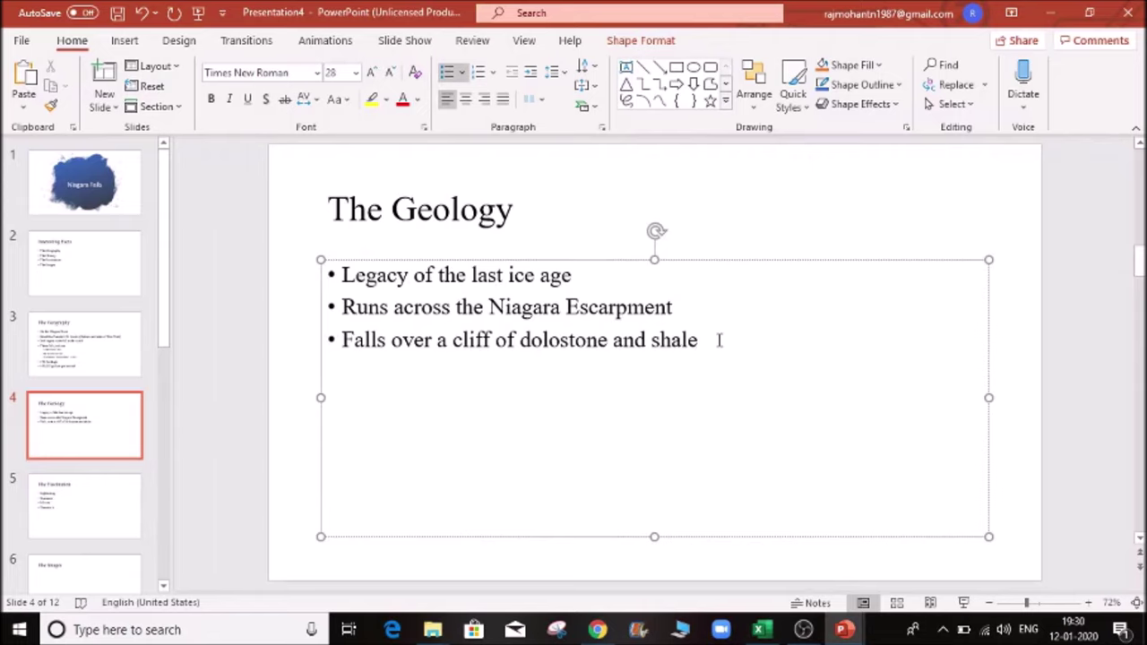
click(90, 269)
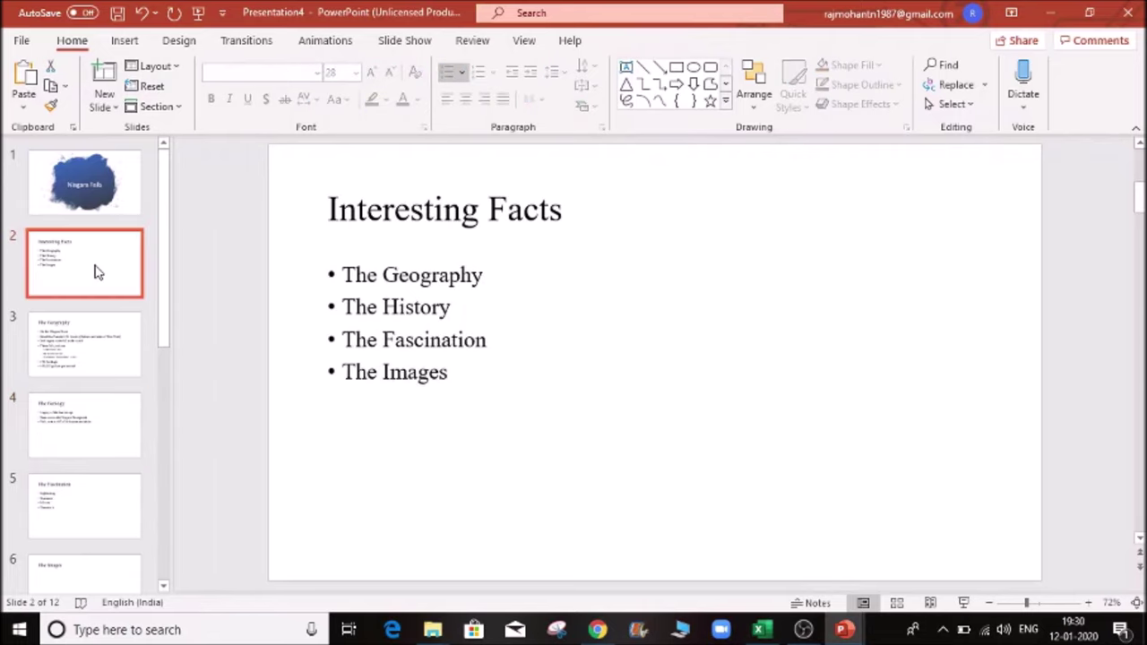
- Delete the Niagara Falls title slide, leaving 11 slides, and switch to the General Services deck
click(84, 182)
key(Delete)
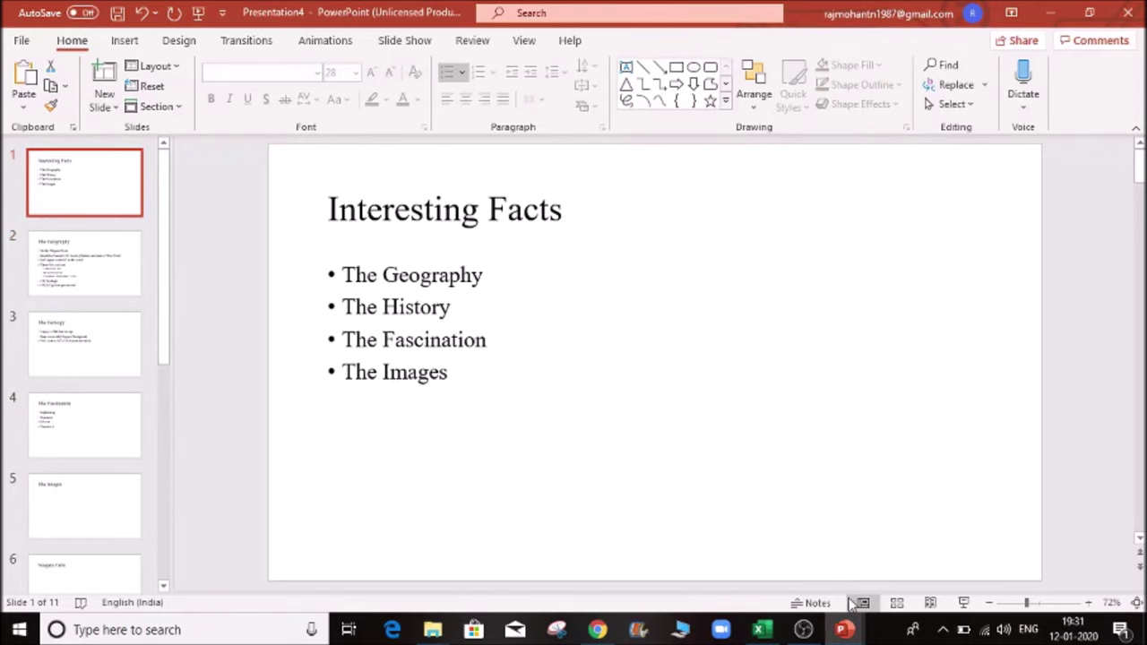
mouse_move(843, 630)
click(848, 560)
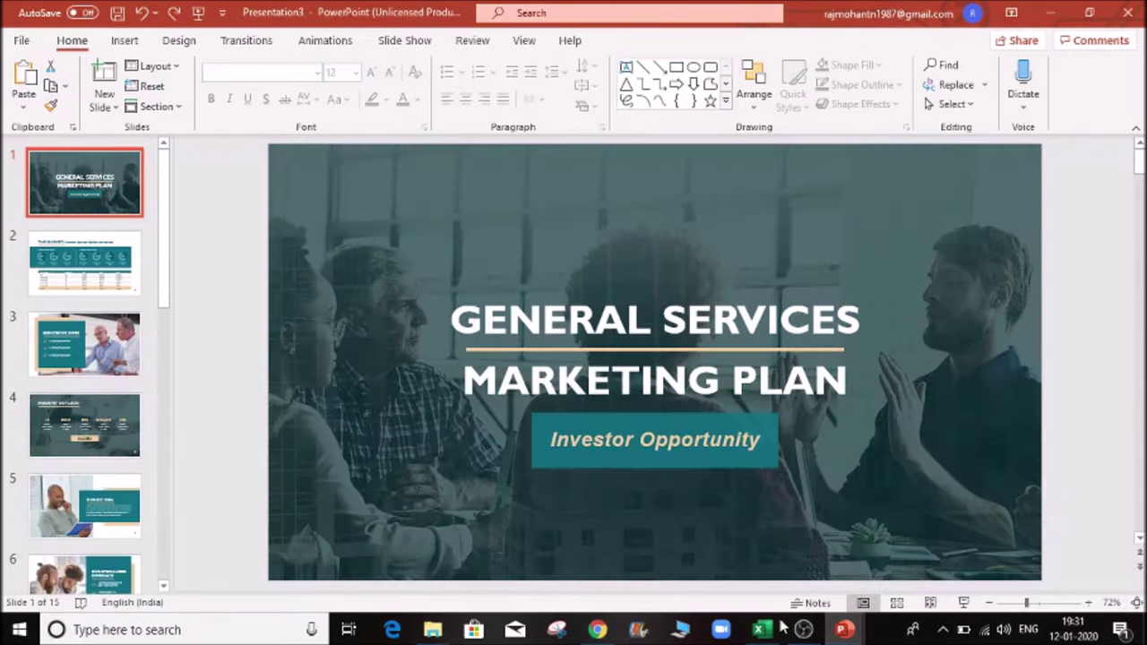
- Return to the Niagara Falls presentation and try a theme from the Design tab
click(1020, 540)
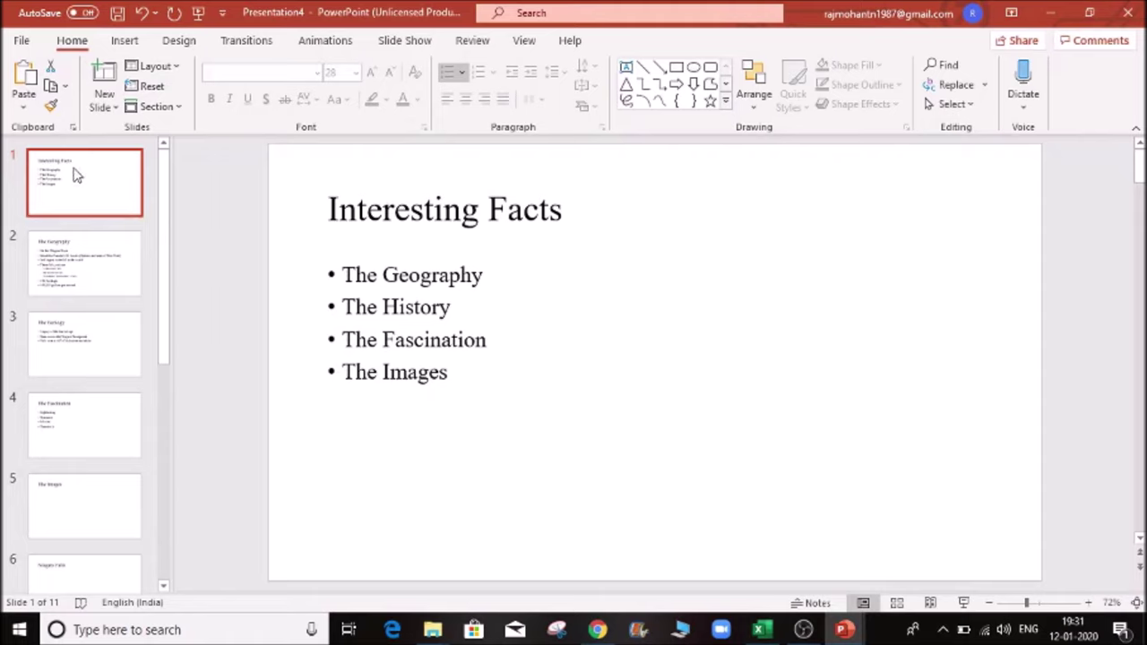
click(178, 41)
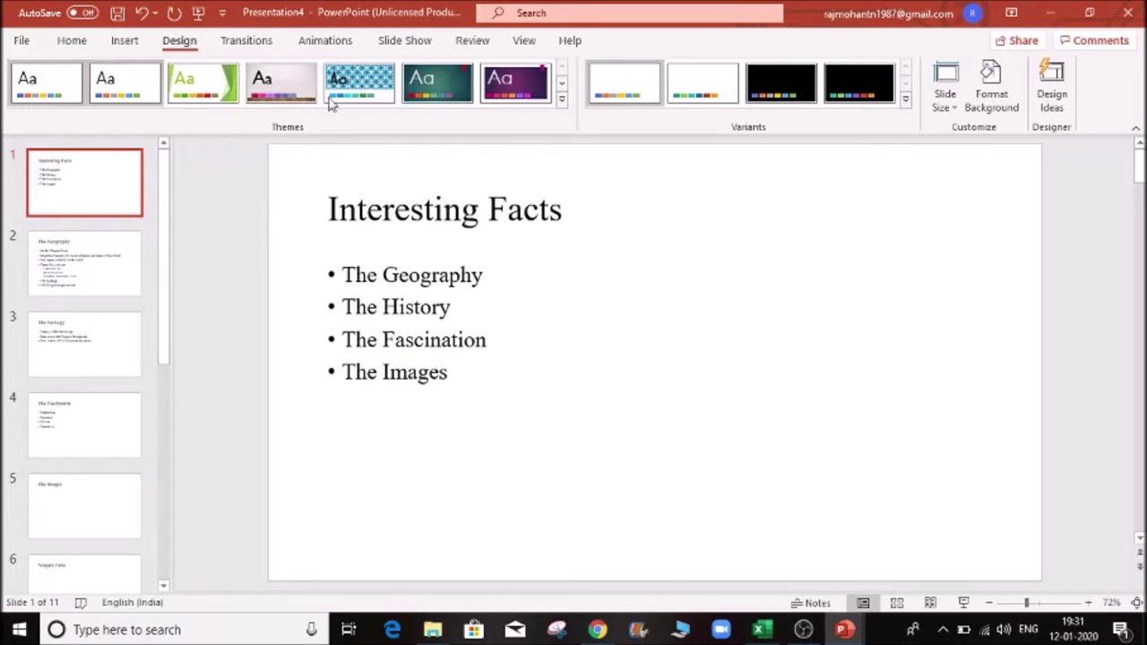
click(457, 88)
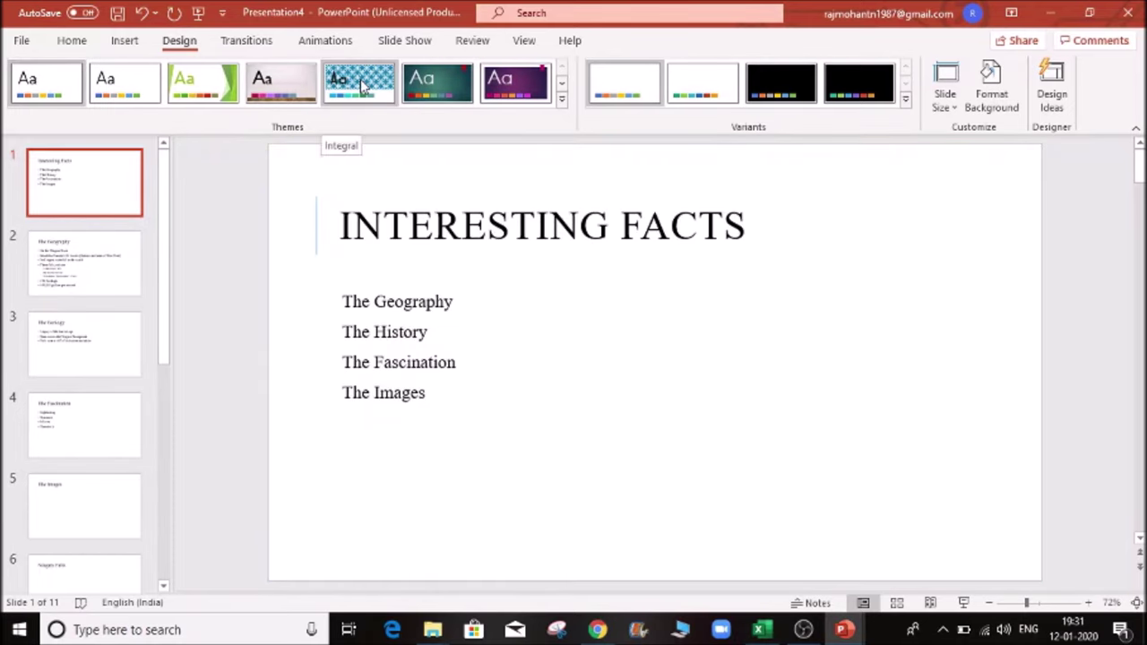
- Apply a theme from the full theme gallery and review the Geography slide in it
click(561, 98)
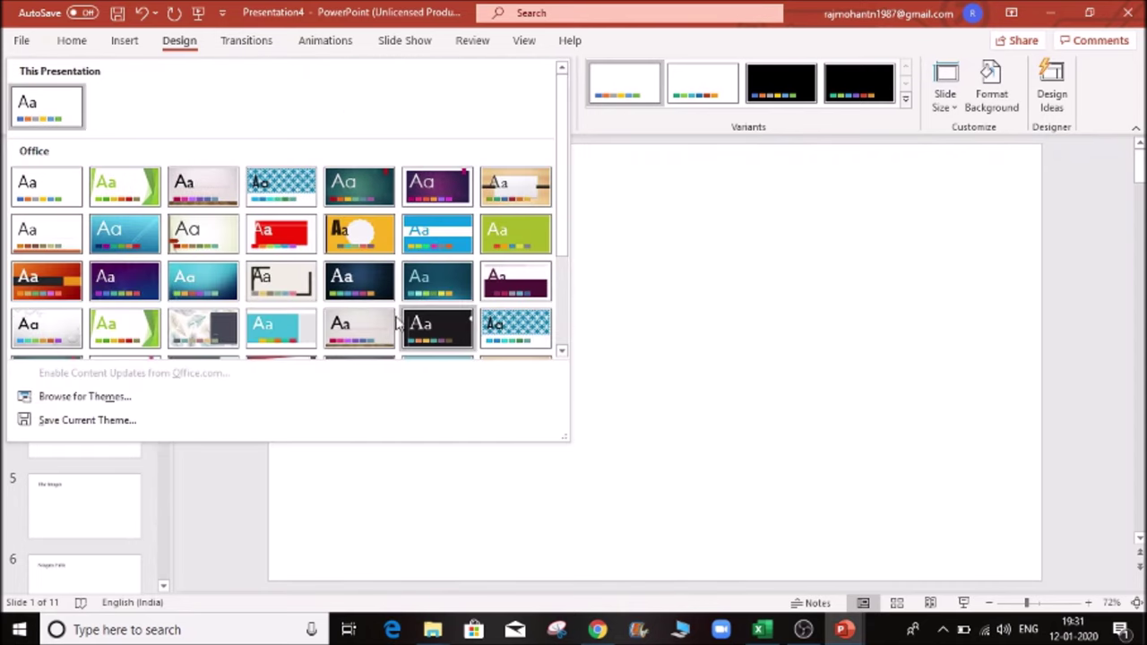
click(354, 273)
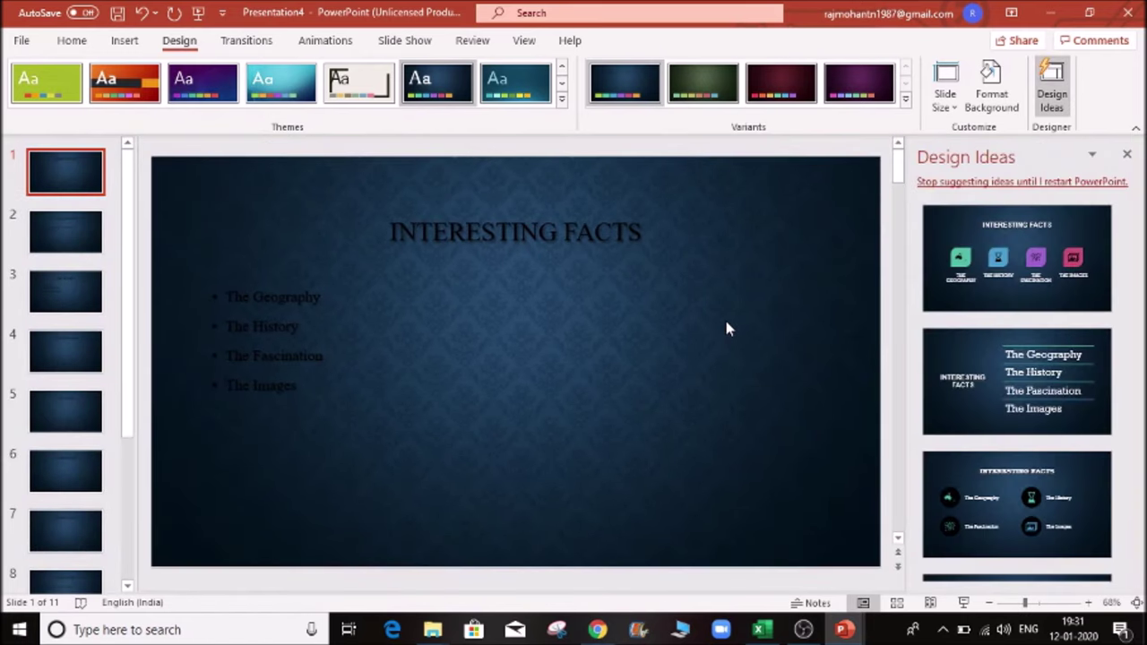
click(67, 230)
click(52, 282)
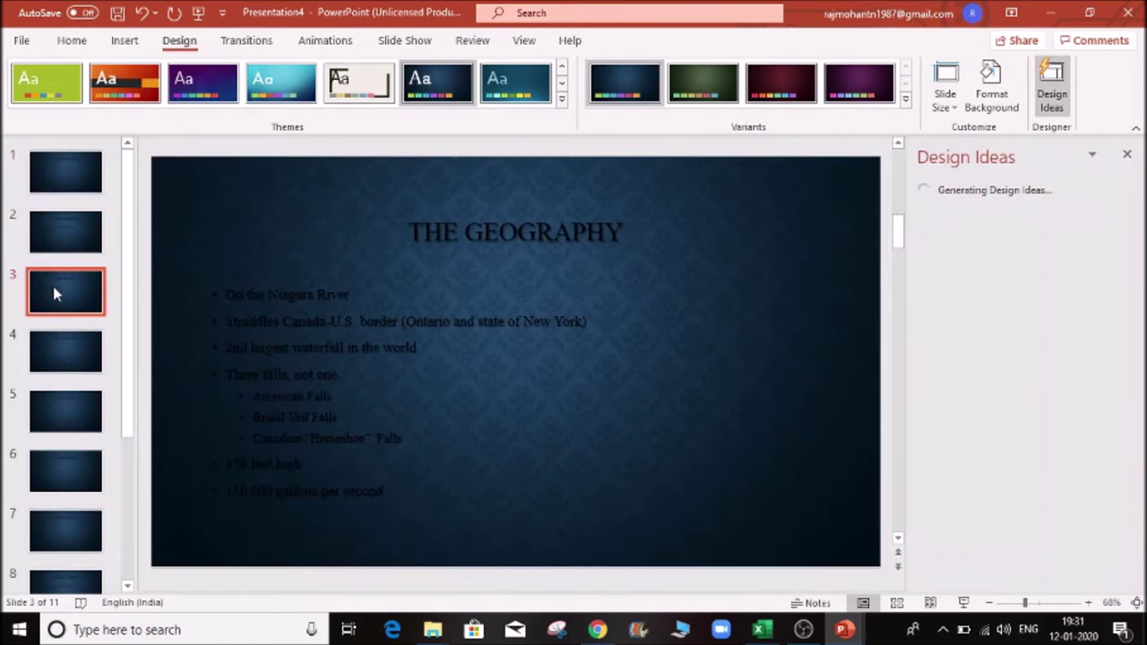
click(46, 179)
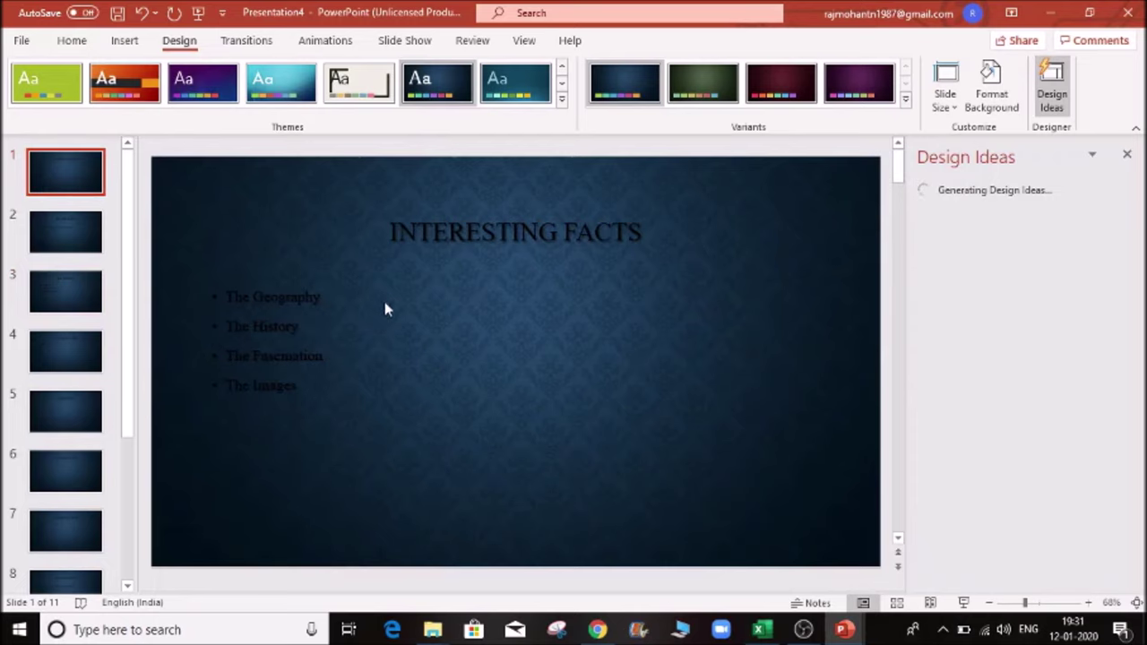
- Try the cream, purple-blue and green-bordered themes, then the plain white variant
click(388, 104)
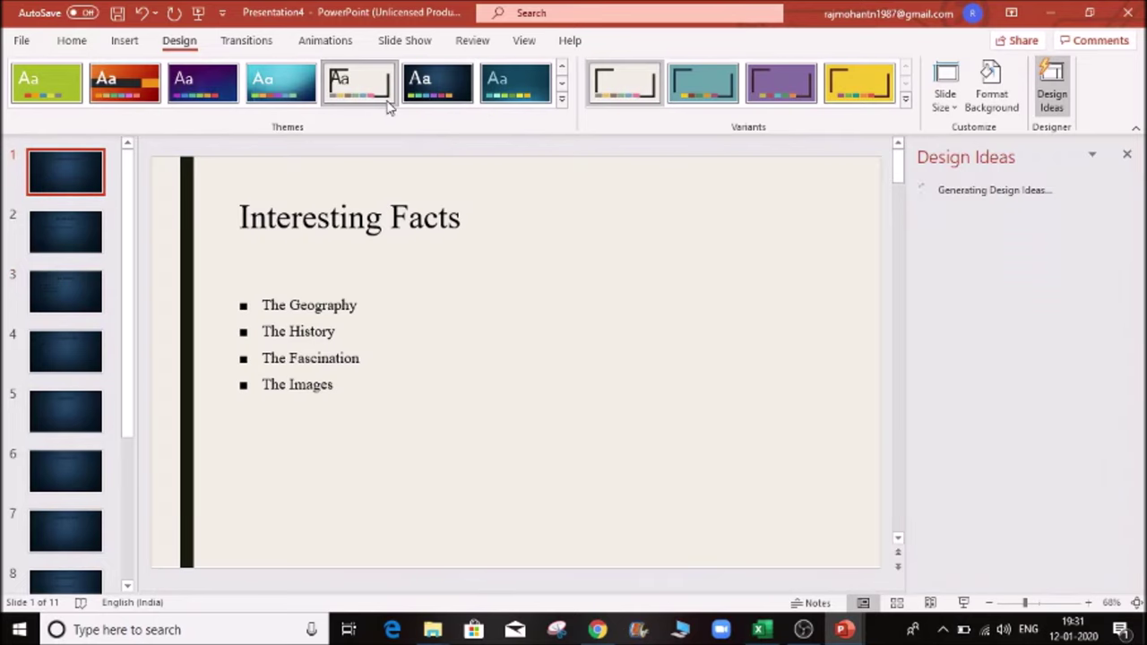
click(202, 85)
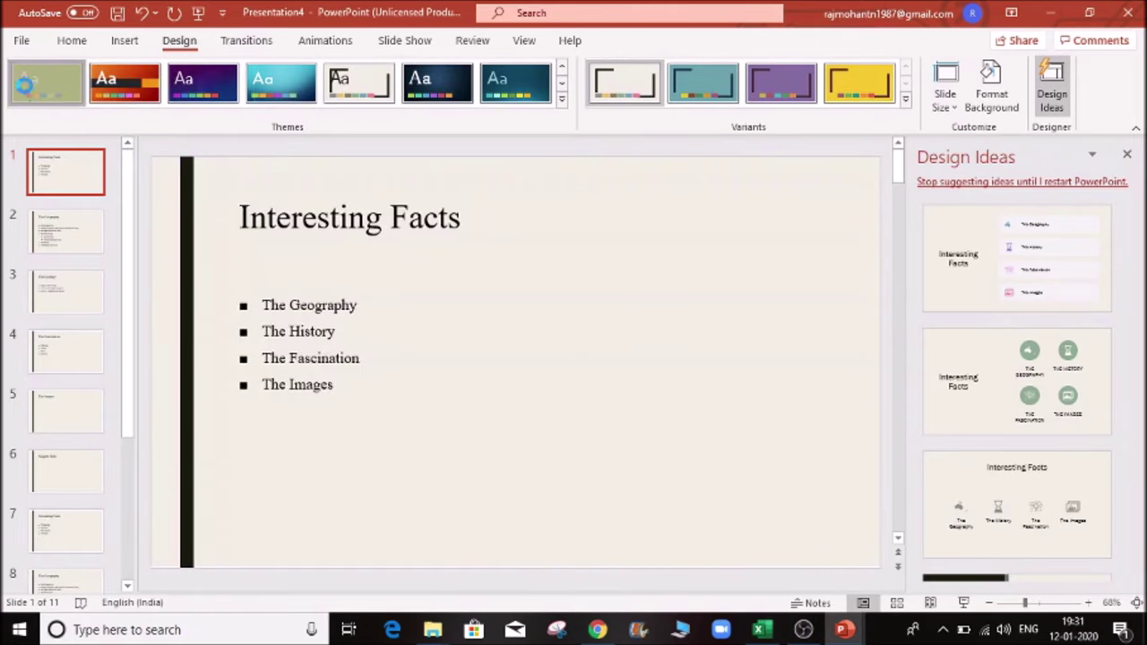
click(46, 83)
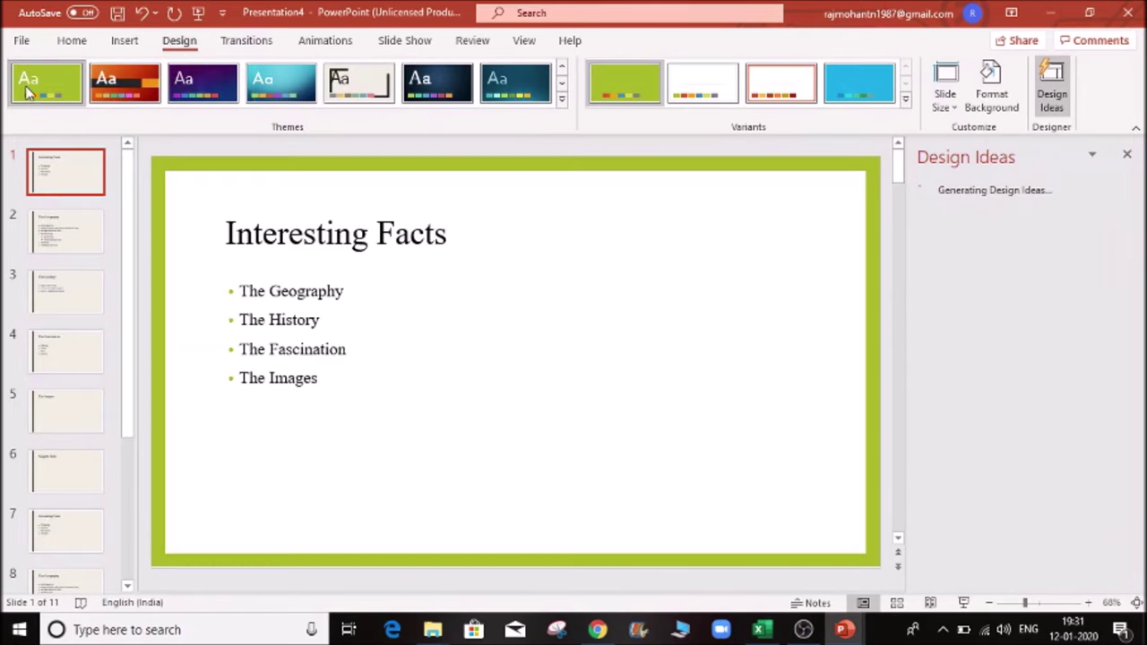
click(57, 244)
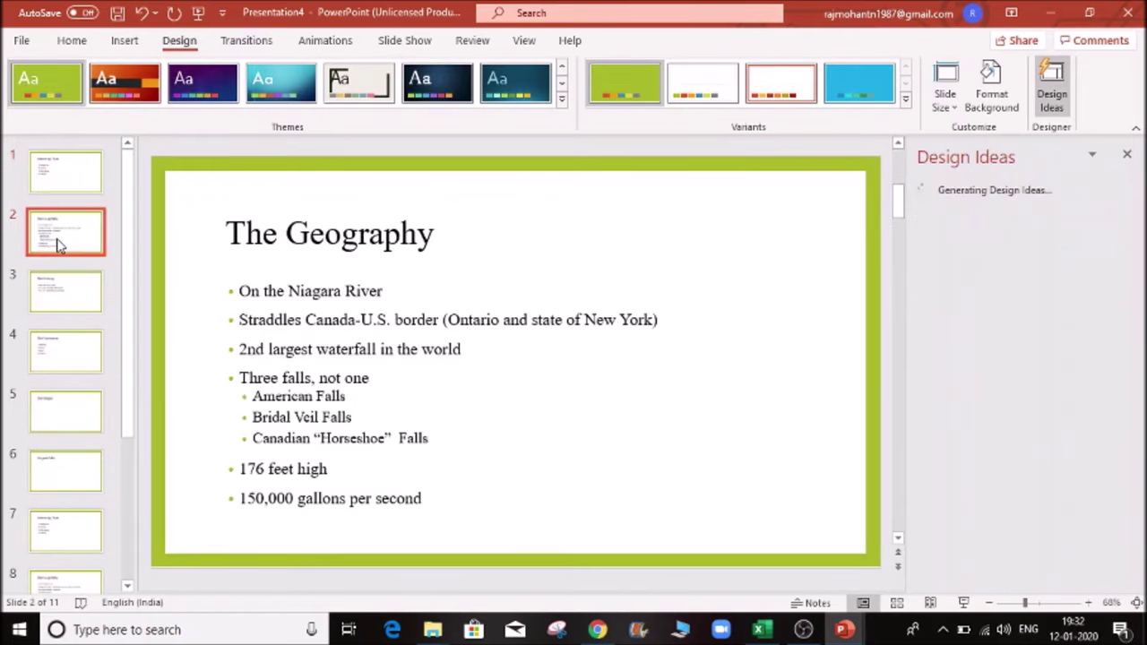
key(Down)
key(Down)
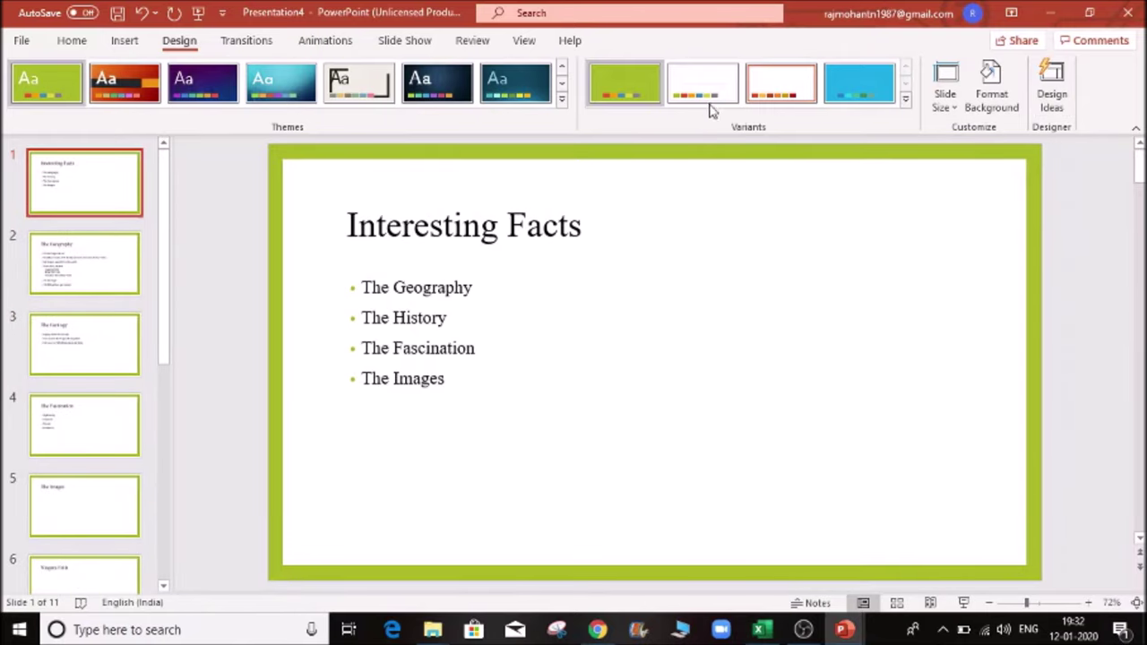
click(703, 83)
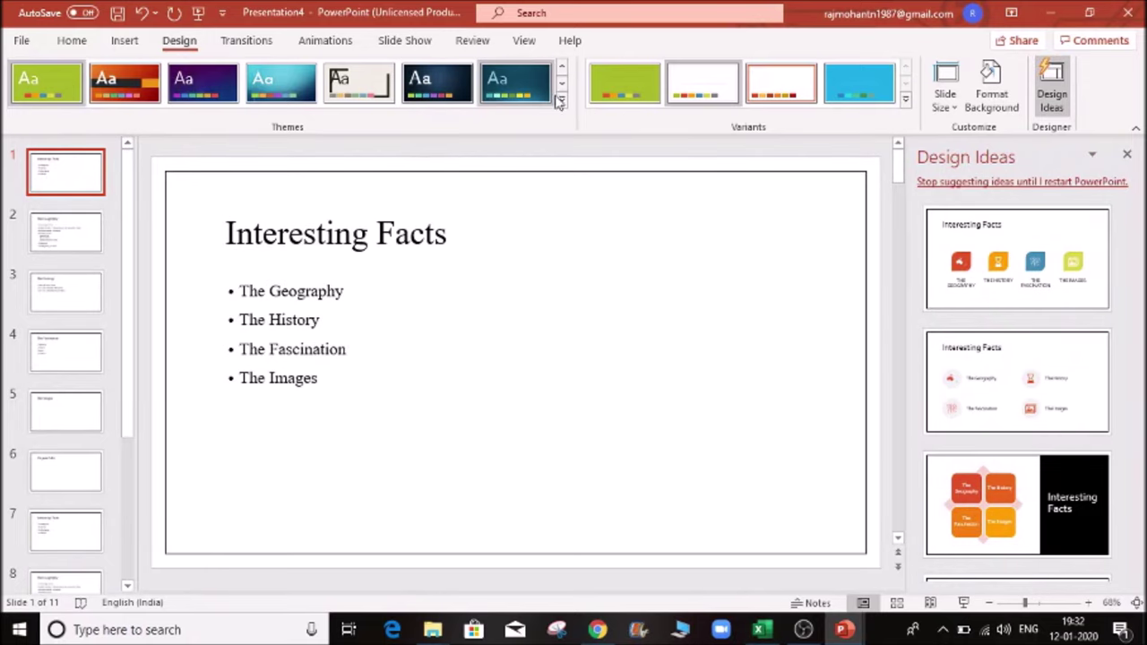
- Apply the blue theme with a white title band, then cancel Browse for Themes
click(562, 105)
click(436, 193)
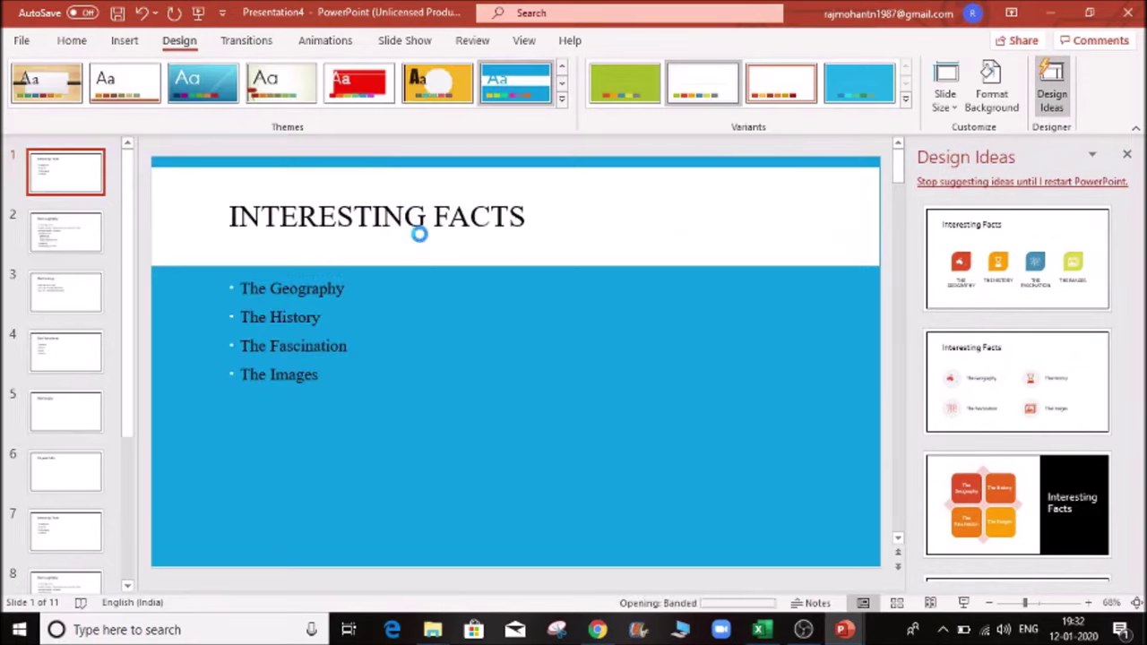
click(563, 101)
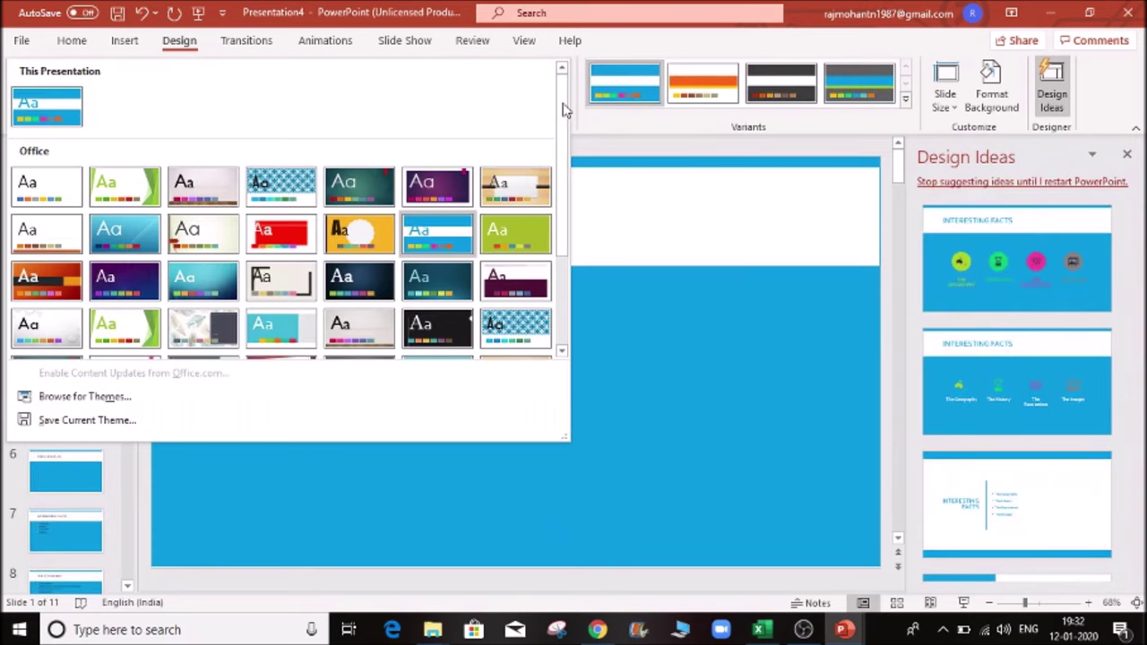
click(79, 400)
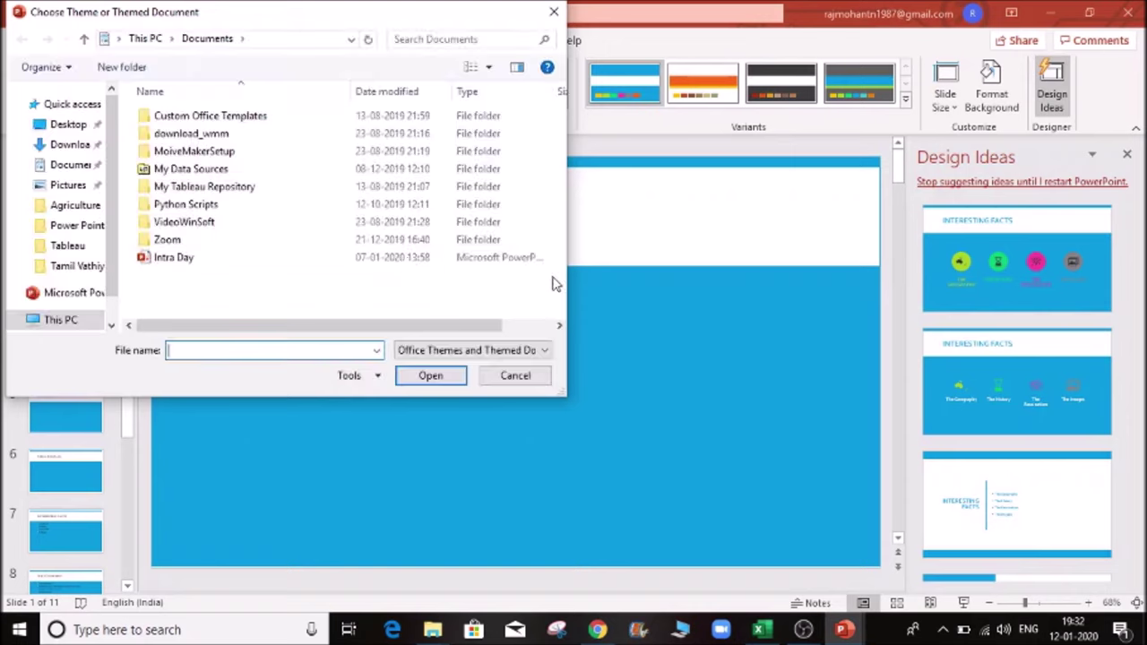
click(516, 377)
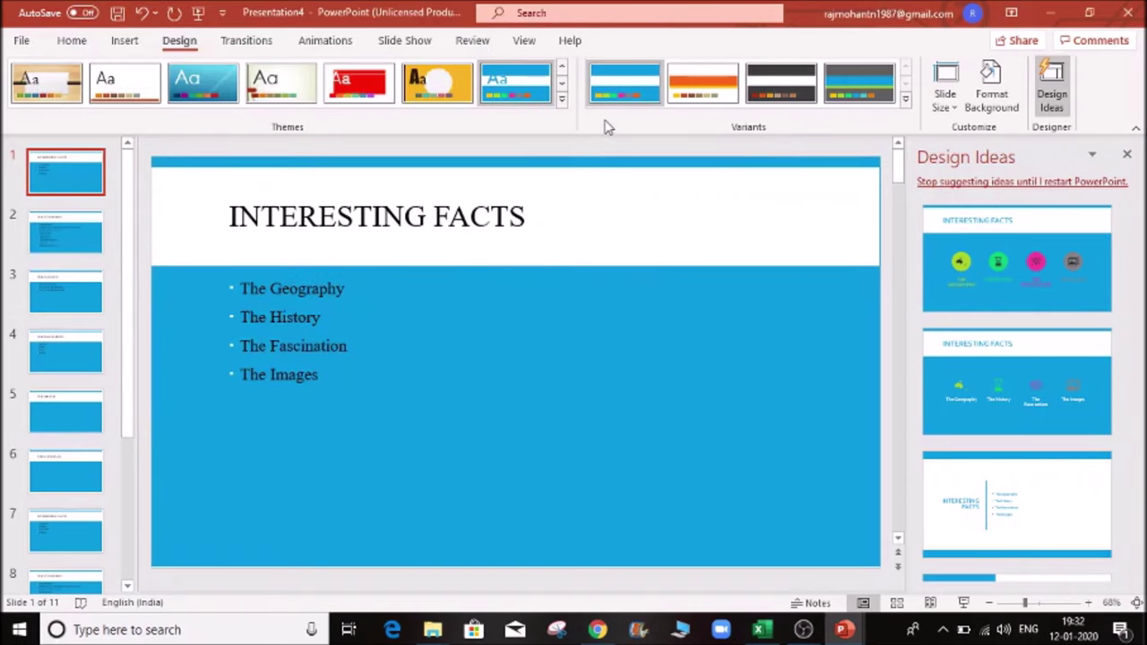
click(562, 99)
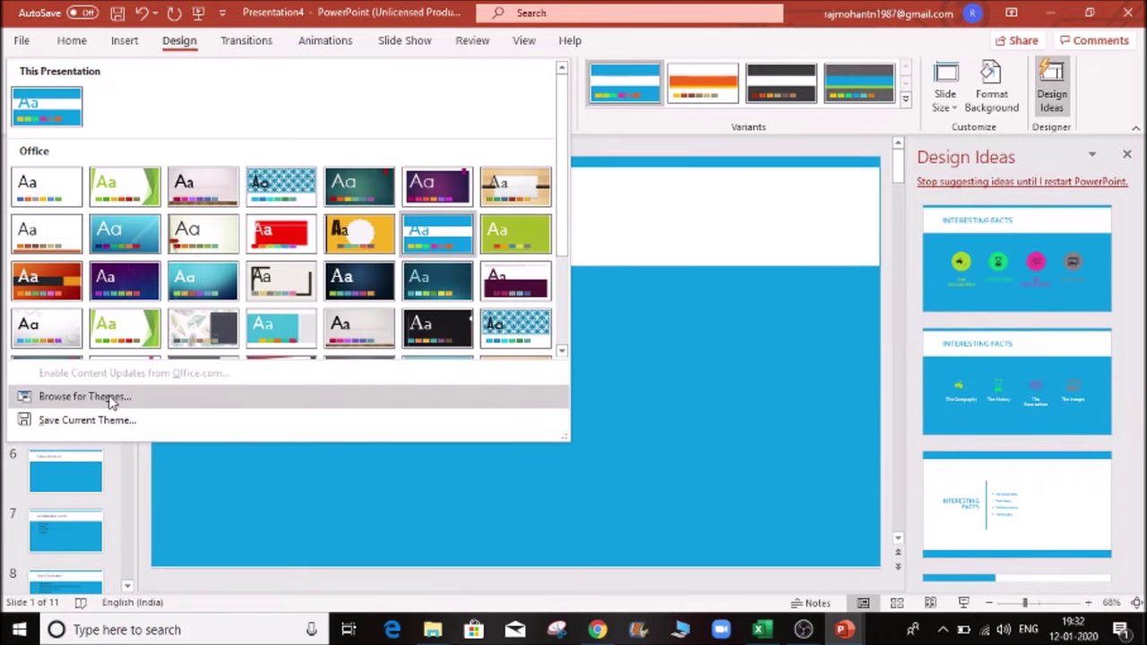
click(47, 184)
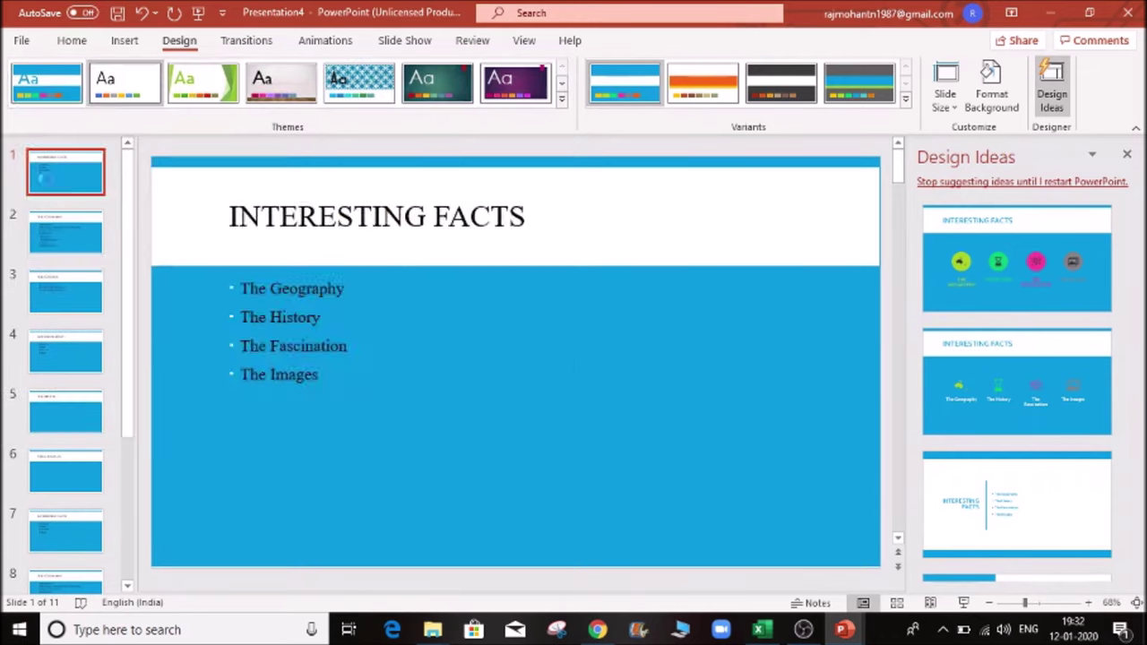
- Apply the Facet theme and step through the slides to review it
click(202, 83)
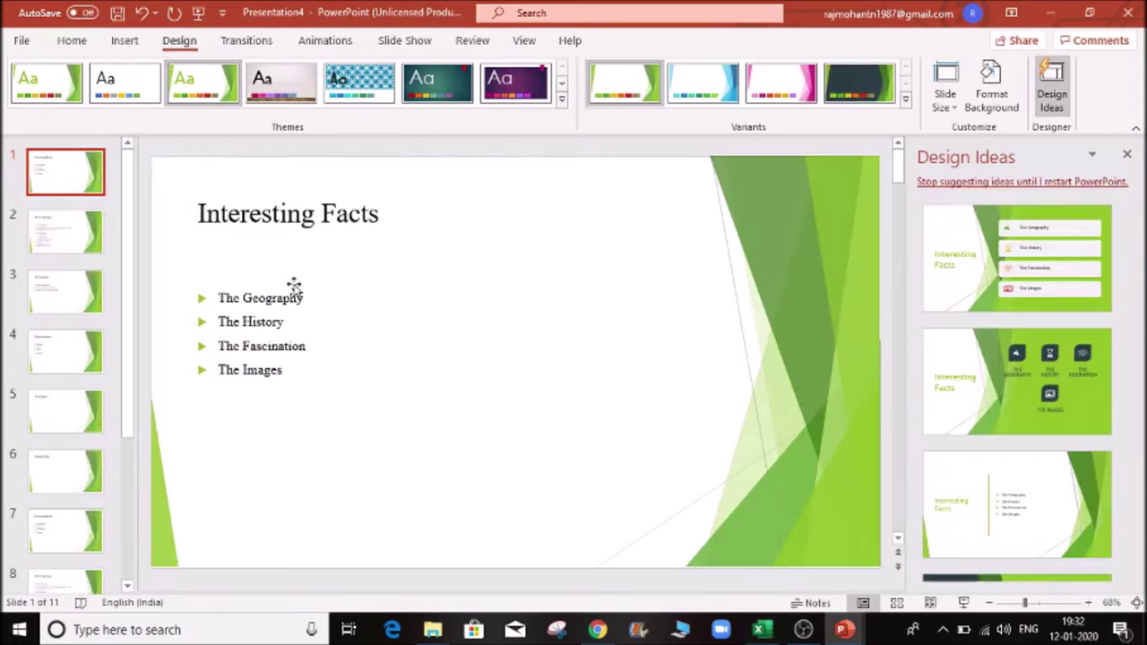
click(63, 235)
key(Down)
key(Down)
key(Down)
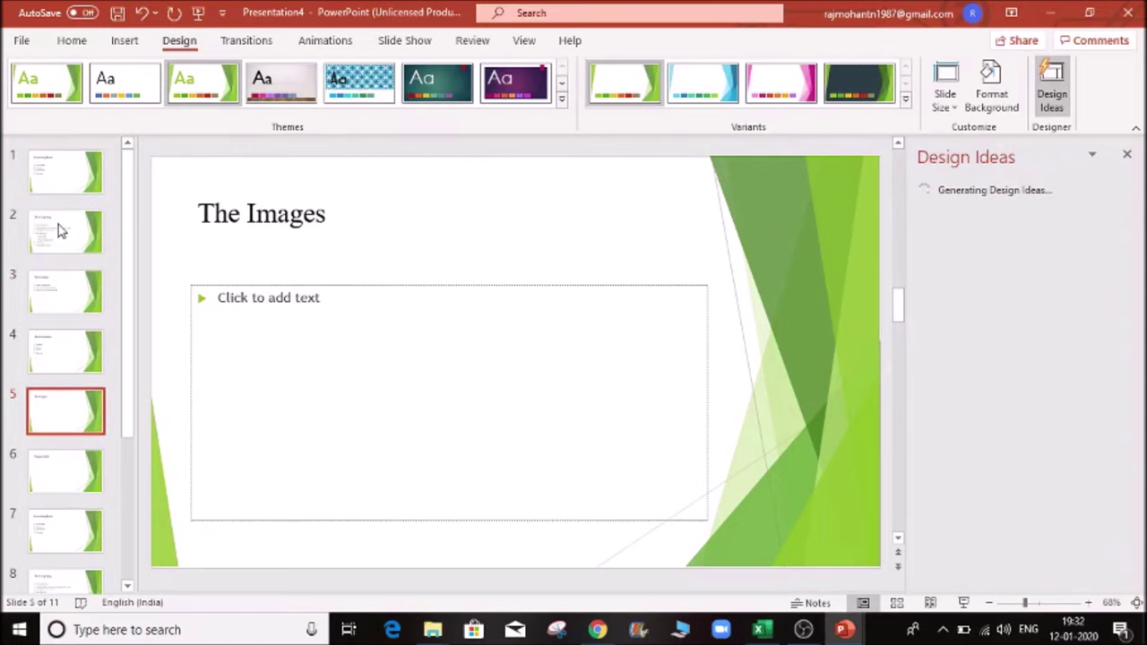
key(Down)
key(Down)
key(Down)
key(Down)
key(Down)
key(Up)
key(Up)
key(Up)
key(Up)
key(Up)
key(Up)
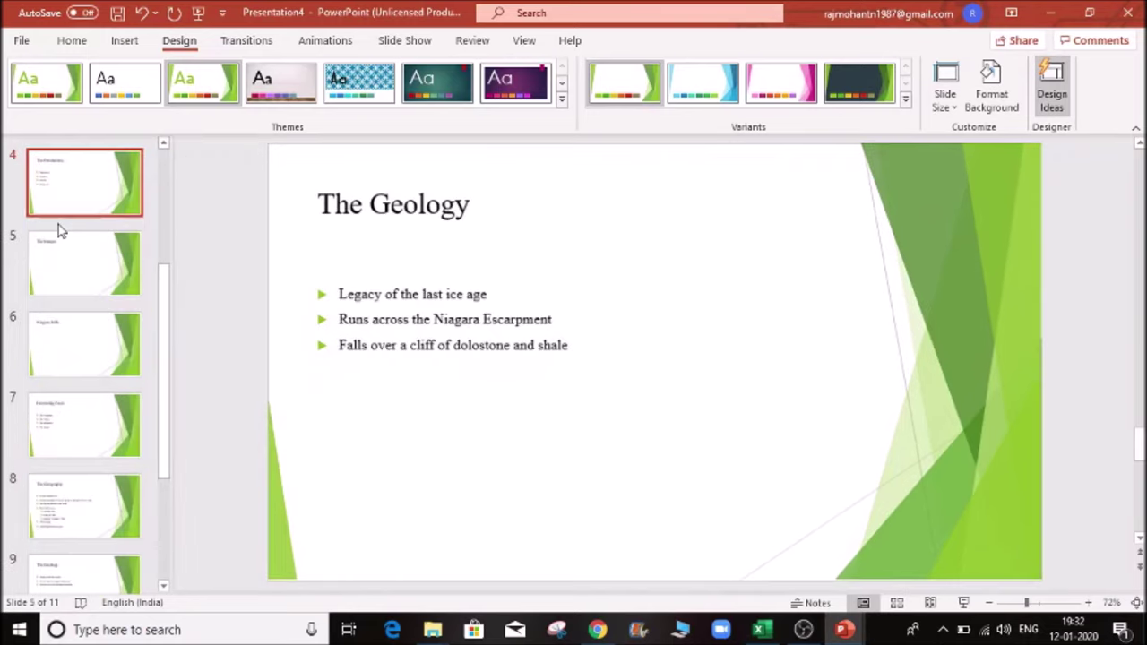
key(Up)
key(Up)
key(Up)
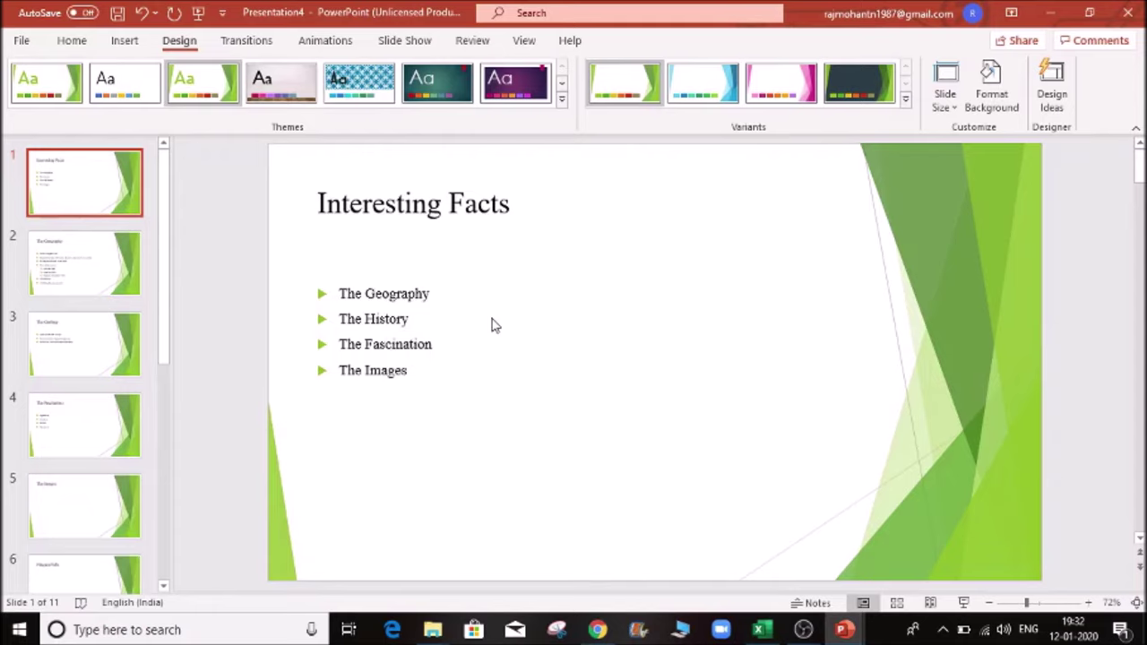
- Switch between the green and blue Facet variants, ending on the blue one
click(626, 97)
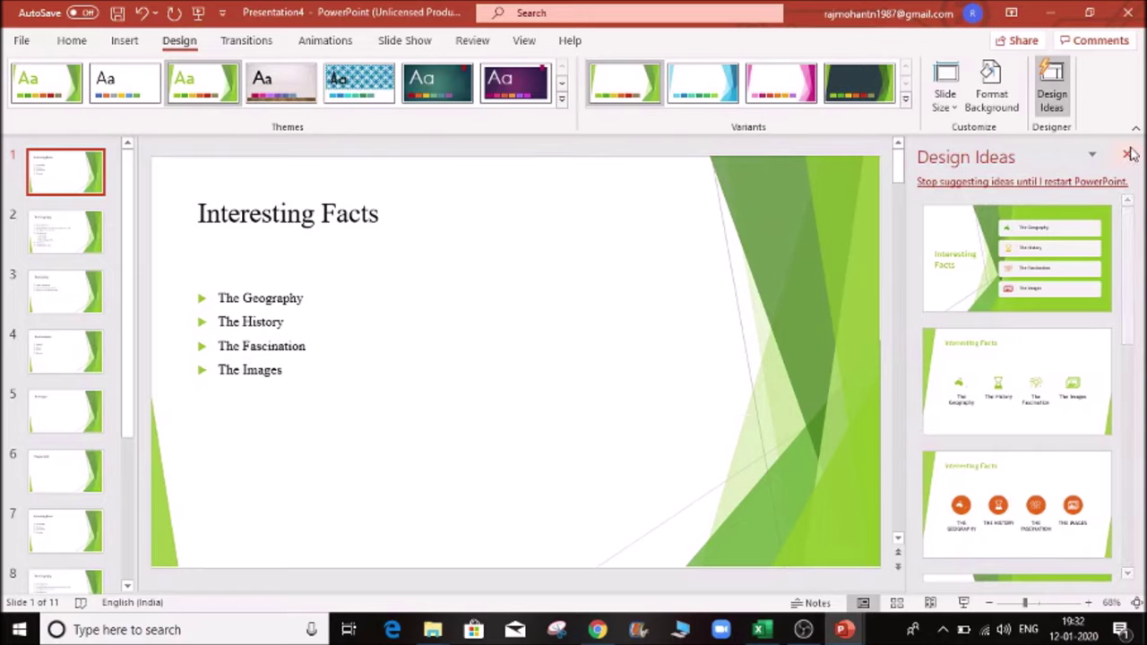
click(703, 82)
click(654, 96)
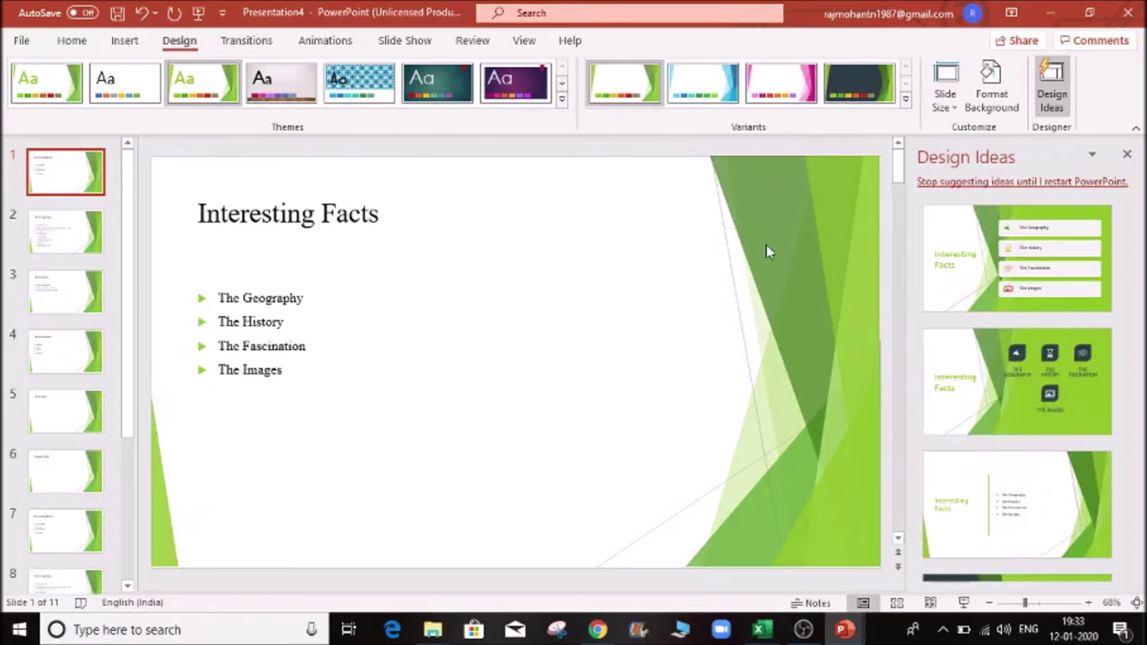
click(703, 83)
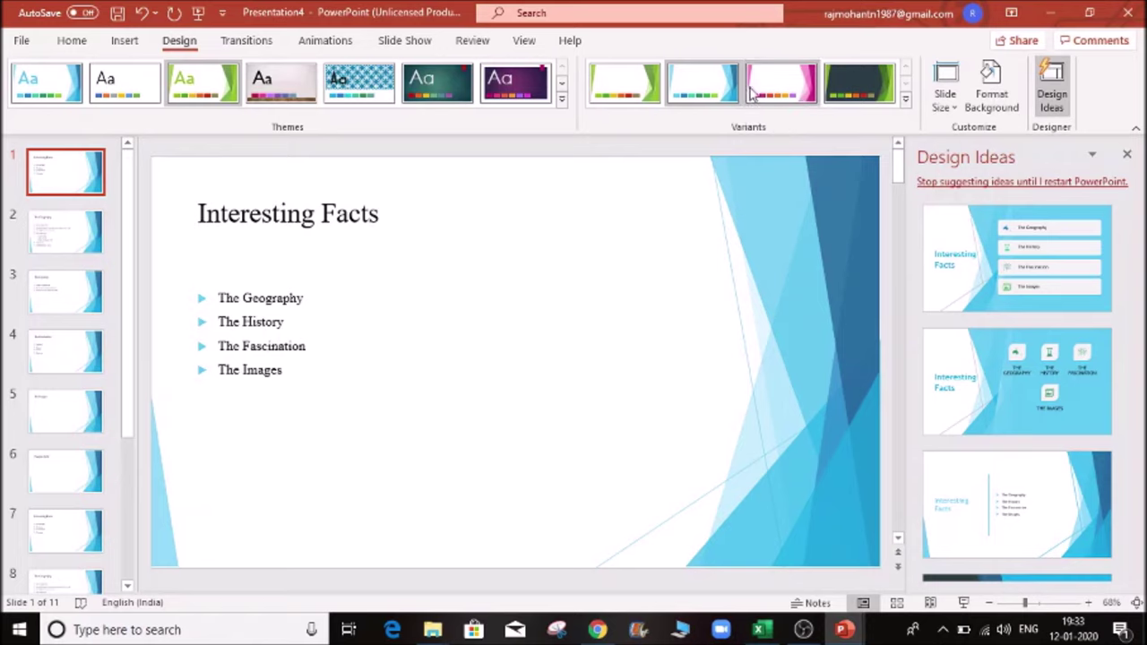
- Try the pink and dark slate Facet variants, then settle on the blue variant
click(784, 72)
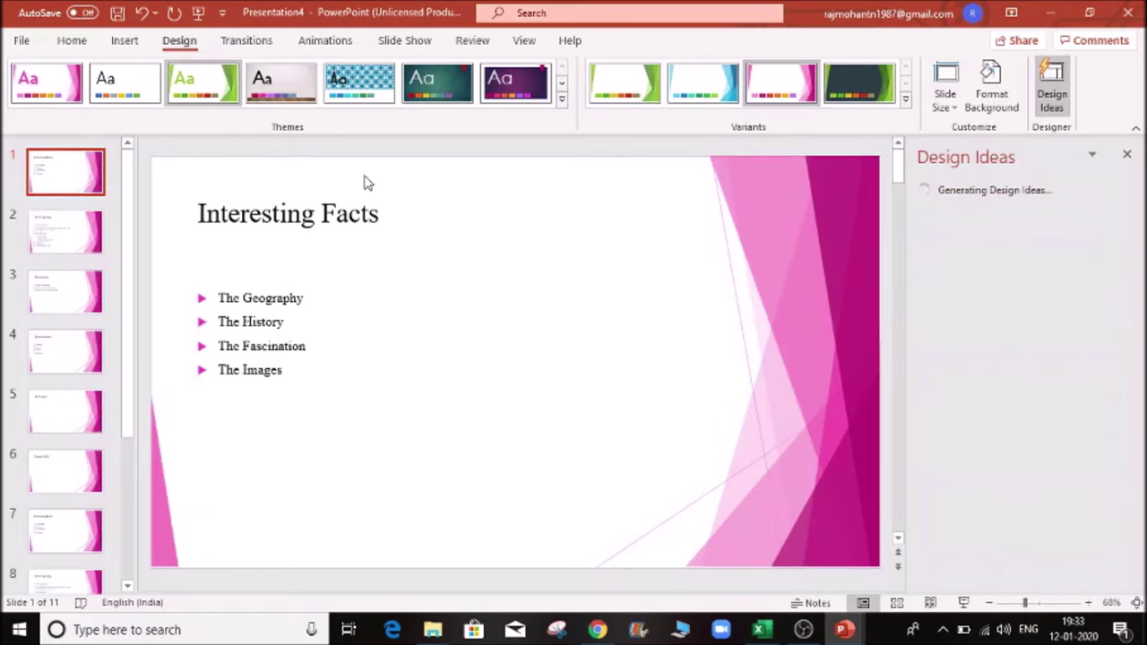
click(858, 80)
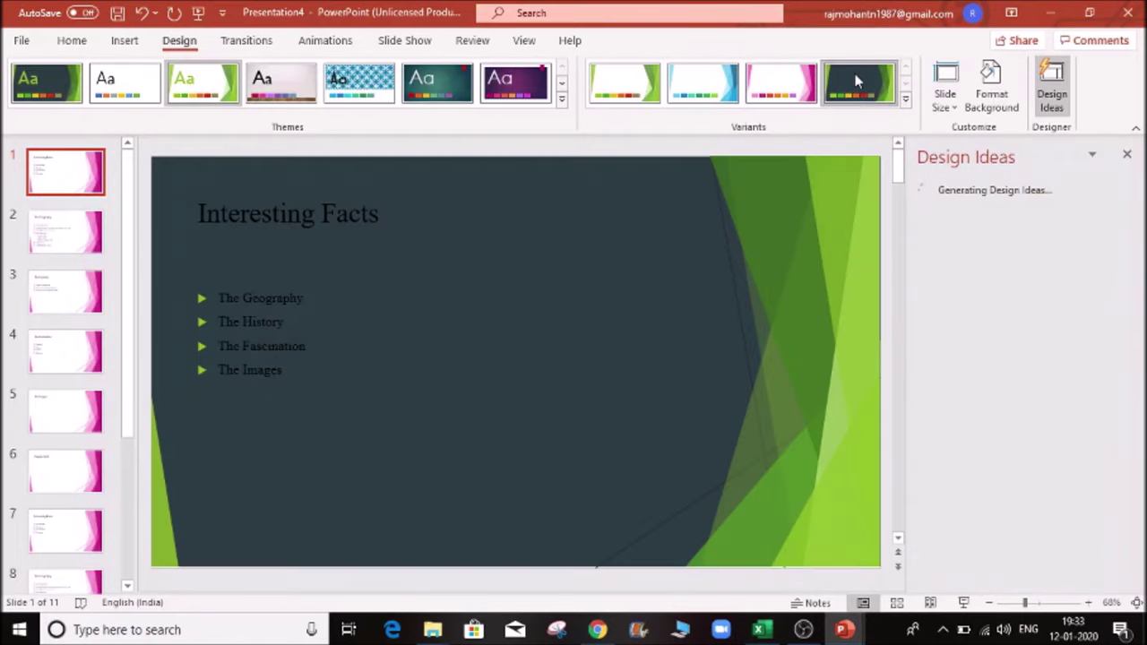
click(907, 102)
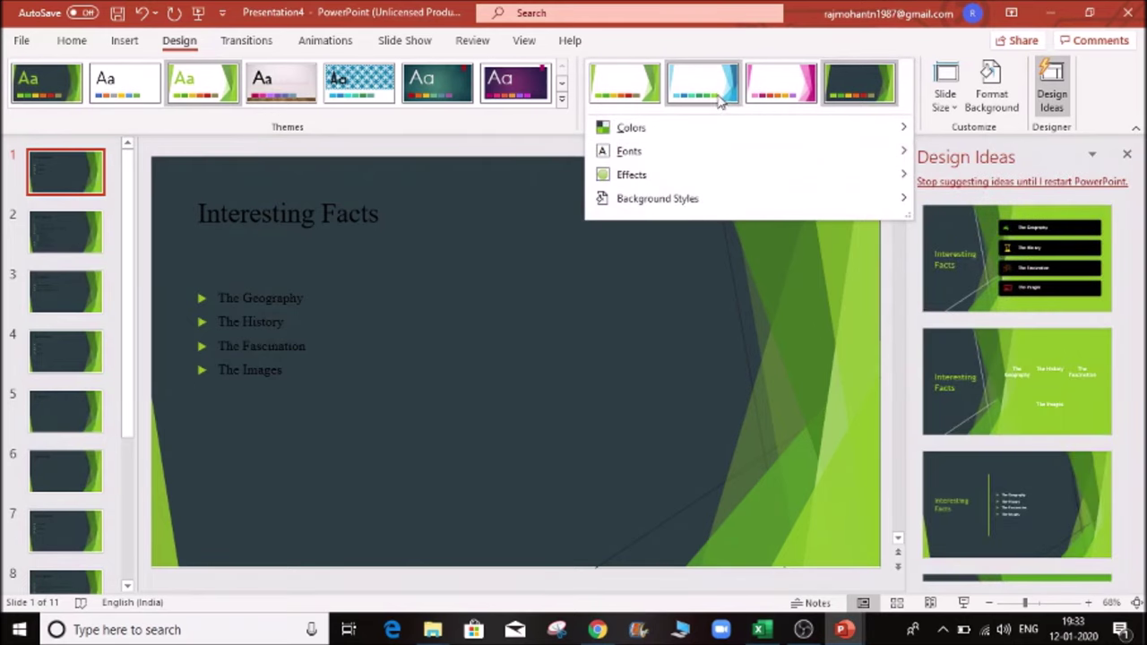
click(649, 84)
click(691, 81)
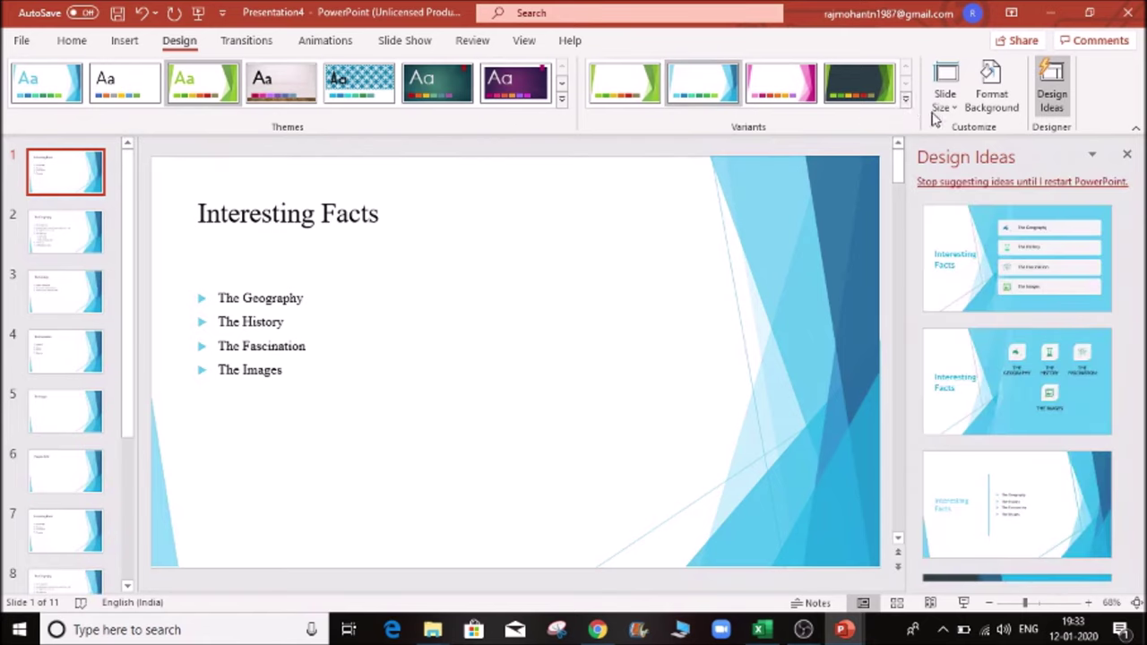
click(907, 104)
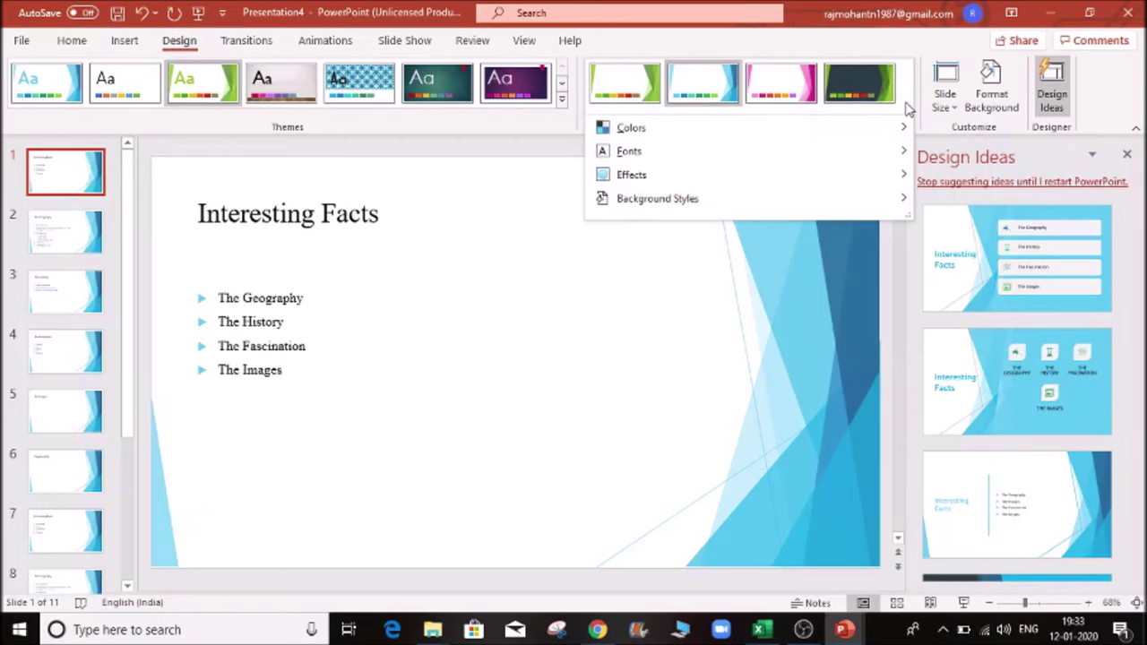
- Apply the Orange Red colour scheme and browse the variant's Fonts and Effects options
mouse_move(894, 126)
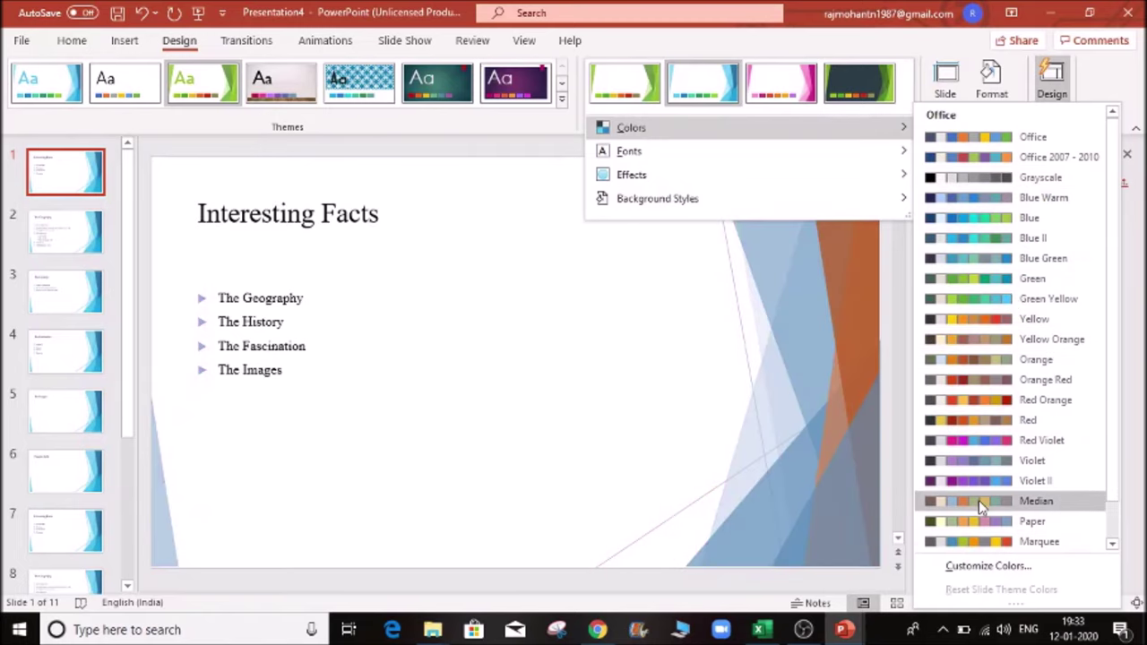
click(982, 380)
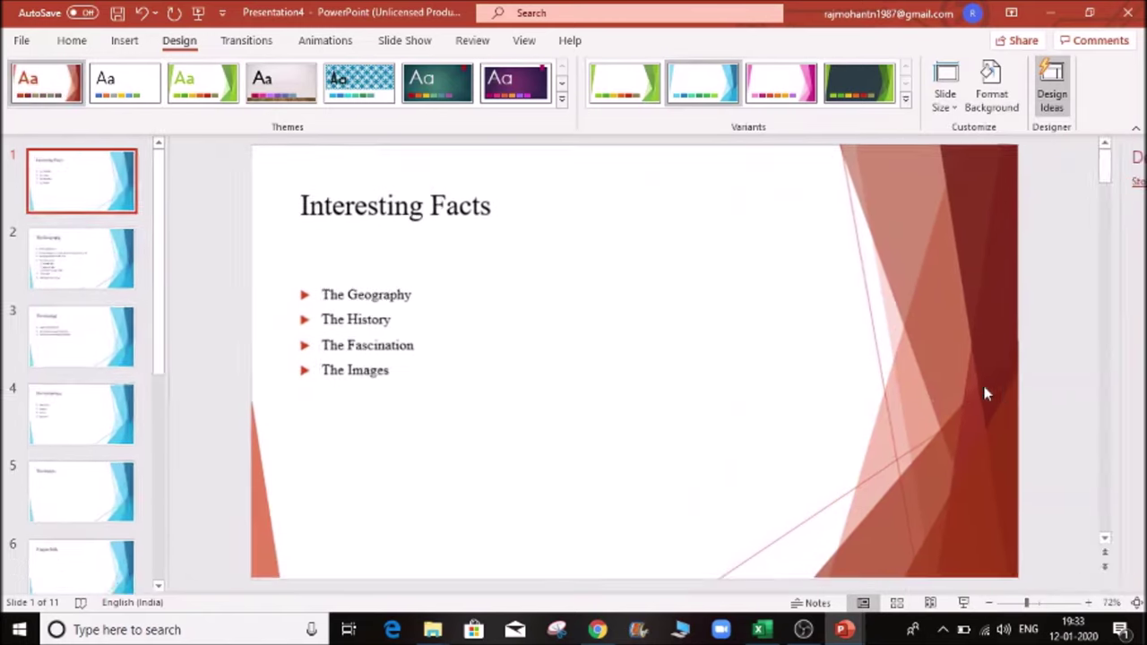
click(903, 106)
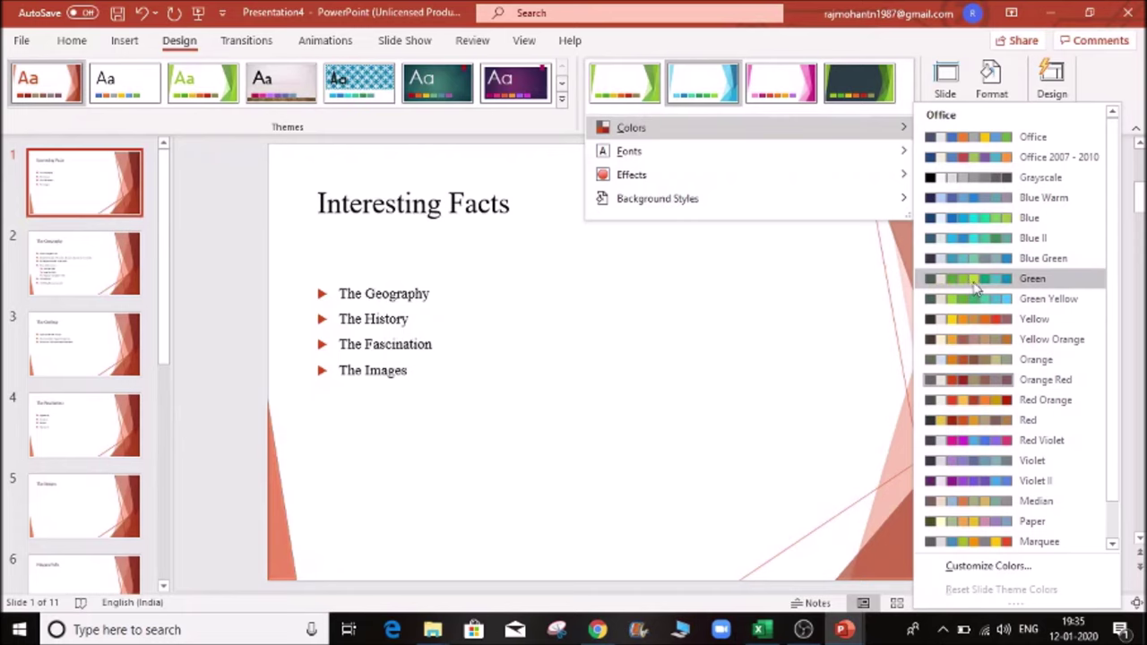
mouse_move(886, 162)
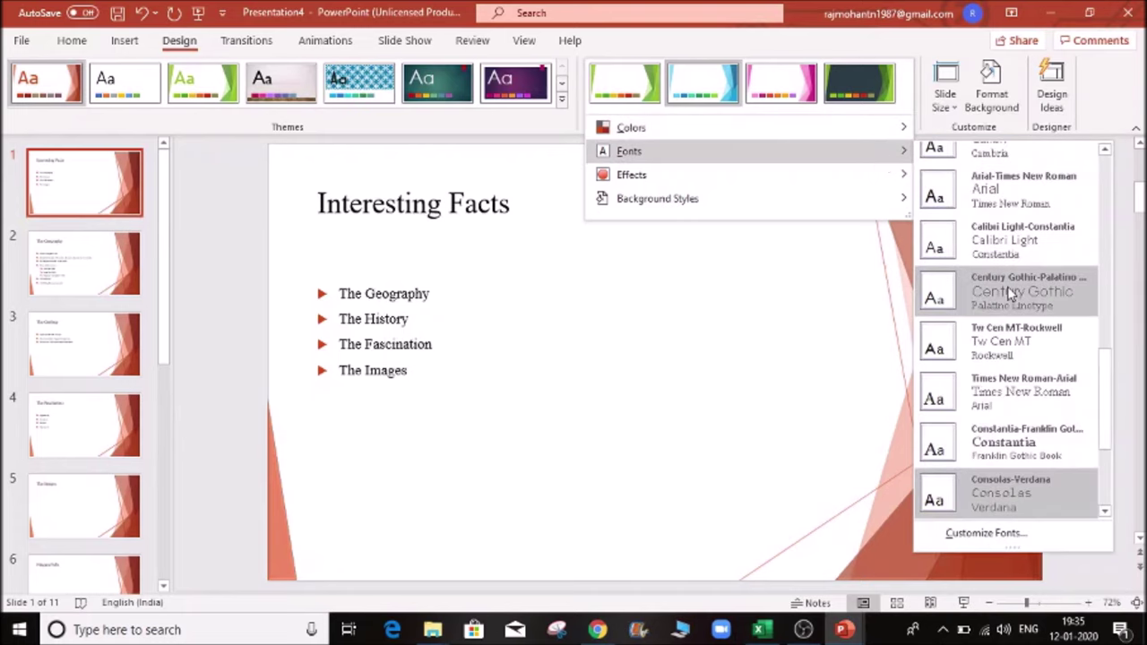
scroll(993, 341, up, 10)
scroll(993, 341, down, 8)
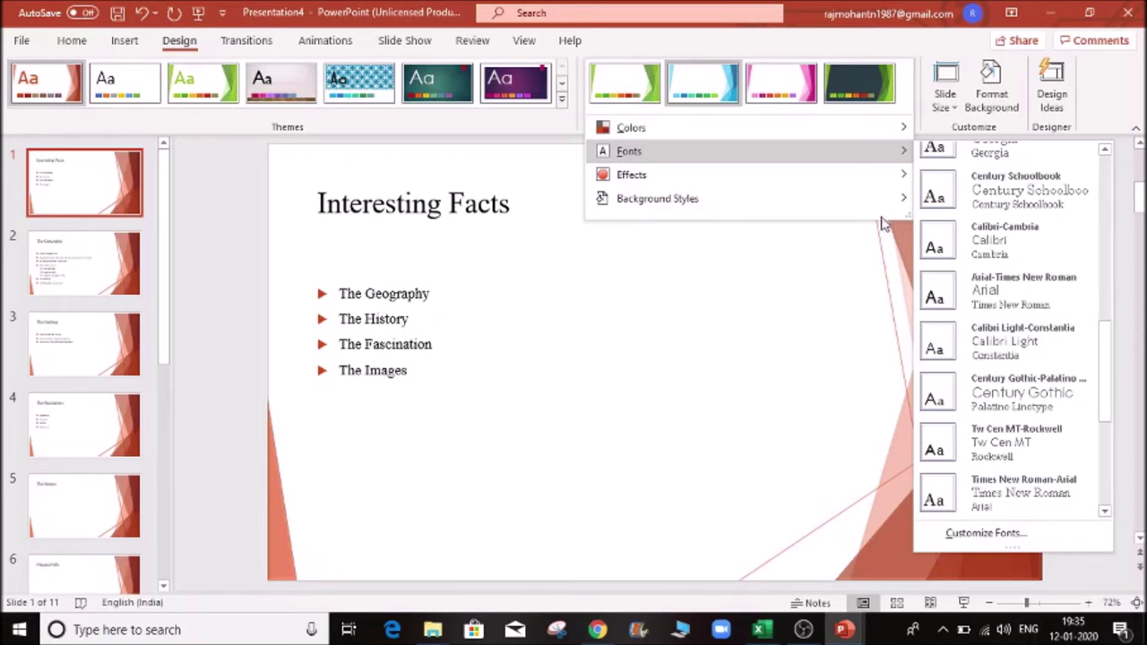
mouse_move(853, 190)
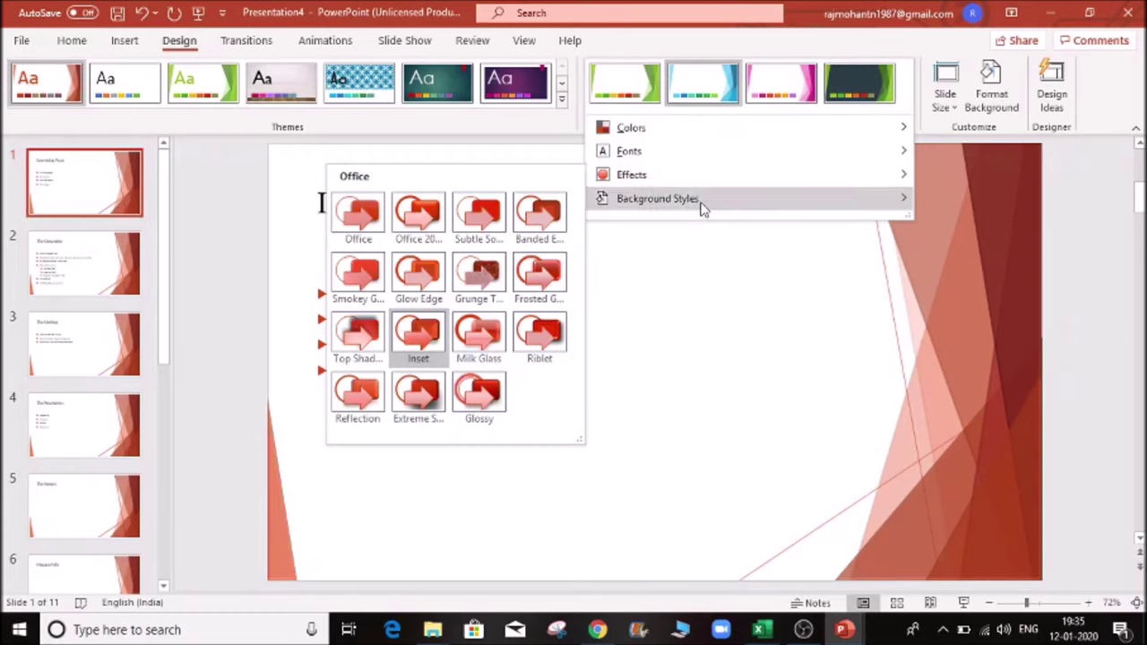
- Give slide 1 a pink-to-white gradient background through Format Background
mouse_move(704, 206)
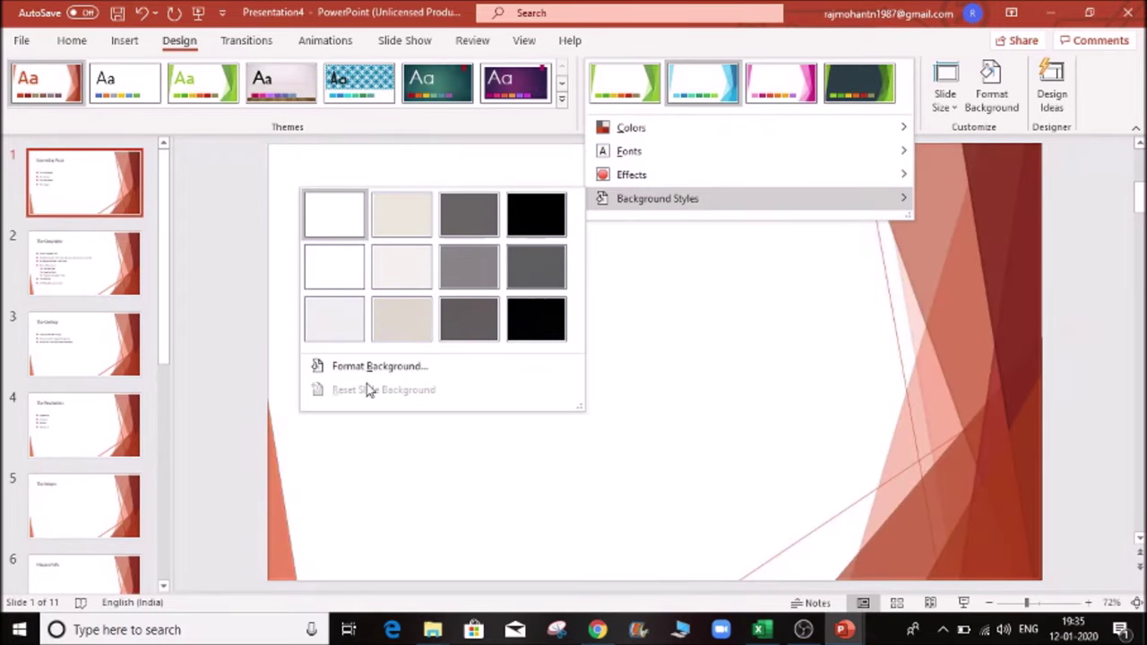
click(378, 372)
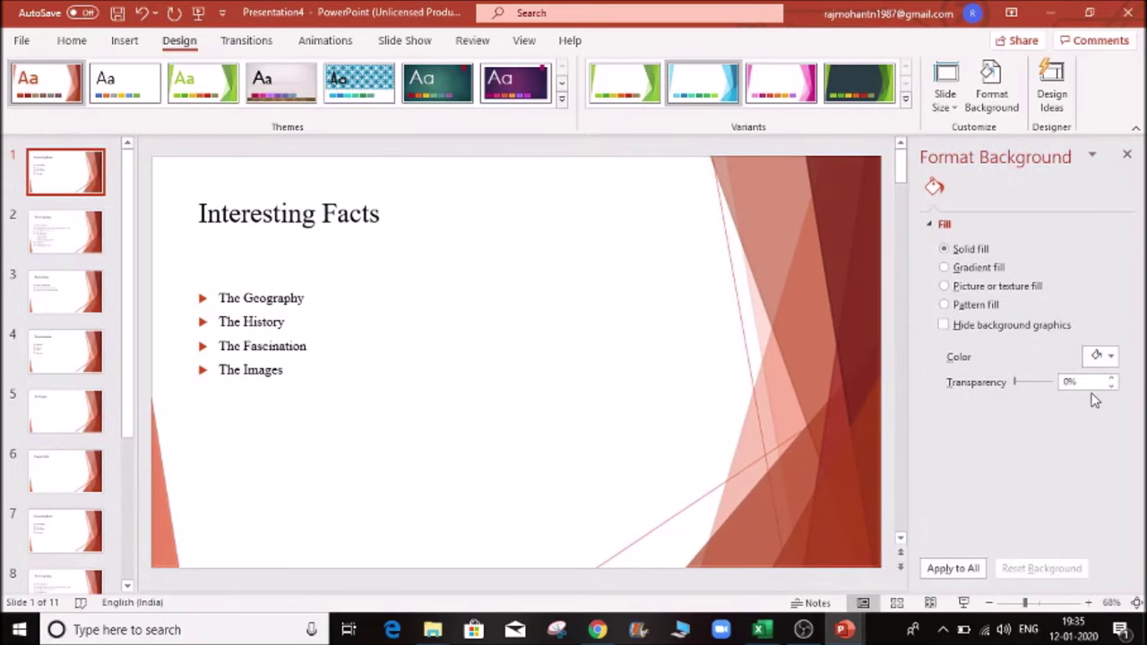
click(943, 269)
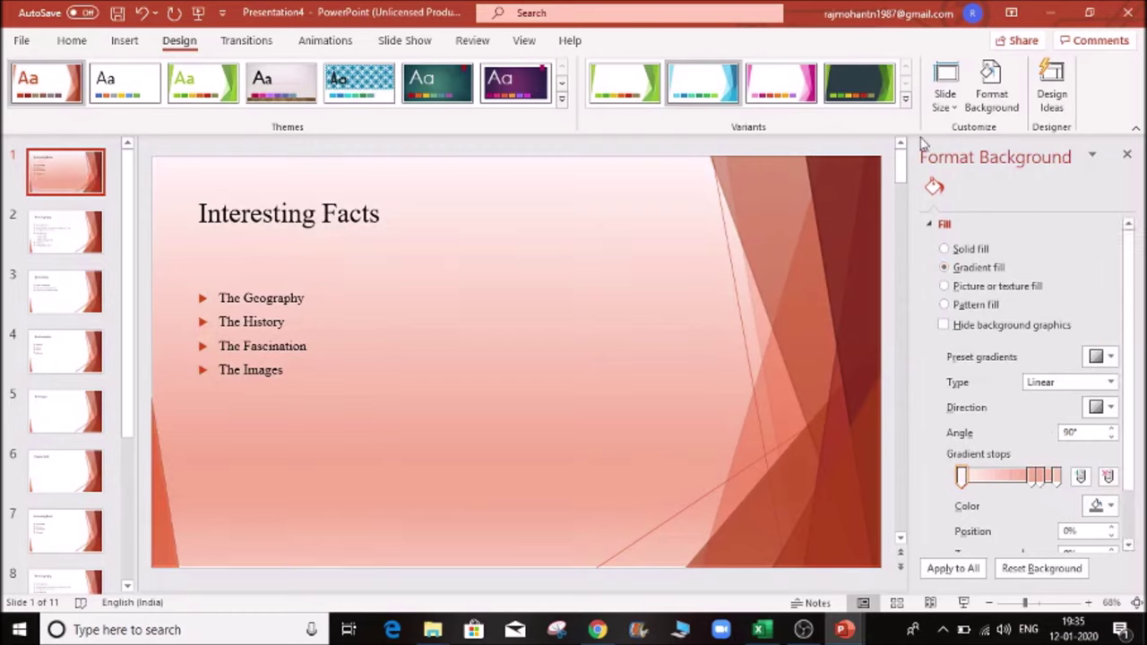
click(906, 98)
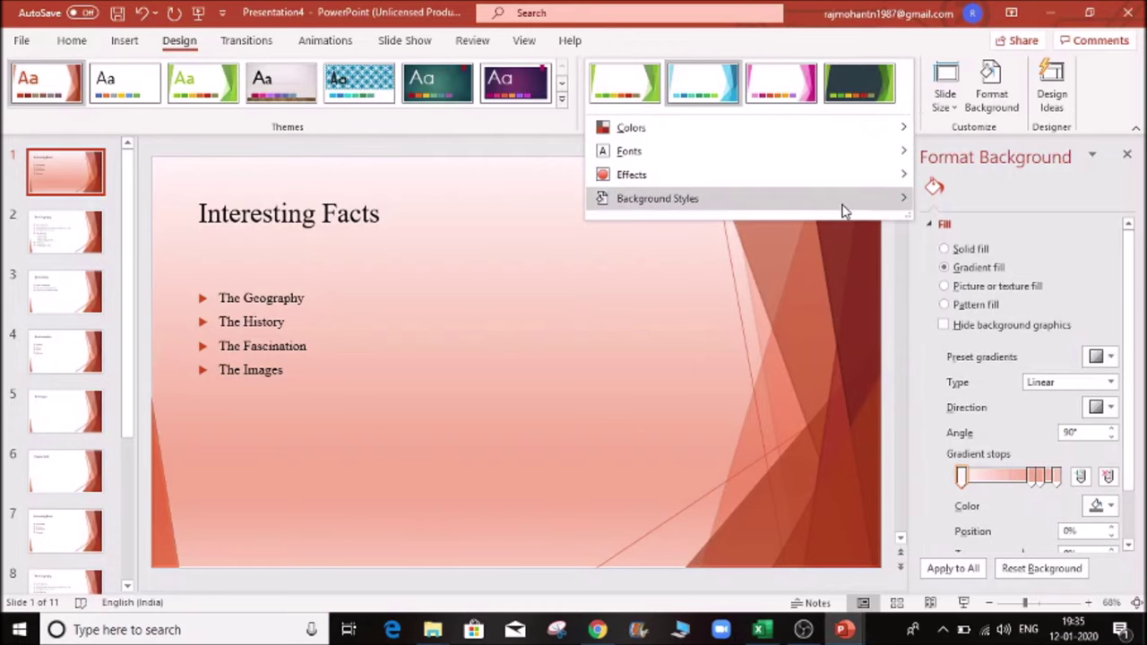
mouse_move(843, 210)
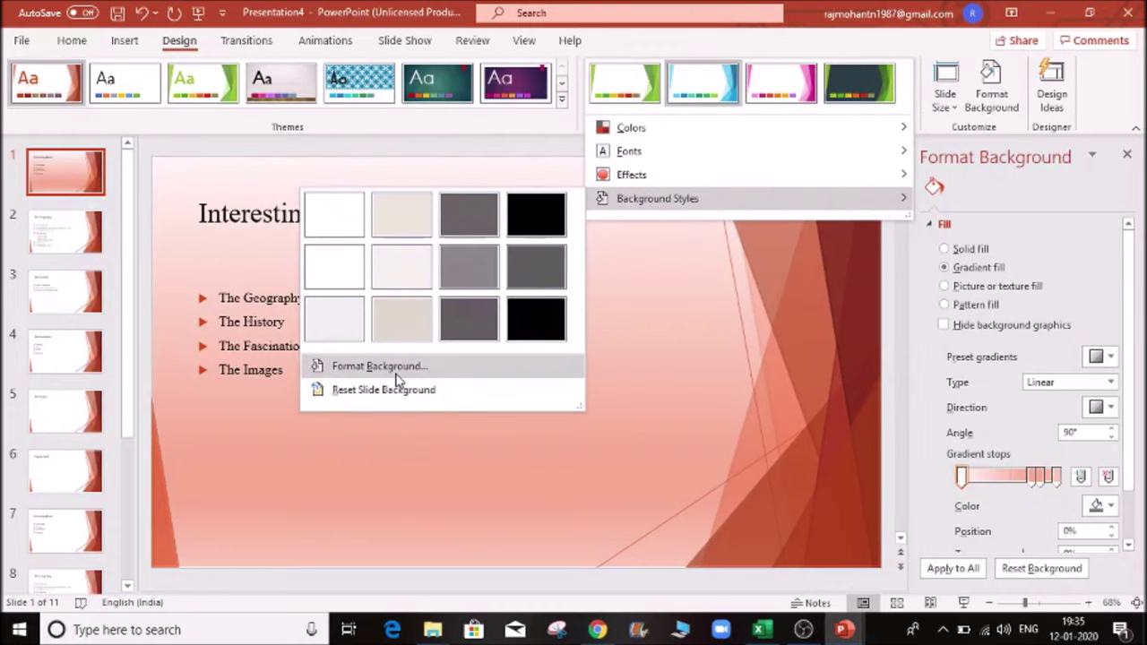
click(700, 399)
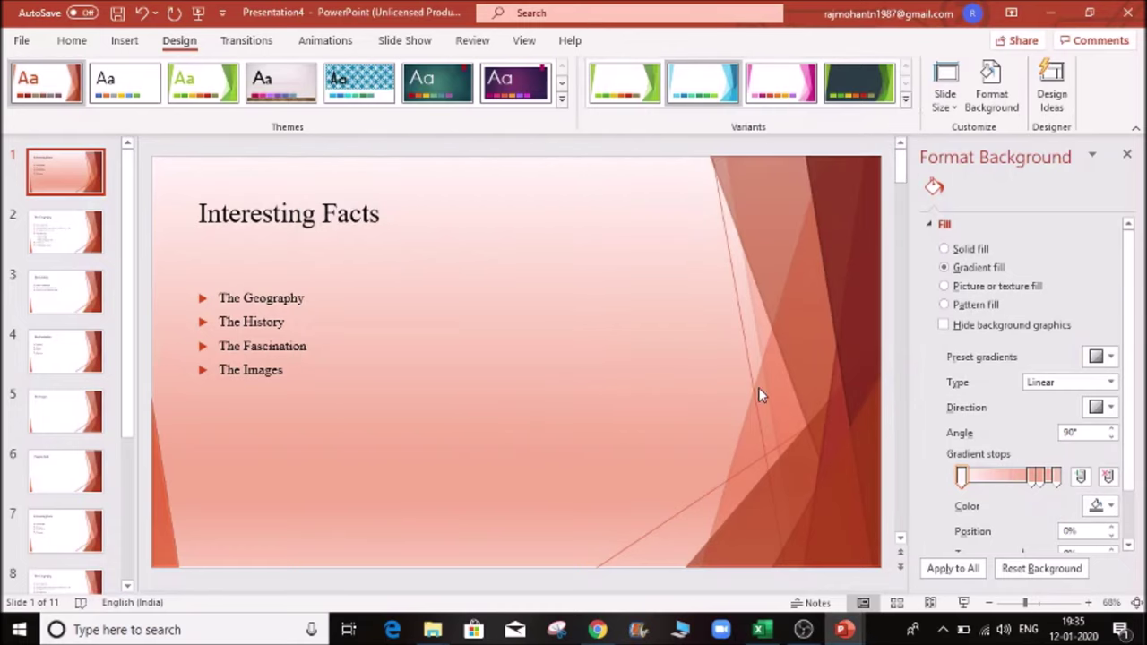
- Try a solid fill and a dark red radial preset, ending on a light pink preset gradient
click(947, 250)
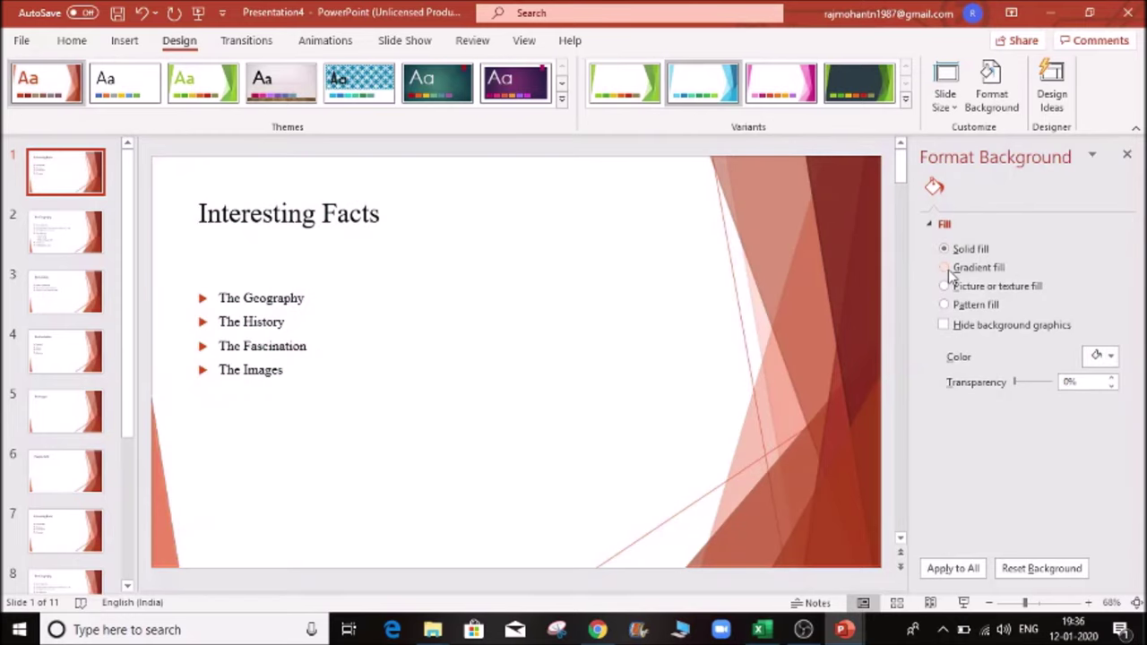
click(945, 268)
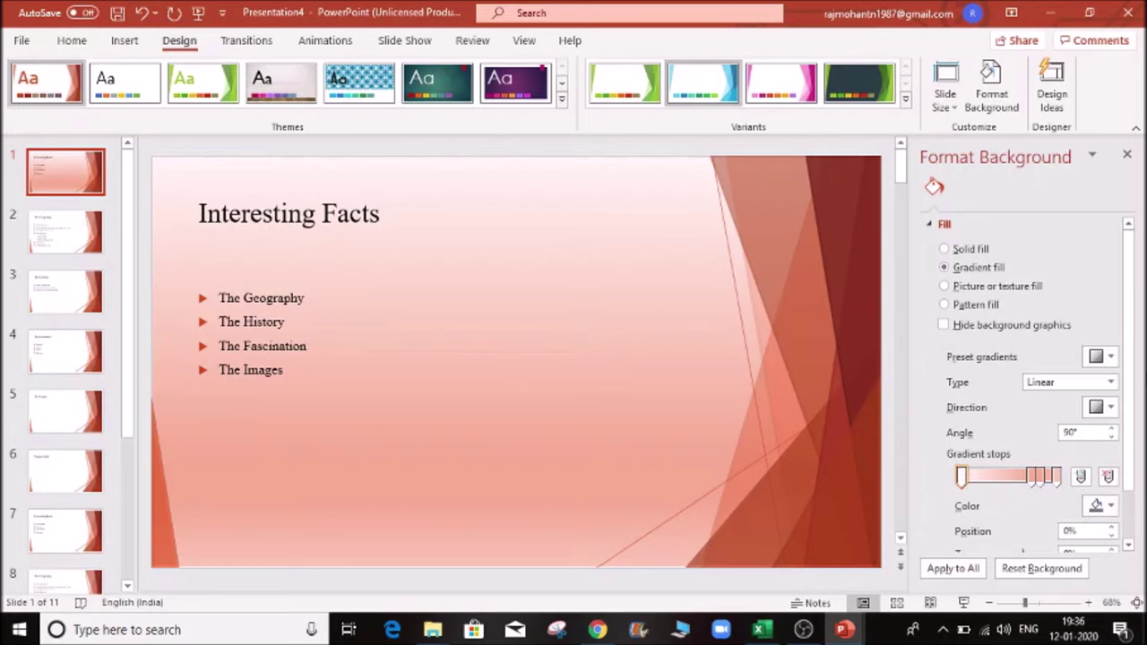
click(1111, 360)
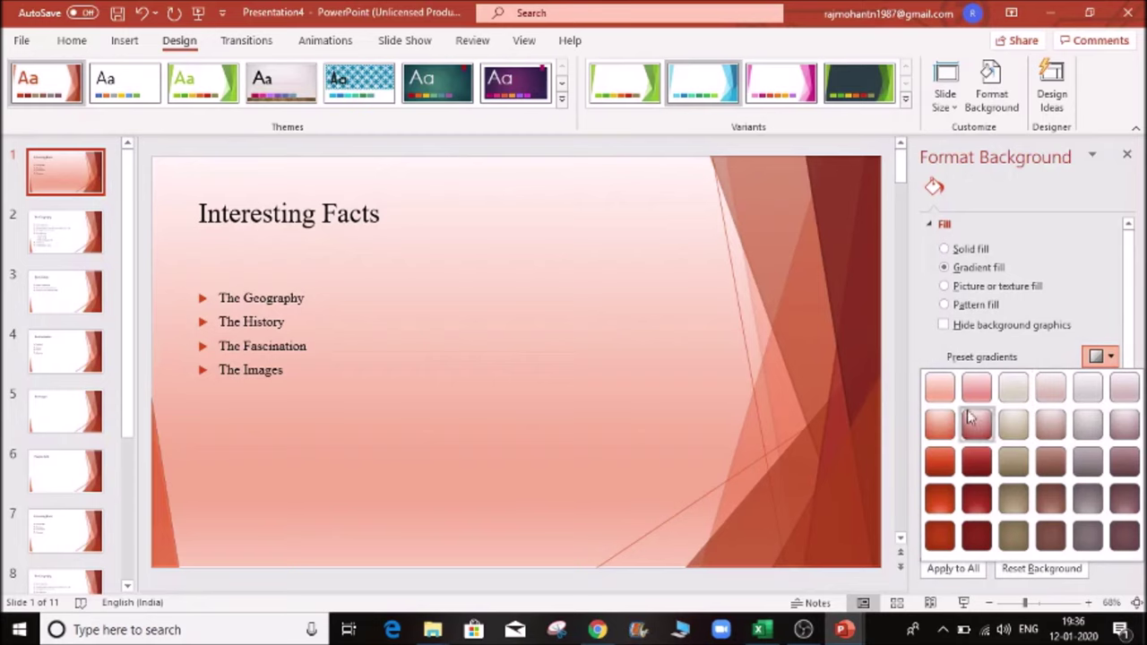
click(978, 504)
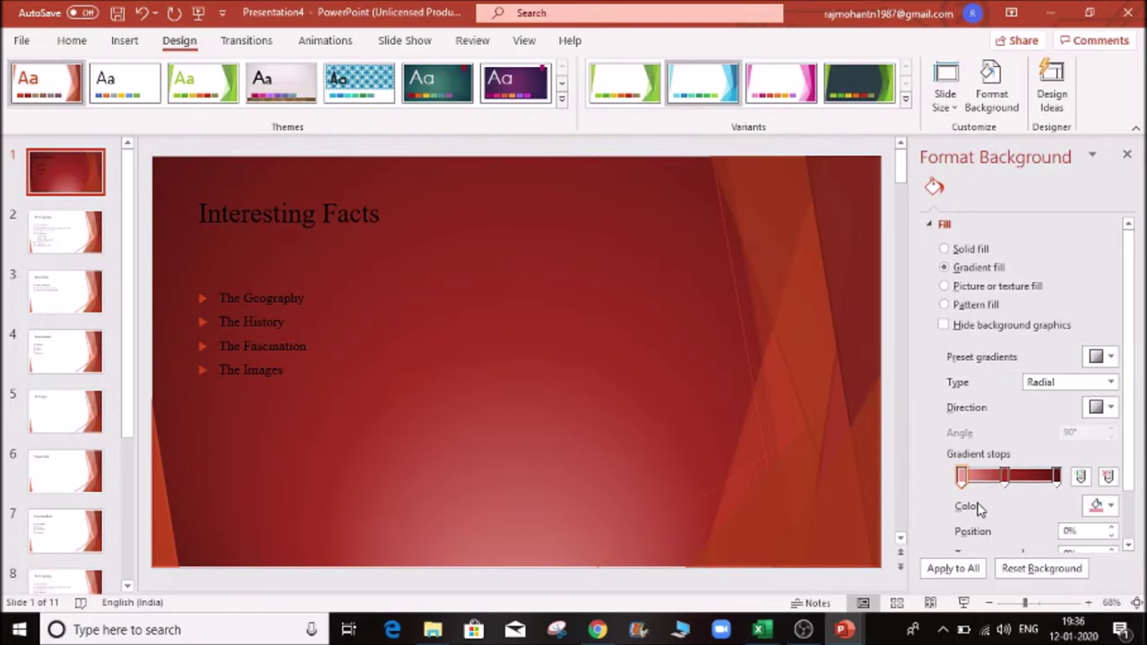
click(1109, 357)
click(940, 394)
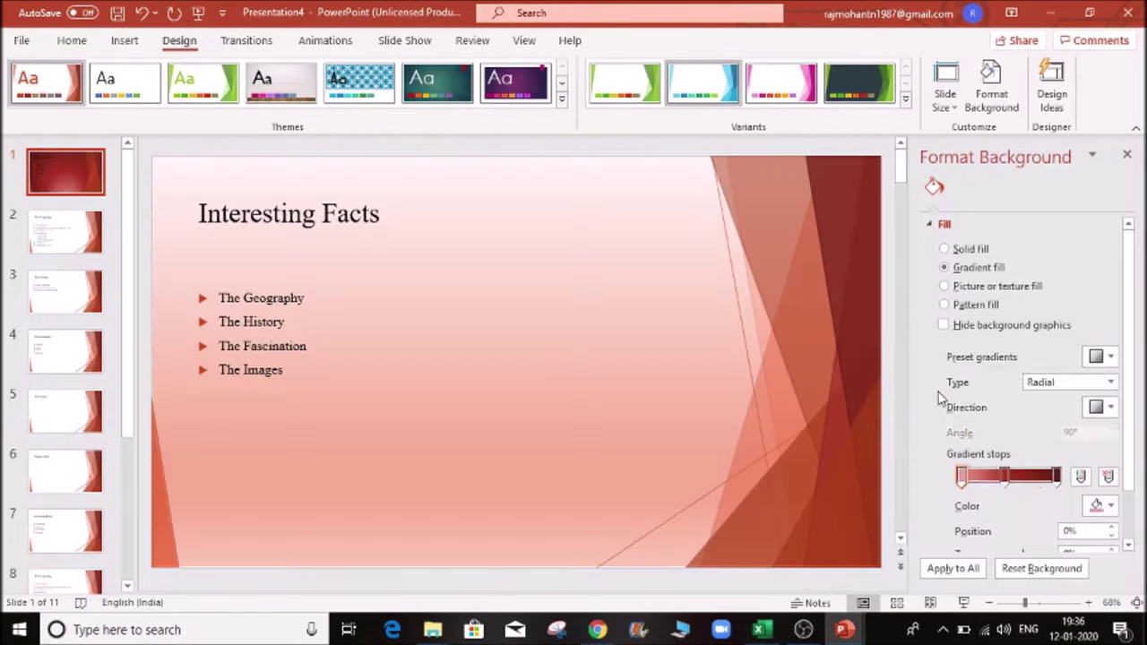
- Set the gradient direction to 270° and reposition a gradient stop
click(1111, 409)
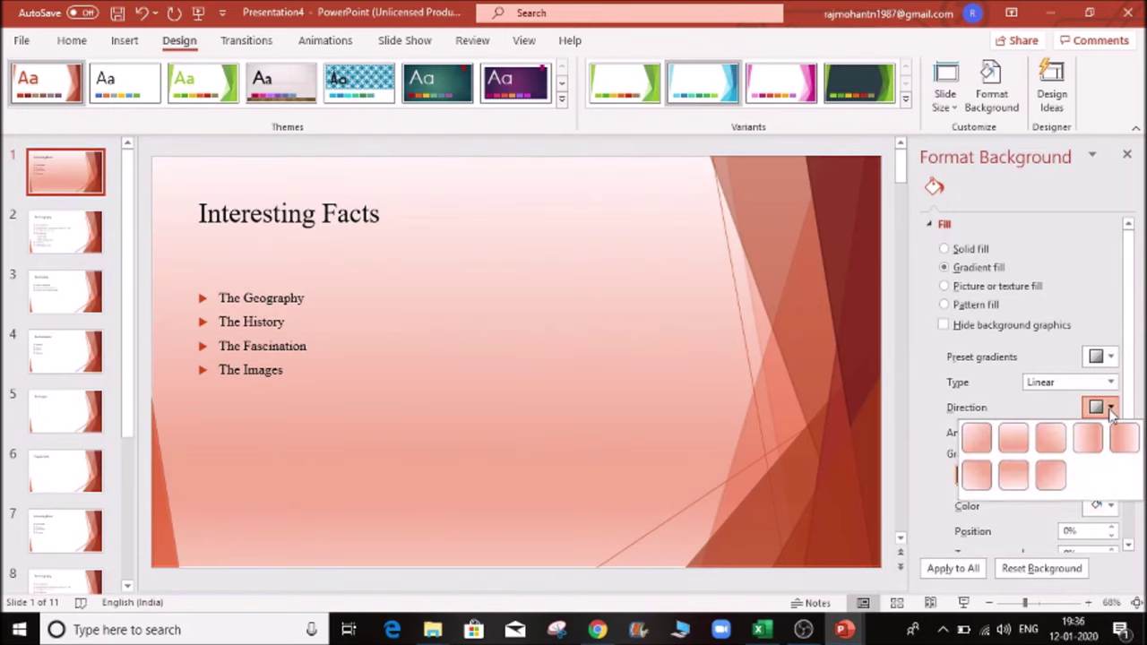
click(1017, 479)
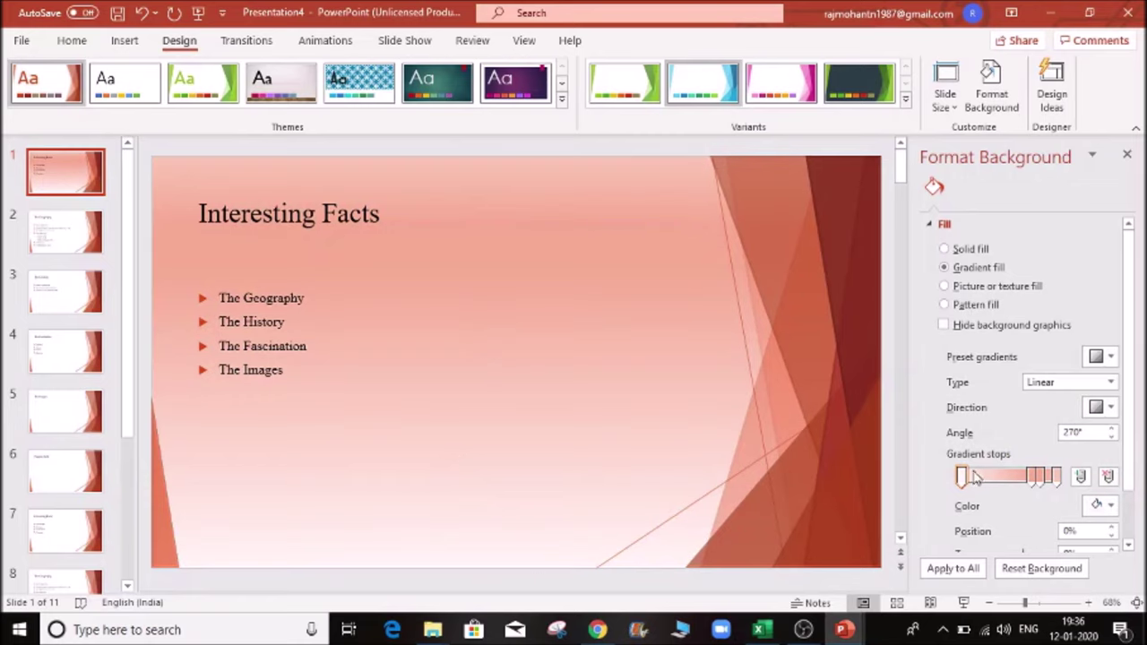
drag(1042, 482, 1002, 480)
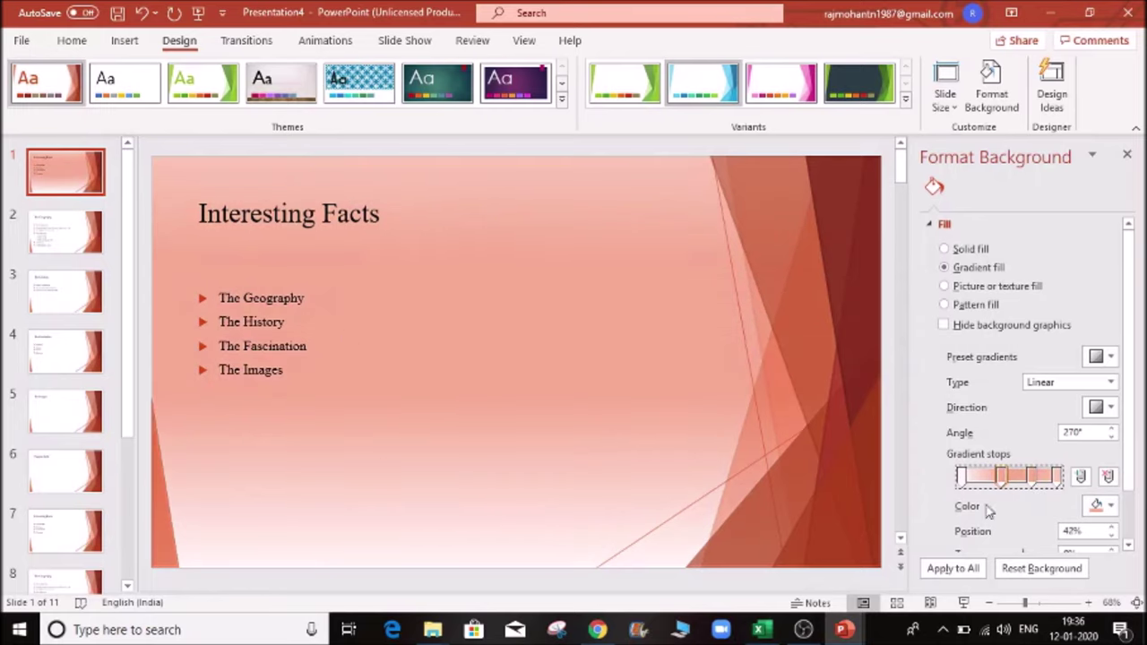
mouse_move(1006, 479)
mouse_down()
mouse_move(966, 481)
mouse_move(1050, 482)
mouse_move(1026, 482)
mouse_up()
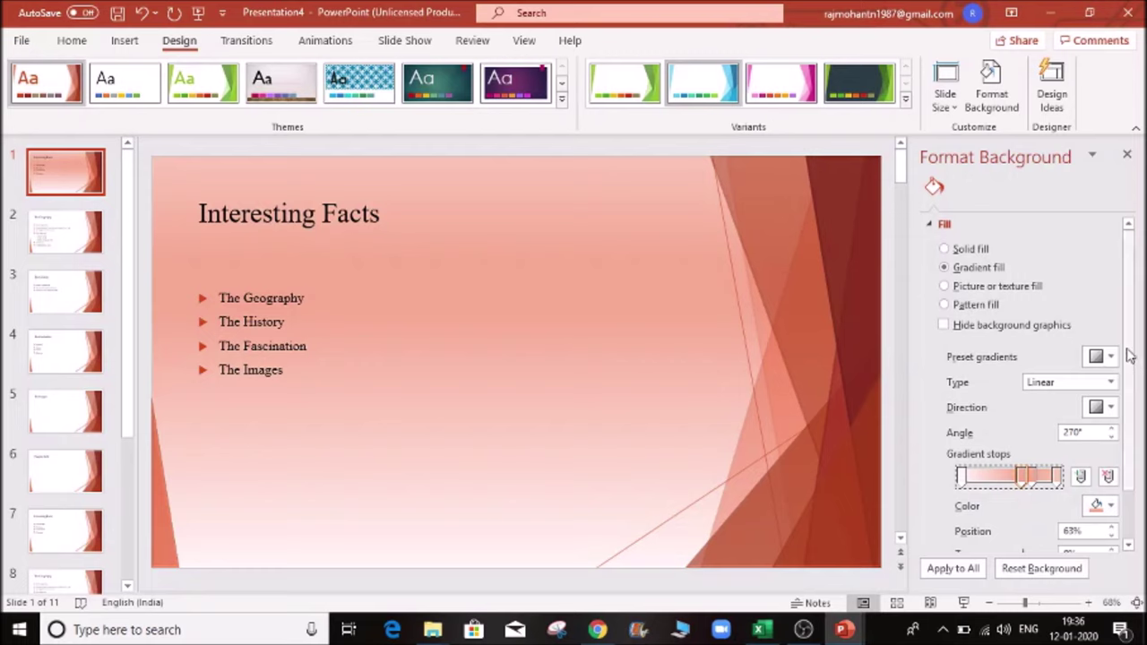
scroll(1131, 377, down, 2)
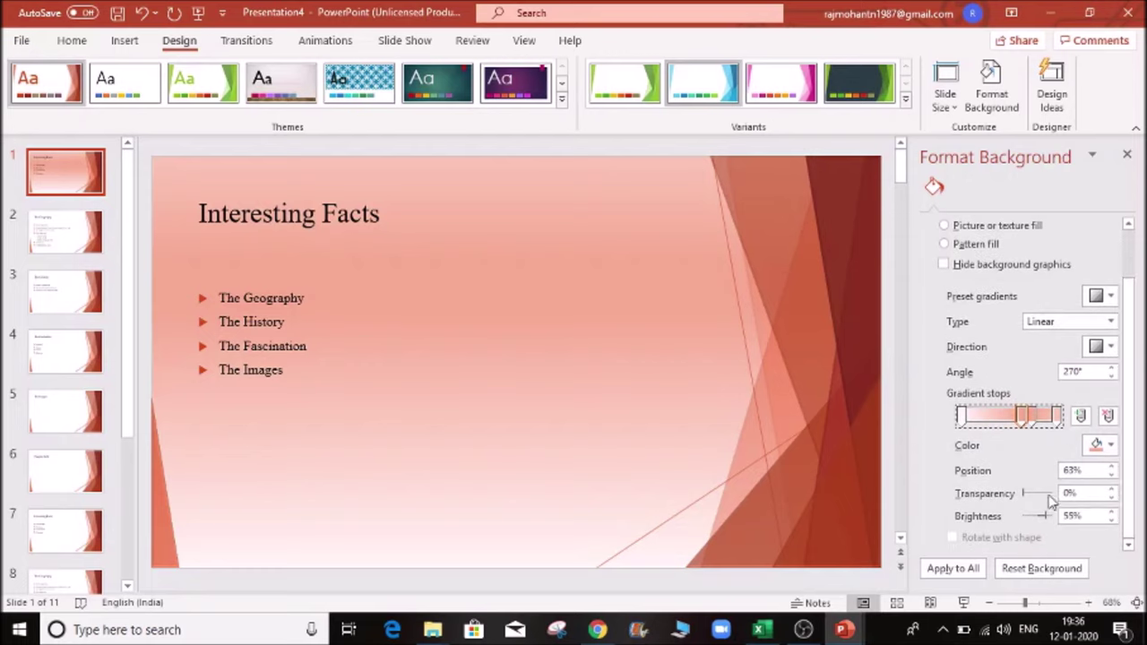
- Adjust the gradient stop's transparency back to opaque and raise its brightness to white
drag(1028, 500, 986, 504)
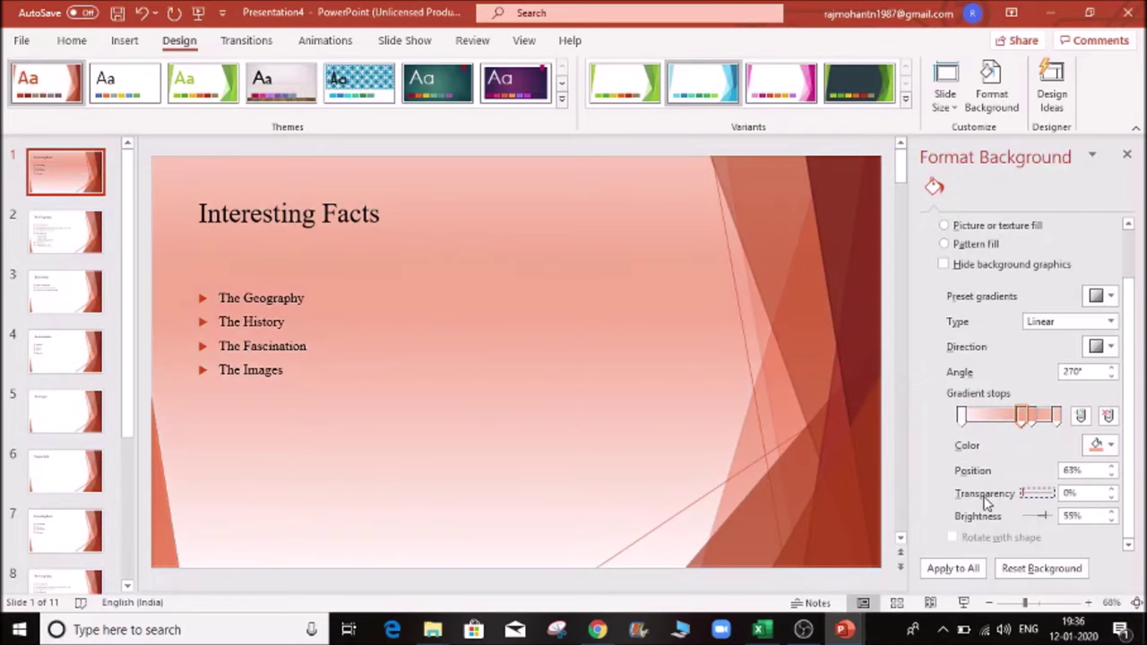
drag(1028, 500, 1081, 502)
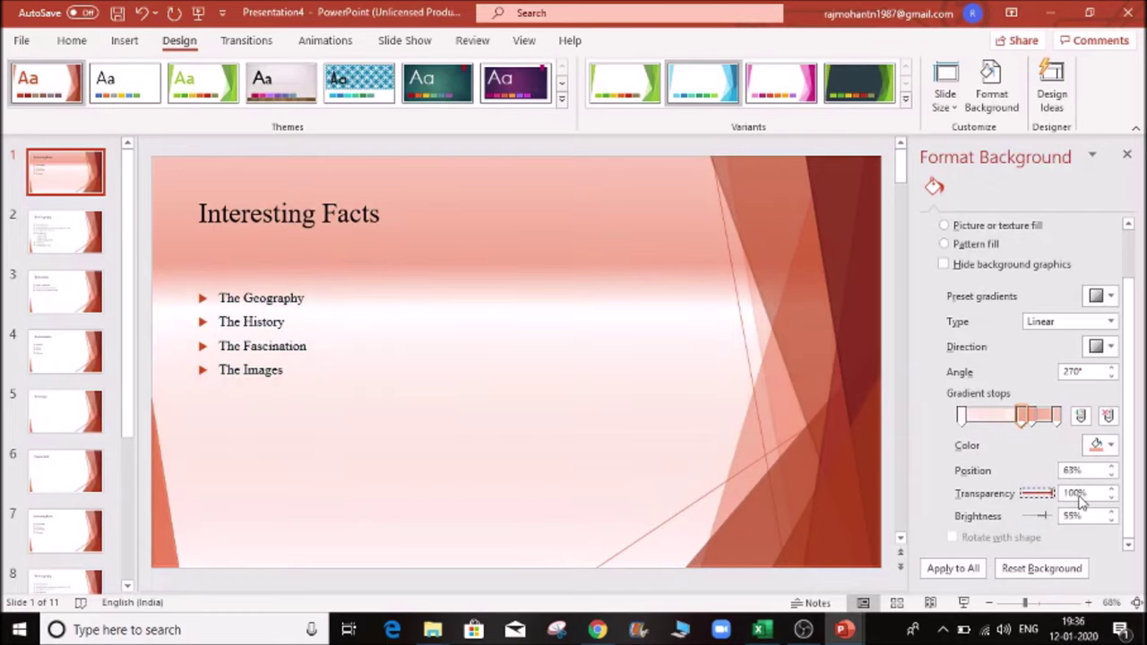
drag(1076, 502, 1020, 502)
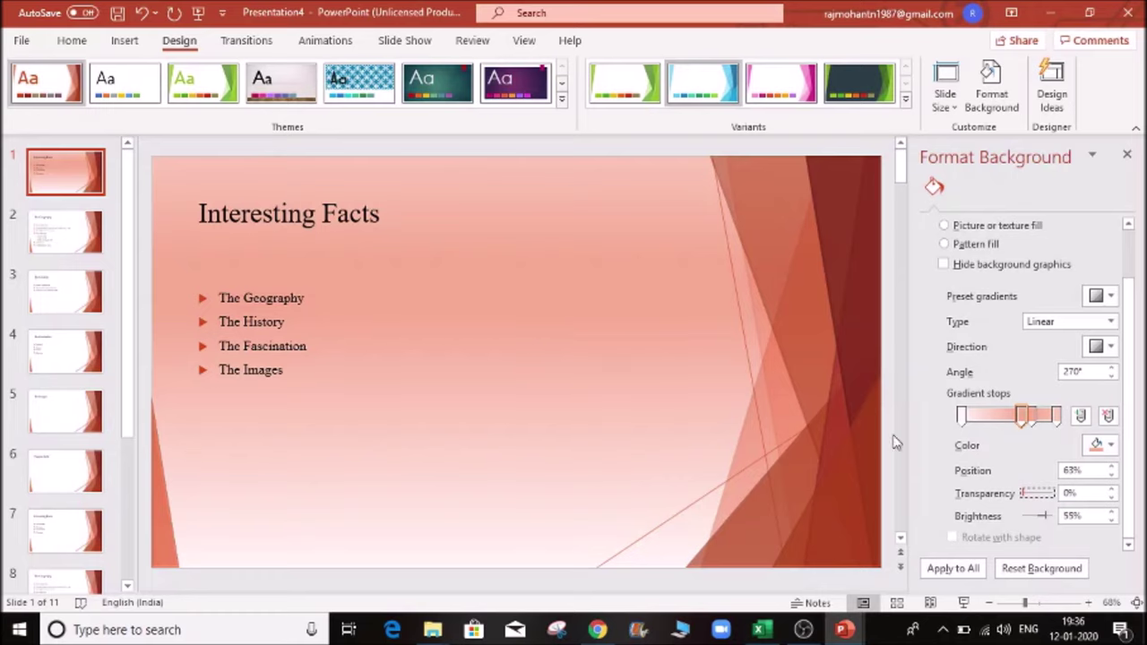
mouse_move(1047, 523)
mouse_down()
mouse_move(997, 520)
mouse_move(1051, 520)
mouse_up()
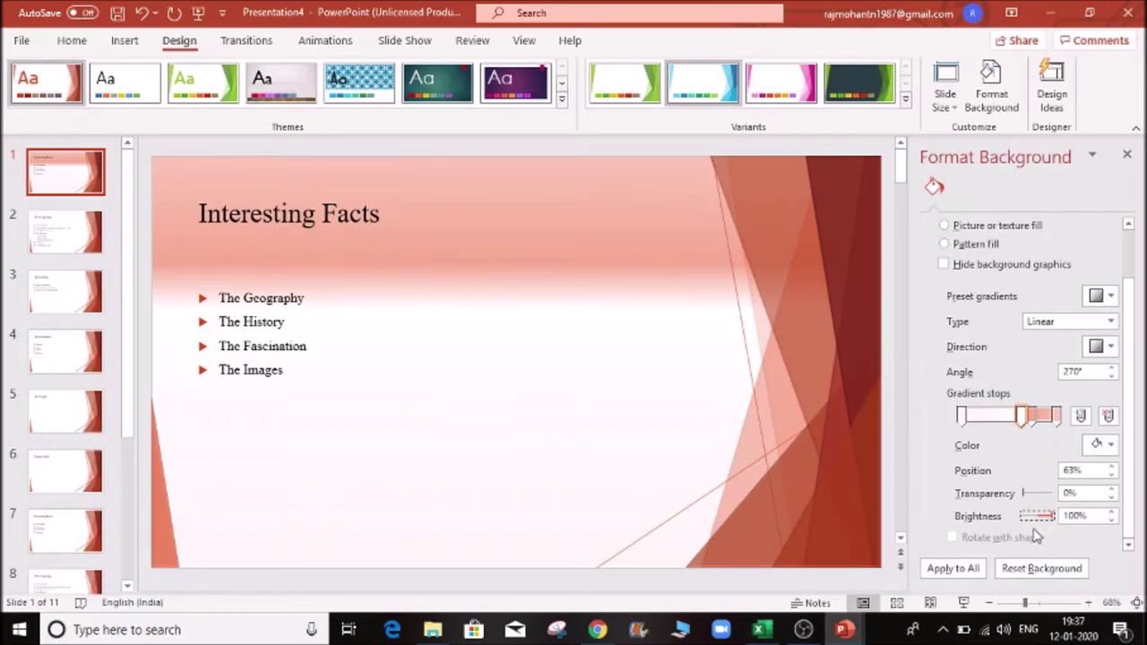
drag(1054, 524, 1018, 524)
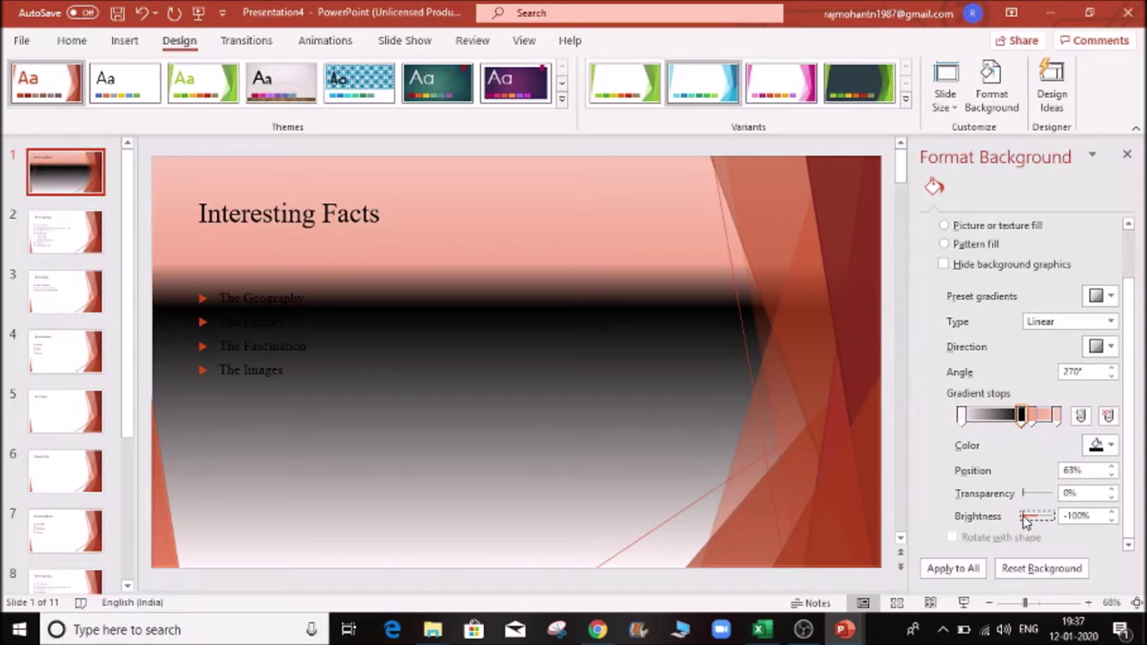
drag(1027, 518, 1054, 517)
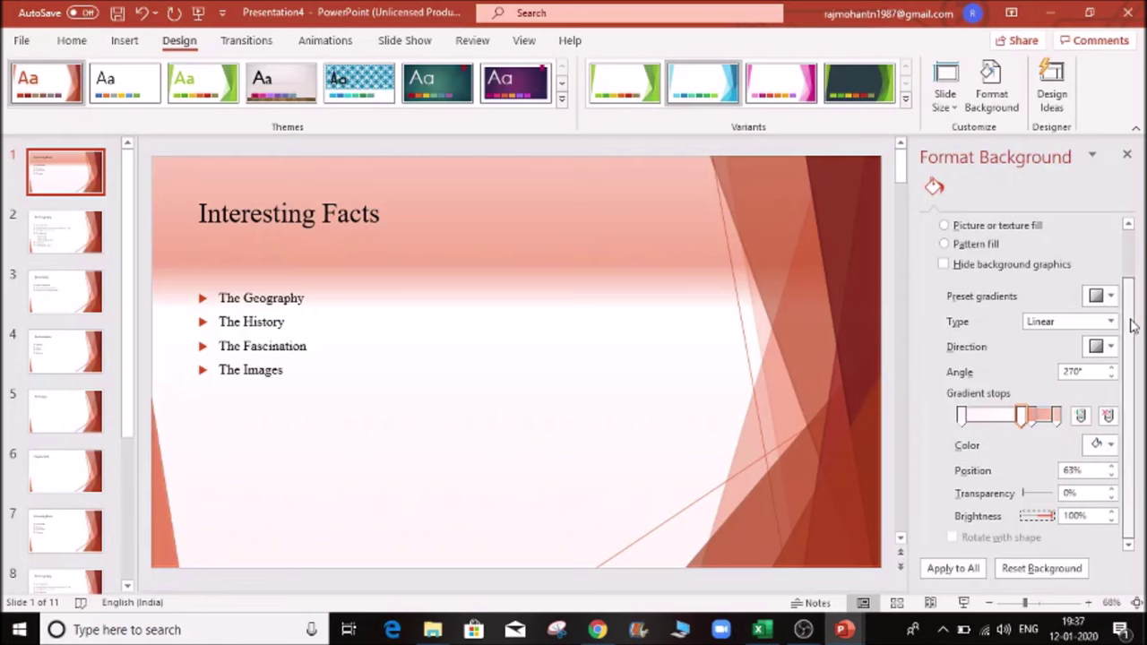
- Try white speckled, green marble and beige woven textures, then switch to a dotted pattern fill
scroll(1132, 318, up, 2)
click(947, 289)
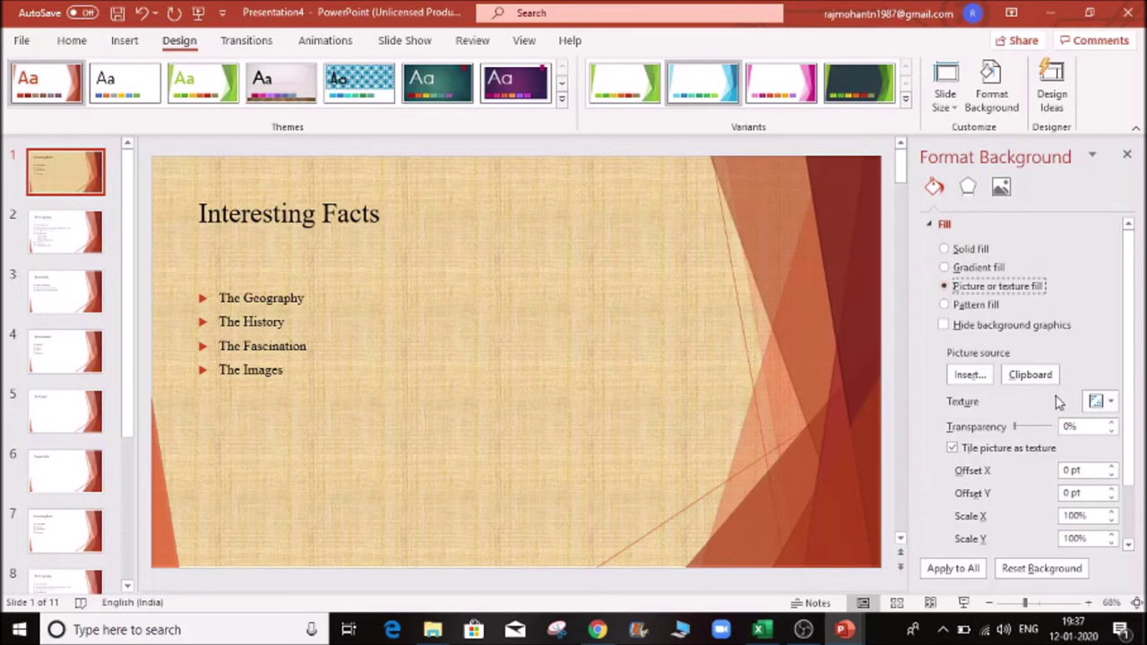
click(1112, 402)
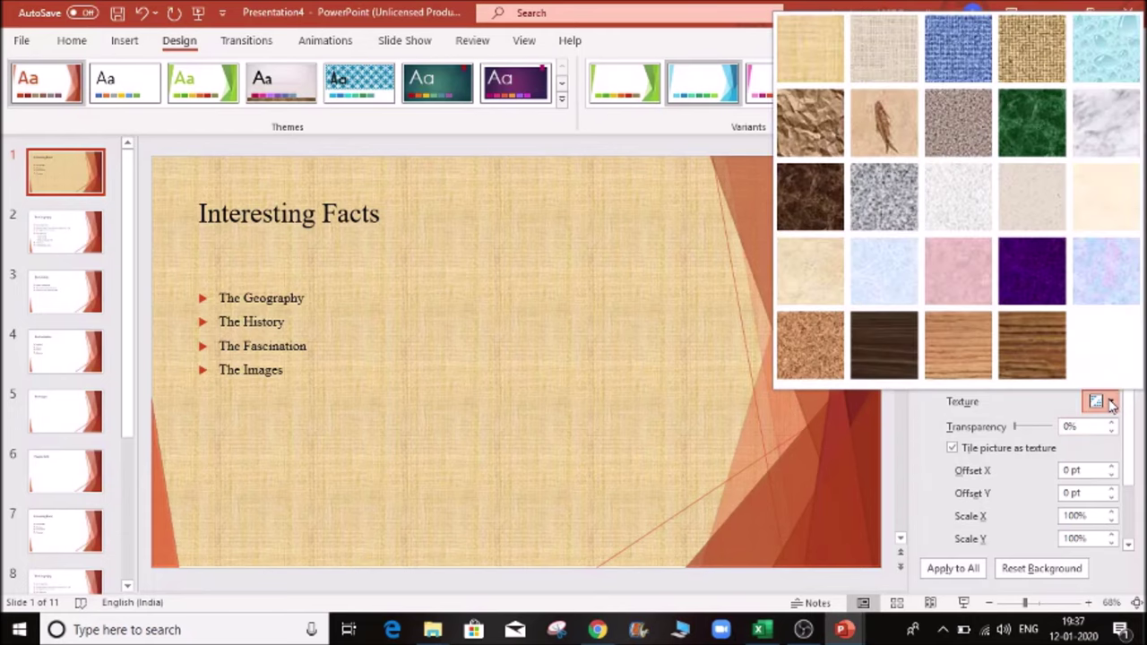
click(958, 214)
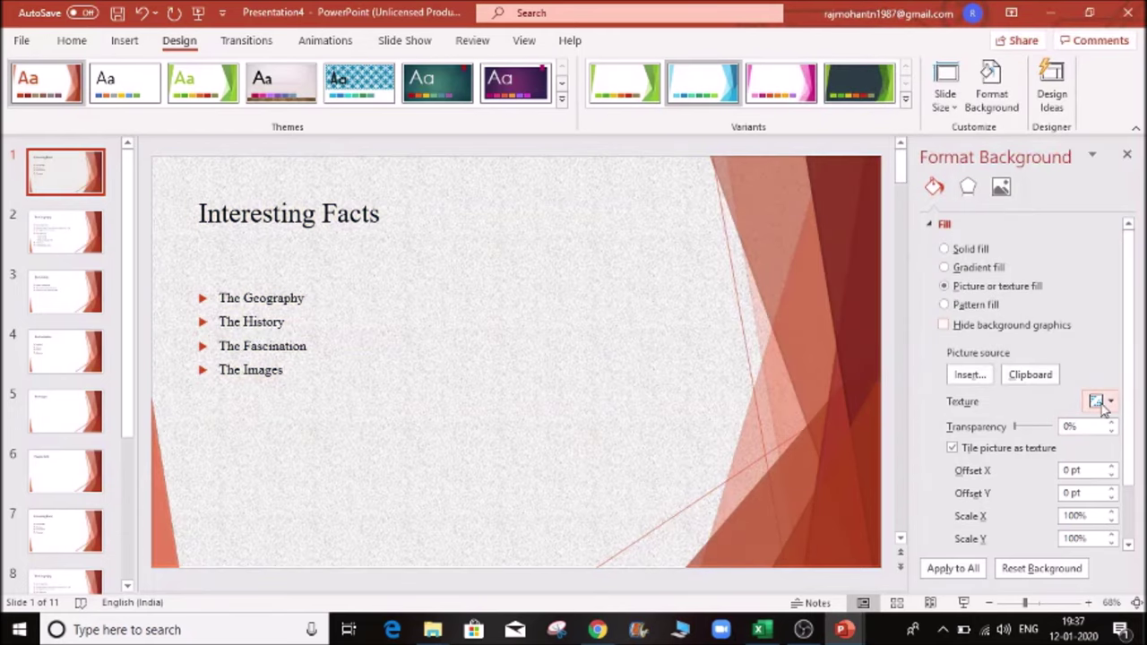
click(1105, 403)
click(1029, 130)
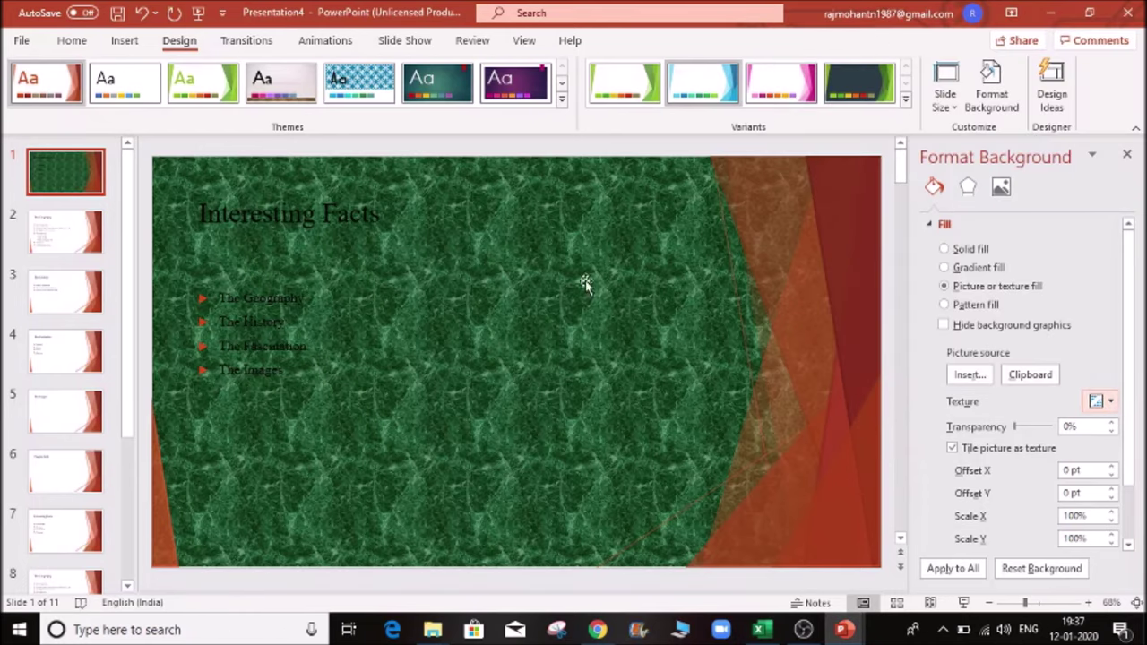
click(1105, 403)
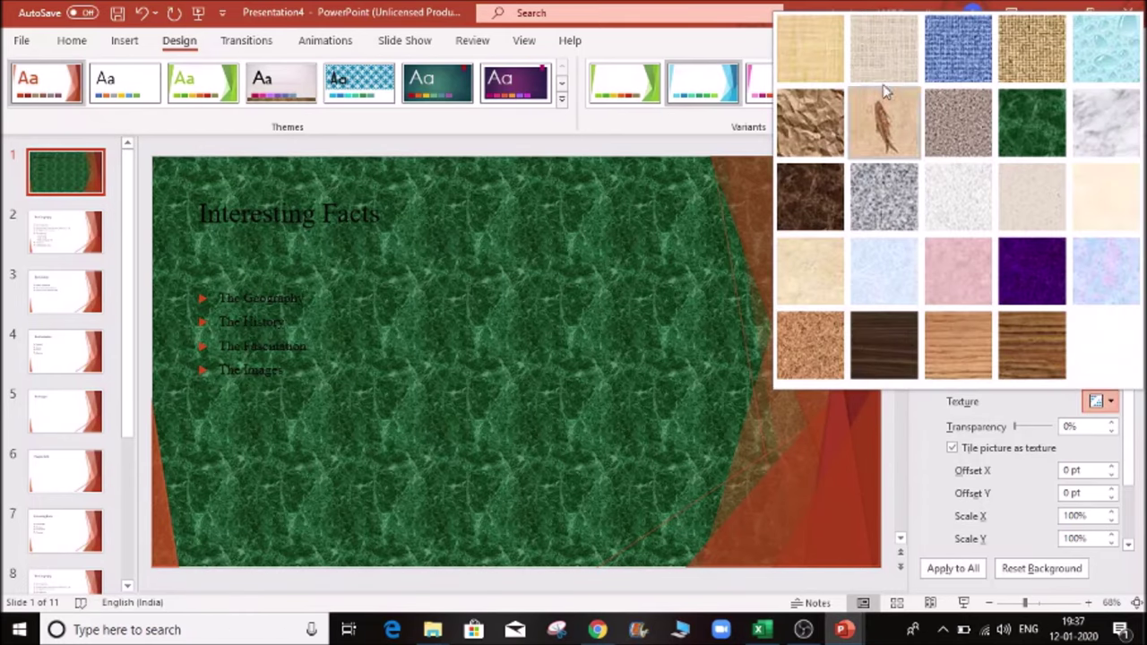
click(811, 39)
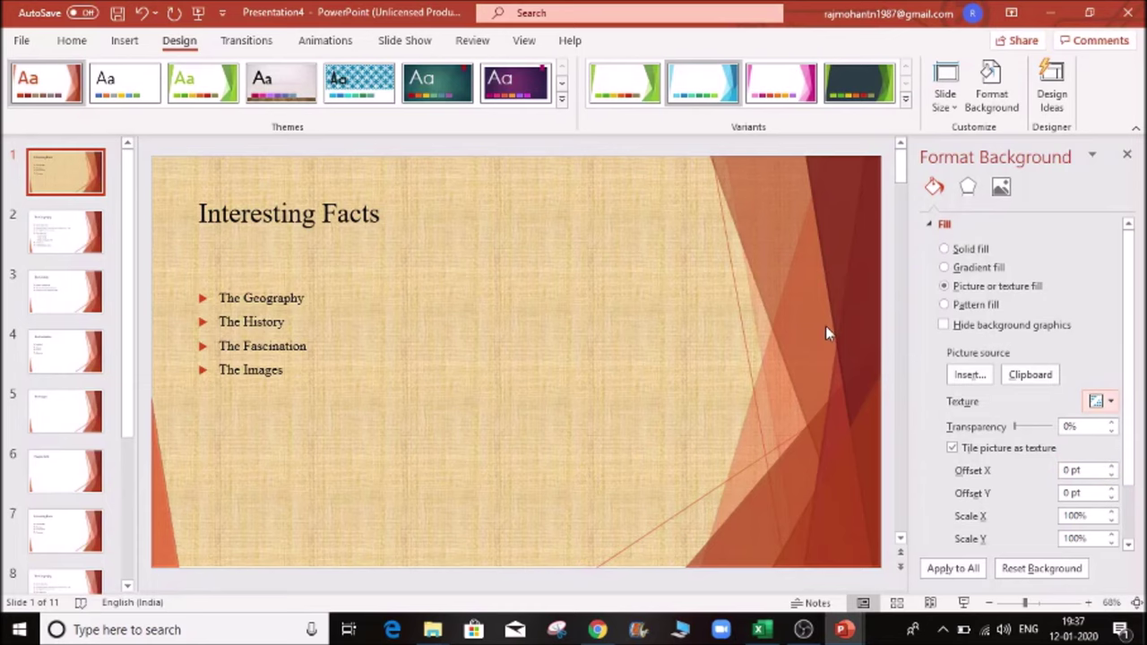
click(946, 305)
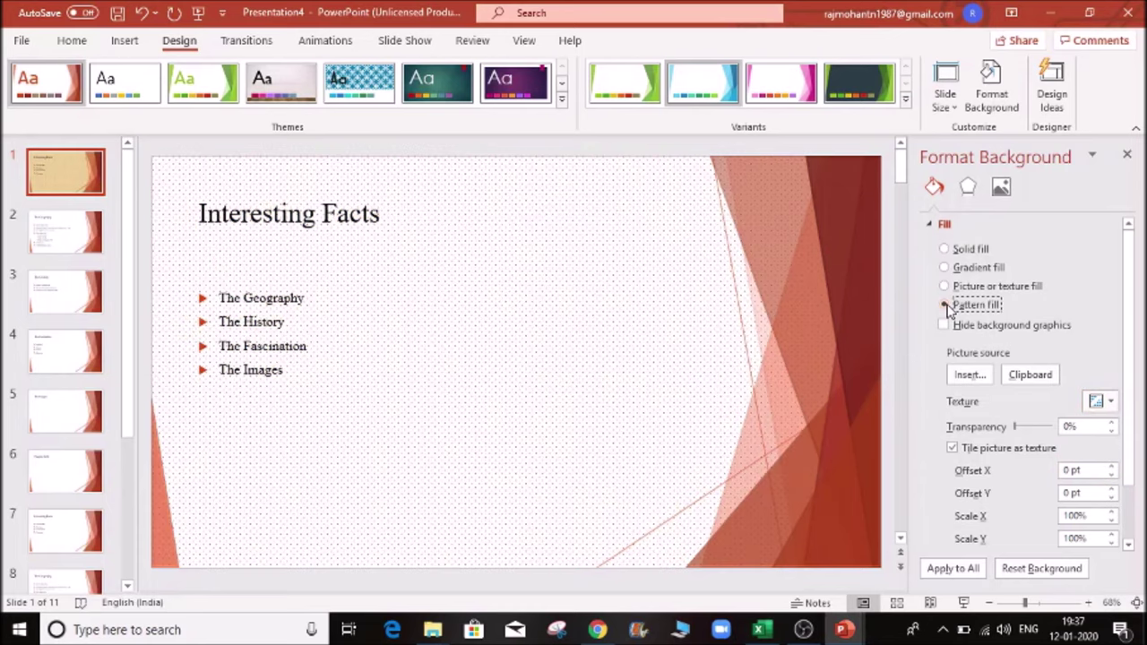
- Try diagonal, dashed and zigzag background patterns, then return to the dotted pattern
click(1020, 418)
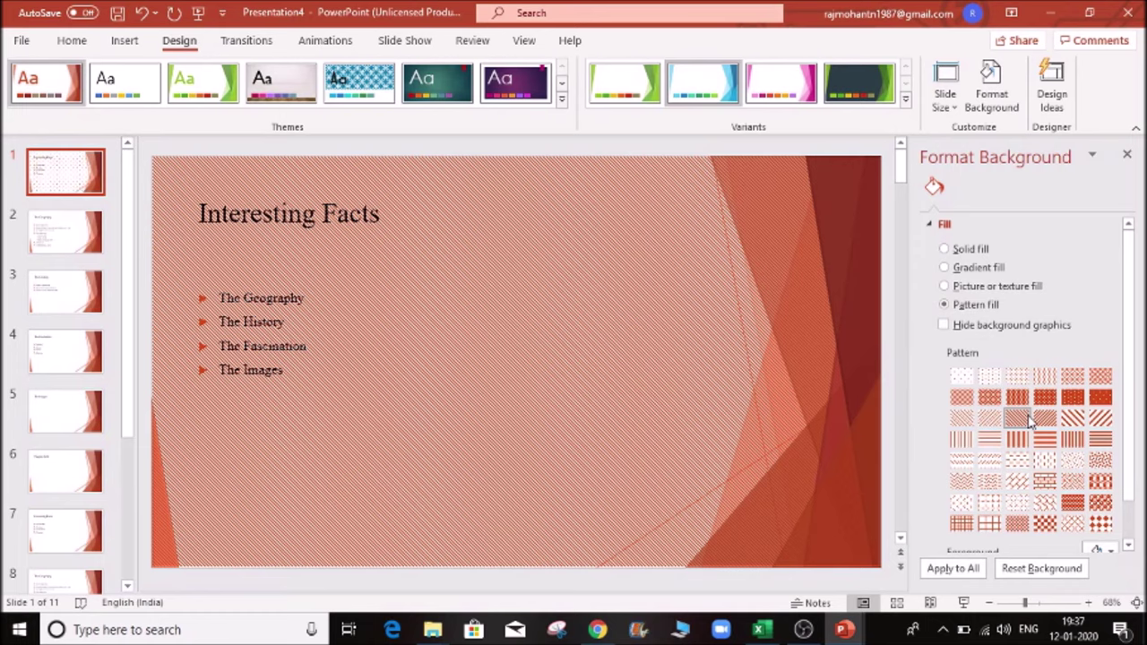
click(1022, 459)
click(1045, 523)
click(961, 481)
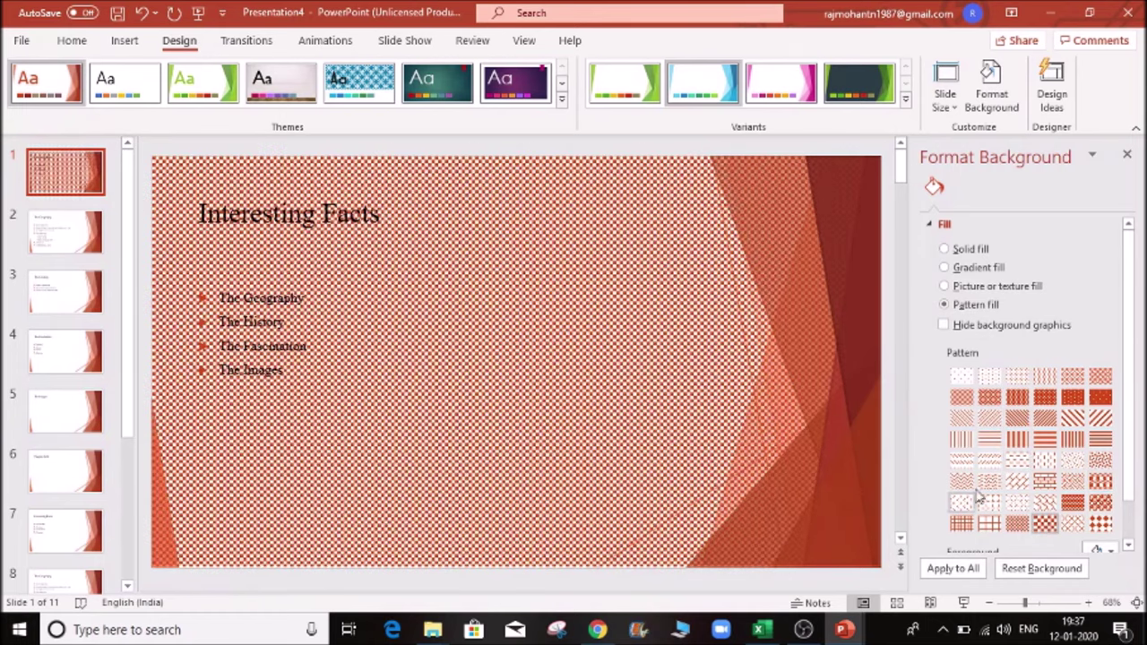
click(989, 481)
click(962, 377)
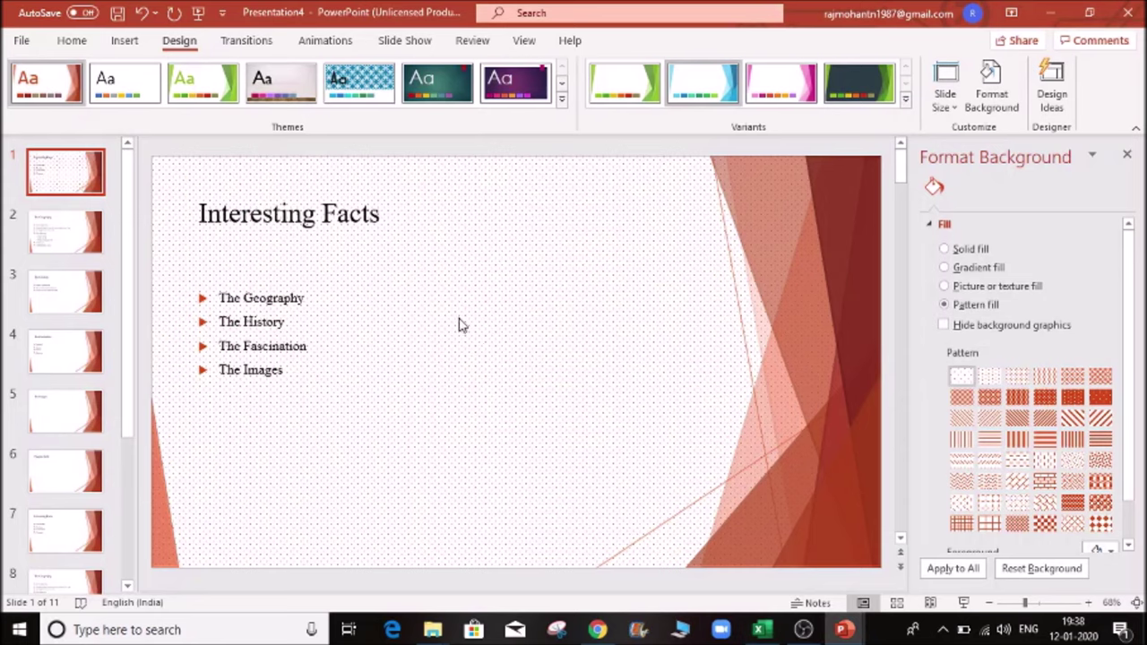
- Keep the red background graphics showing and apply the dotted background to all slides
click(947, 327)
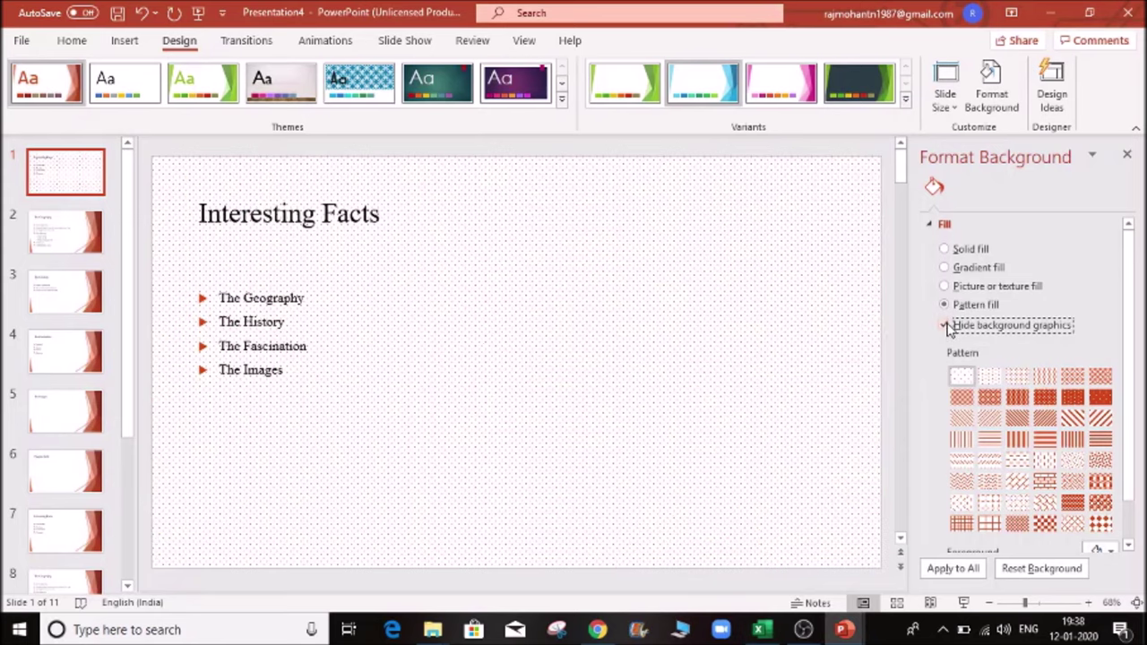
click(946, 328)
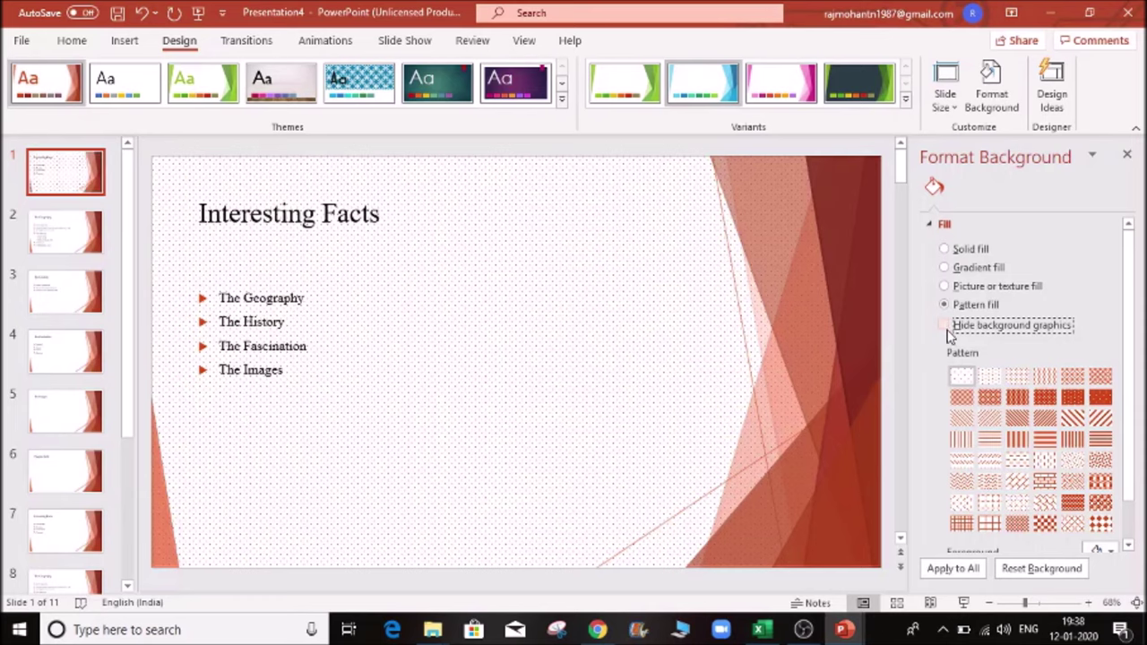
click(946, 327)
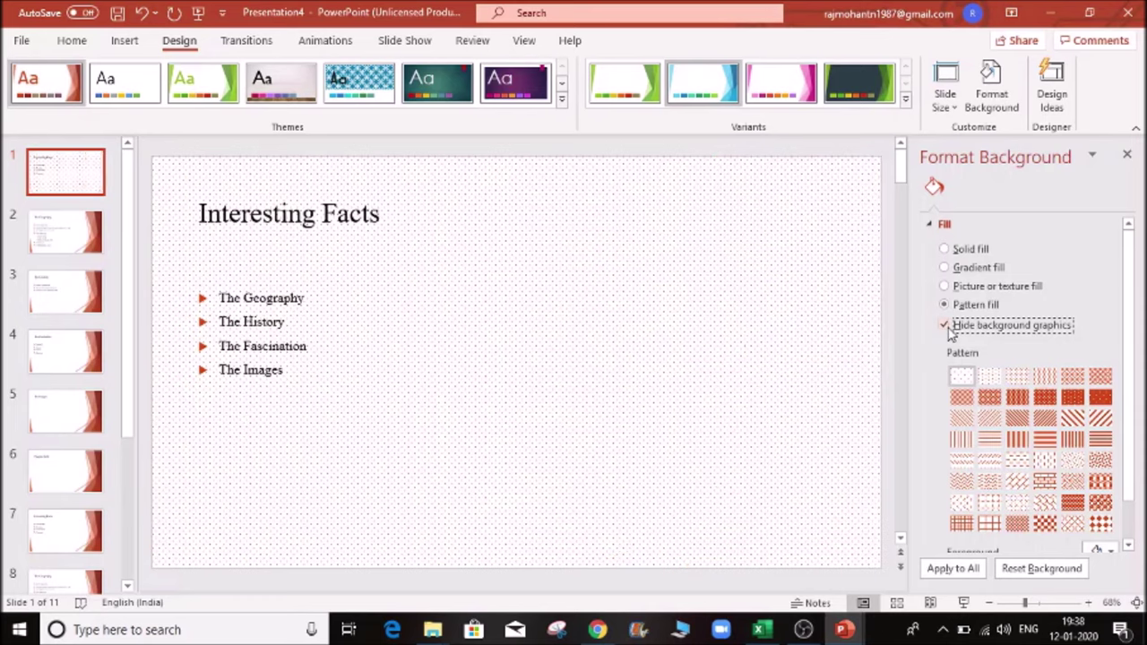
click(947, 327)
click(953, 568)
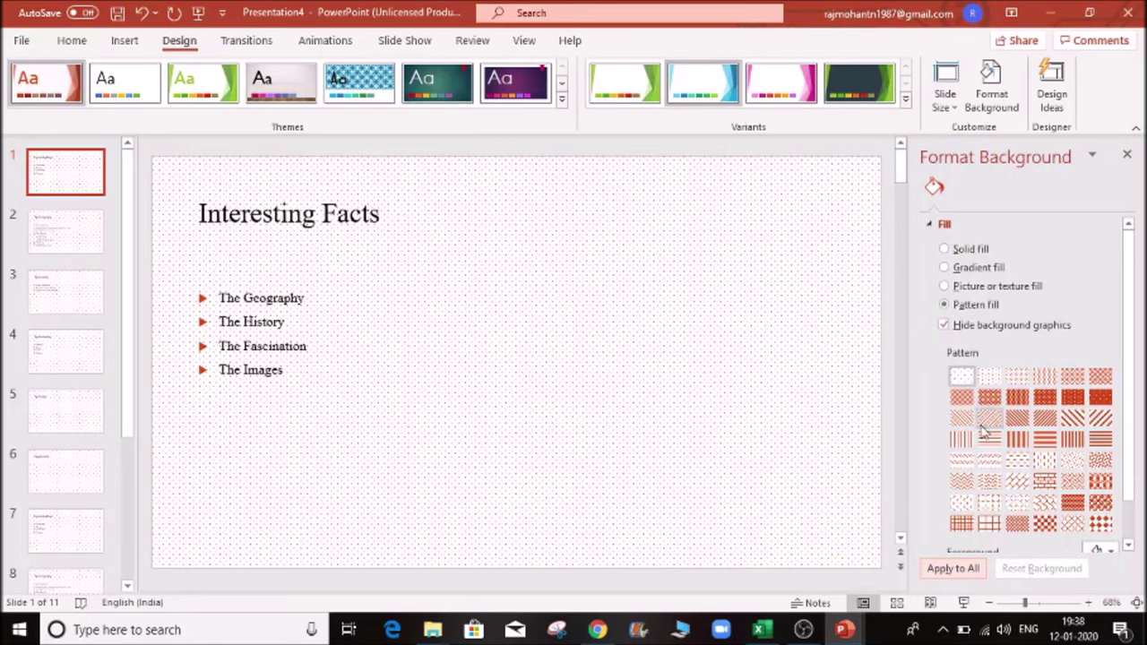
click(960, 384)
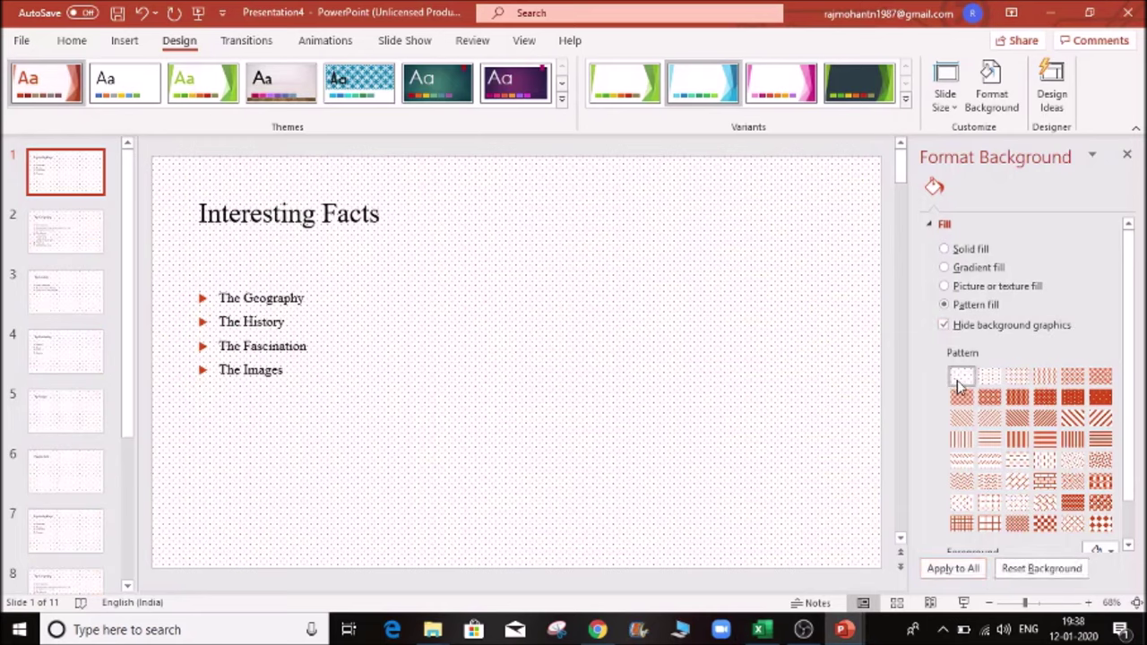
click(945, 325)
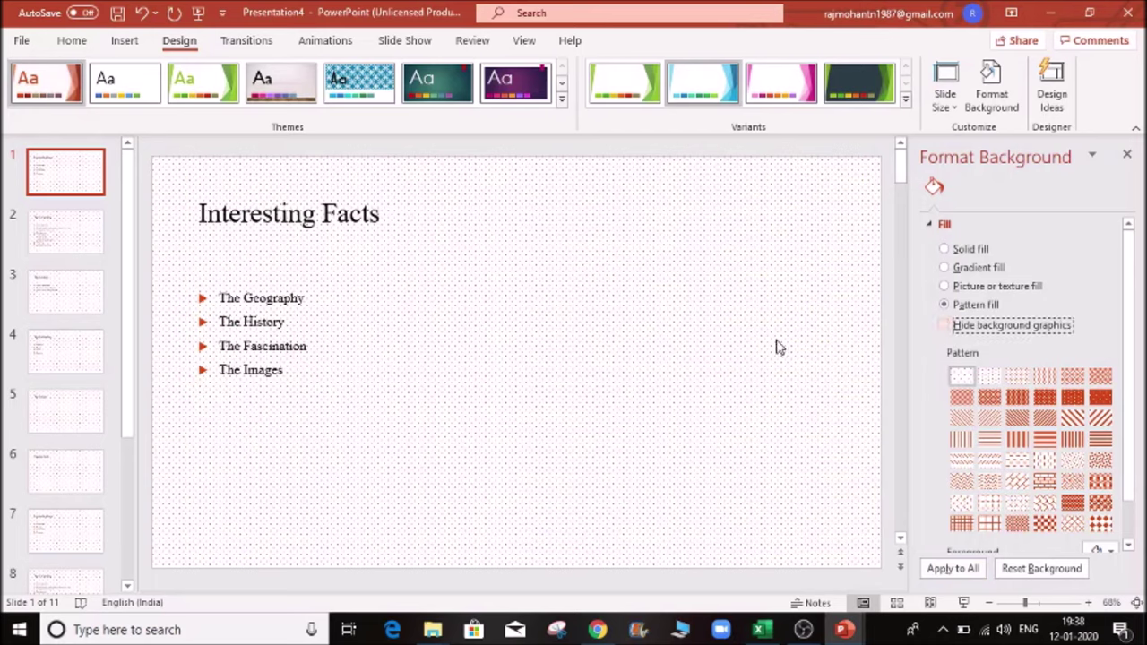
click(953, 568)
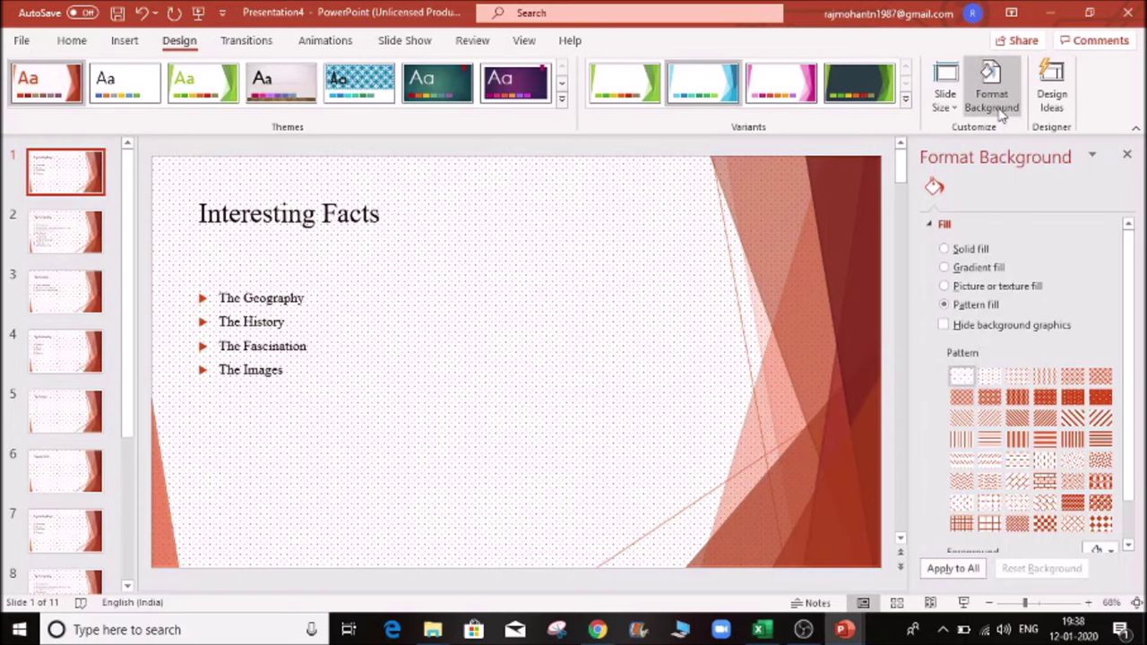
click(1056, 101)
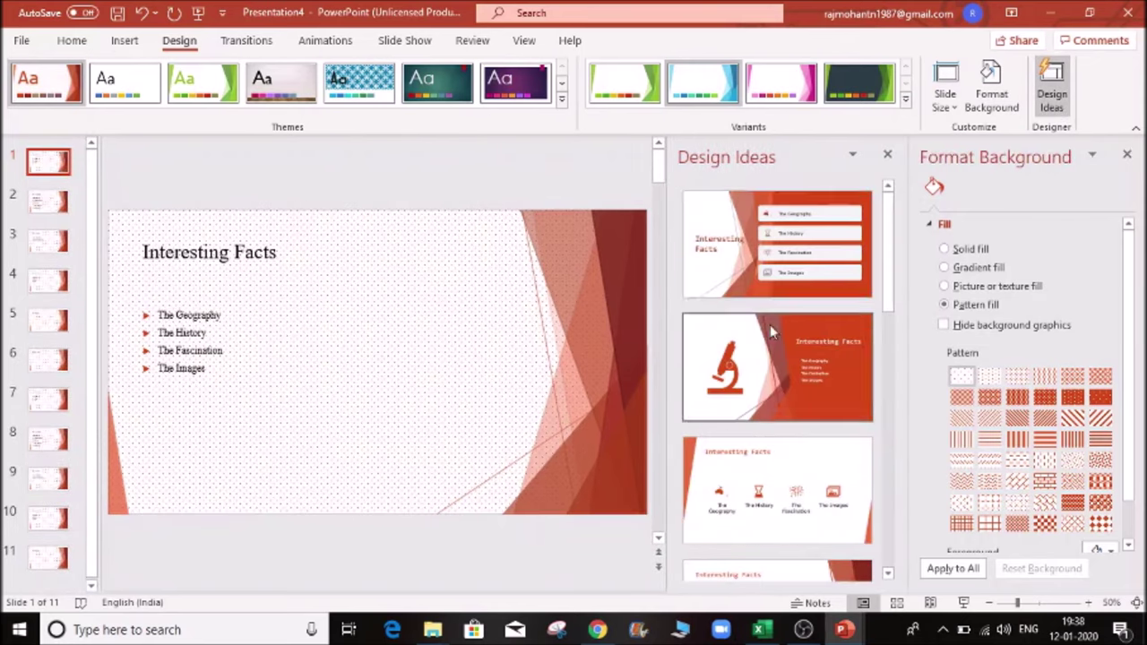
- Try the four-box, microscope and icon-row Design Ideas, choosing the diamond tile layout
click(784, 274)
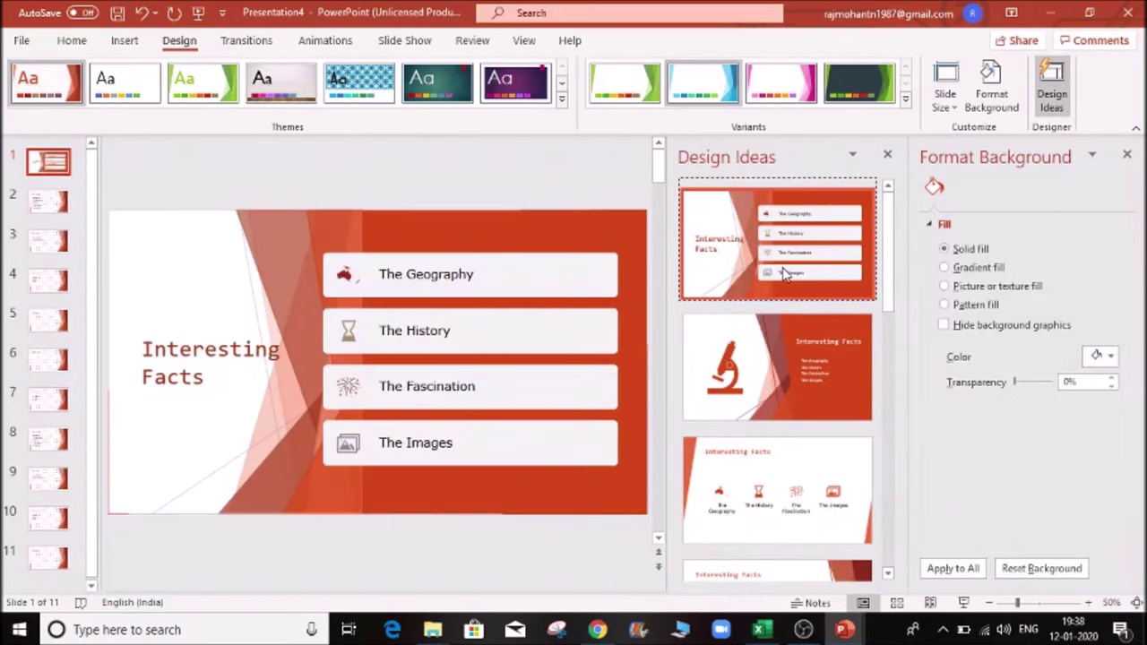
click(791, 376)
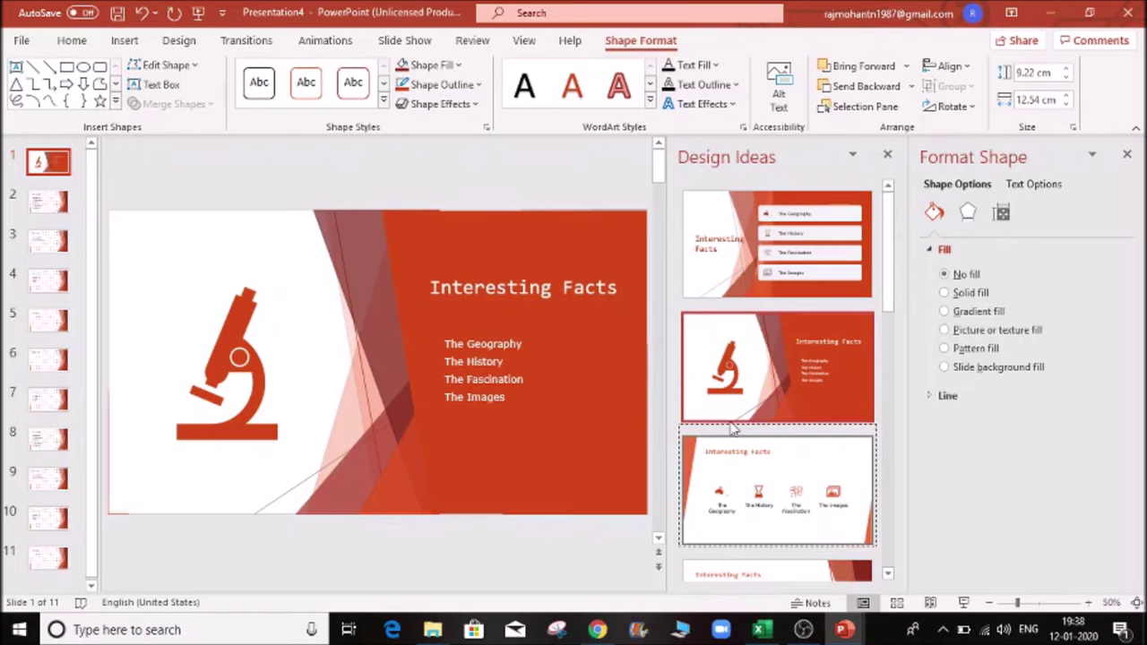
click(820, 497)
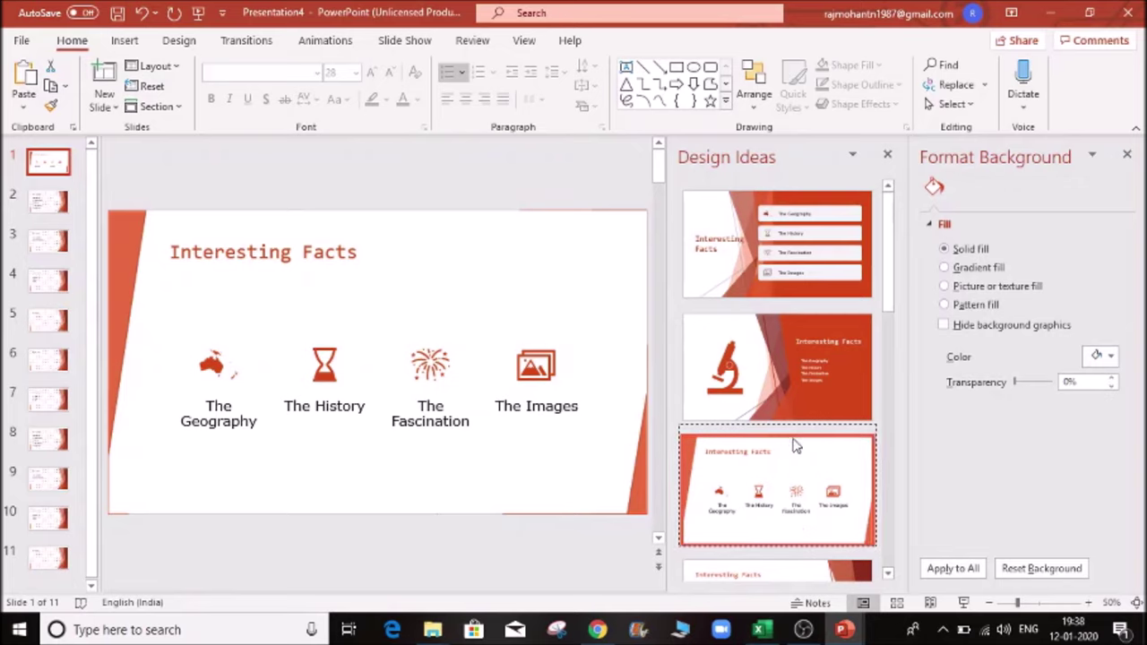
scroll(794, 441, down, 1)
click(791, 515)
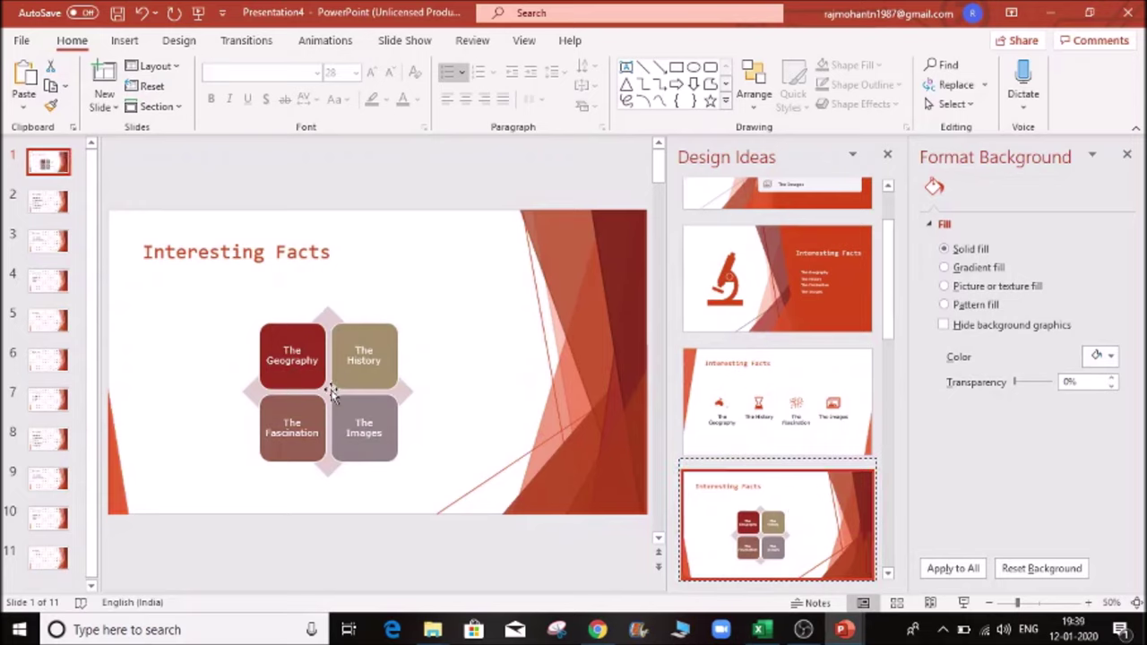
- Apply the current background to all slides, review them, and close Format Background
click(953, 569)
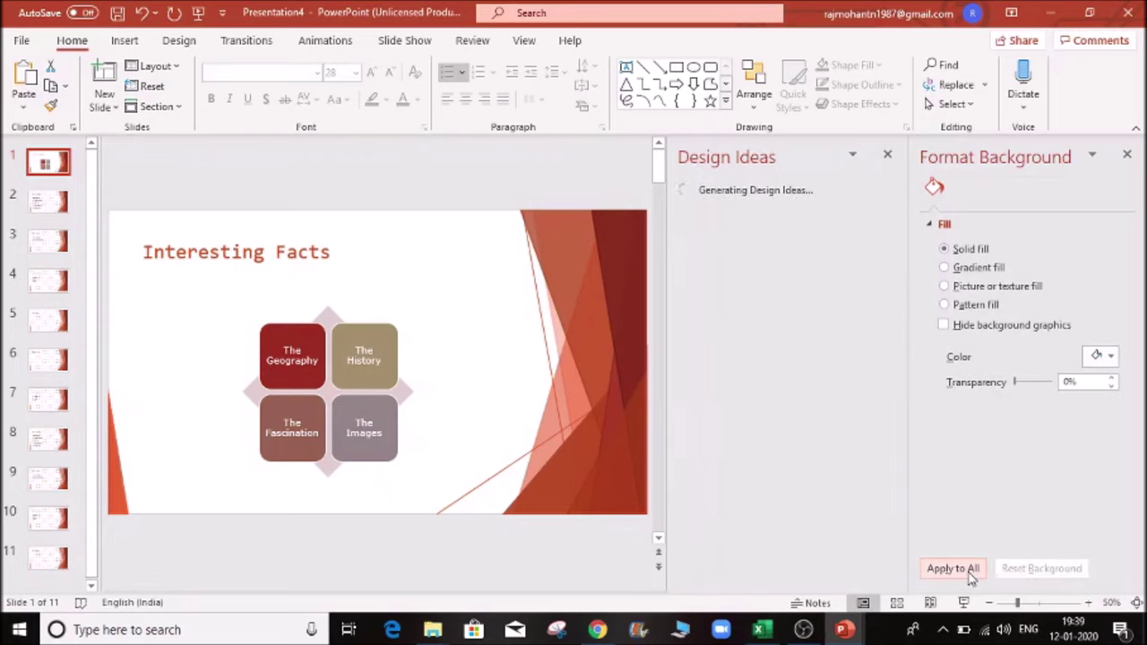
click(58, 206)
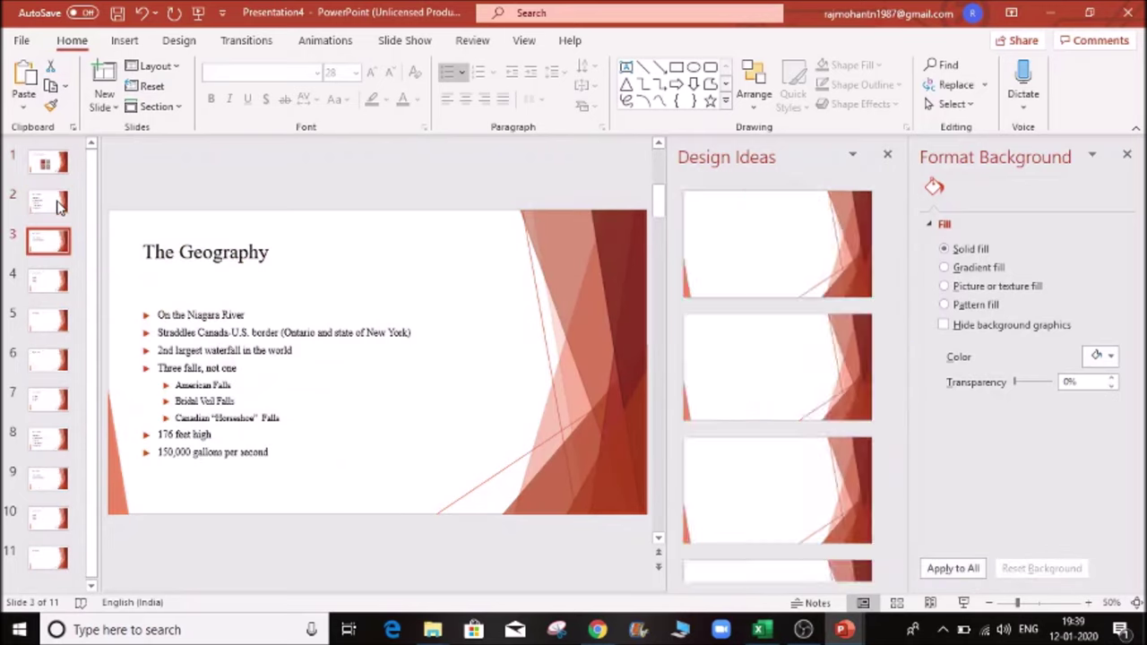
key(Down)
key(Up)
key(Up)
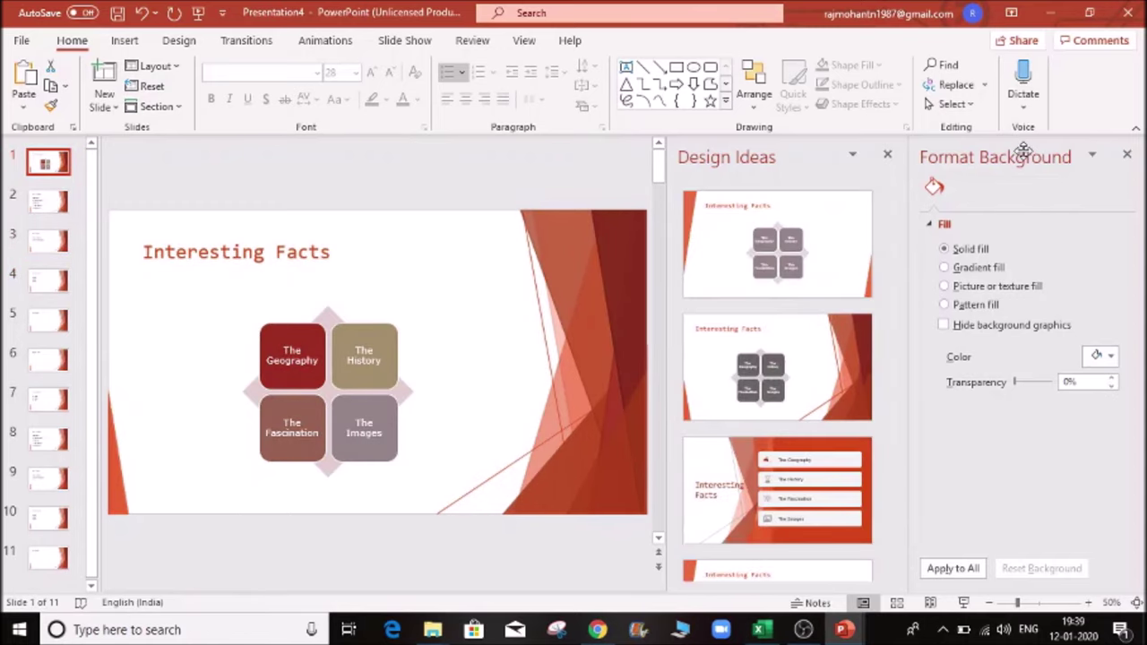
click(1127, 155)
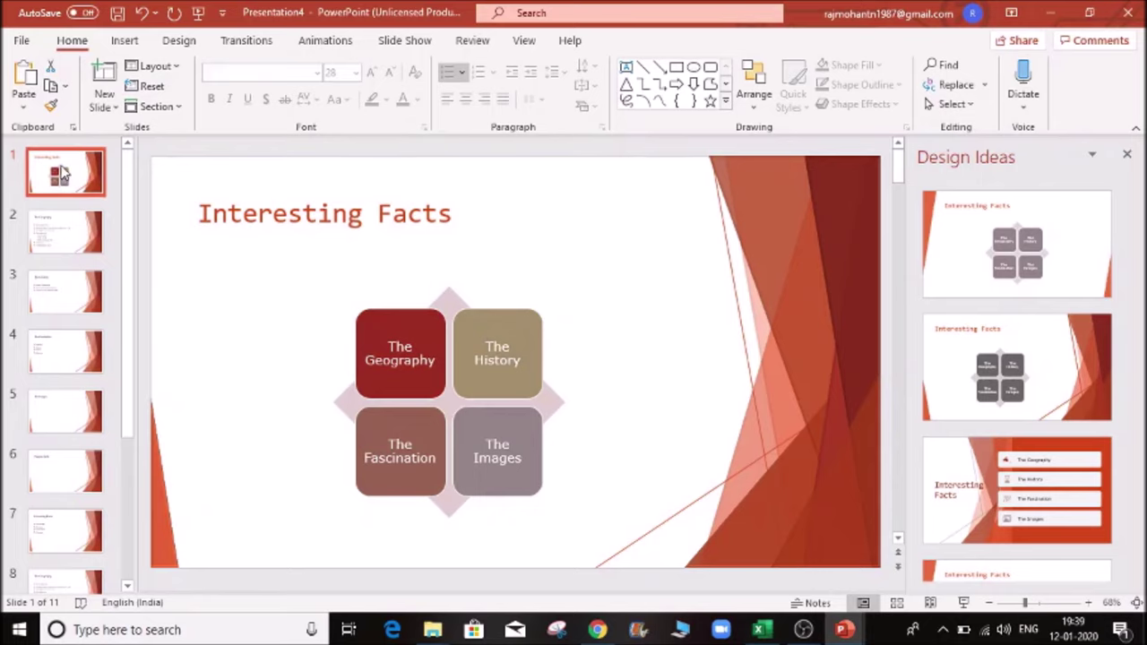
- Start a new blank presentation, then close the Niagara deck Presentation4 without saving
key(ctrl+n)
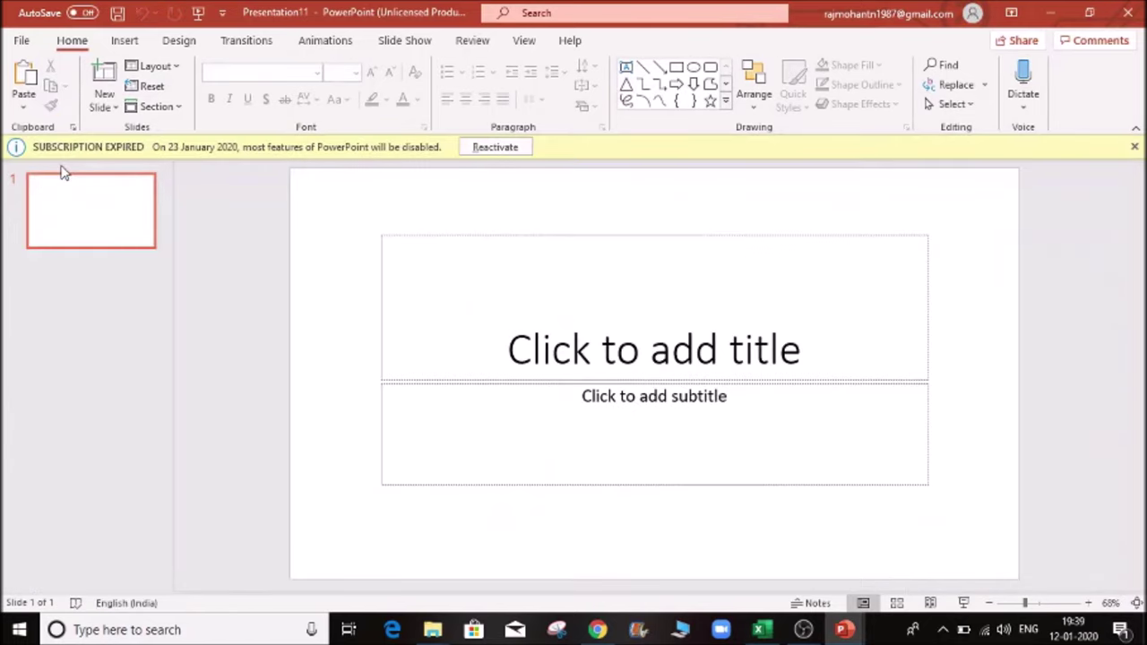
click(1134, 146)
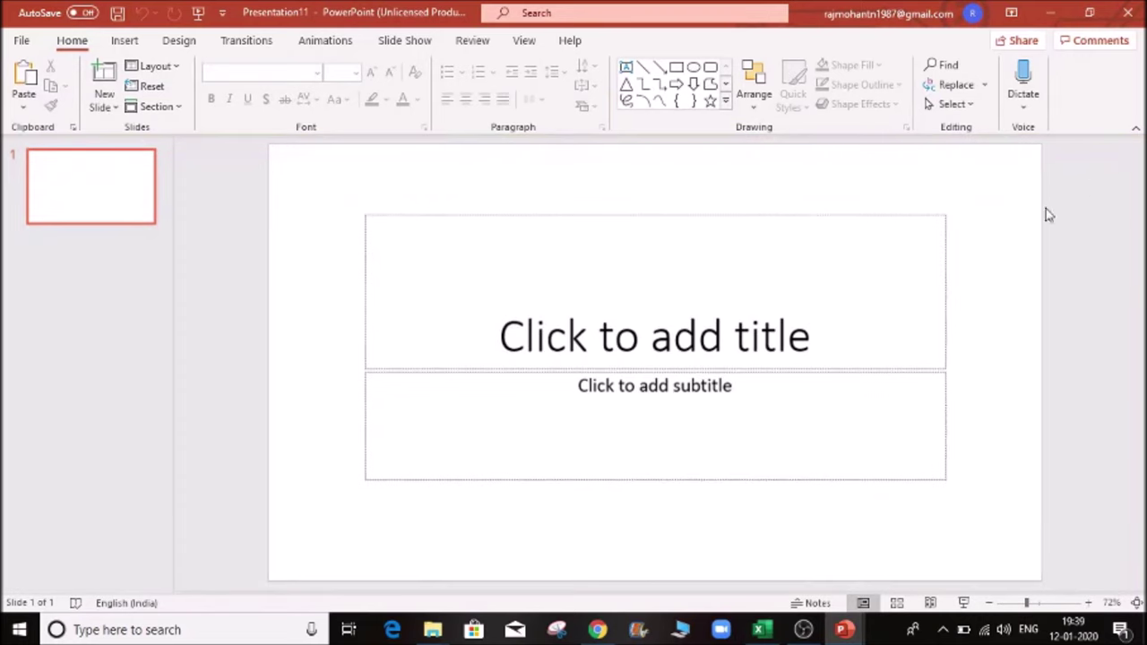
key(alt+Tab)
key(alt+F4)
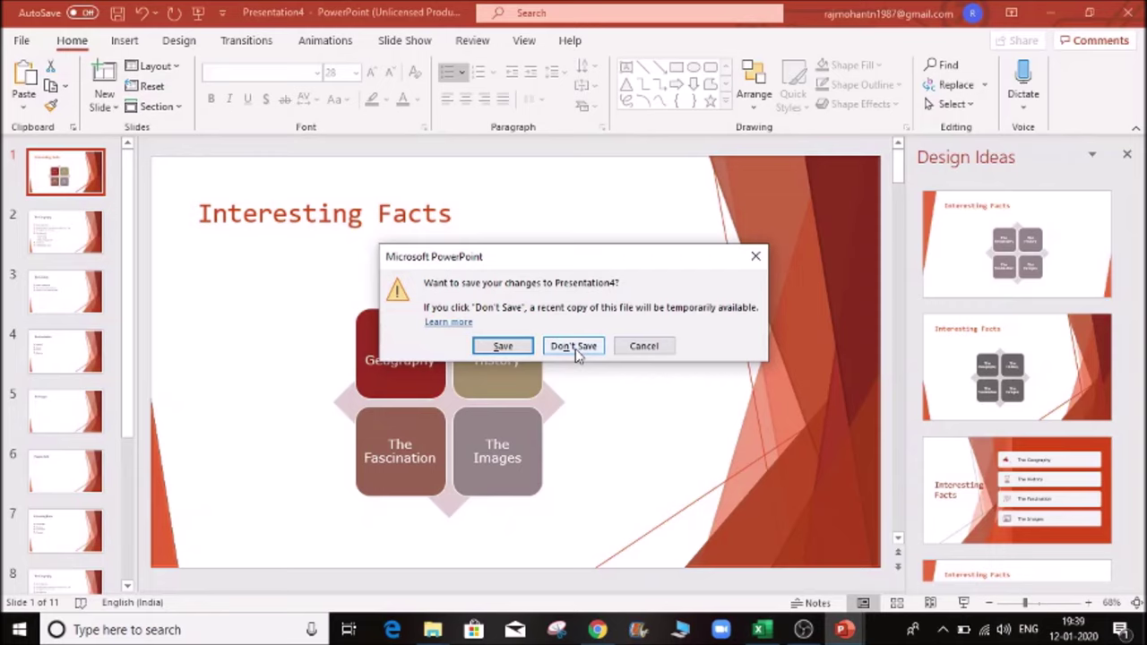
click(575, 349)
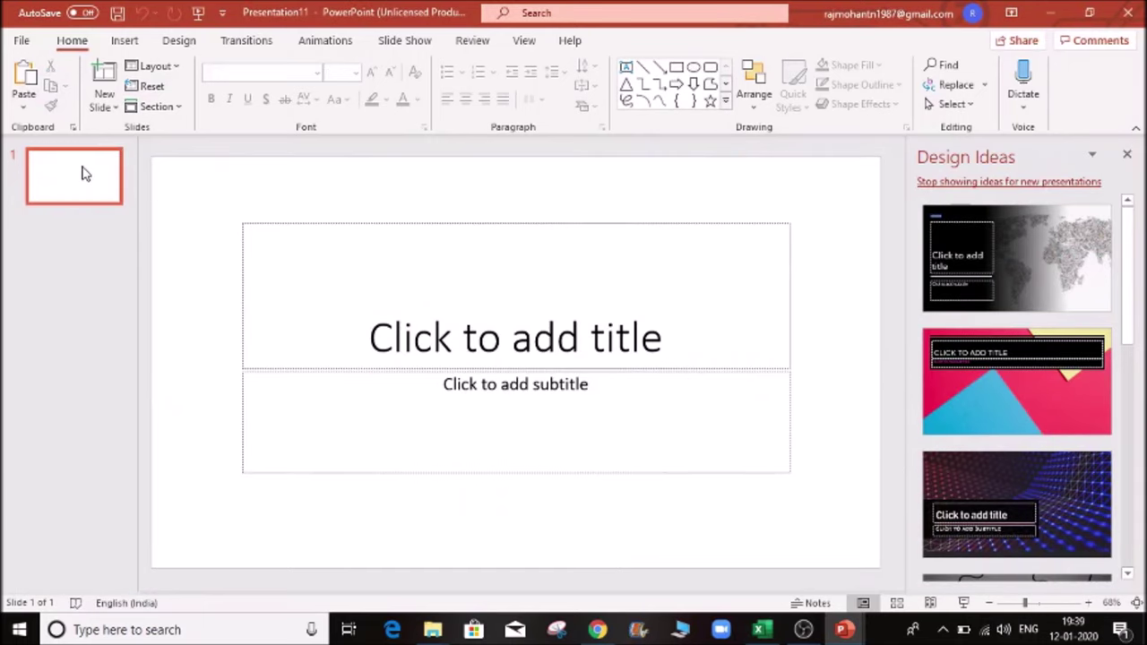
click(102, 105)
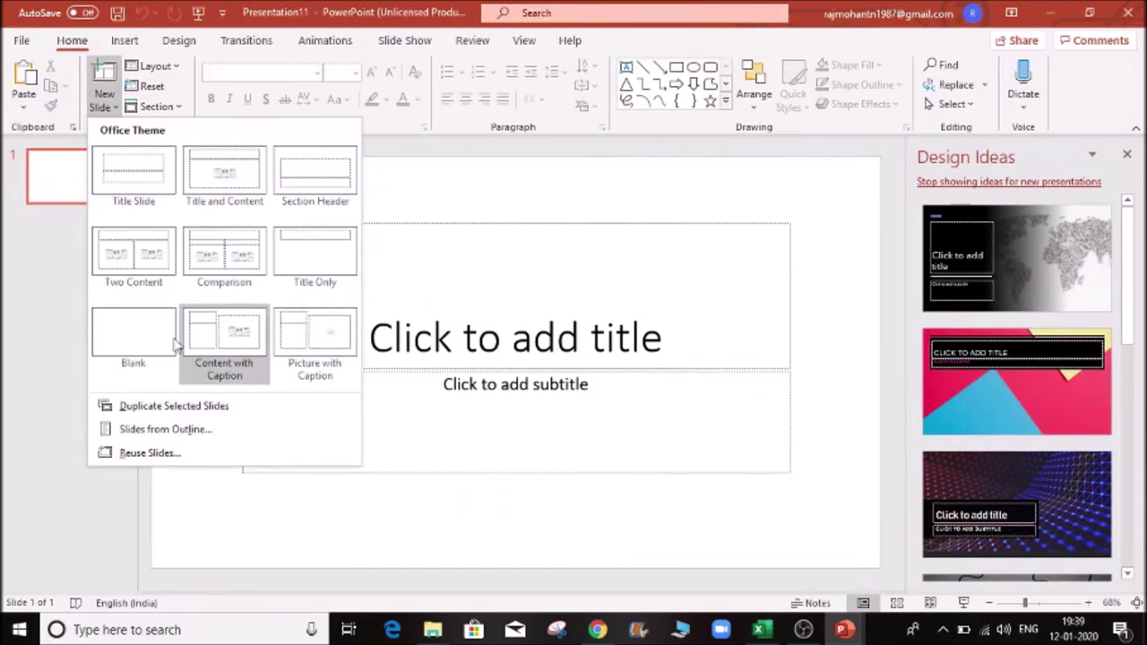
- Replace the title slide with a single Blank layout slide and launch the Online Pictures browser
click(135, 332)
click(89, 174)
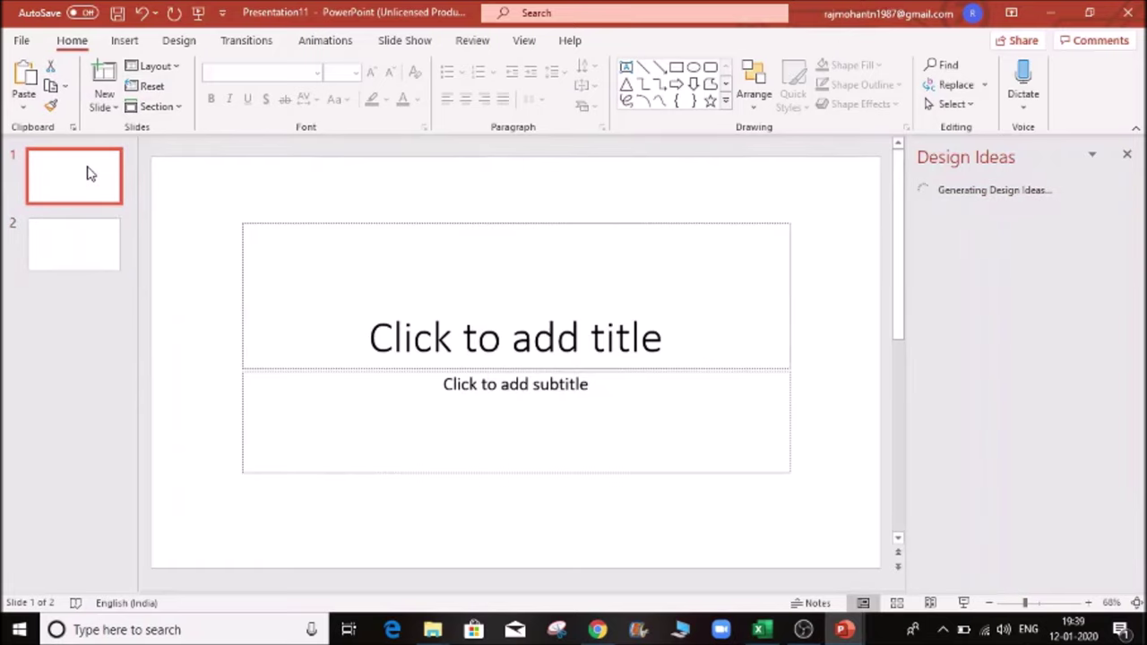
key(Delete)
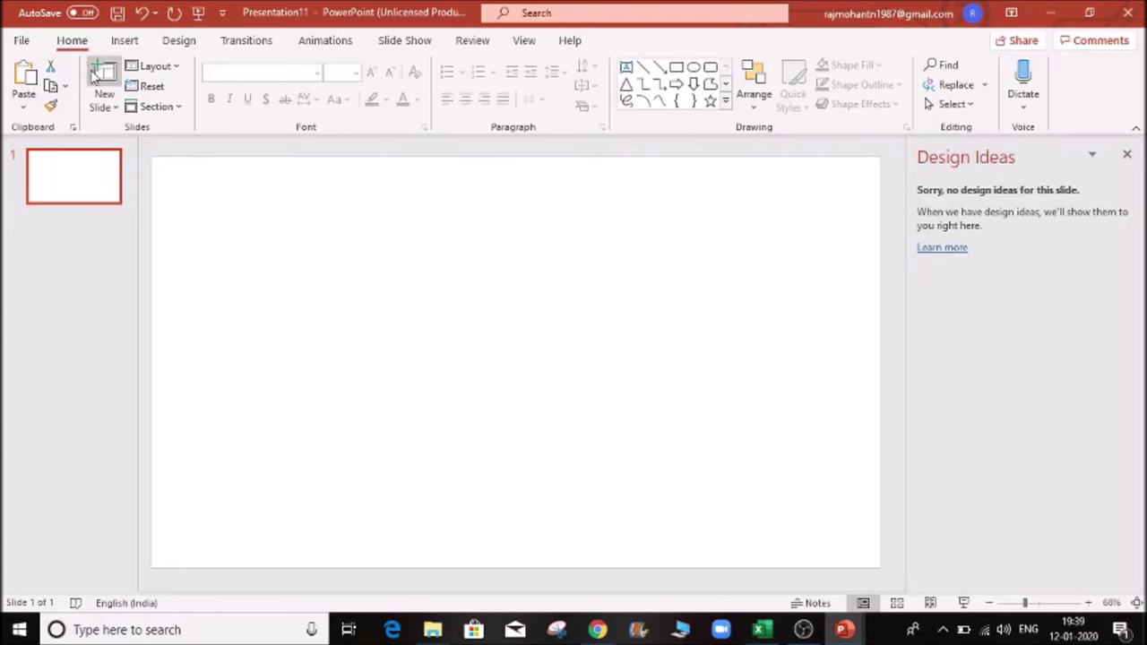
click(125, 41)
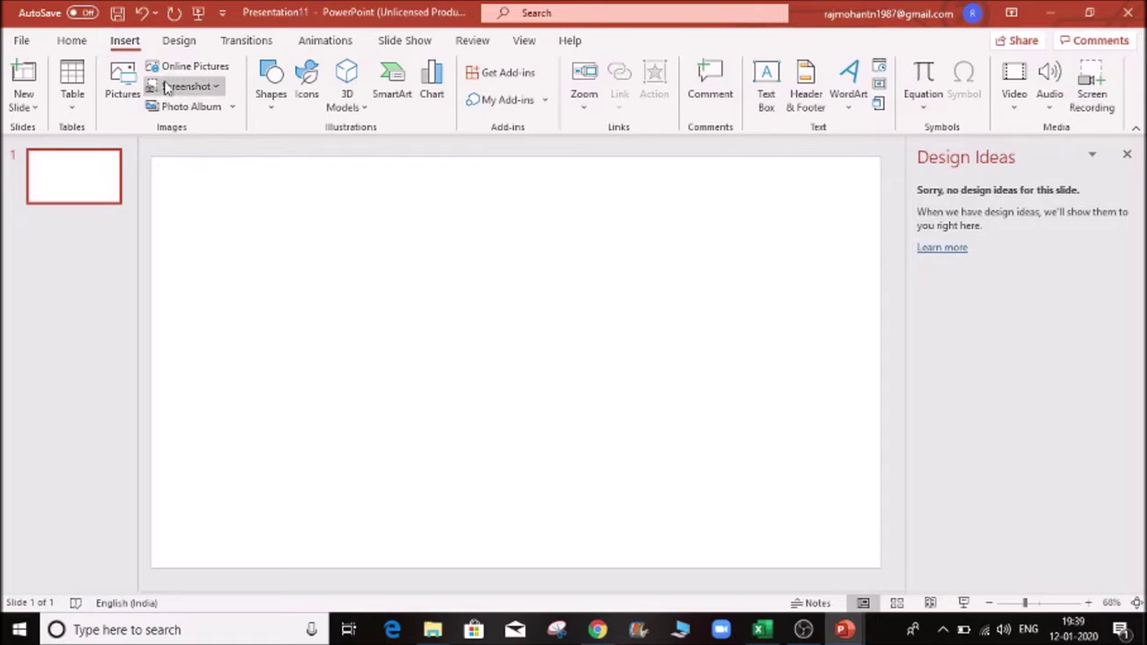
click(209, 69)
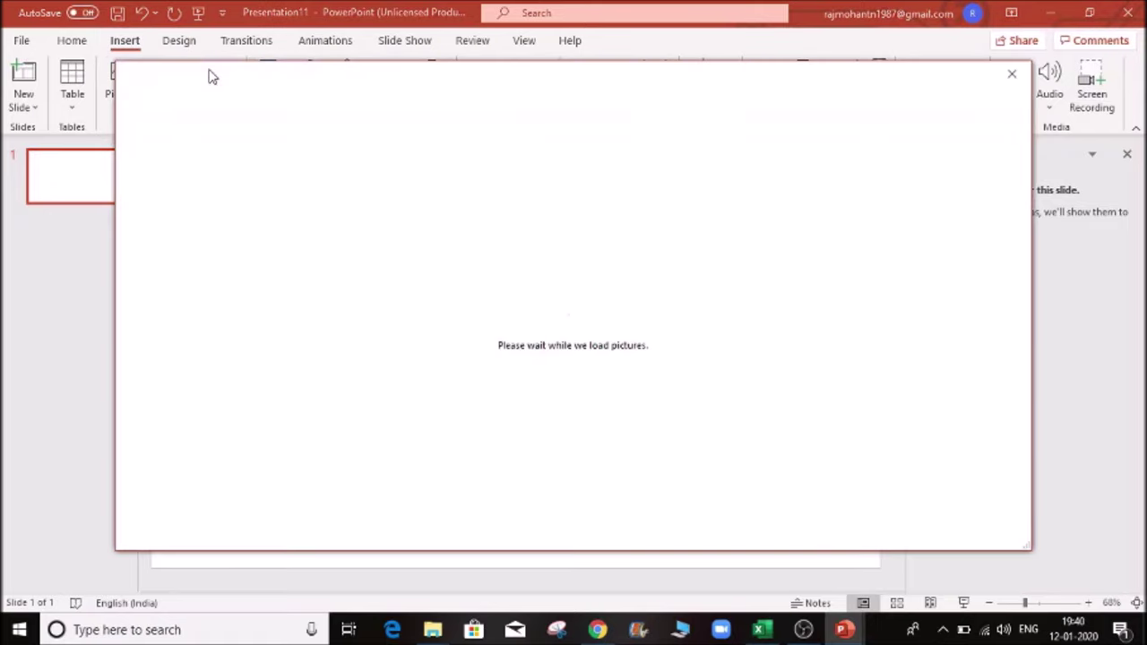
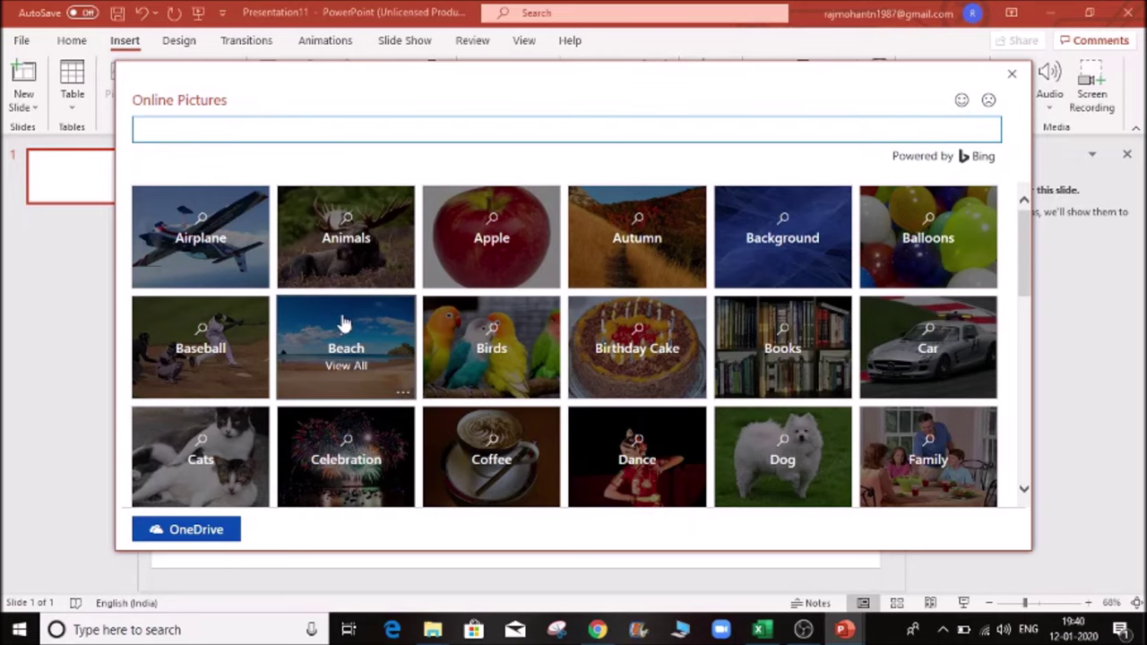
- From the Car results, pick six car photos, including the hot-rod, Mustang and Tesla, and insert them
scroll(345, 385, down, 2)
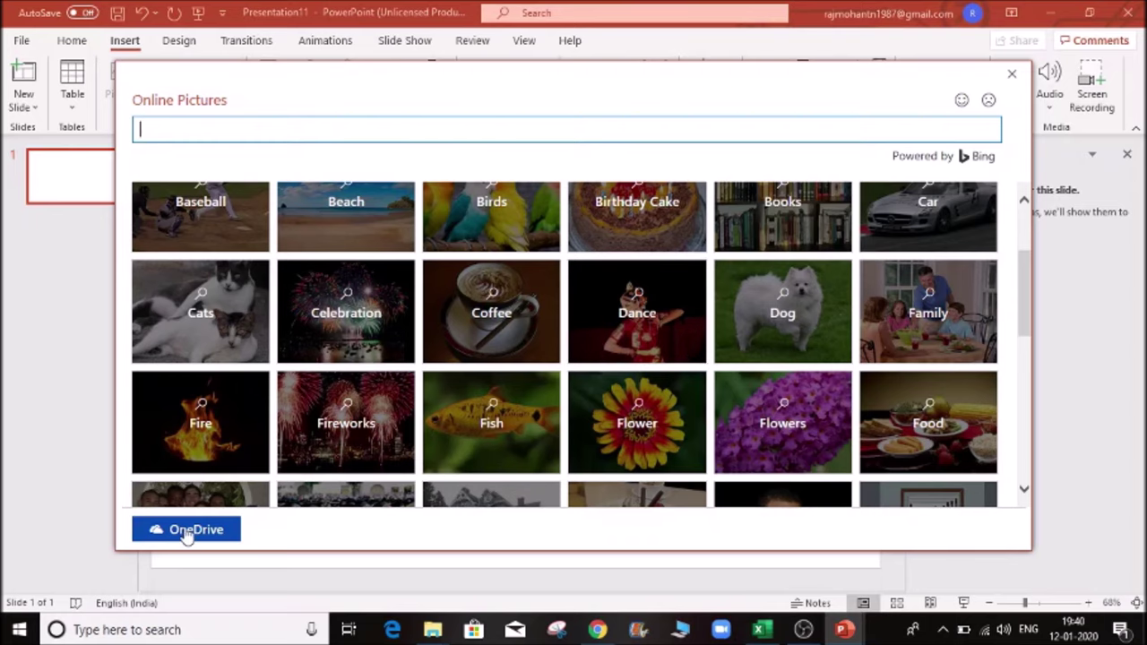
scroll(524, 455, up, 2)
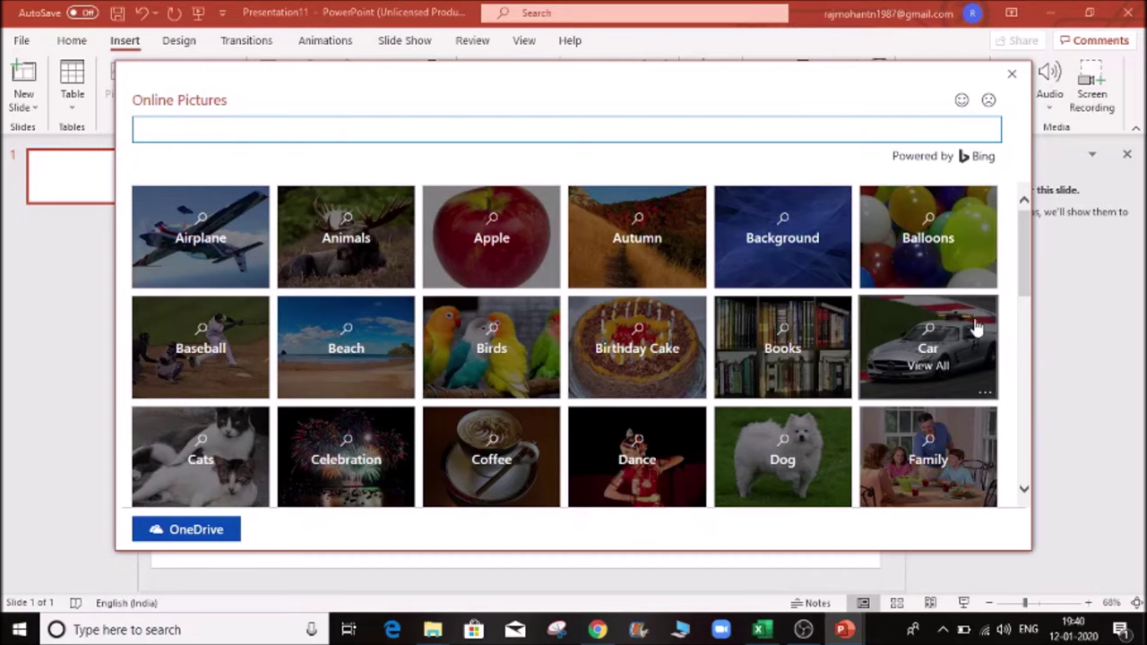
click(914, 337)
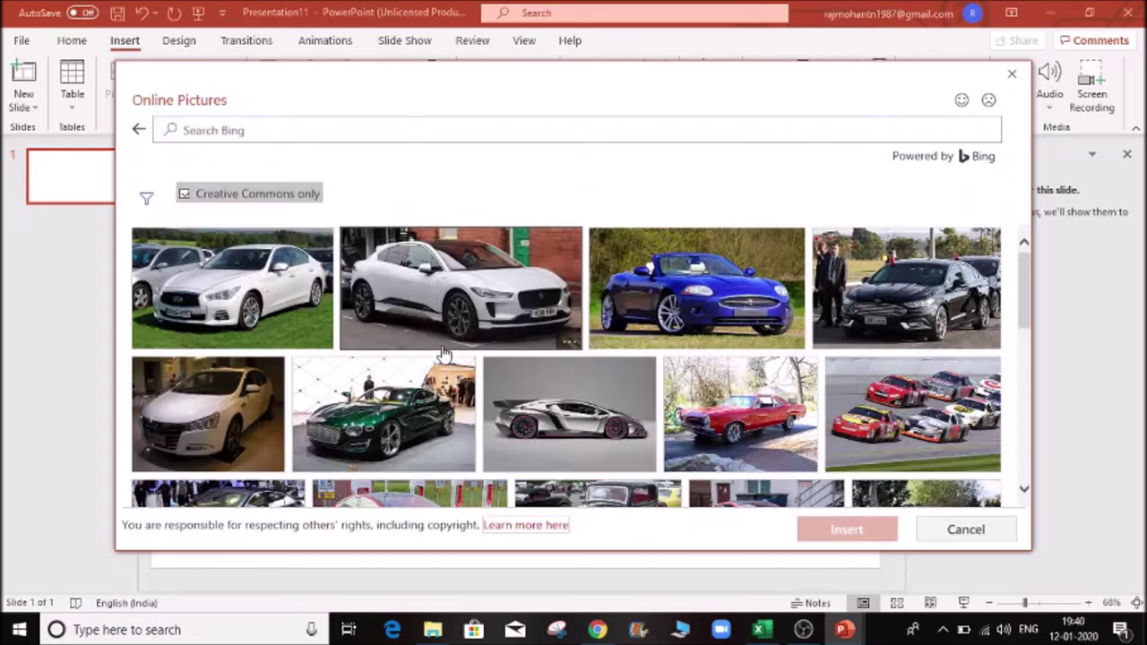
click(257, 307)
click(448, 300)
click(745, 325)
scroll(745, 328, down, 2)
click(641, 379)
click(762, 358)
click(428, 369)
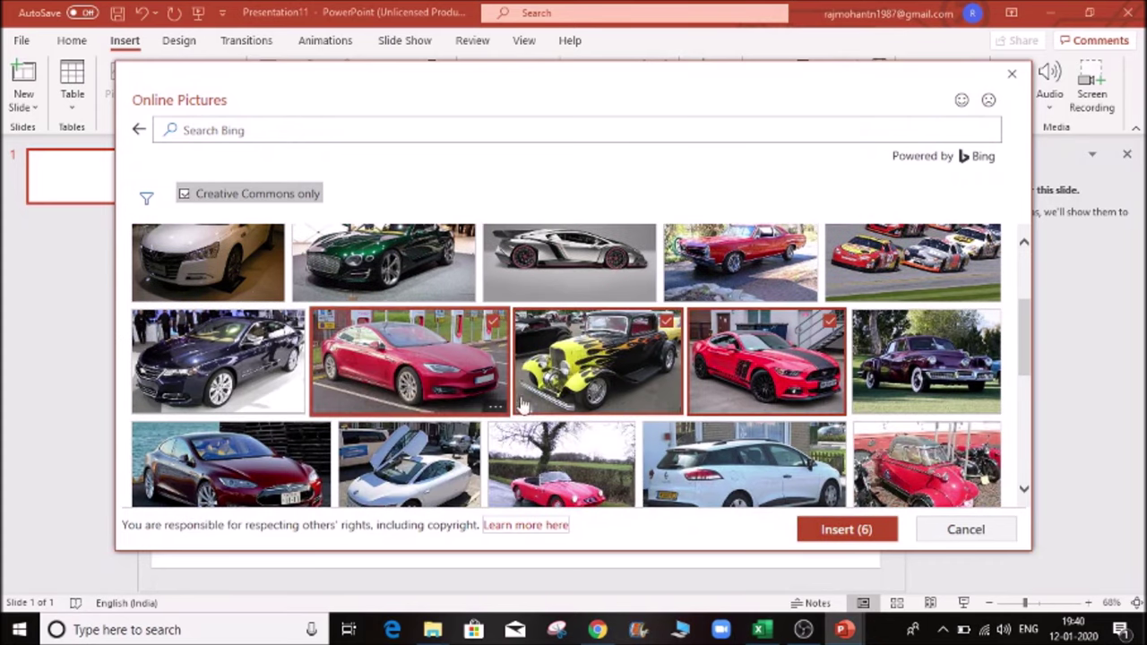
click(833, 536)
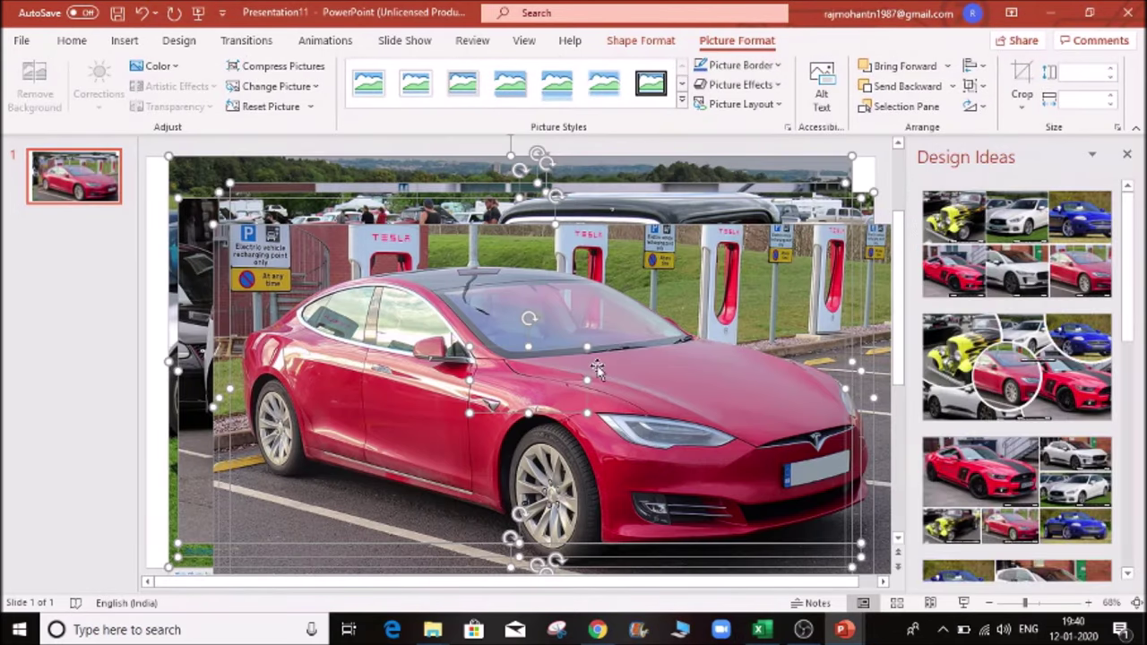
- Try the circular collage and tiled grid design ideas on the car photos, then delete the collage slide
click(1056, 381)
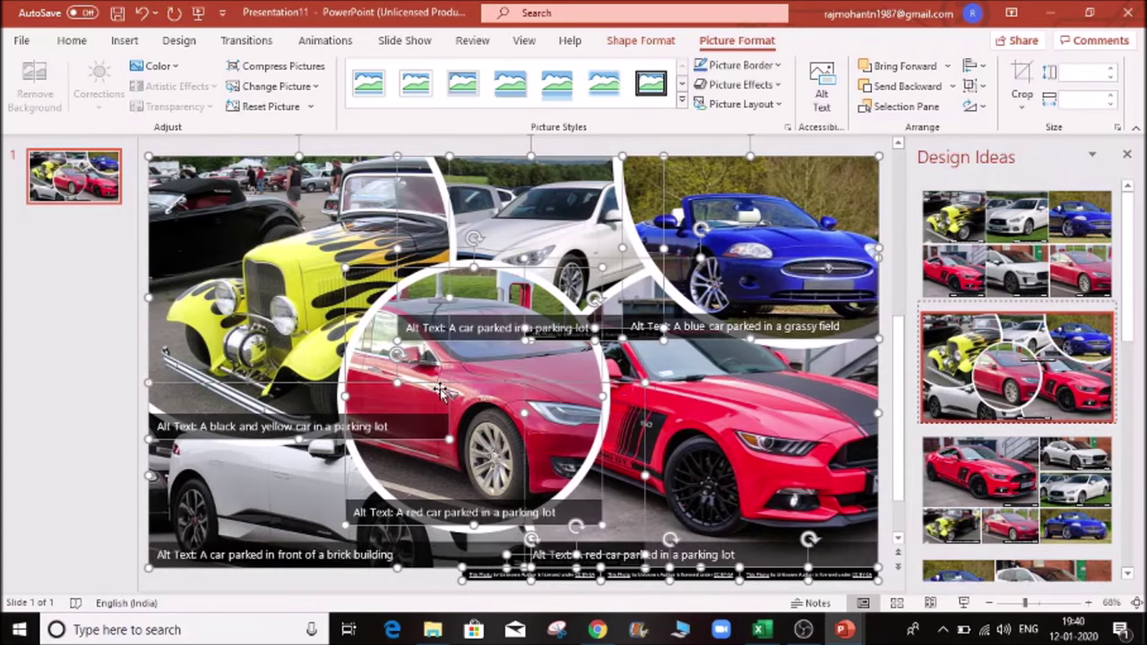
click(1013, 491)
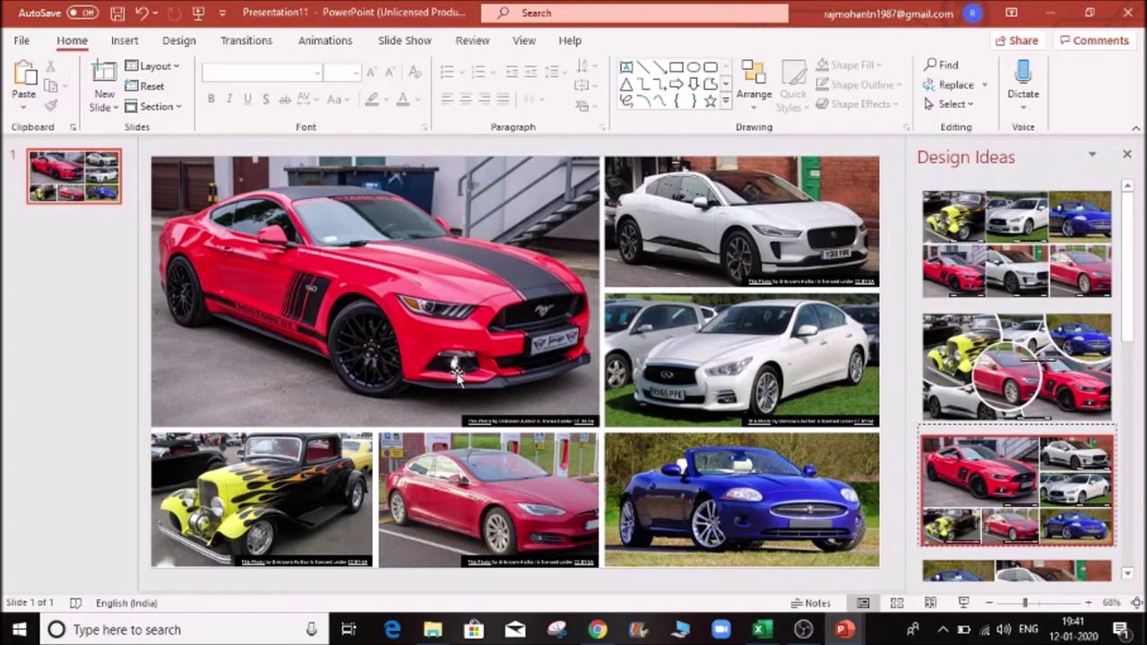
click(457, 375)
click(76, 186)
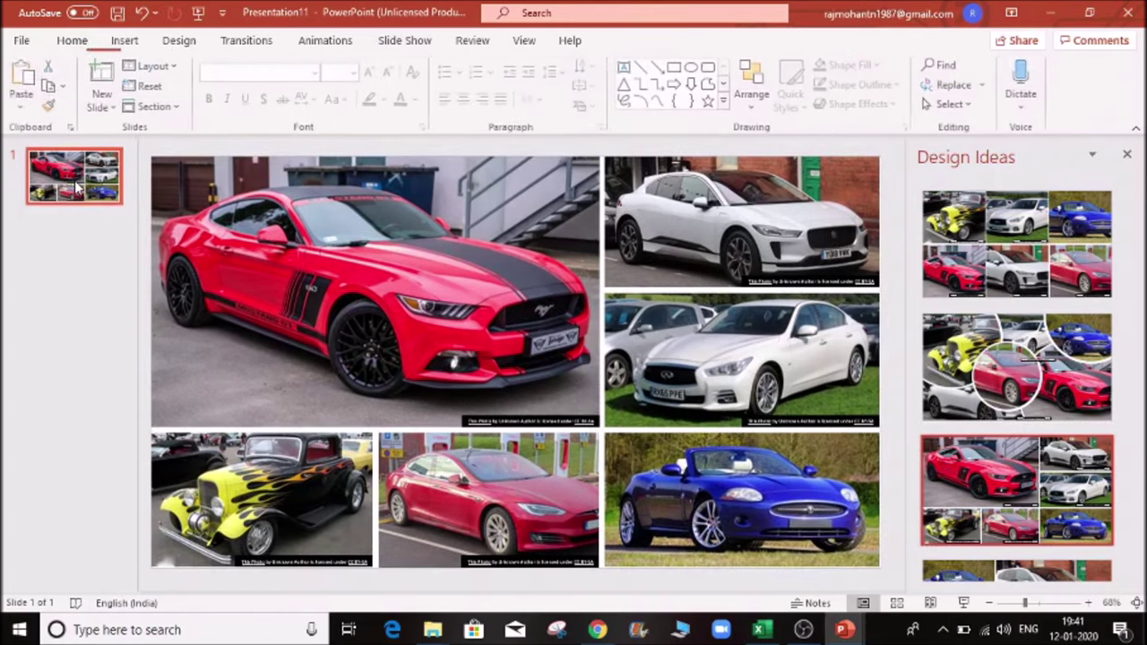
key(Delete)
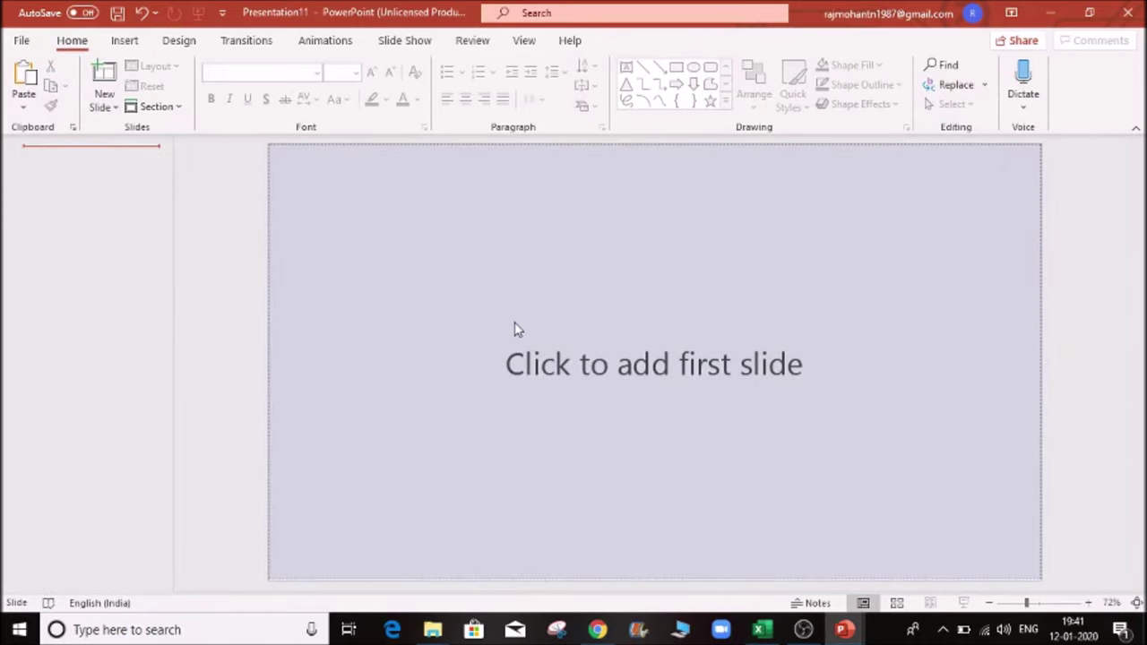
- Add a new Blank layout slide to the empty presentation
click(103, 100)
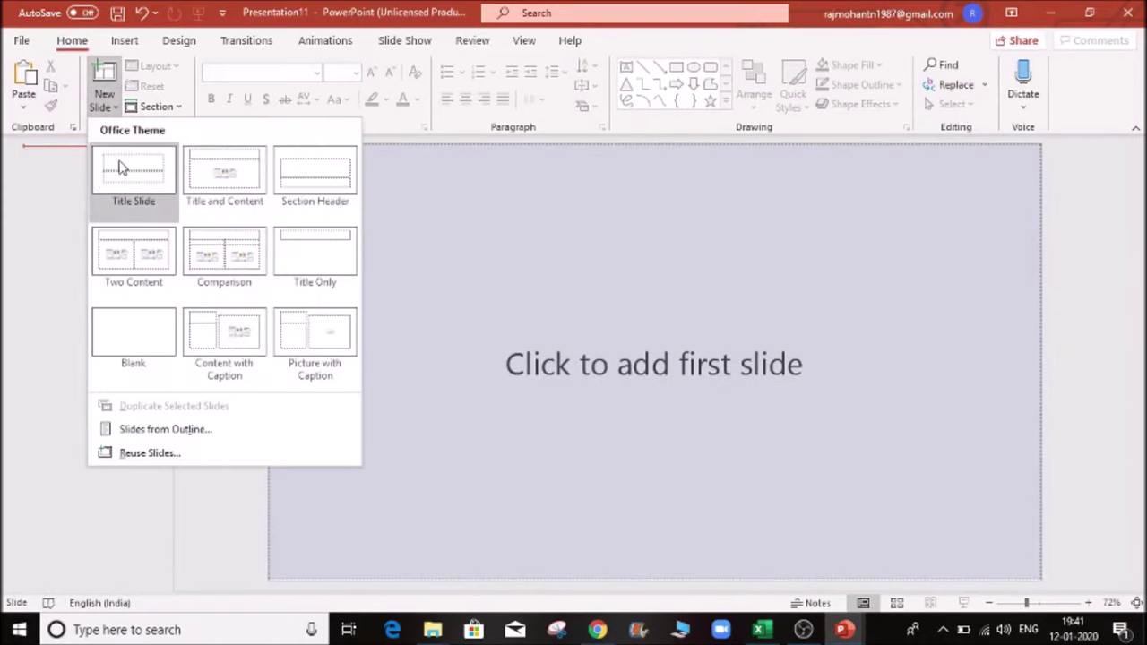
click(168, 334)
click(124, 40)
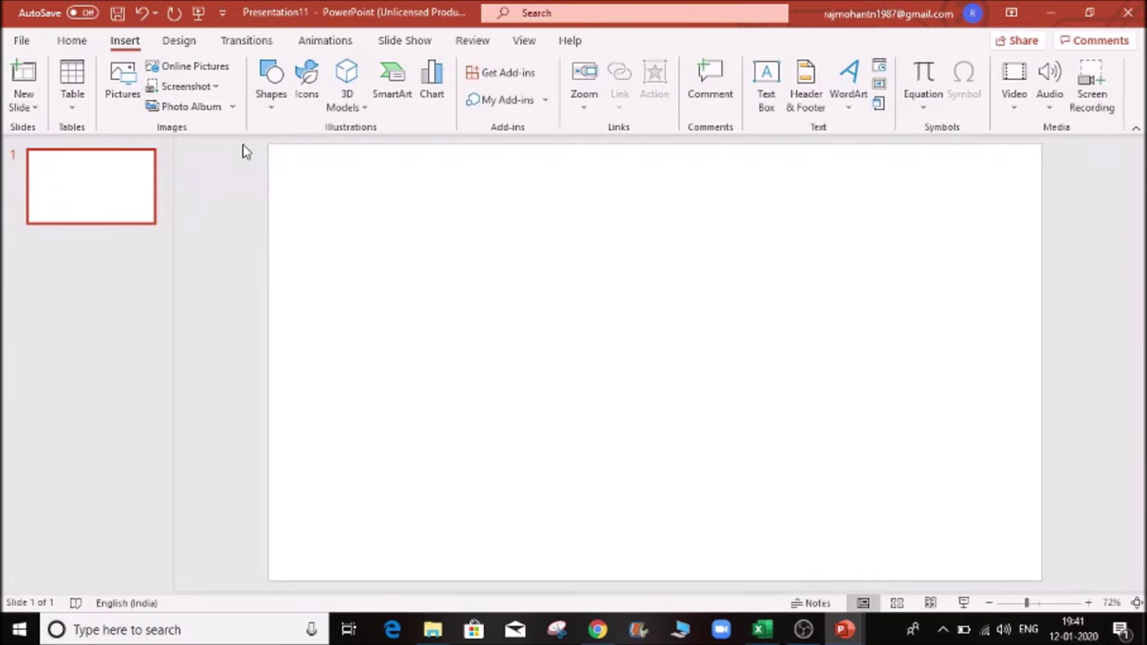
- Look over the Screenshot options, then bring up the Photo Album choices
click(215, 88)
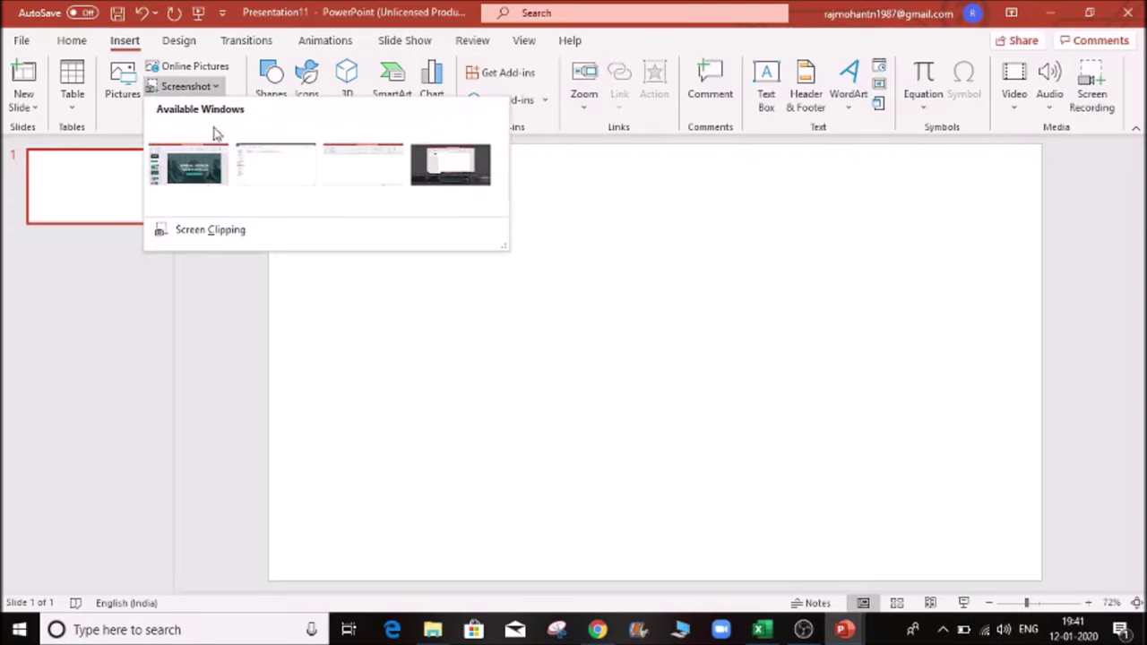
click(843, 630)
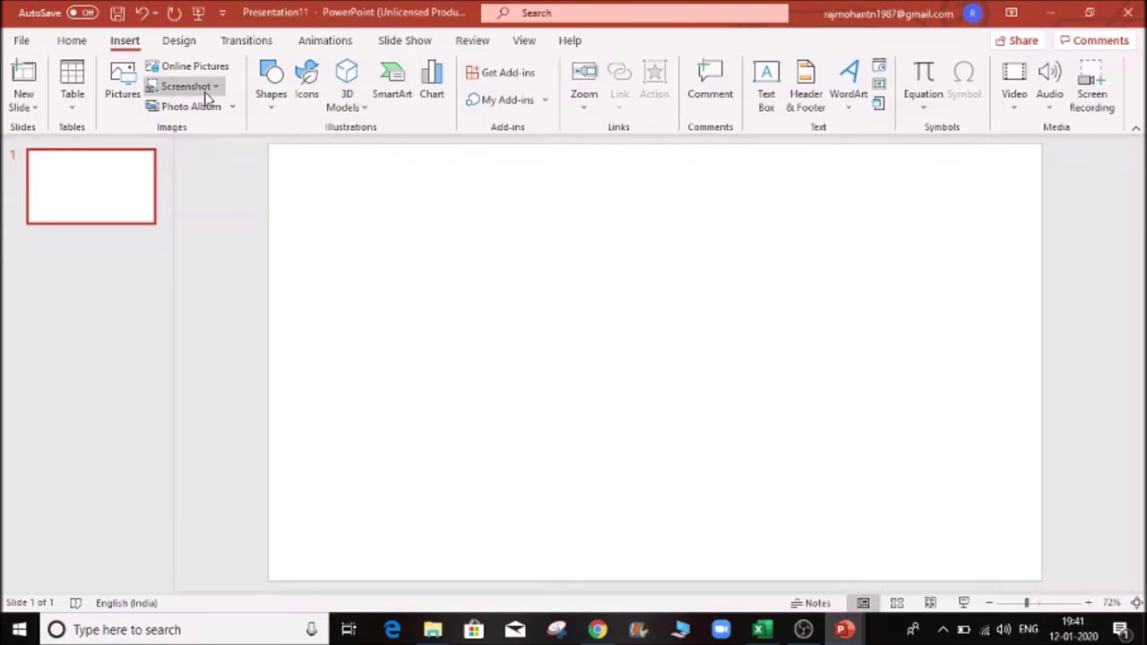
click(209, 91)
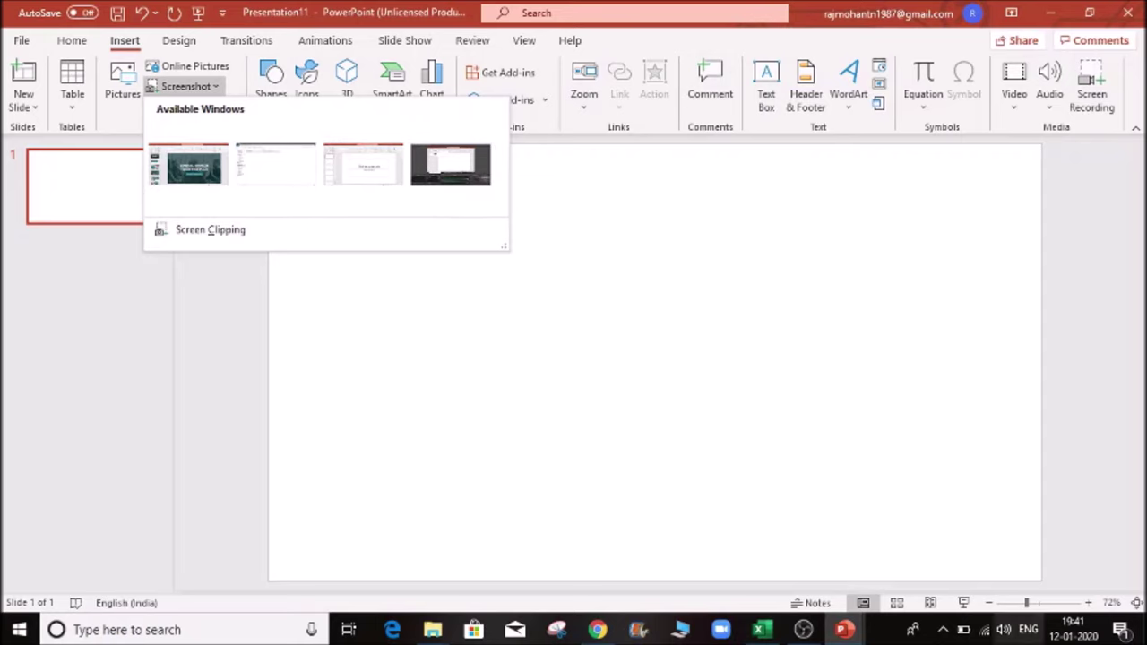
click(844, 630)
click(538, 255)
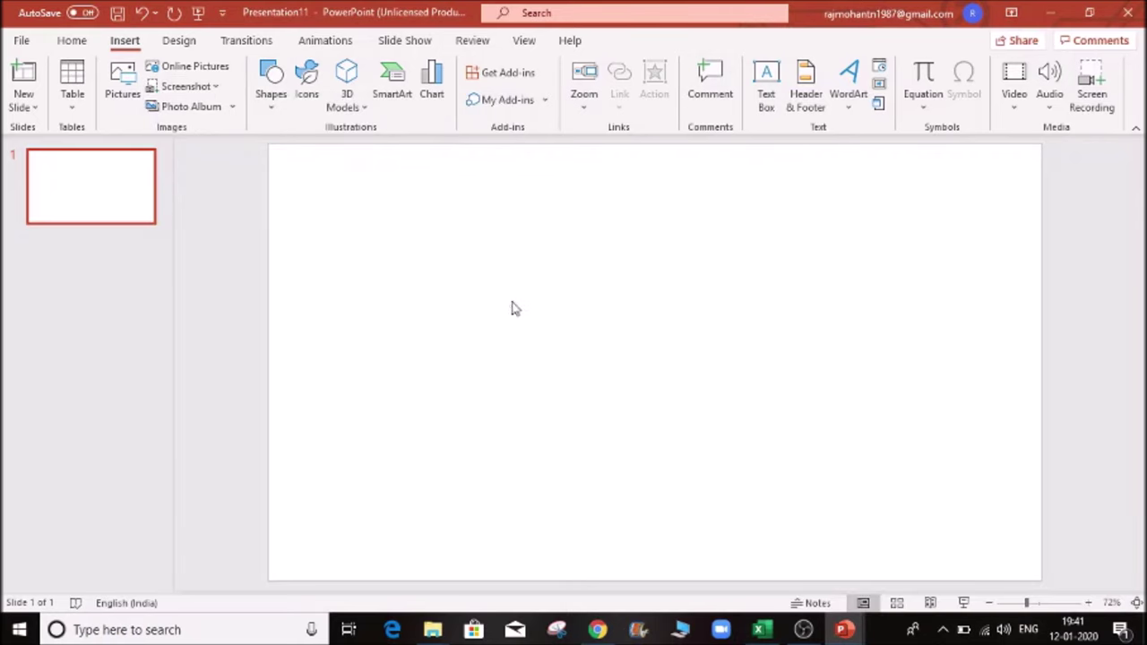
click(232, 107)
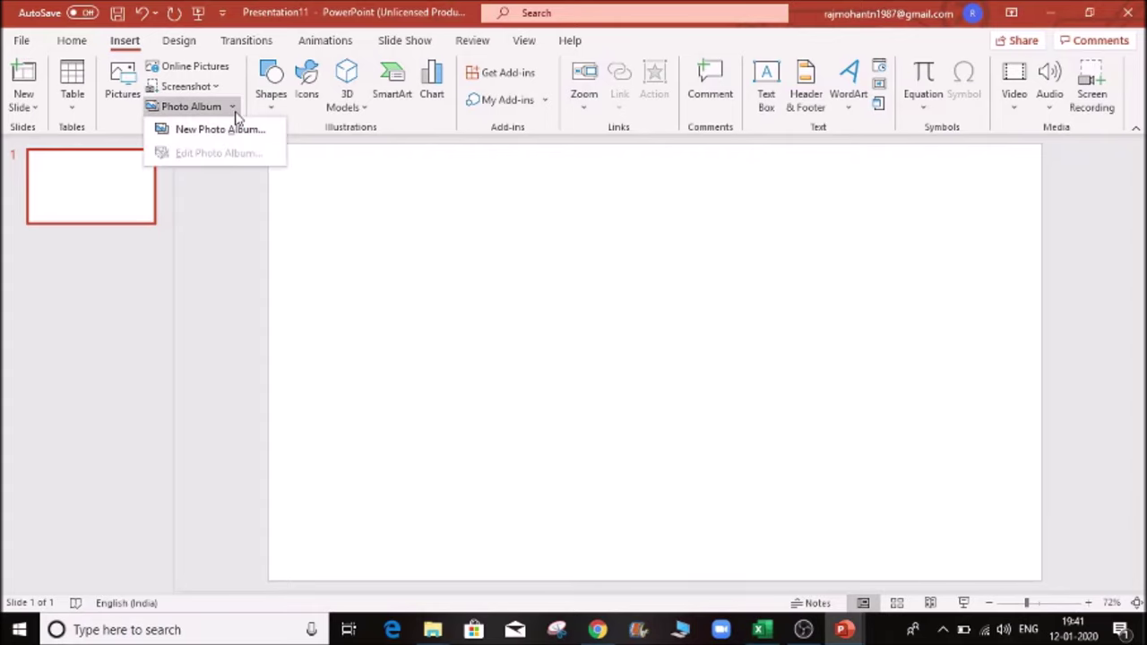
- Start a new photo album and browse to the Desktop > Agriculture > Agri picture folder
click(248, 130)
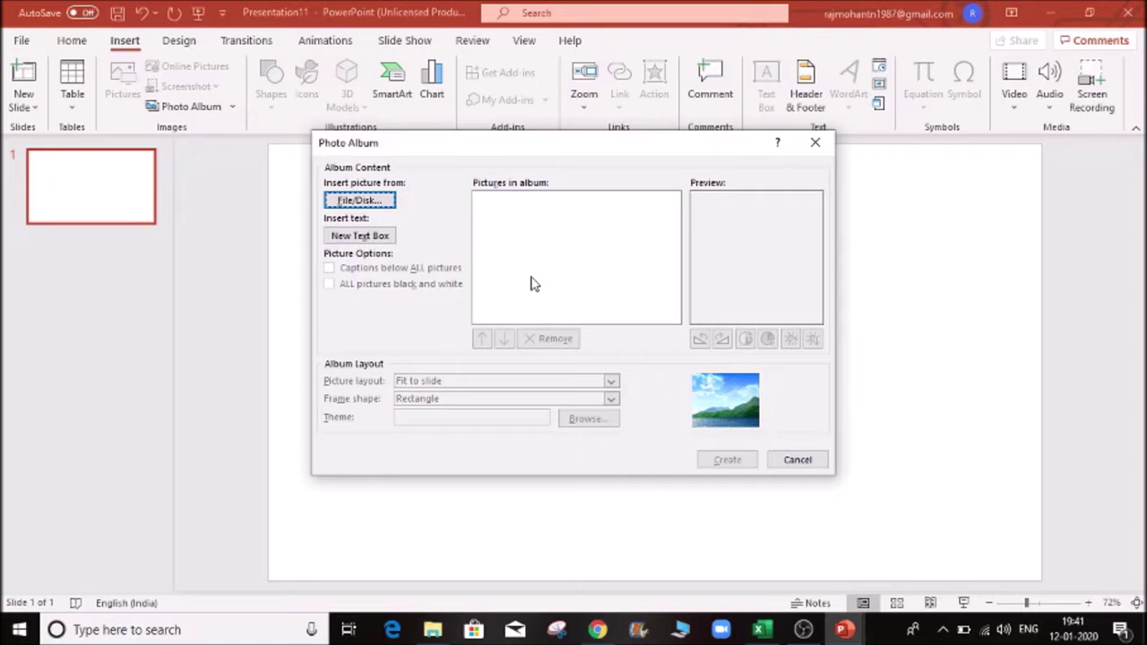
click(358, 203)
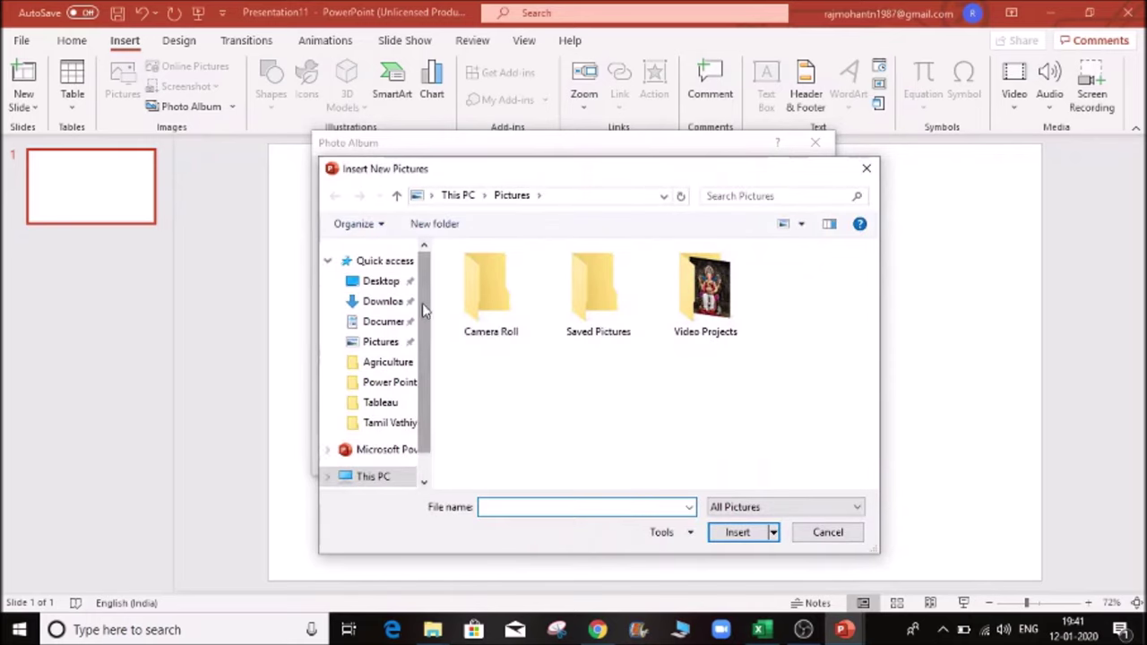
click(381, 283)
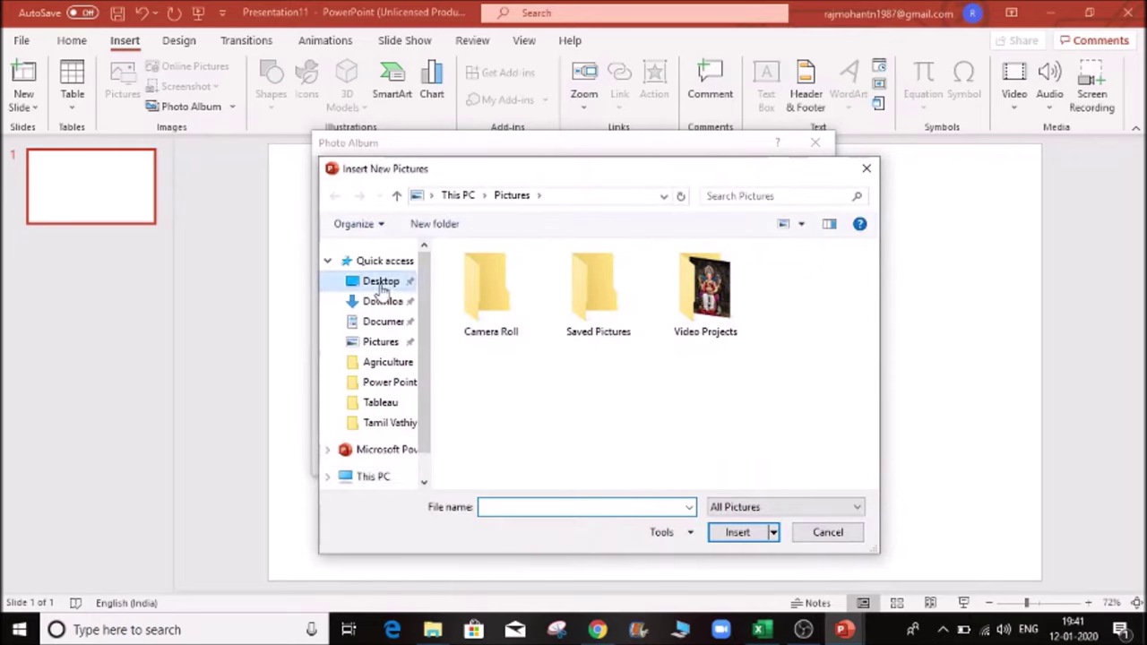
click(376, 363)
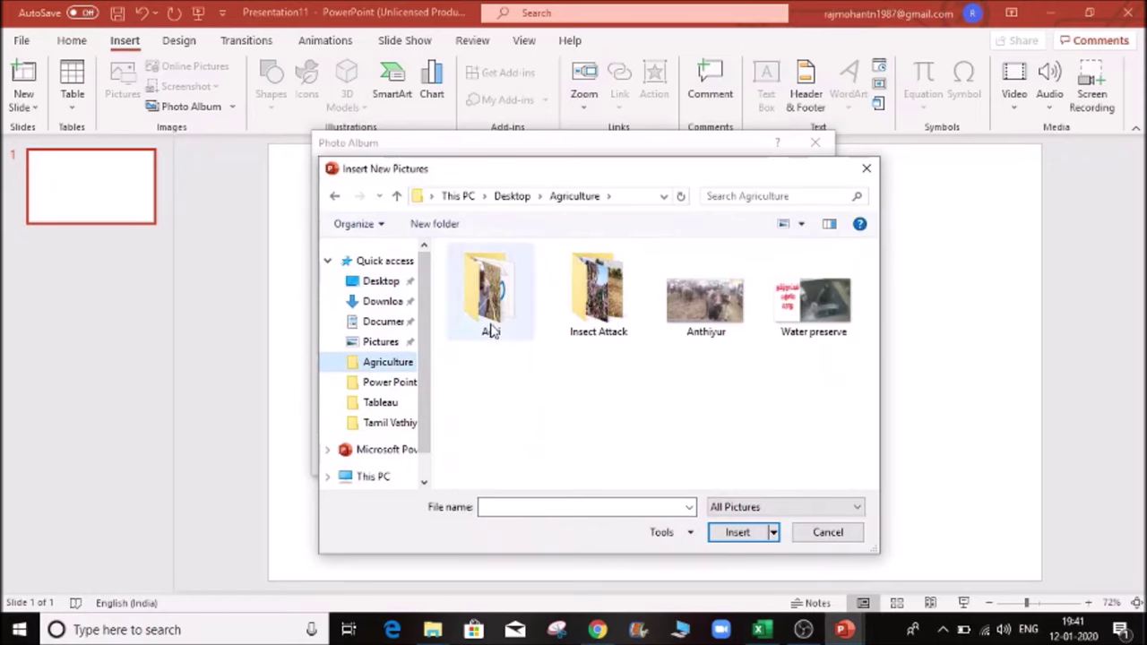
double_click(491, 331)
click(491, 295)
click(533, 382)
click(494, 321)
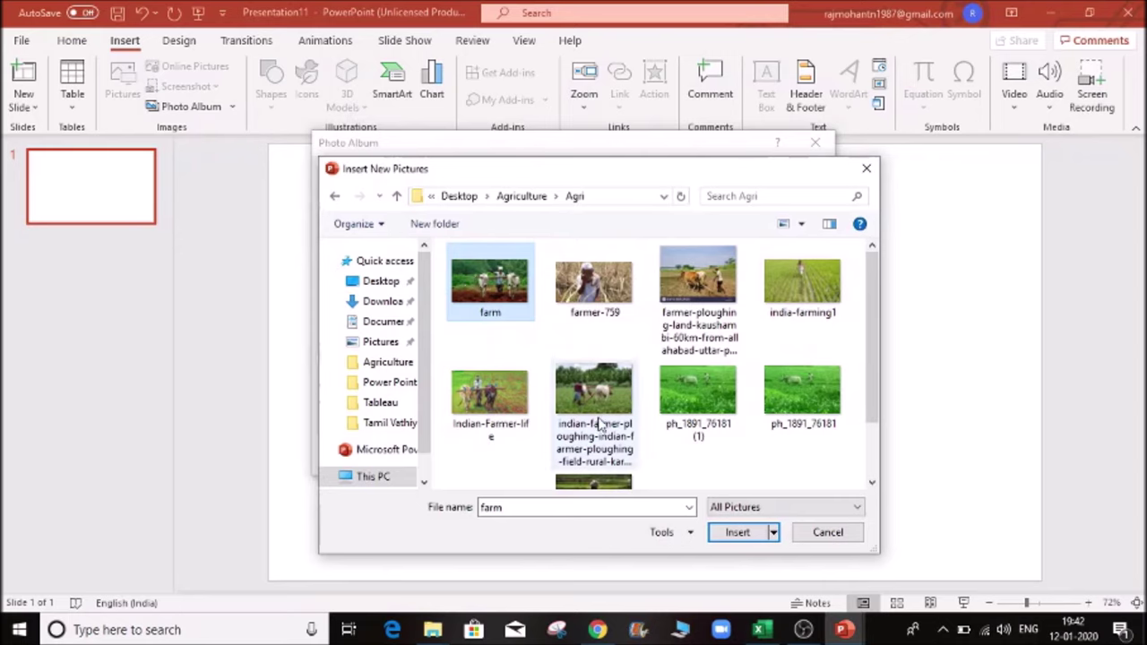
click(495, 394)
click(501, 303)
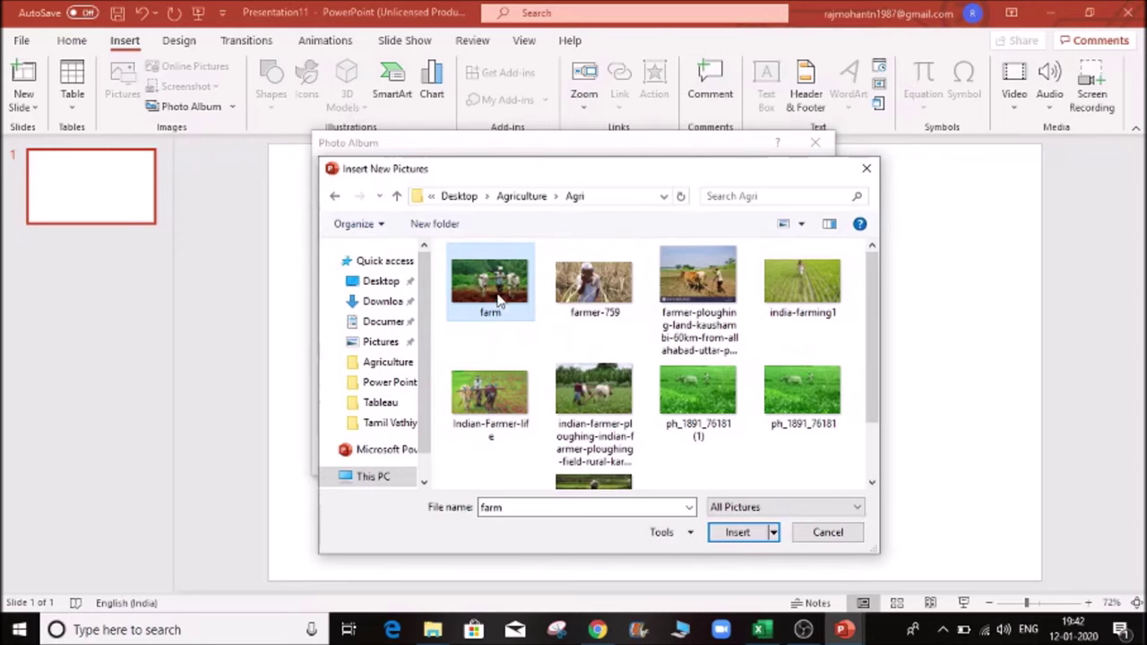
click(630, 203)
key(Escape)
- Add every picture in the Agri folder to the album and create the presentation
key(ctrl+a)
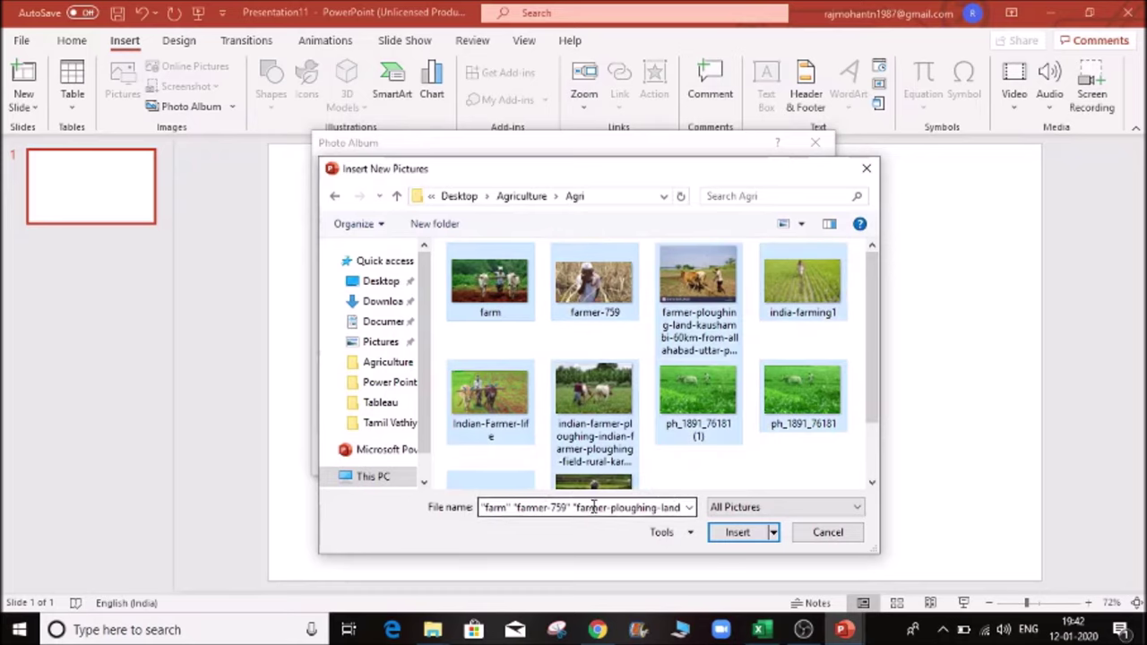
click(737, 533)
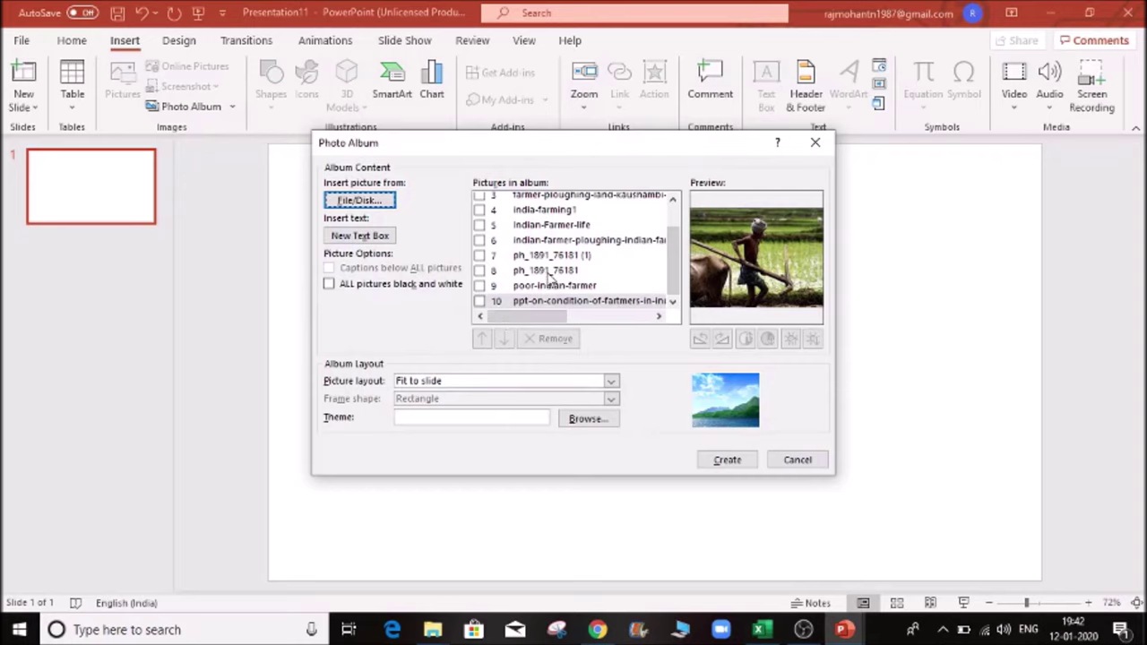
click(732, 465)
click(726, 461)
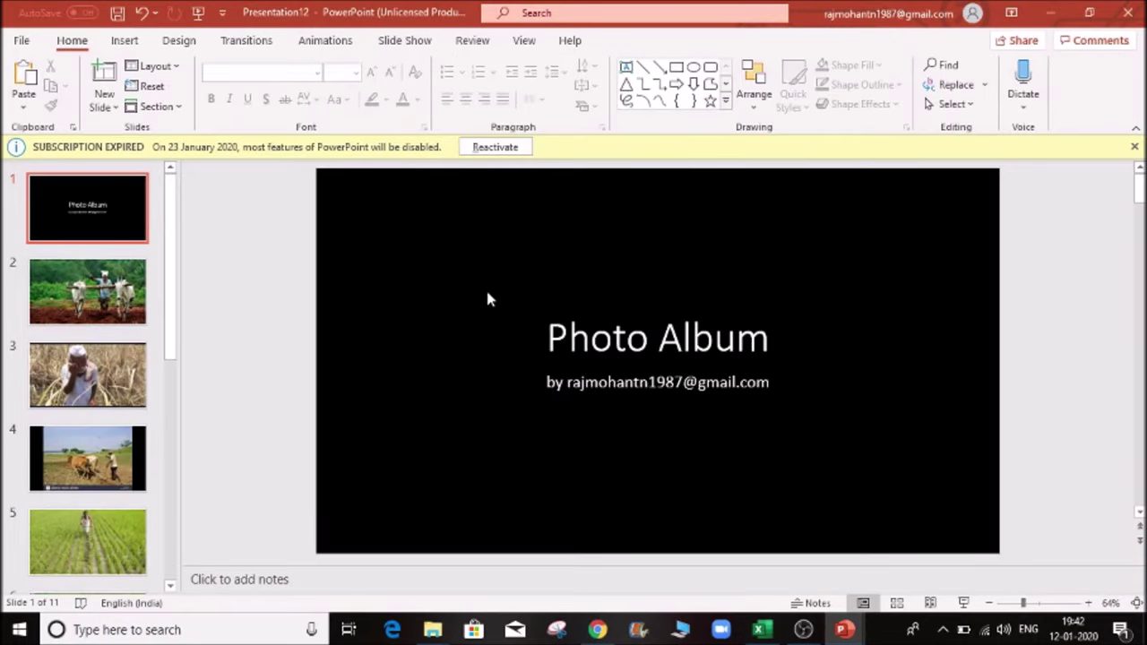
- Dismiss the subscription notice and browse through the album's farming photo slides
click(1135, 147)
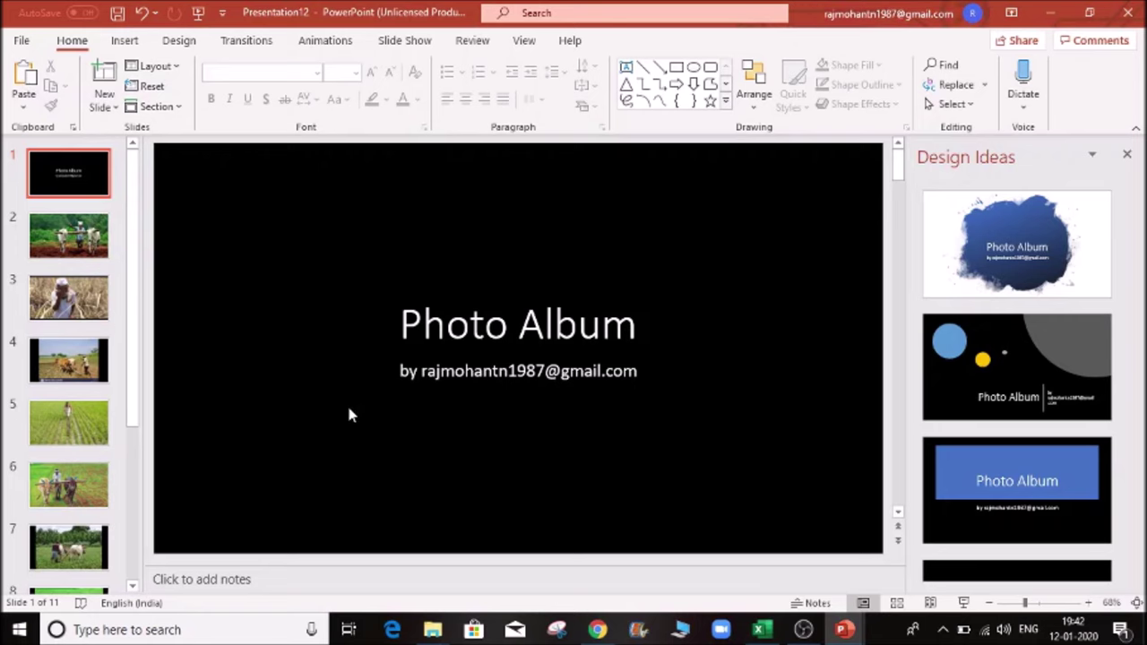
click(87, 247)
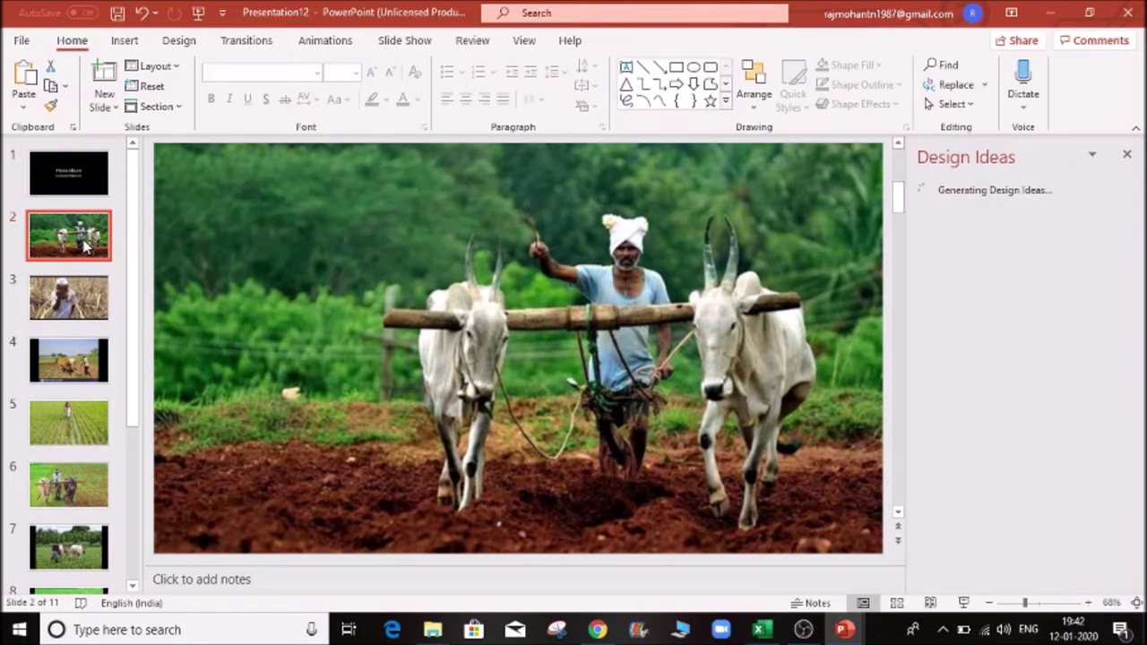
click(72, 306)
key(Down)
key(Down)
key(Down)
key(Down)
key(Down)
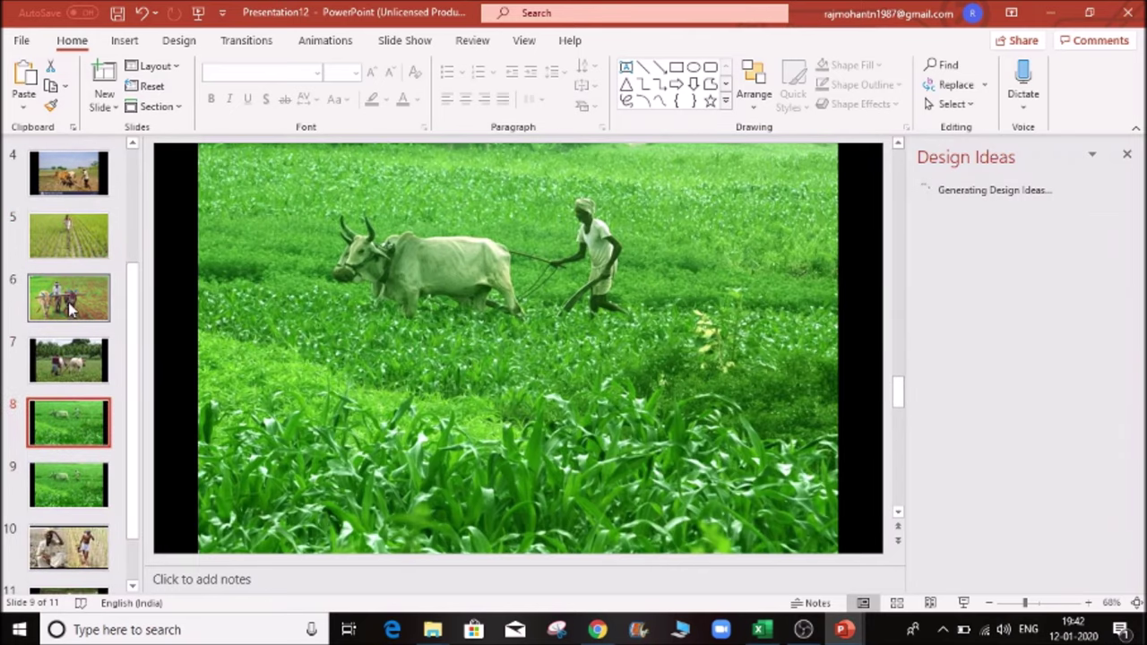
key(Up)
click(1127, 154)
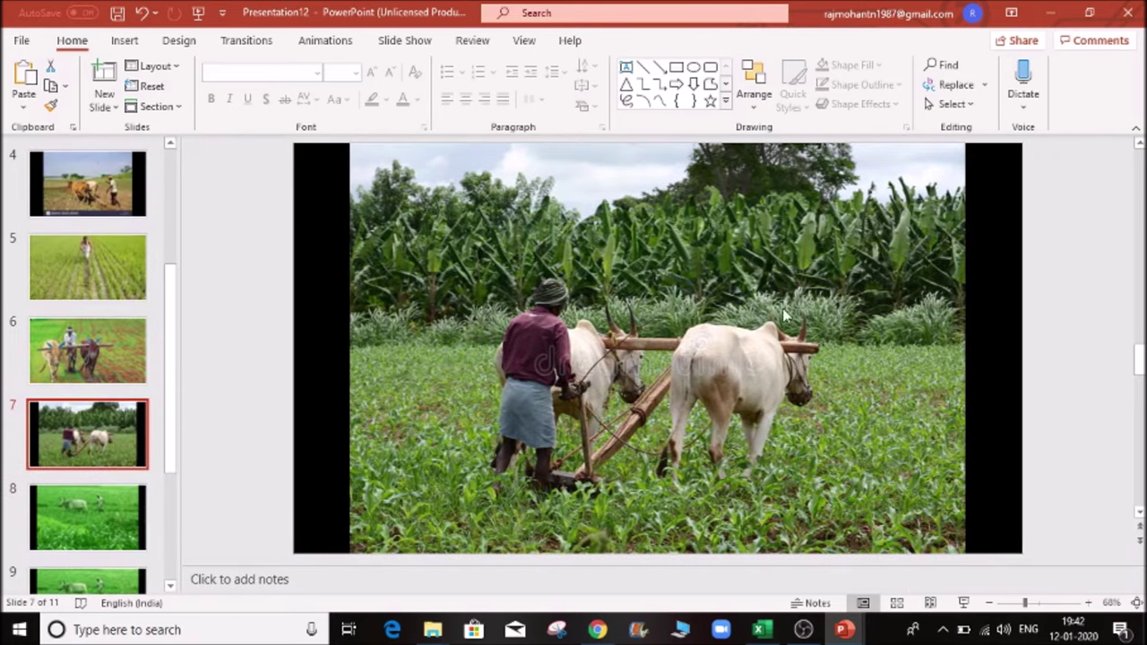
click(71, 248)
key(Up)
key(Up)
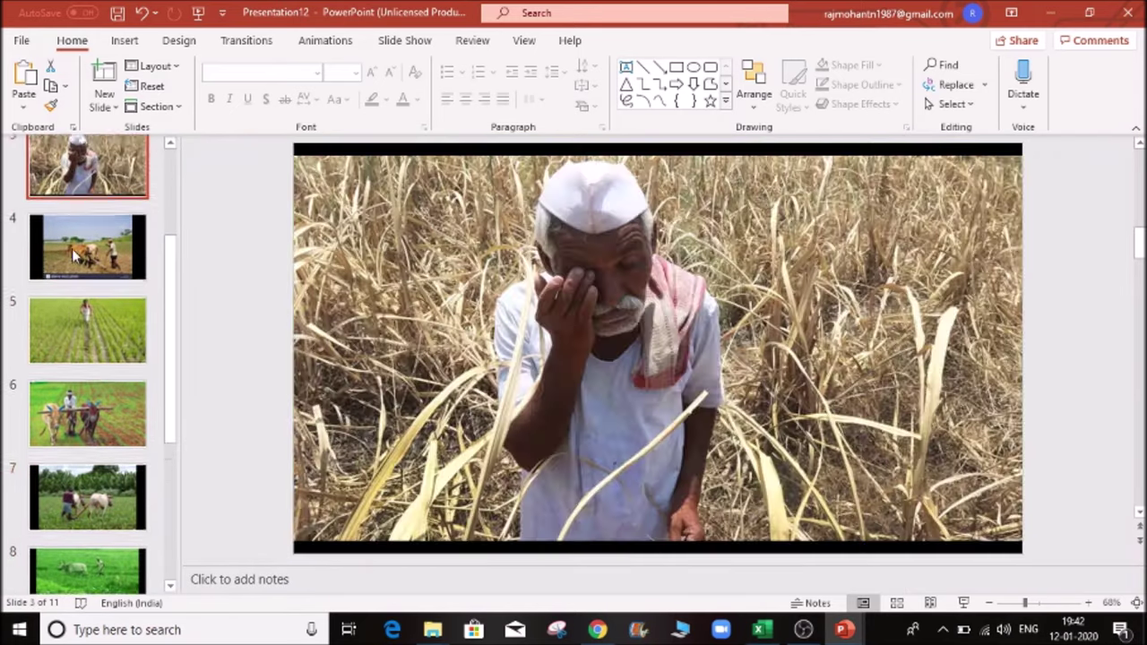
key(Up)
key(Up)
key(Down)
key(Down)
key(Down)
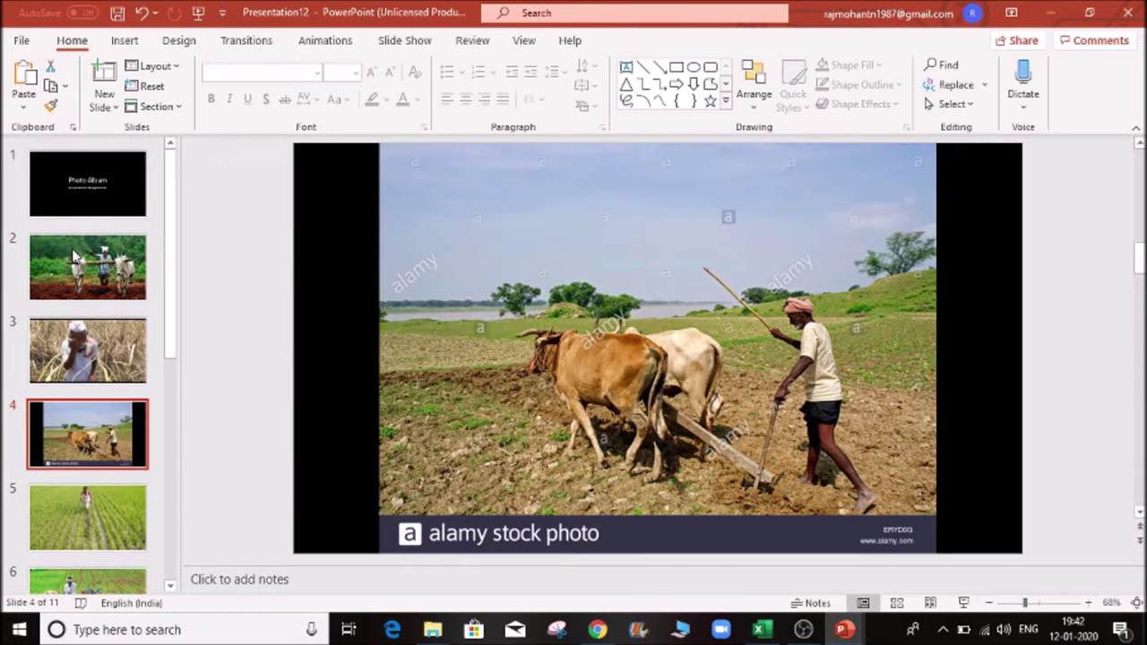
key(Down)
key(Down)
key(Up)
key(Up)
key(Up)
key(Up)
key(Up)
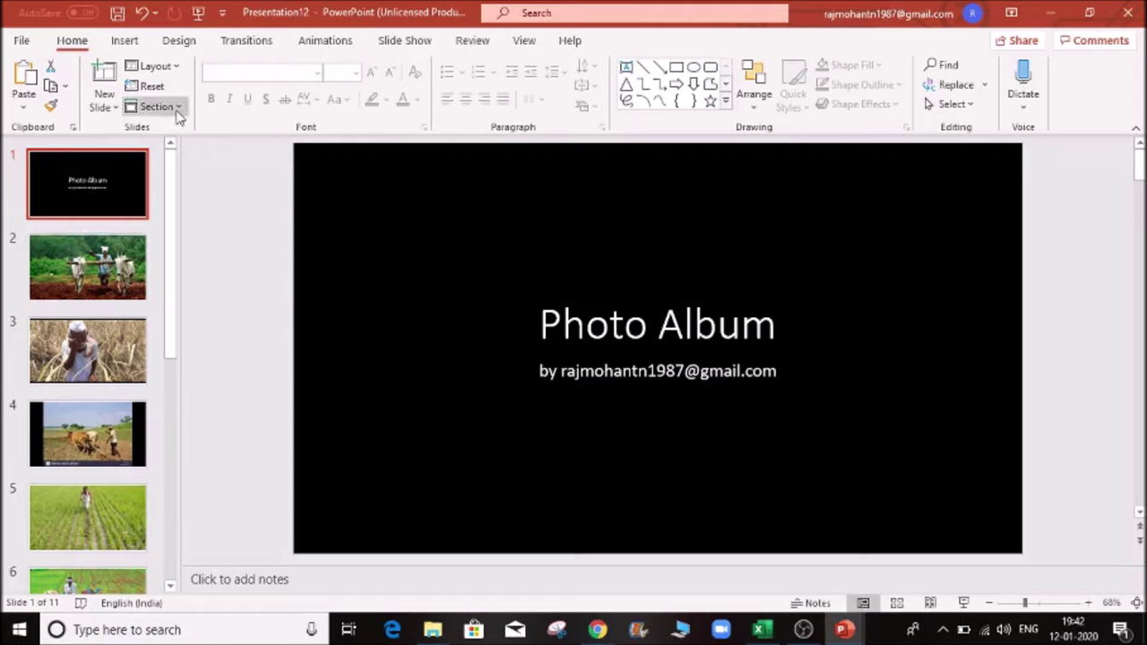
- Close the New Slide layout gallery without adding a slide
click(105, 106)
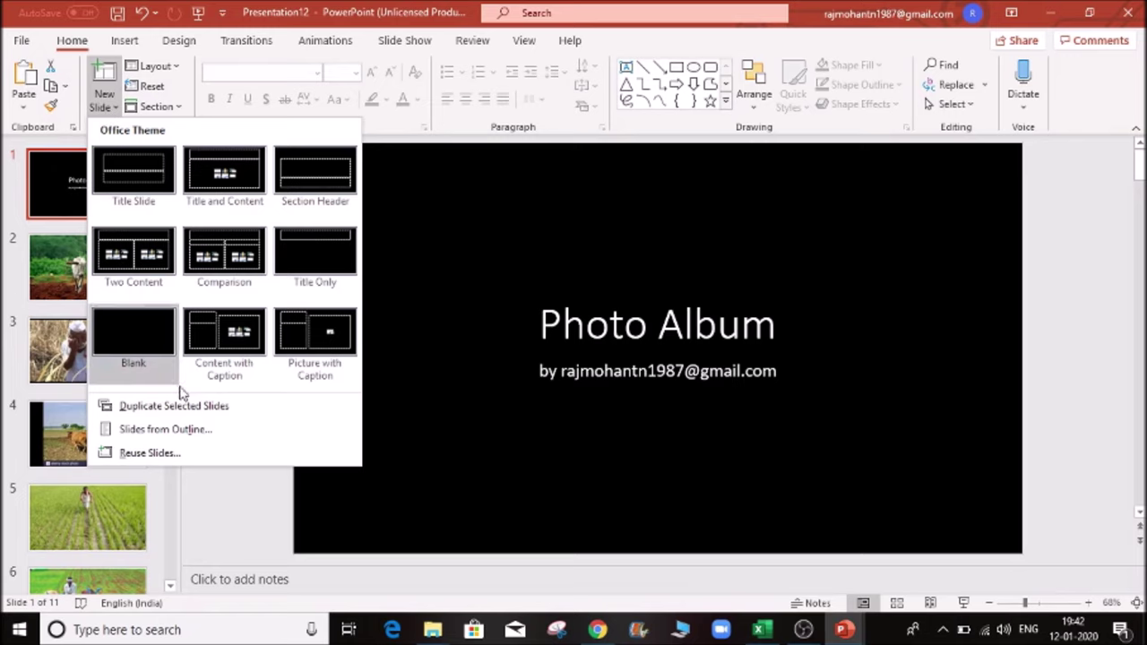
click(600, 277)
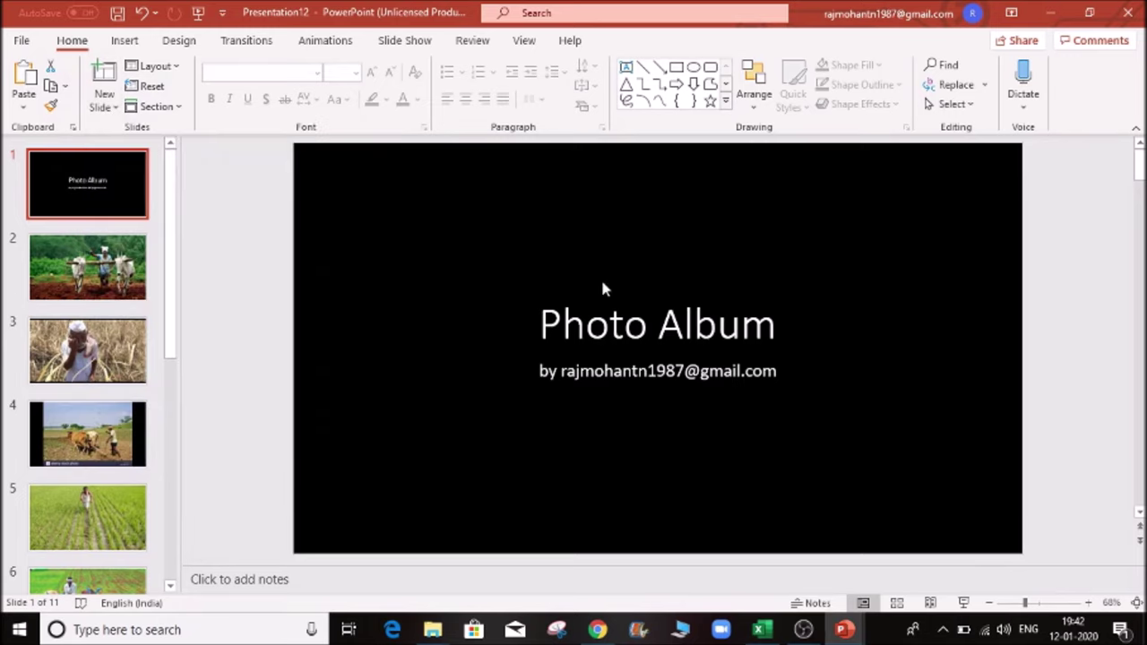
click(125, 43)
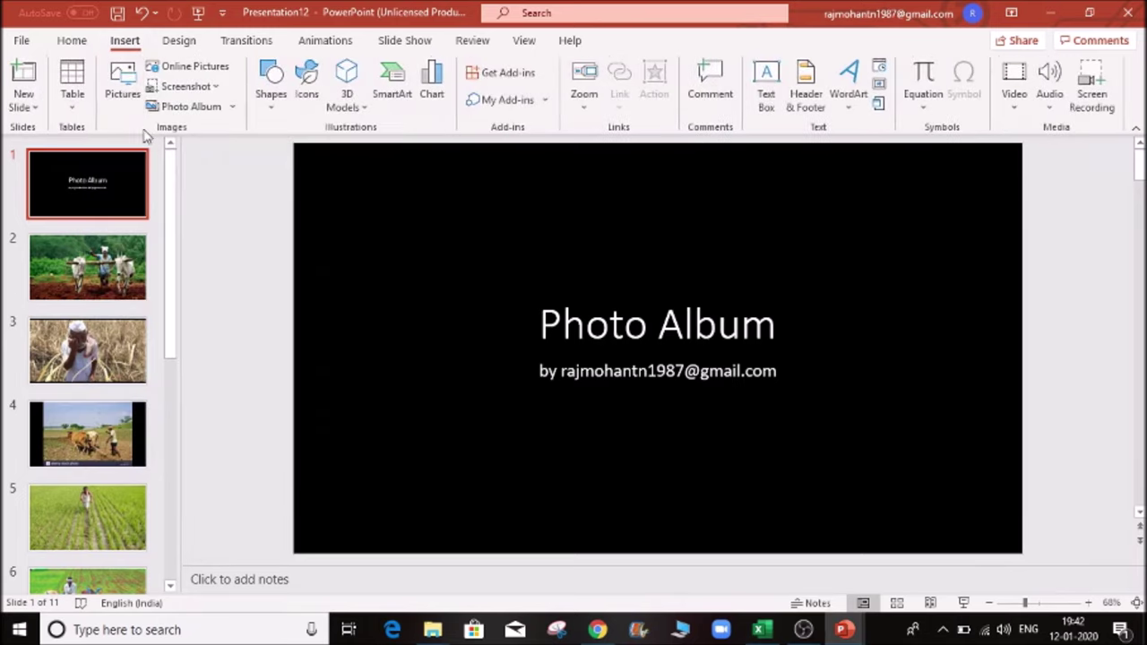
- Open the existing album for editing and preview the Indian farmer ploughing picture
click(235, 111)
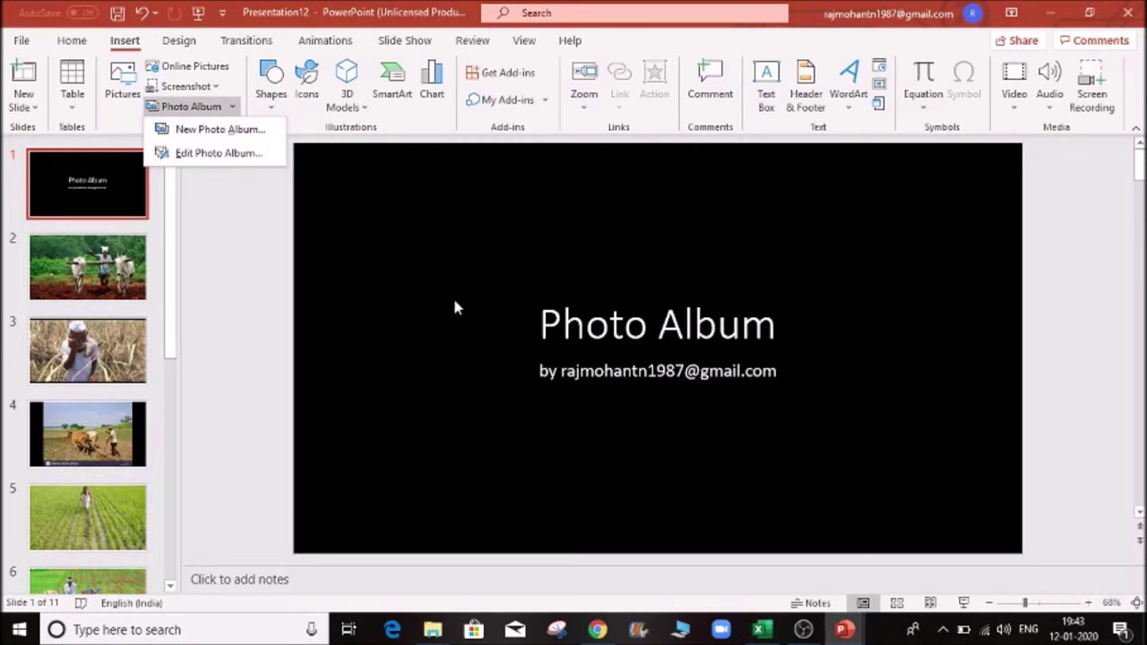
click(191, 156)
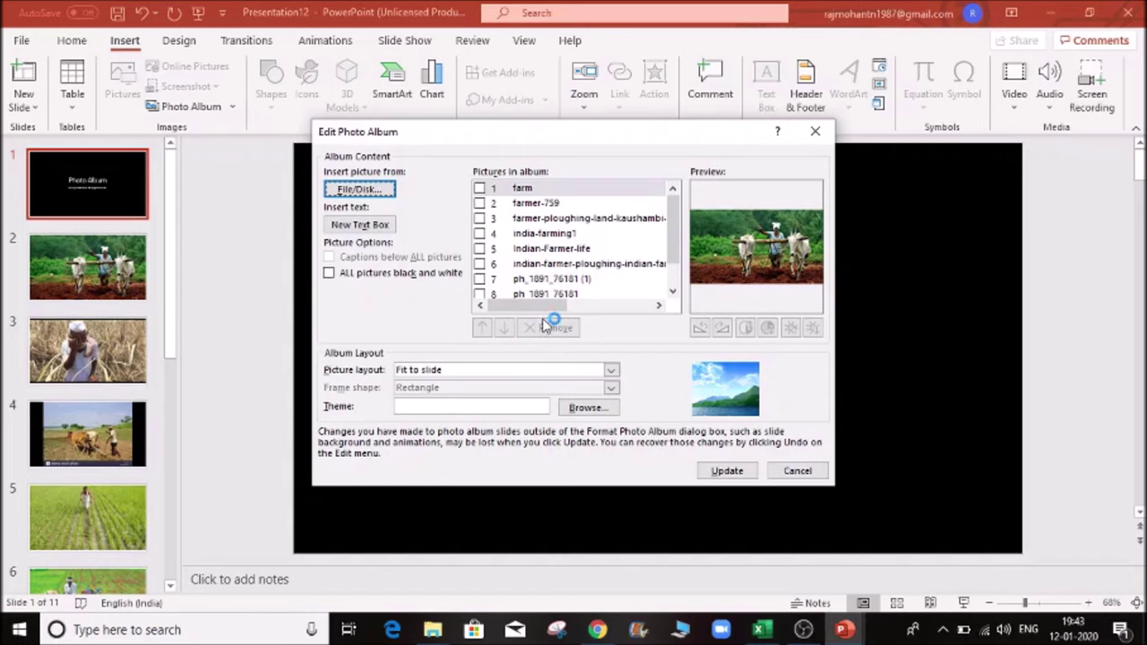
scroll(638, 278, down, 1)
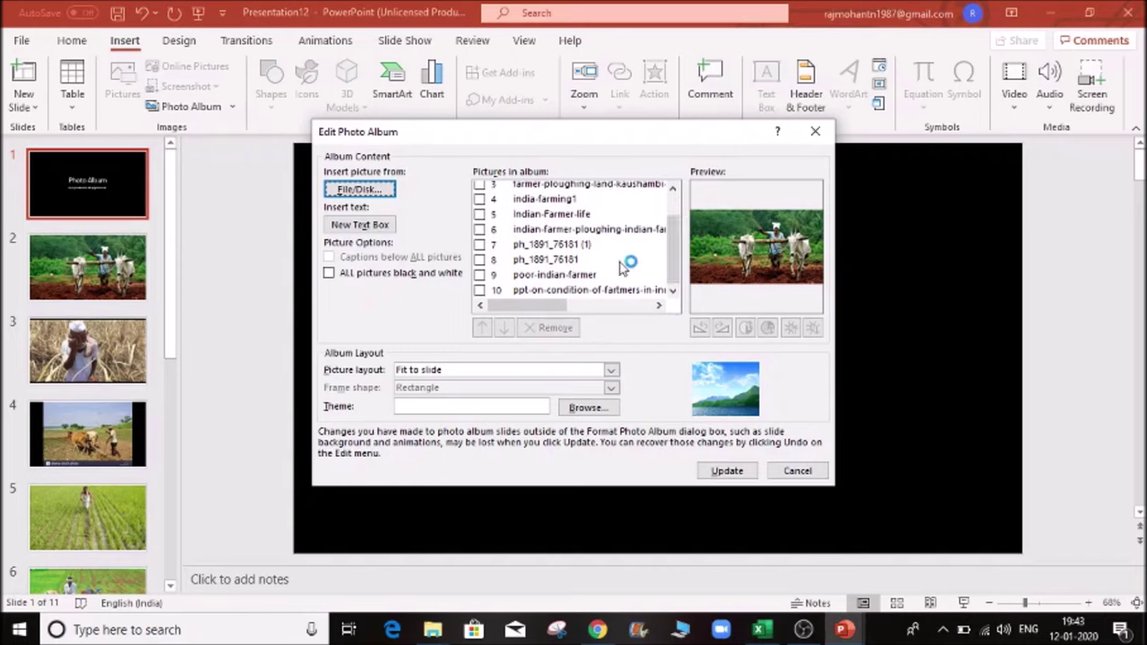
click(578, 229)
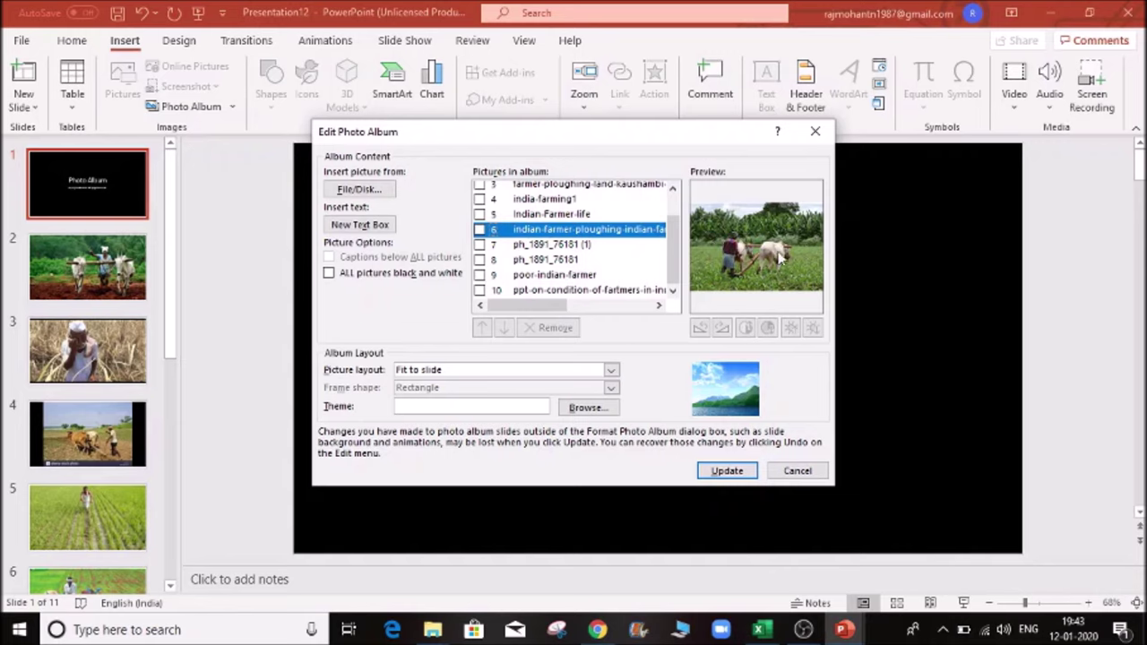
scroll(672, 233, up, 1)
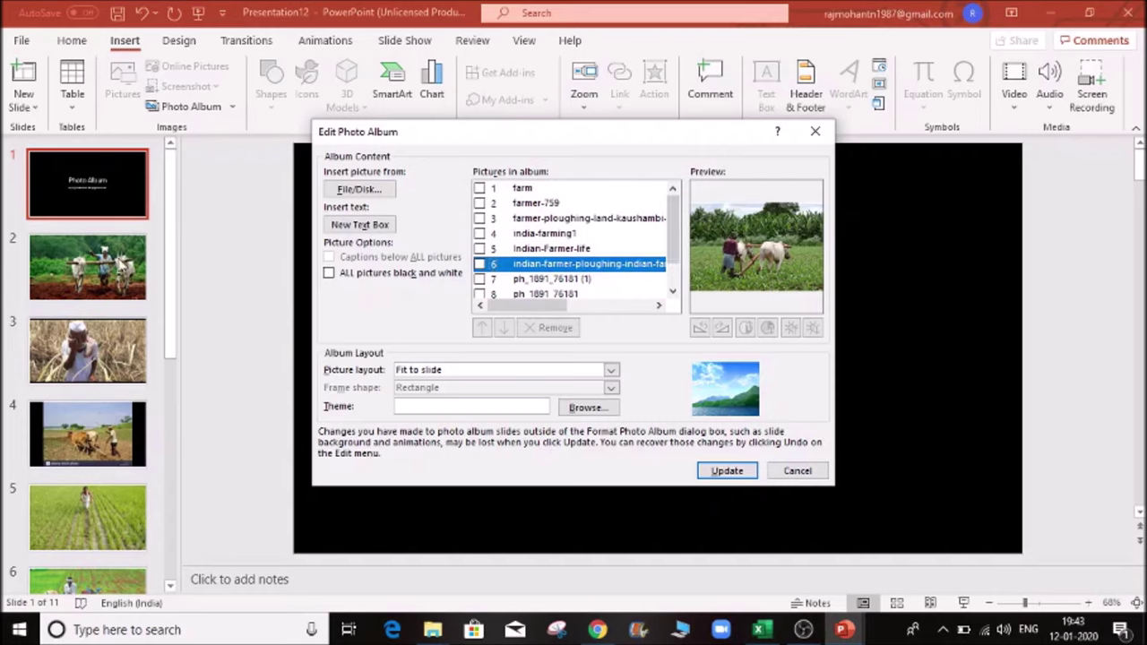
- Move the farm picture to the end of the album order and update the slides
click(481, 190)
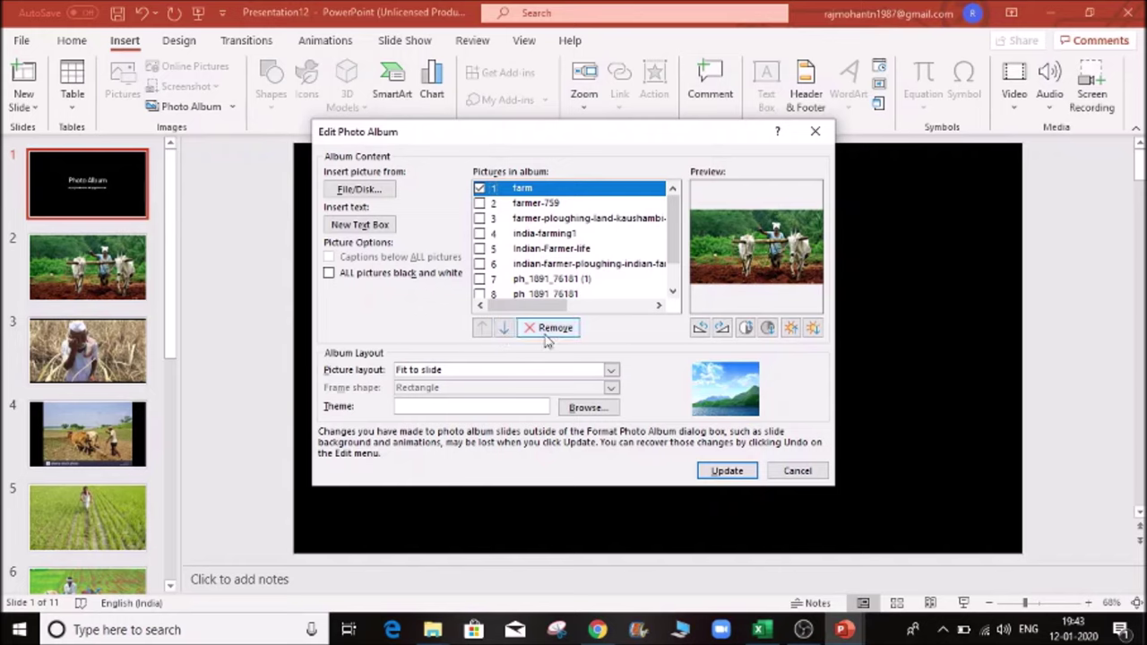
click(505, 328)
click(505, 328)
click(504, 328)
click(505, 328)
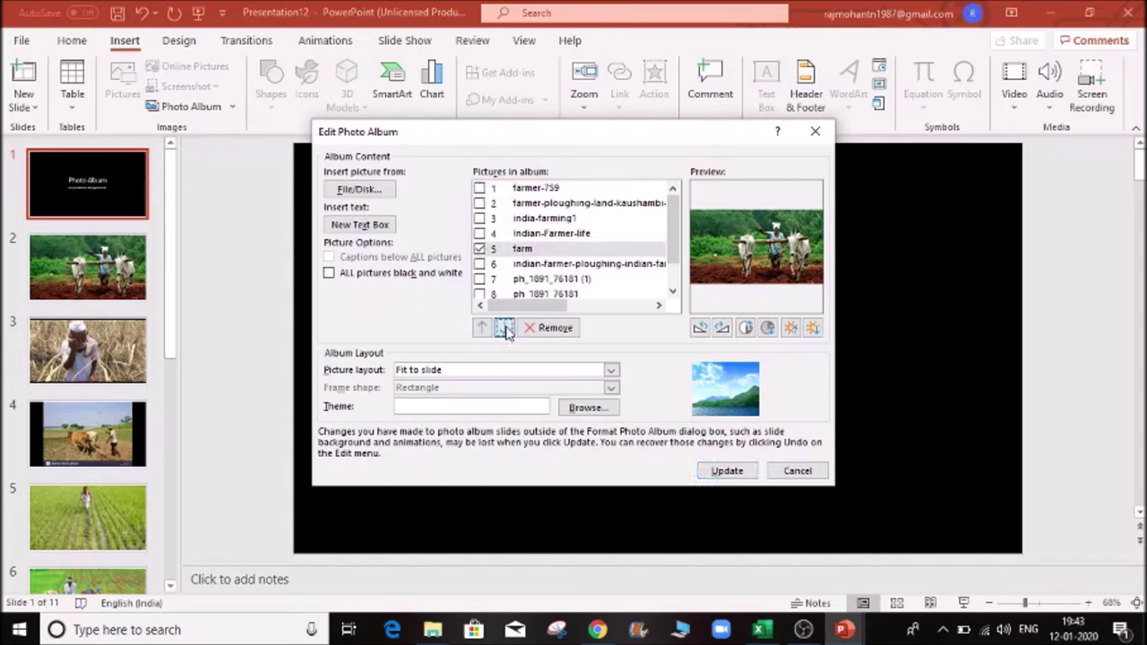
click(504, 328)
click(505, 328)
click(505, 328)
click(505, 328)
click(504, 328)
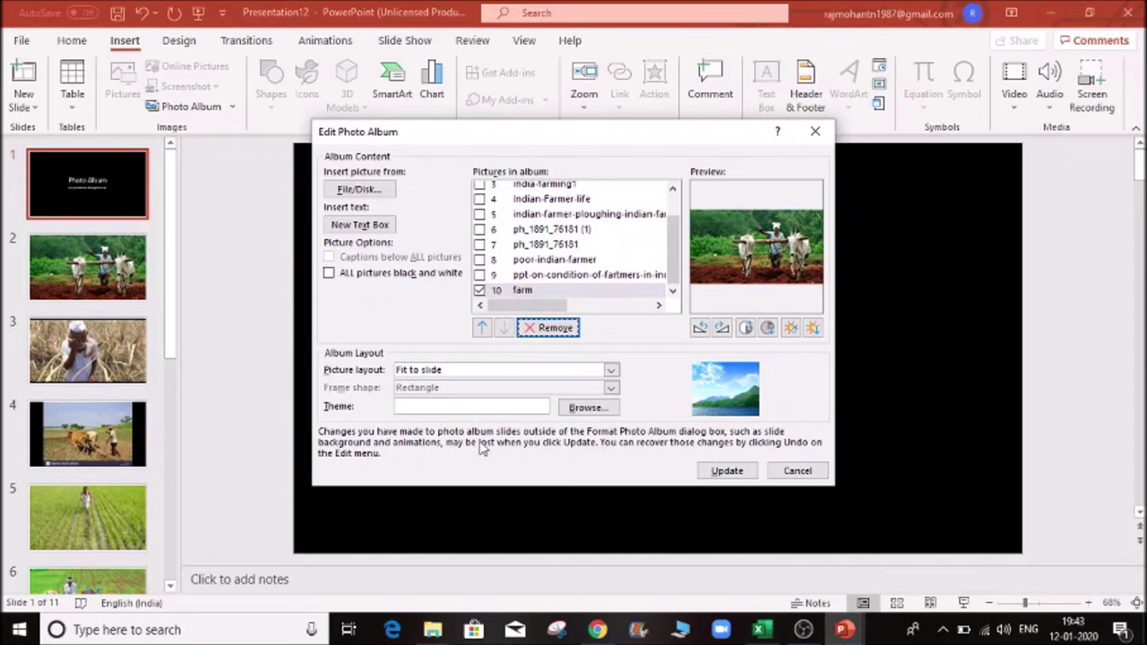
click(728, 471)
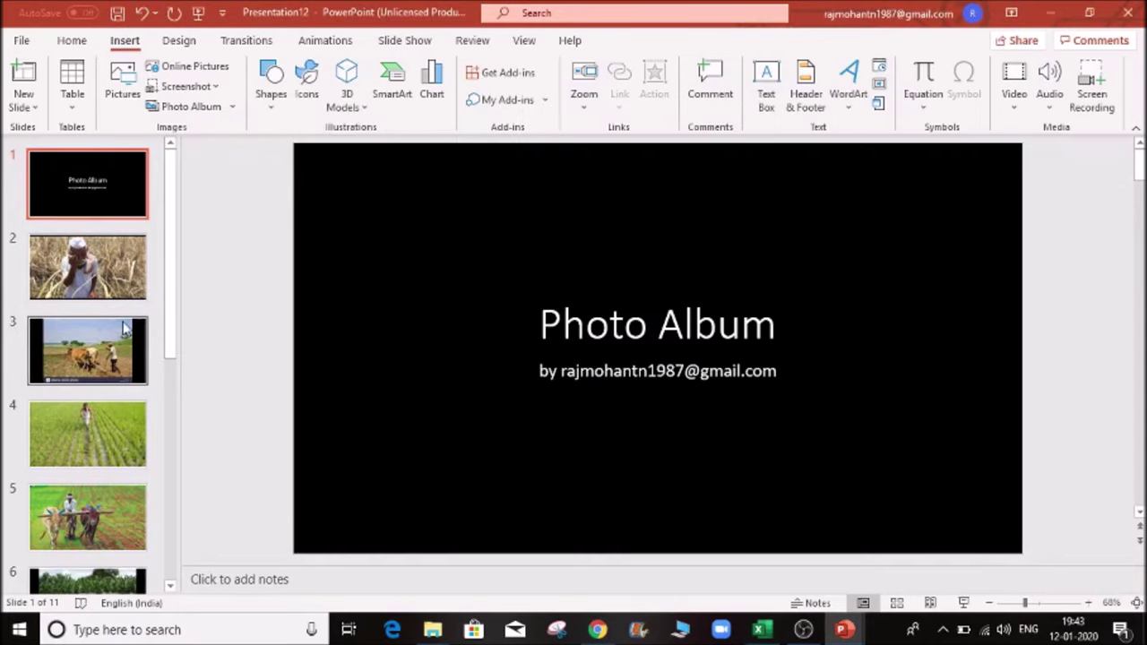
- Check slides 11 and 5 to confirm the new picture order
scroll(89, 403, down, 5)
click(90, 548)
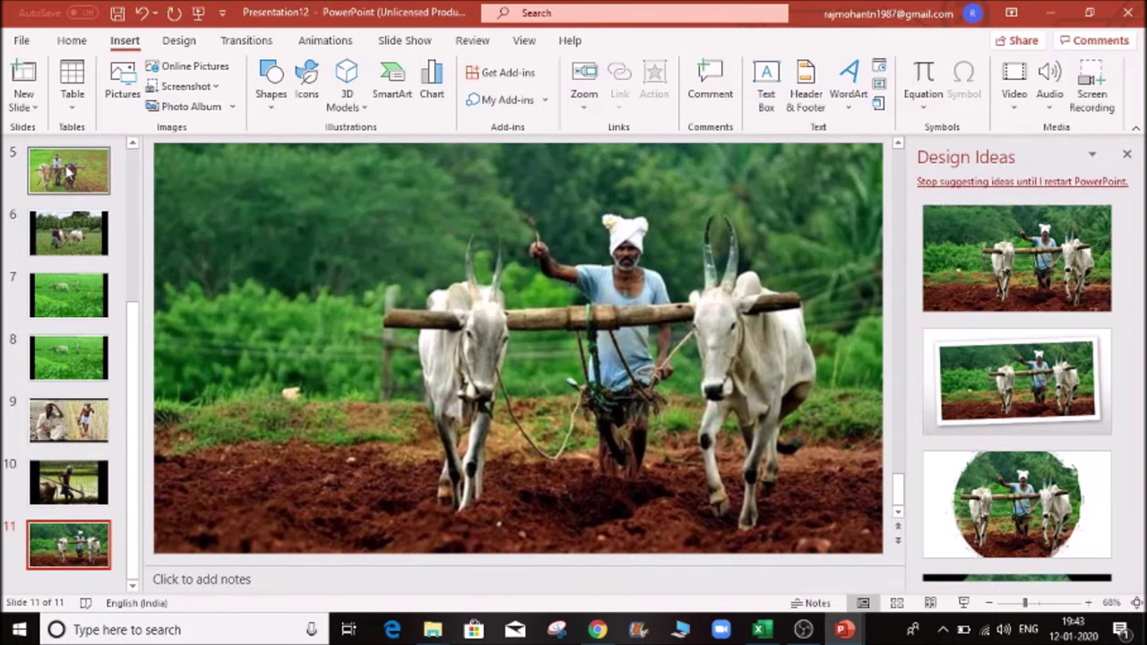
click(68, 171)
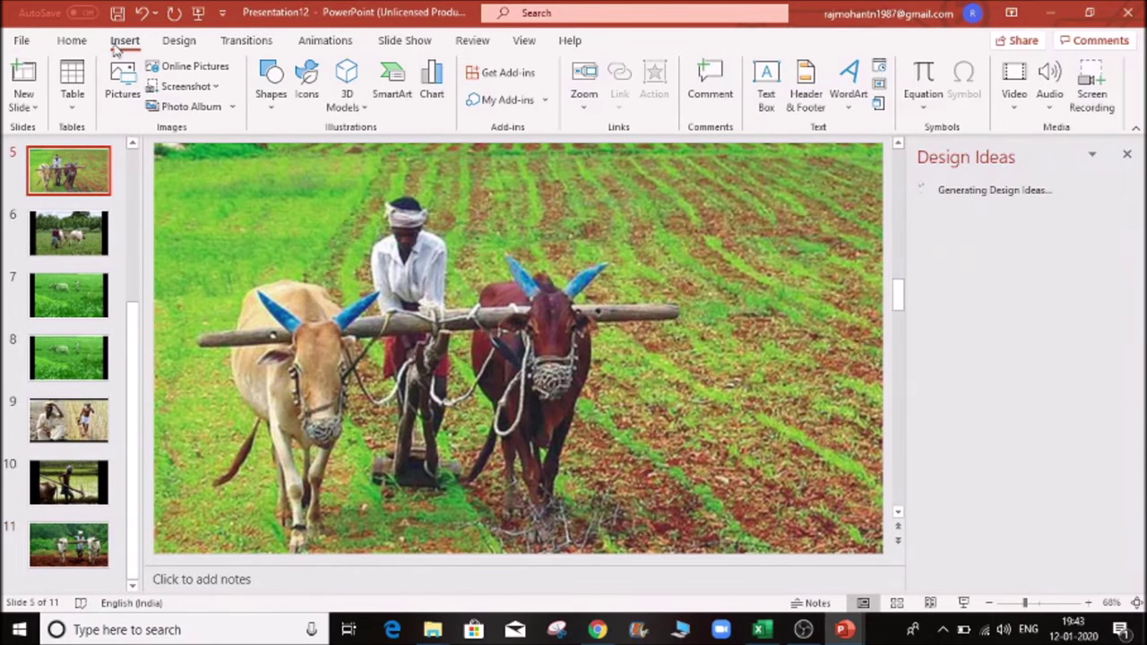
click(232, 107)
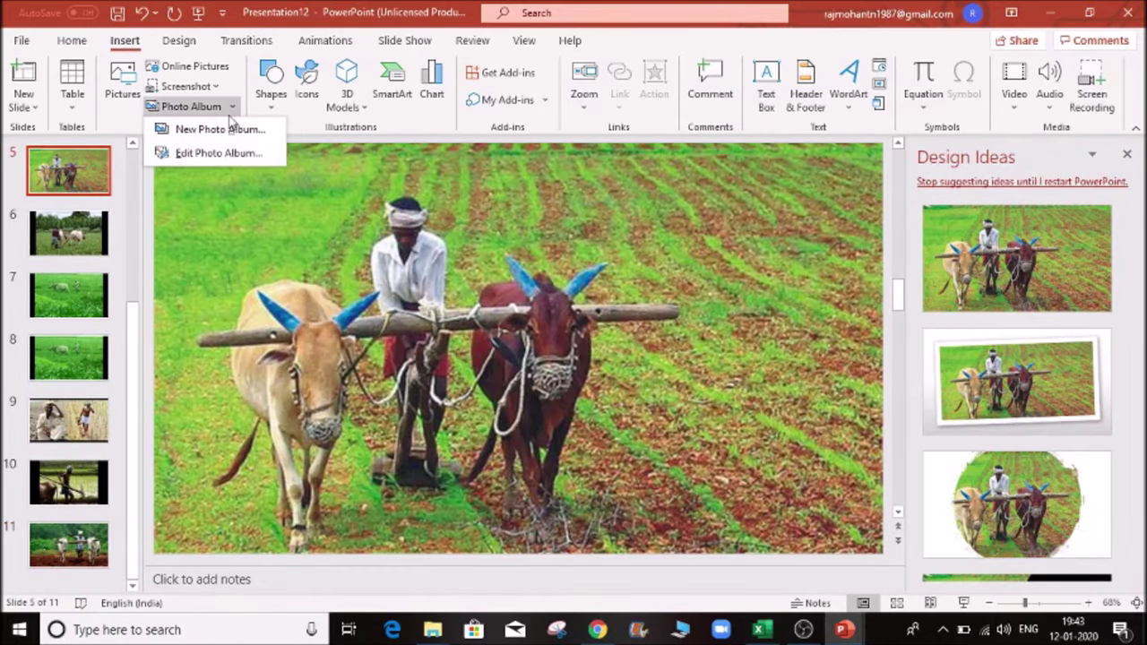
- In Edit Photo Album, tick the ph_1891_76181 pictures and rotate one a quarter turn left
click(219, 154)
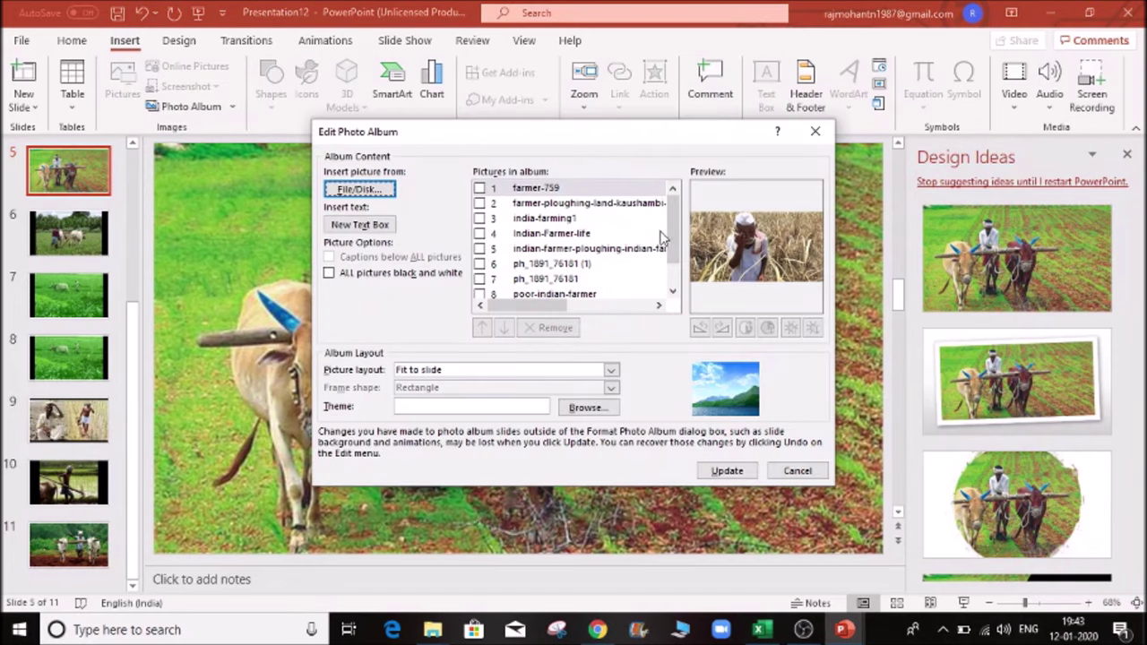
scroll(677, 235, down, 2)
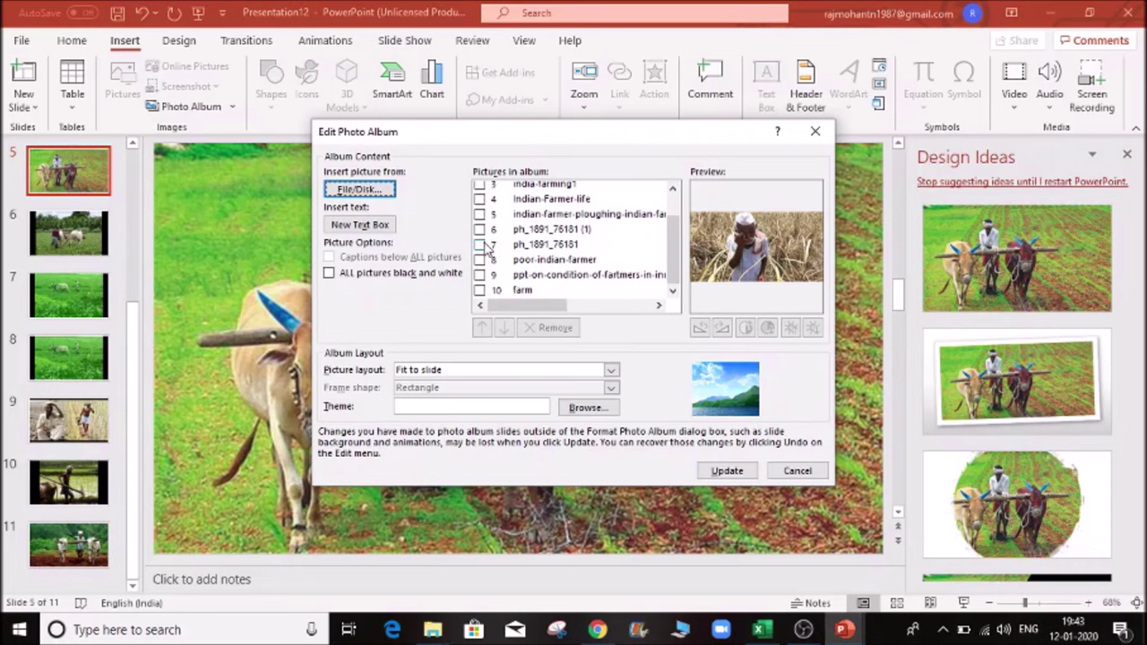
click(490, 244)
click(482, 229)
click(481, 229)
click(480, 245)
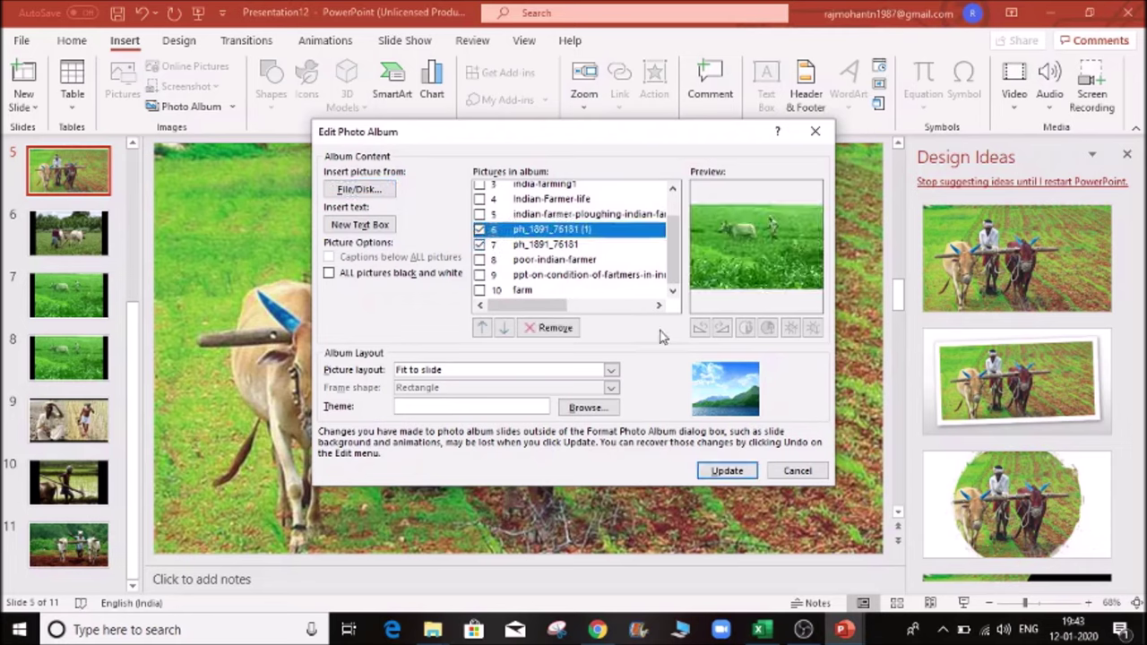
click(485, 246)
click(481, 245)
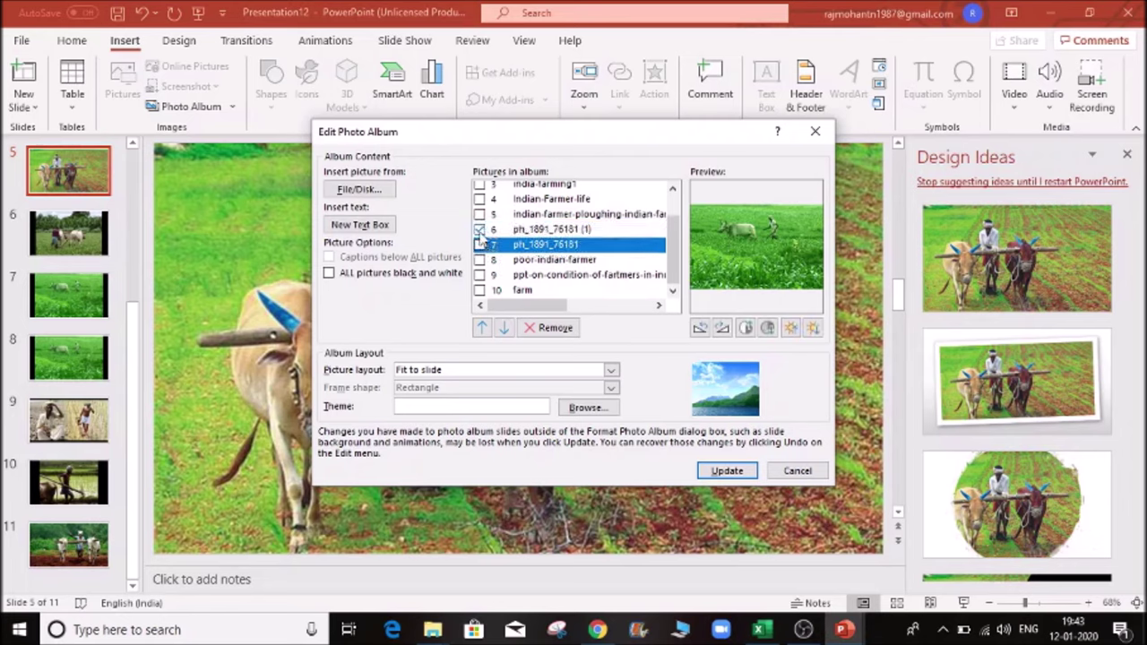
click(699, 328)
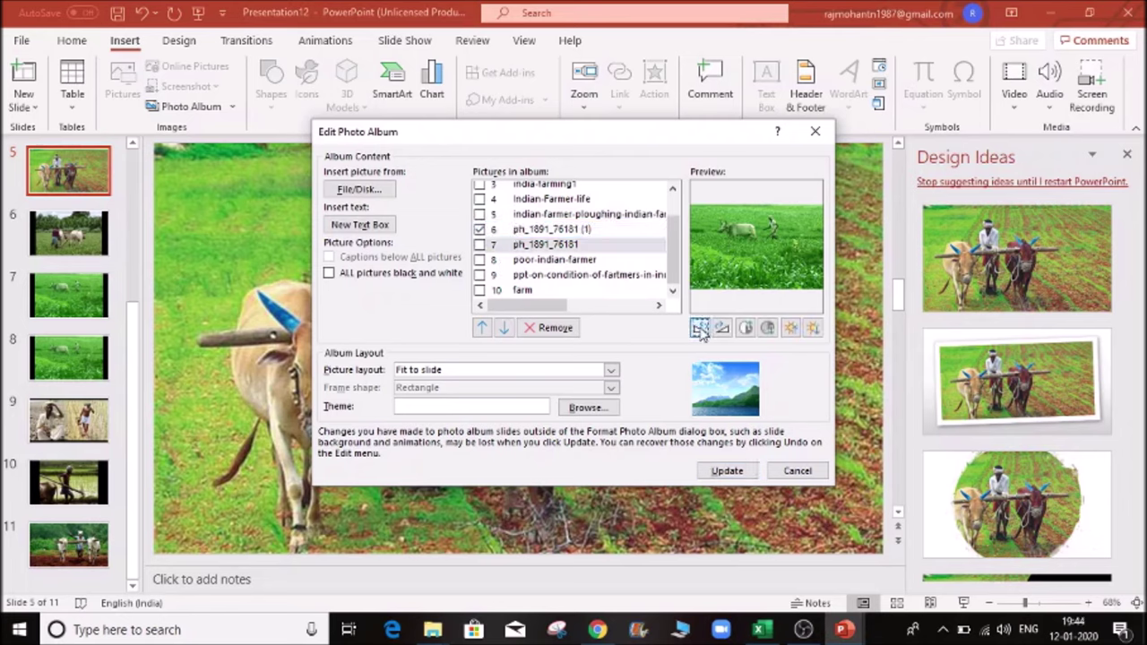
scroll(628, 251, up, 1)
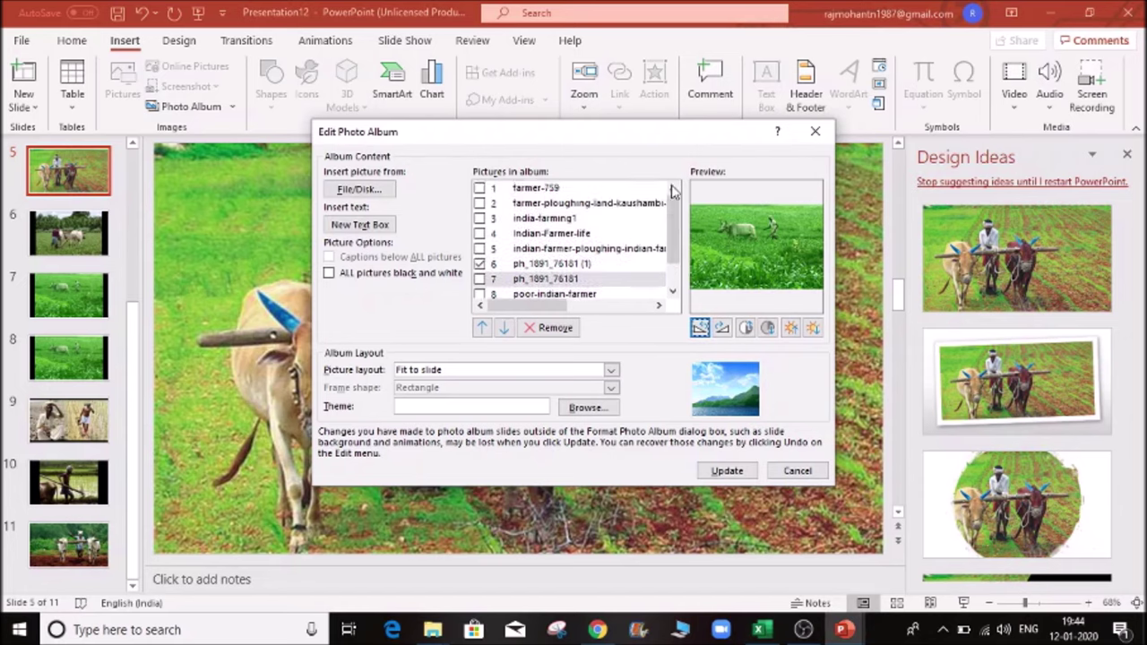
- Rotate farmer-759 into portrait, increase its brightness twice, and update the album
click(479, 264)
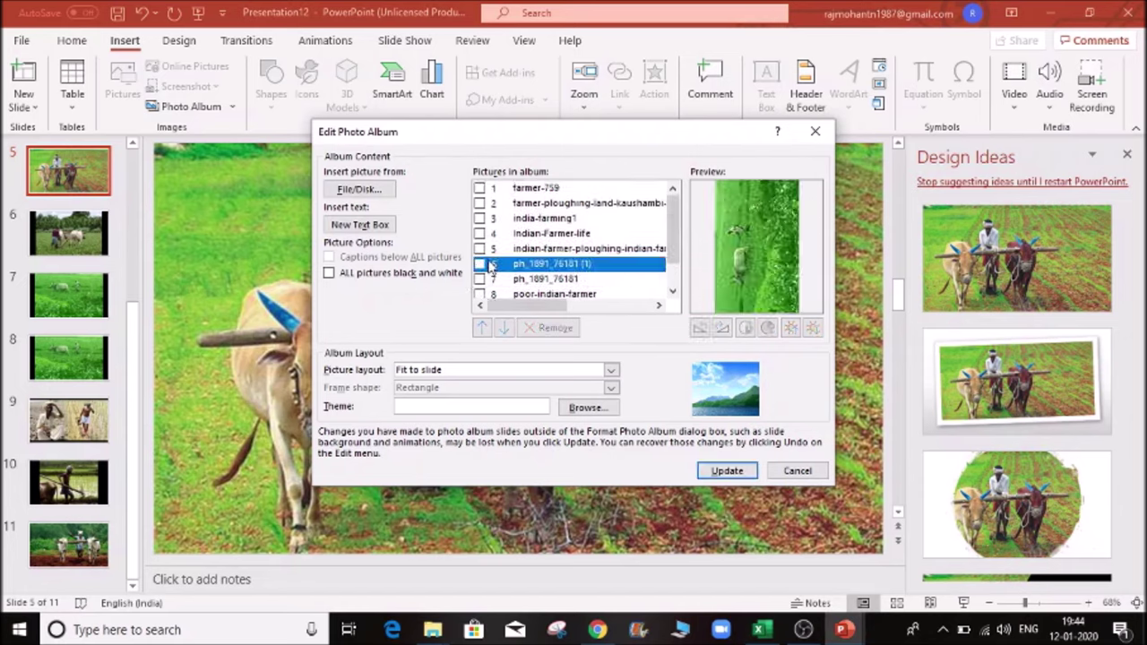
click(479, 190)
click(699, 328)
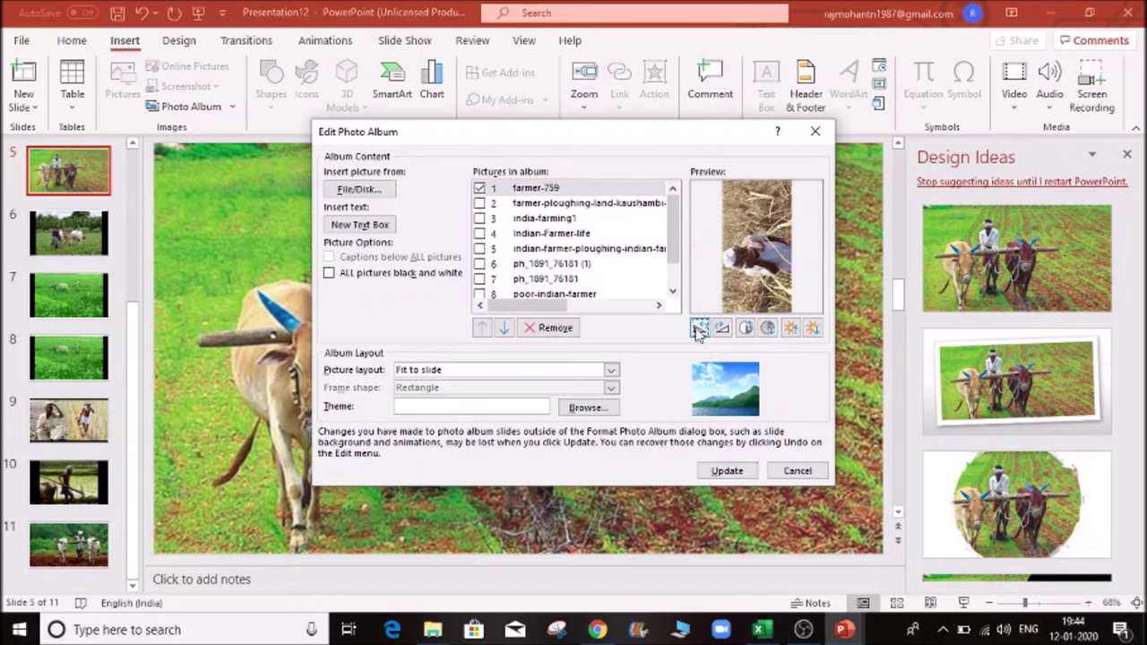
click(699, 328)
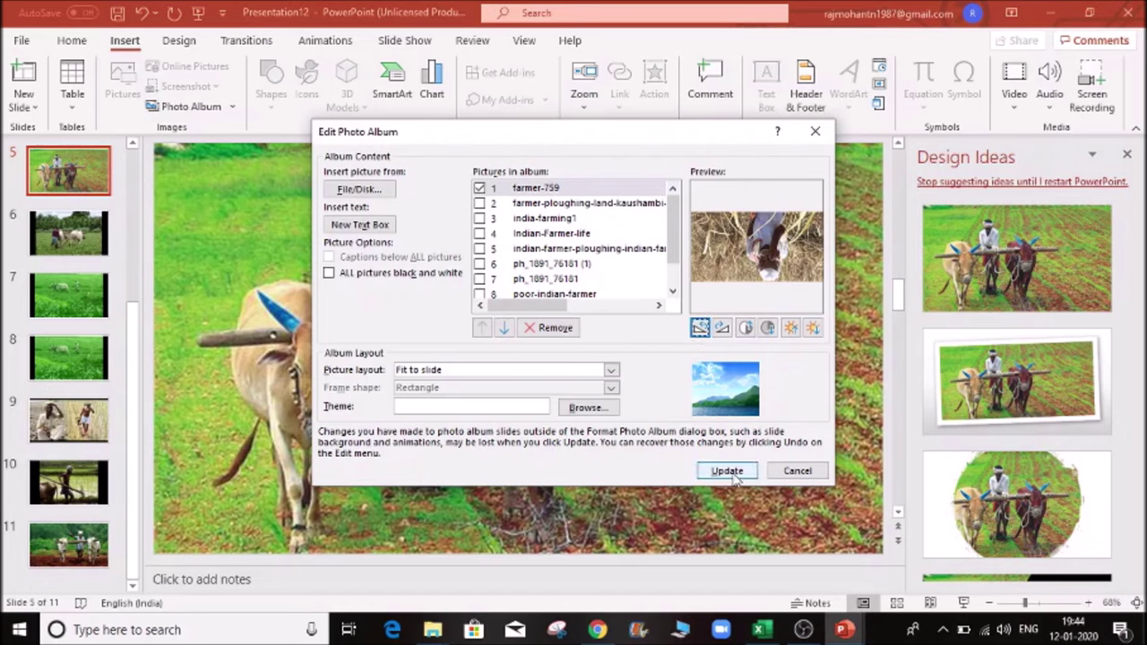
click(722, 328)
click(721, 328)
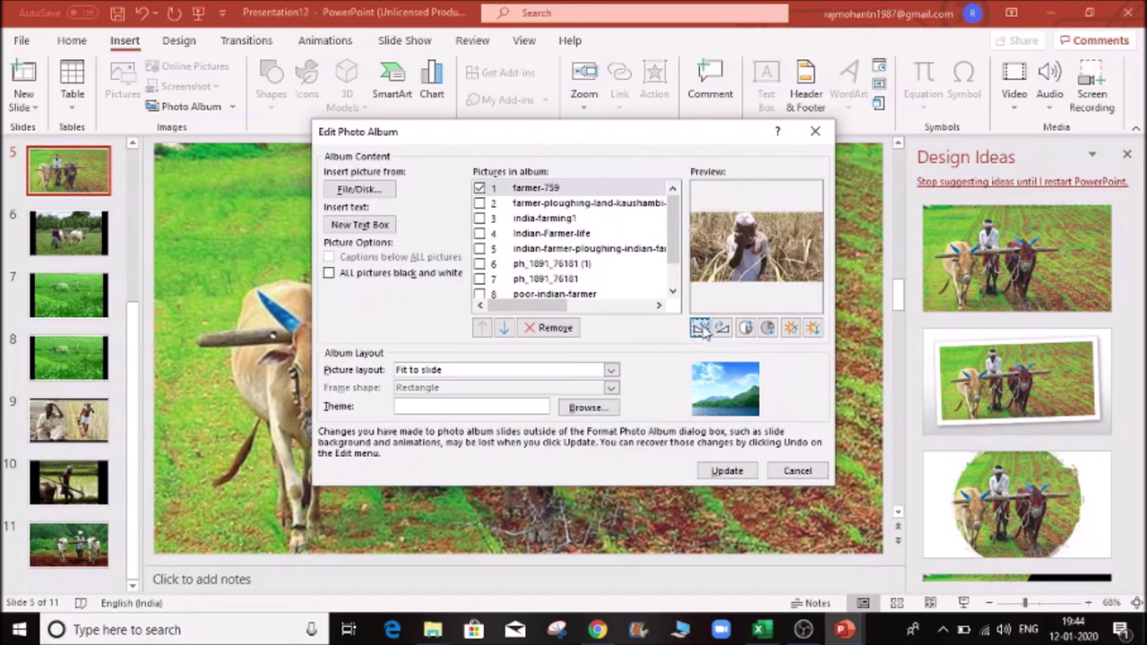
click(699, 328)
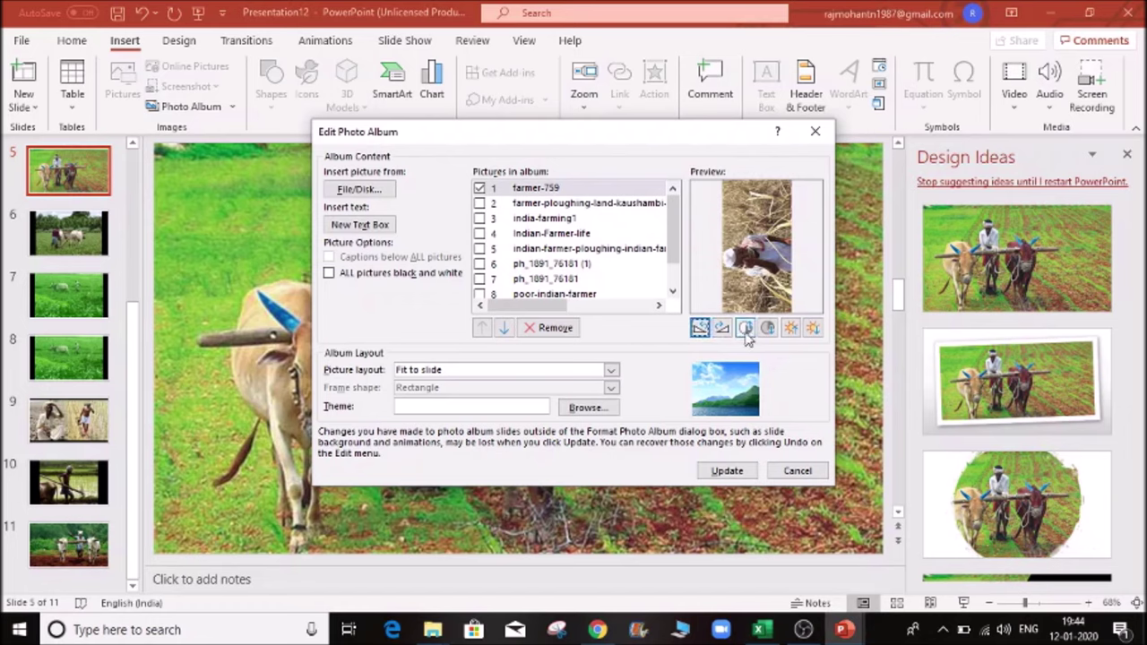
click(790, 328)
click(791, 329)
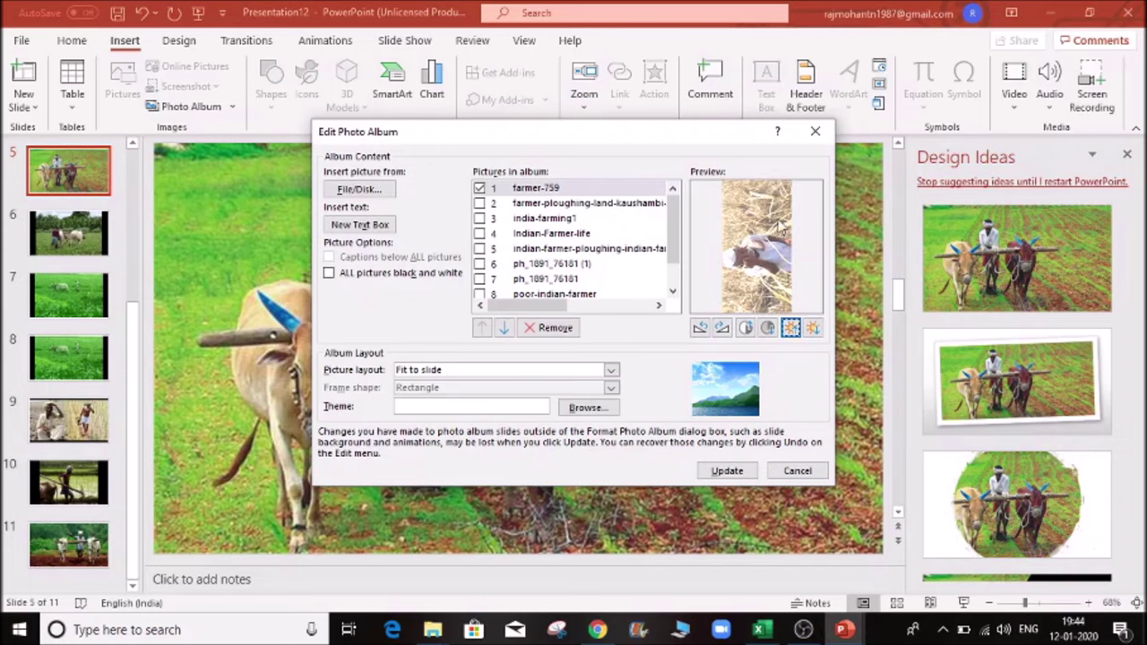
click(728, 470)
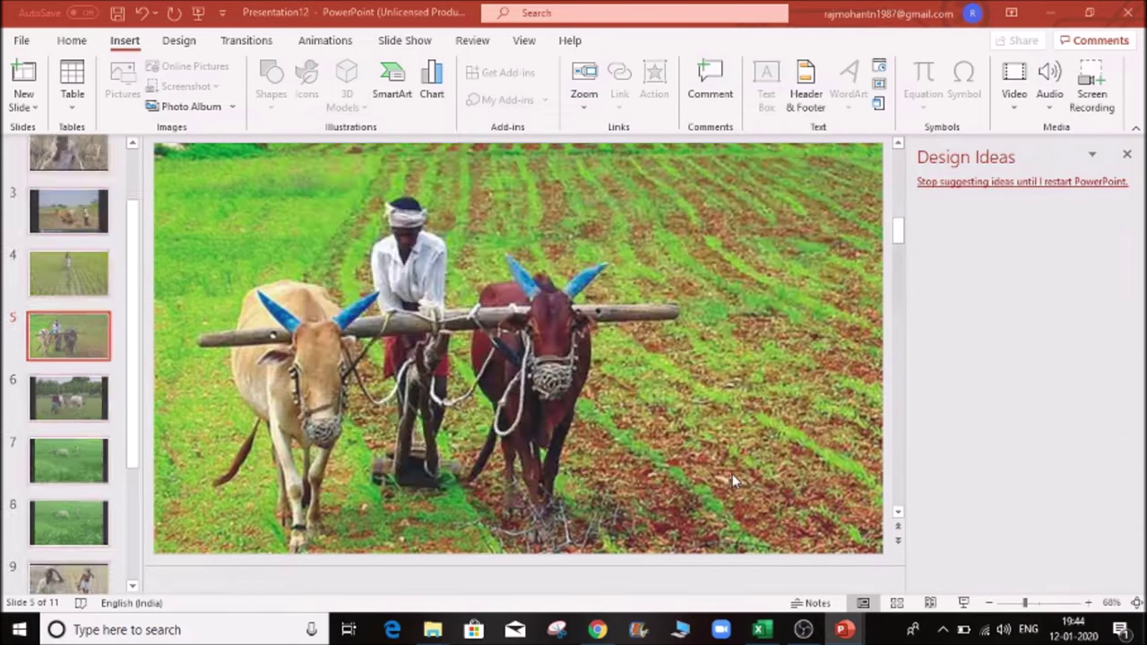
- Display slide 2's farmer photo and reopen the Edit Photo Album dialog over it
click(80, 246)
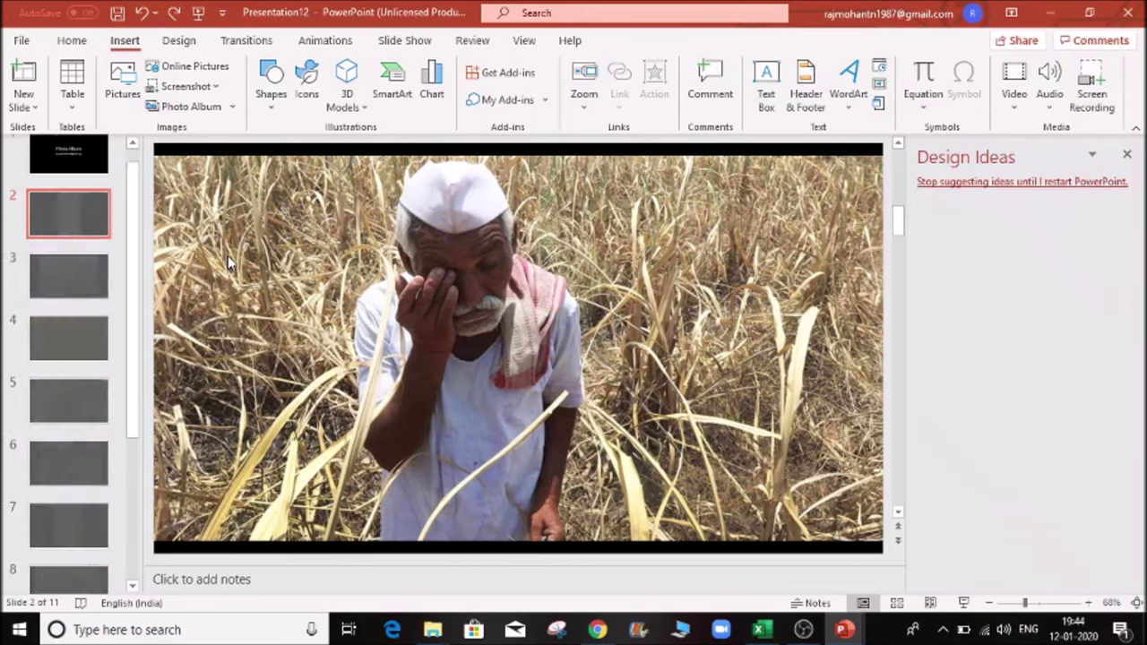
click(226, 107)
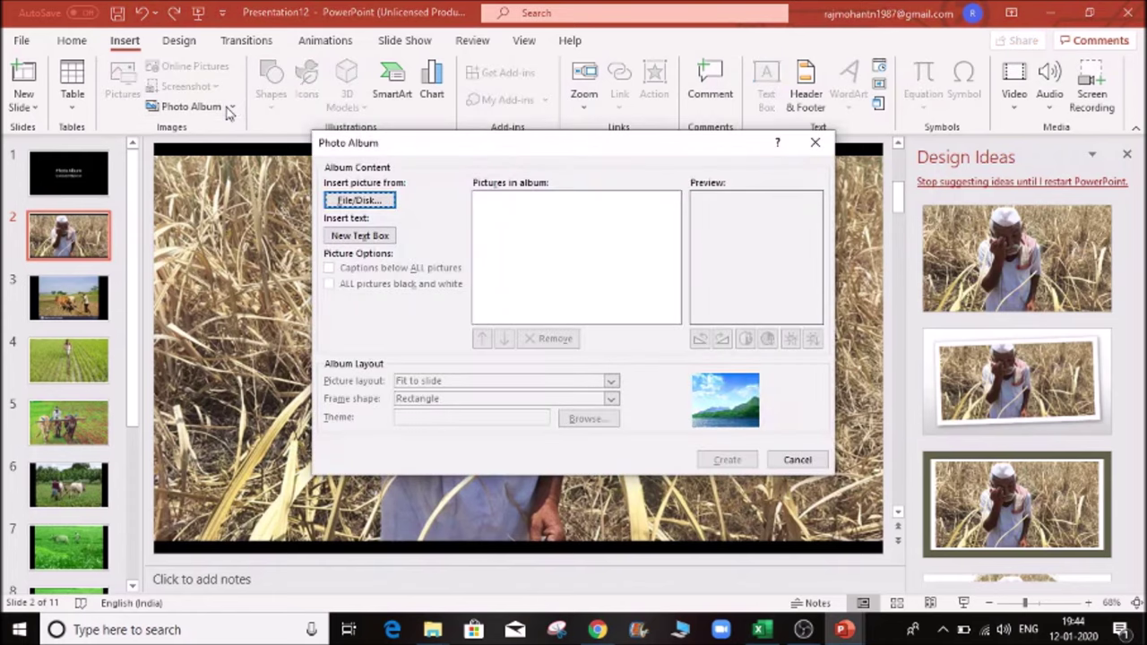
click(805, 460)
click(228, 107)
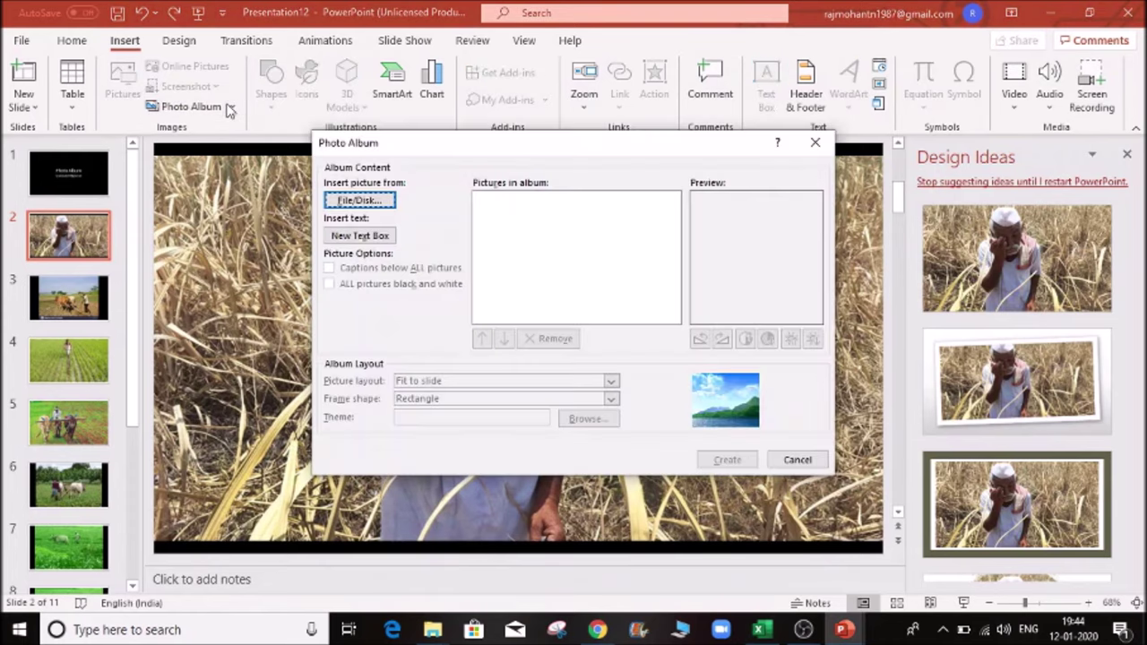
click(812, 461)
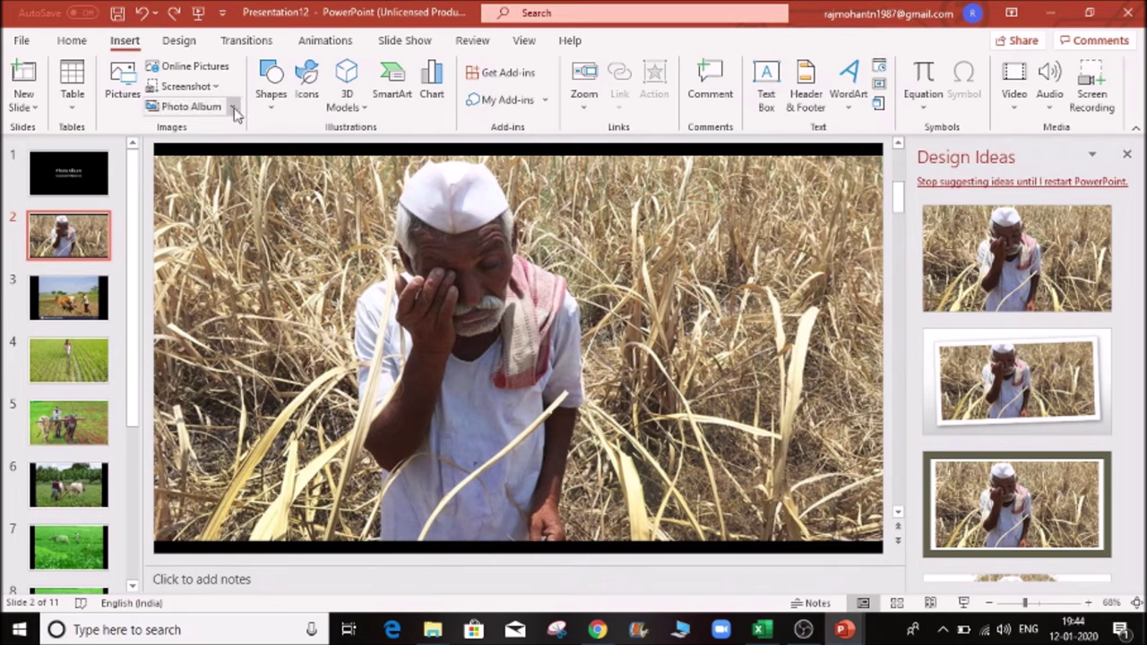
click(232, 107)
click(231, 152)
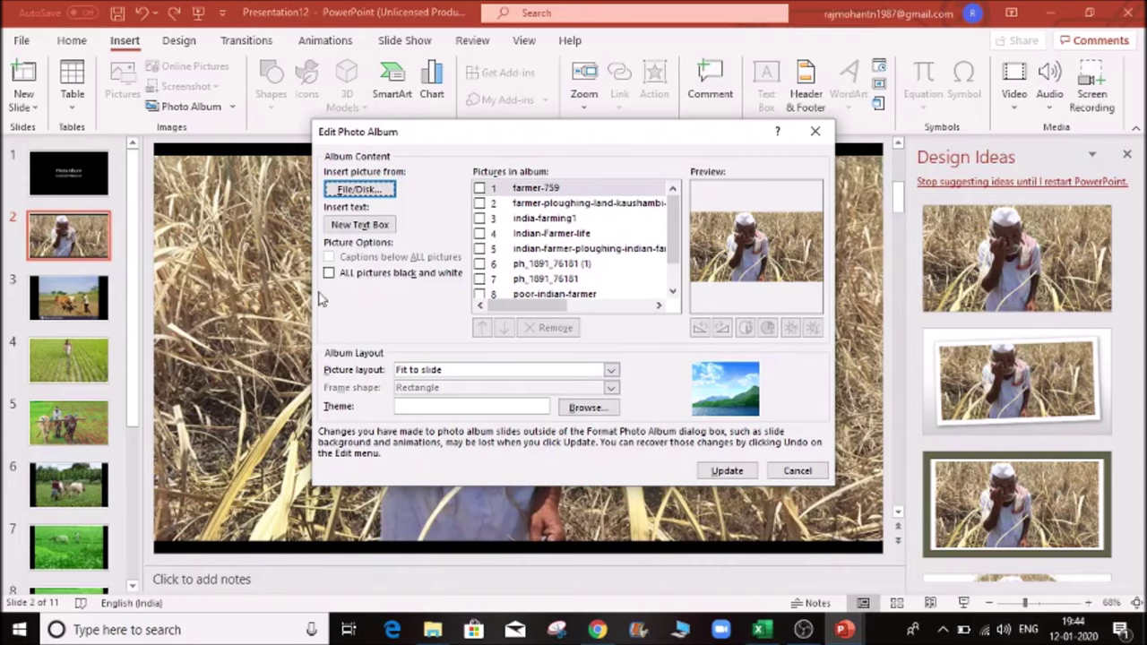
- Set the album to 2 pictures per slide with Rectangle frames and update it
drag(423, 131, 412, 91)
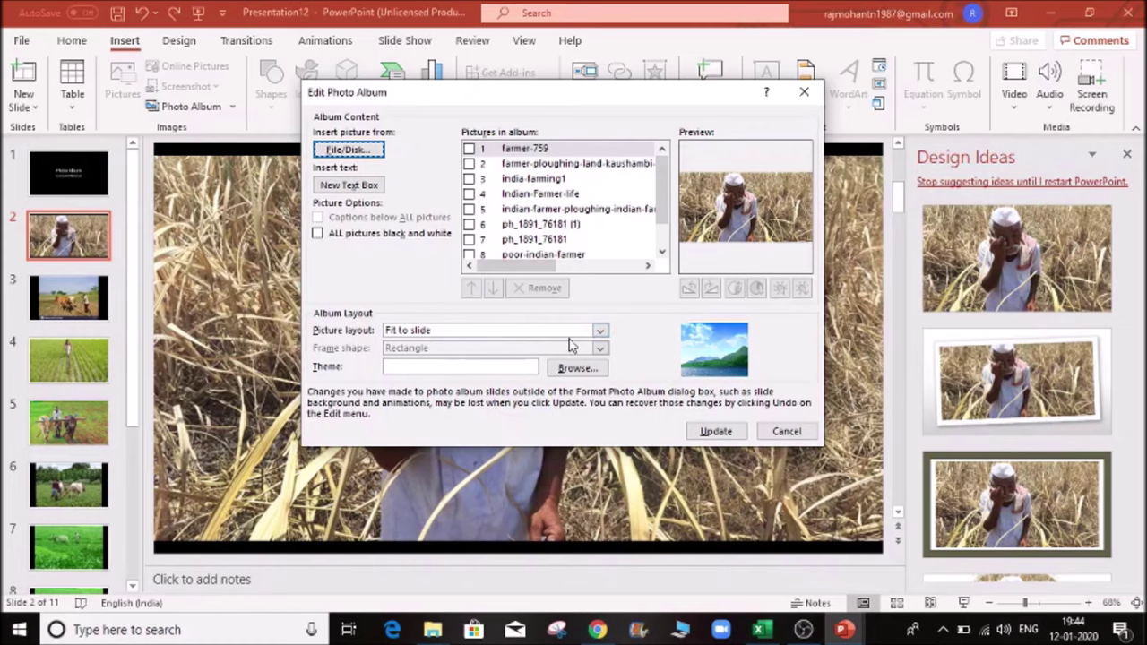
click(600, 332)
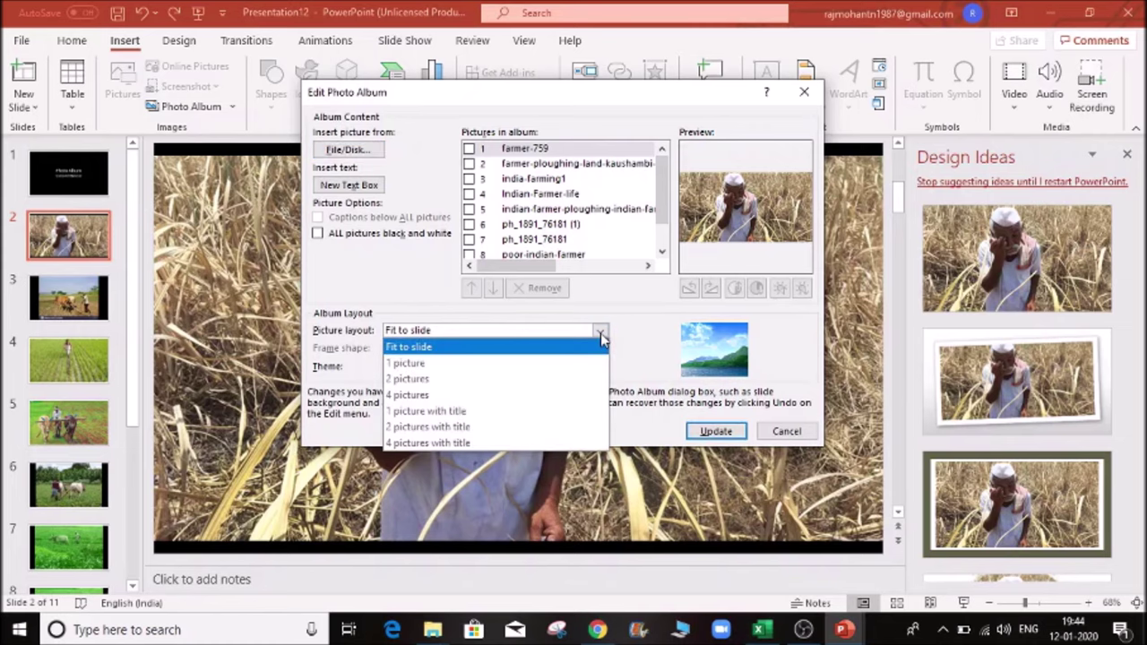
click(411, 384)
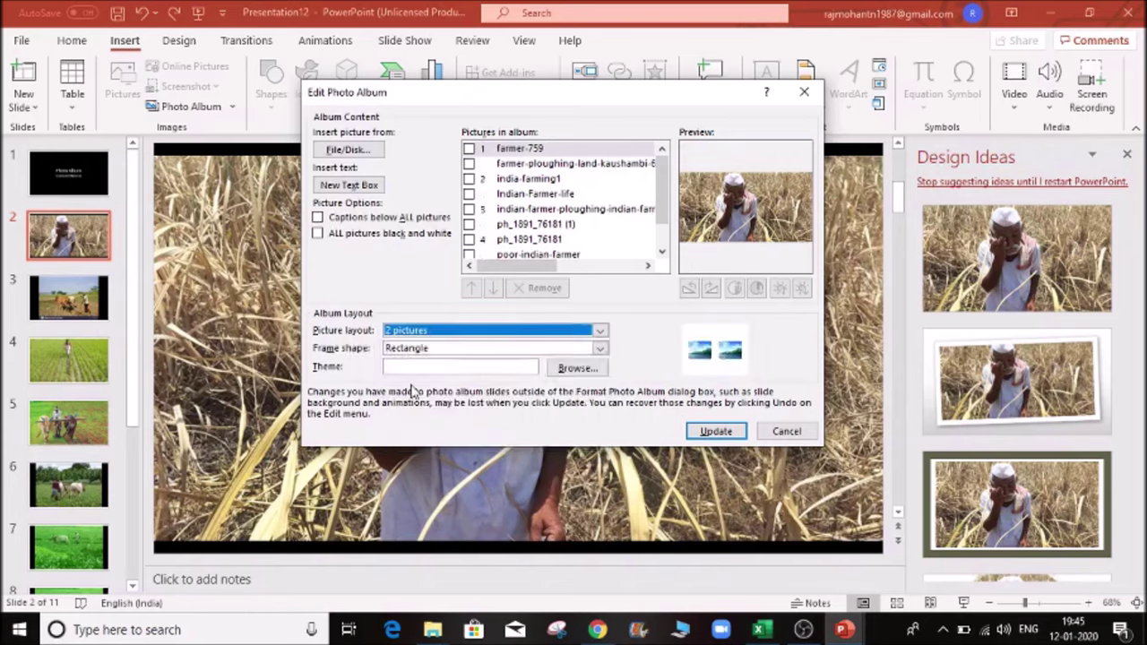
click(600, 350)
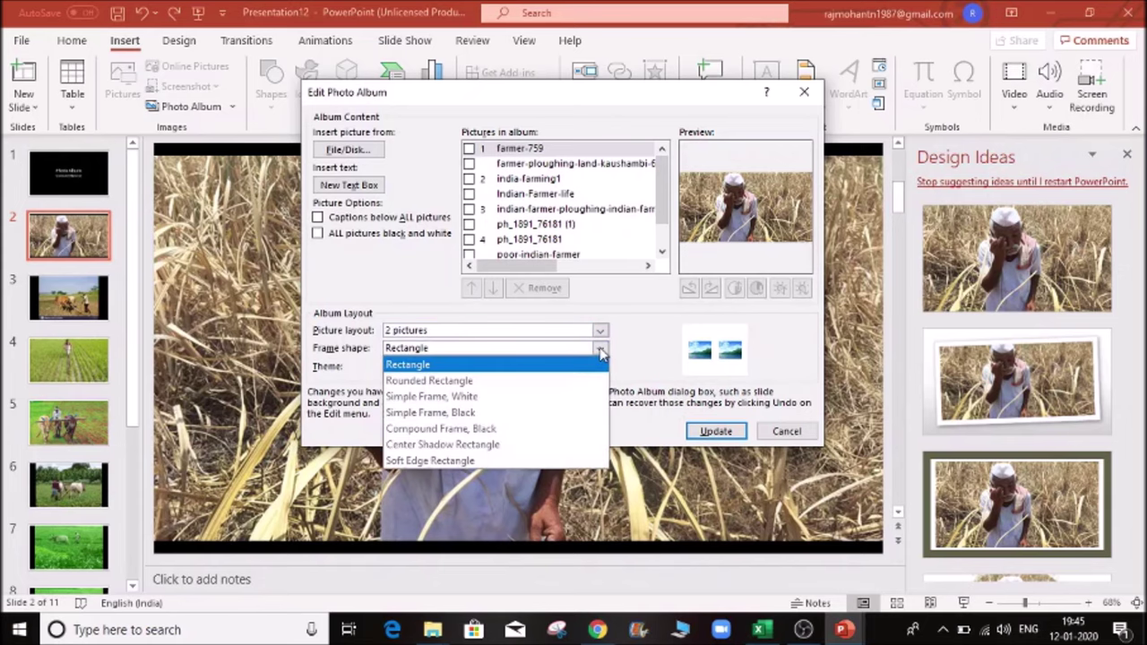
click(518, 368)
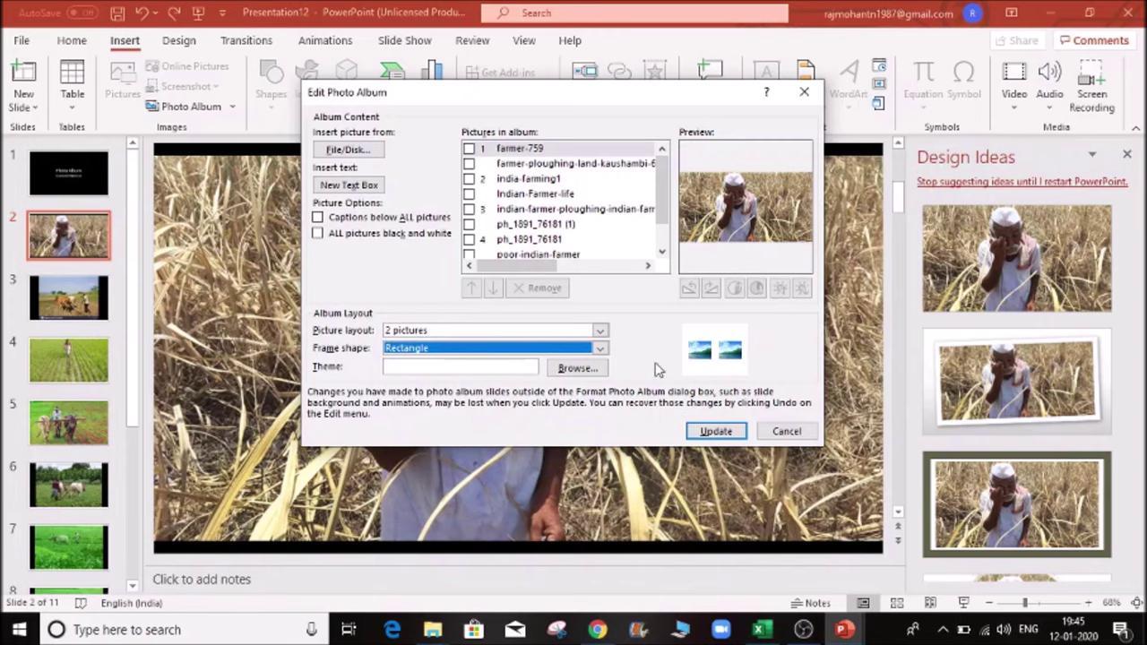
click(705, 434)
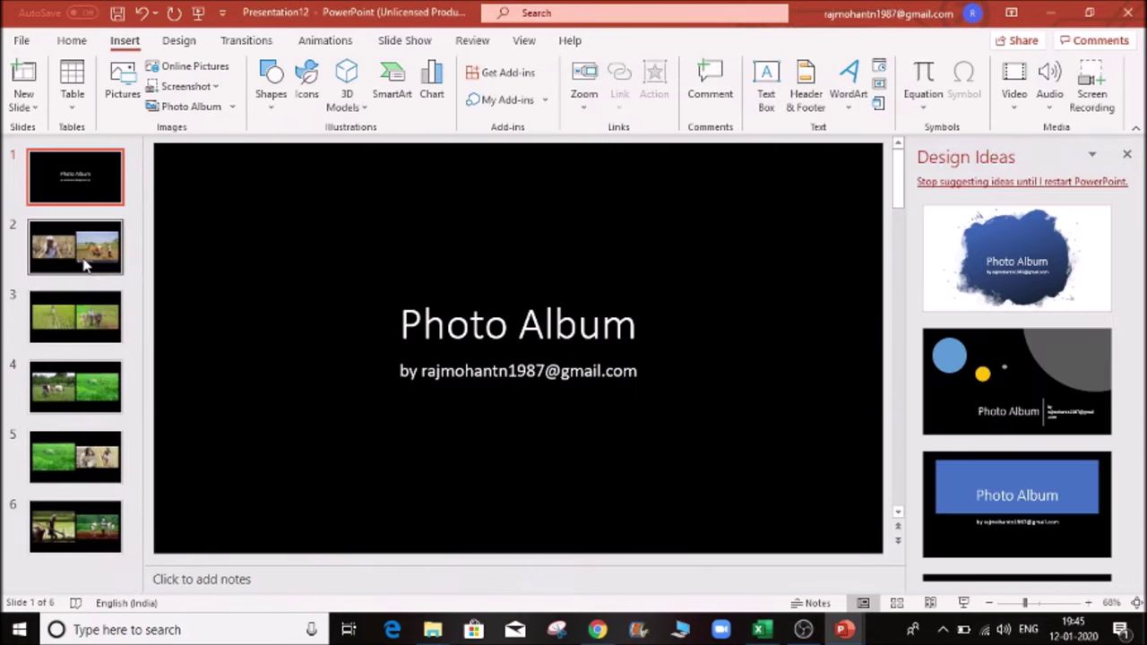
click(85, 265)
- Compare the two-photo slides 2 and 3
click(84, 328)
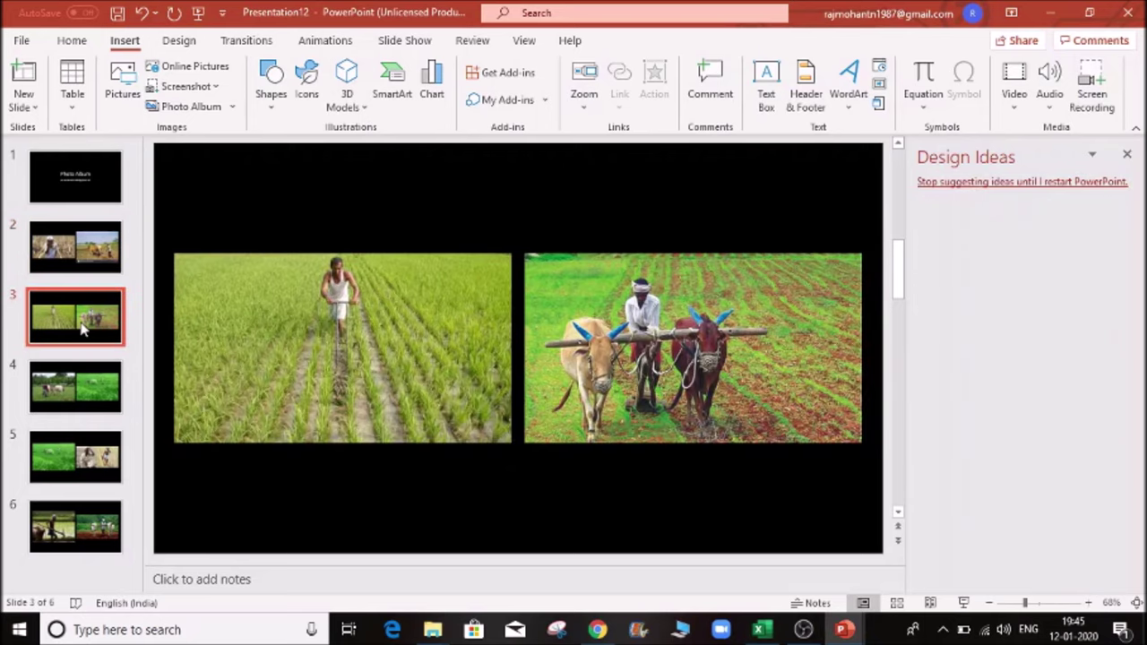
click(65, 251)
click(69, 306)
click(73, 255)
- Change the album's picture layout to 1 picture with title and update it
click(234, 107)
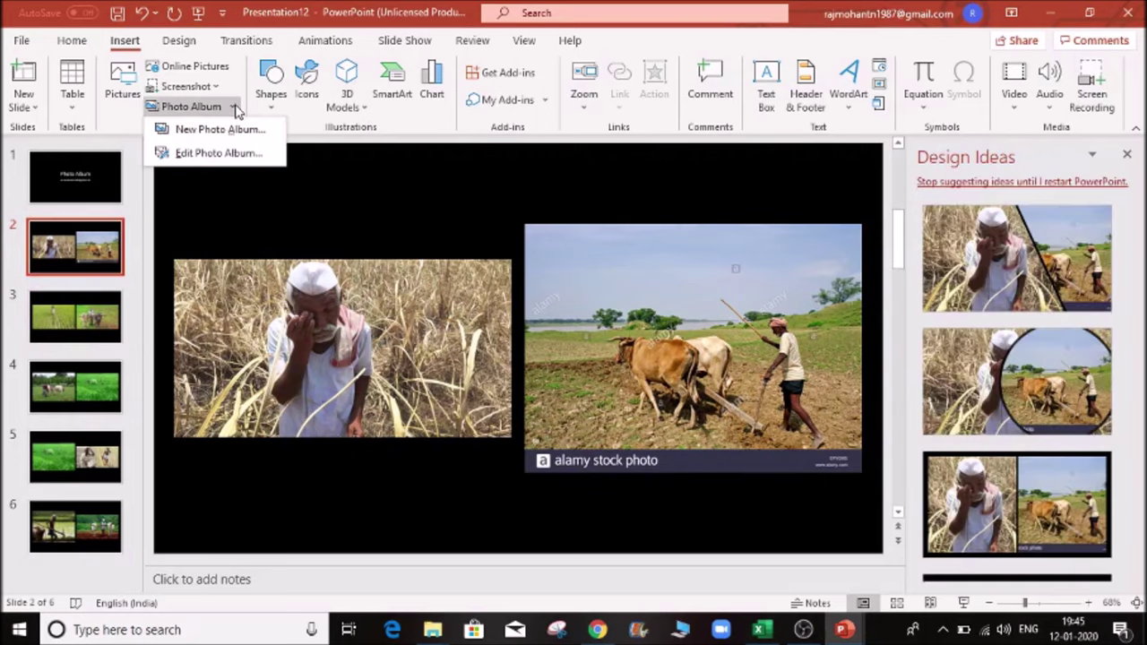
click(238, 153)
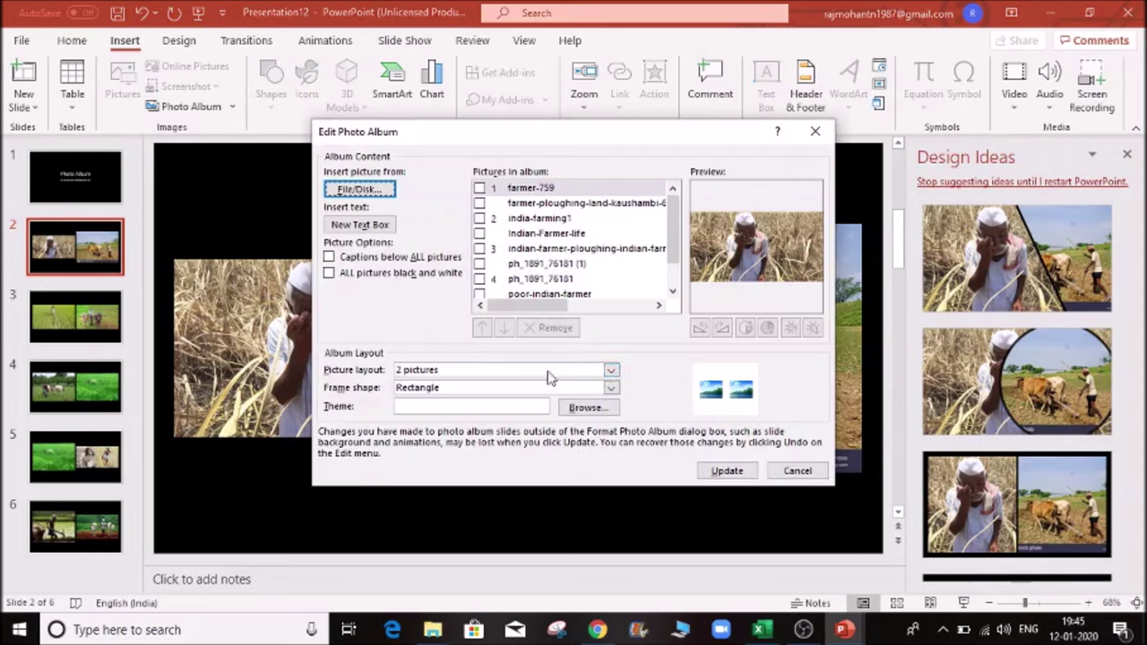
click(613, 371)
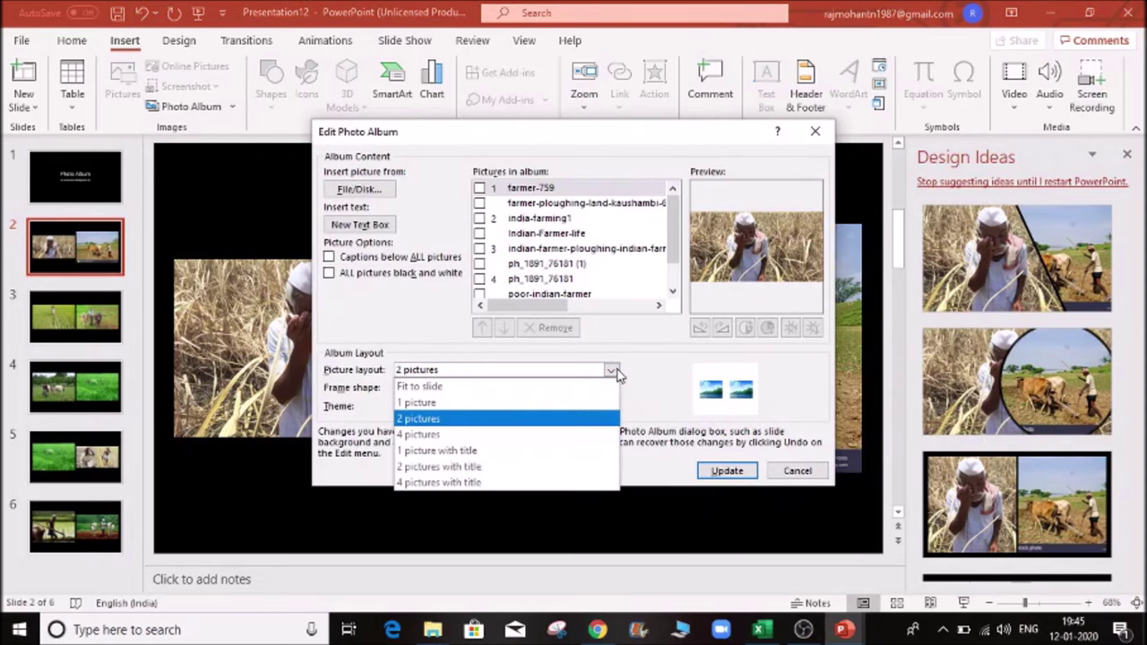
click(480, 453)
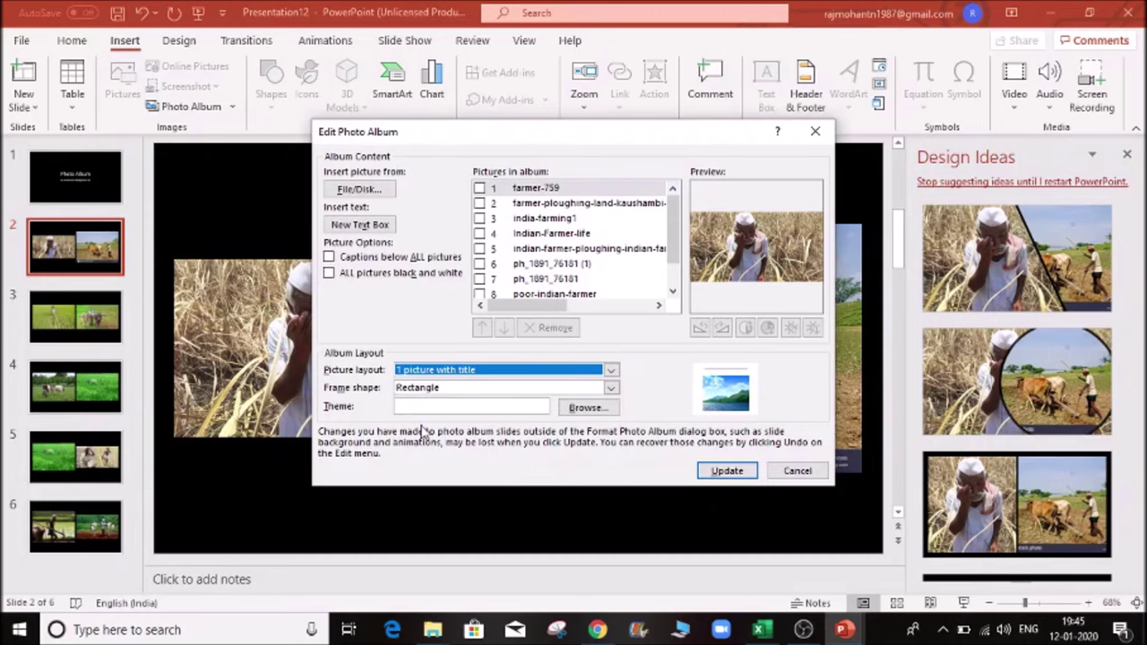
click(721, 472)
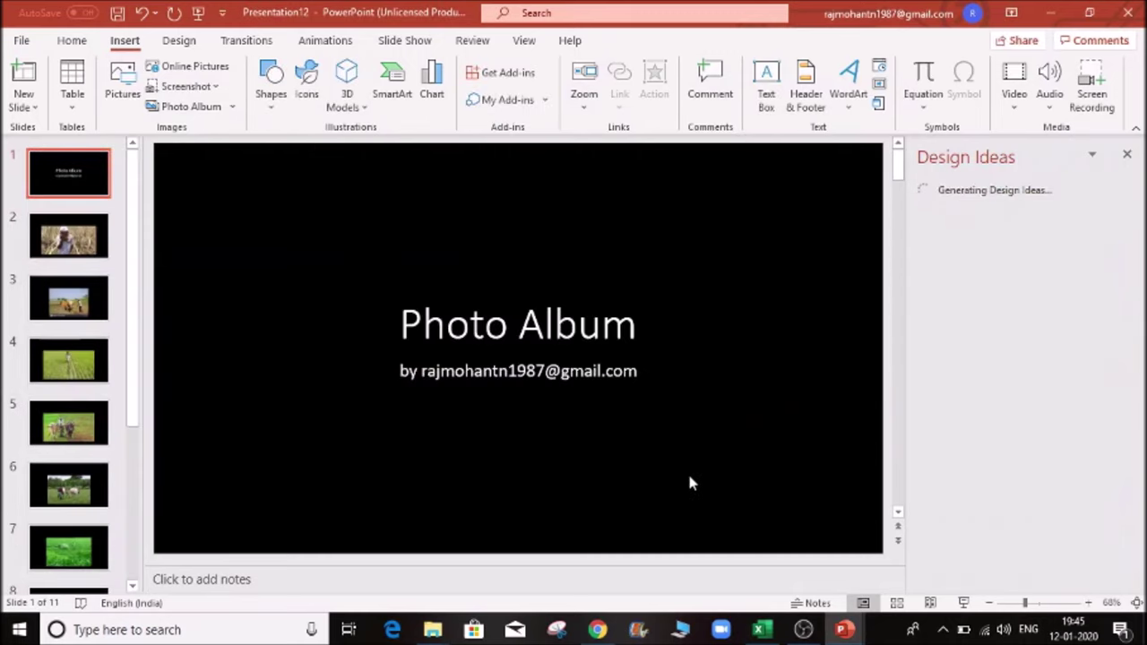
key(Down)
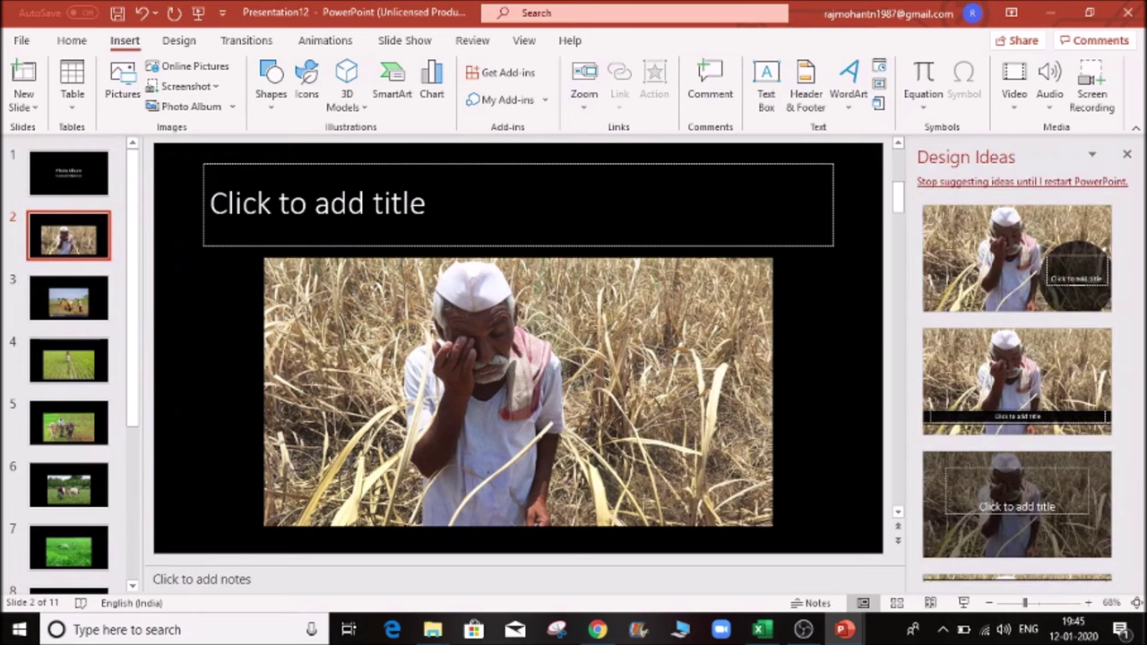
- Title slide 2 'Farmer Working', glance at slide 3, then return to slide 2
click(211, 206)
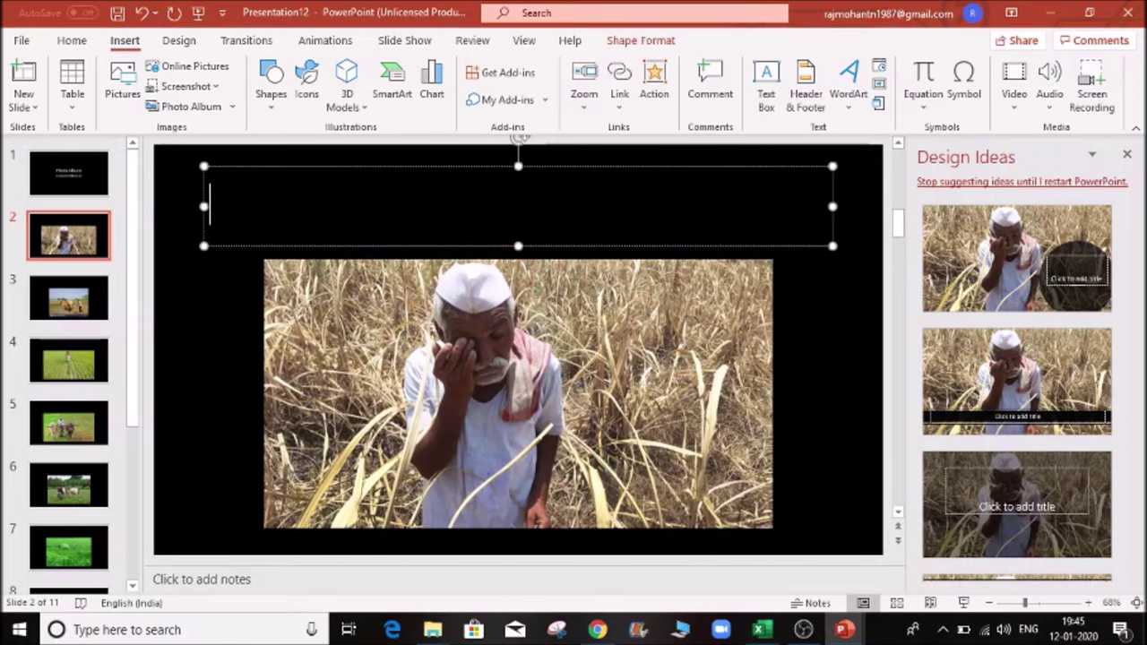
text(Farmer Working)
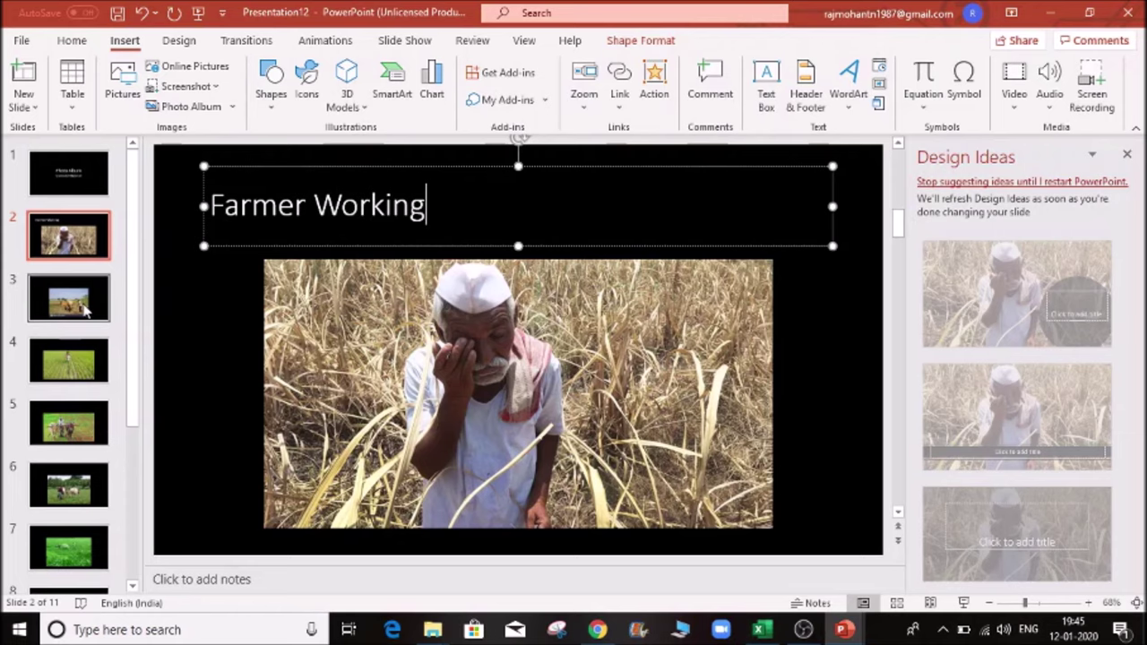
click(86, 309)
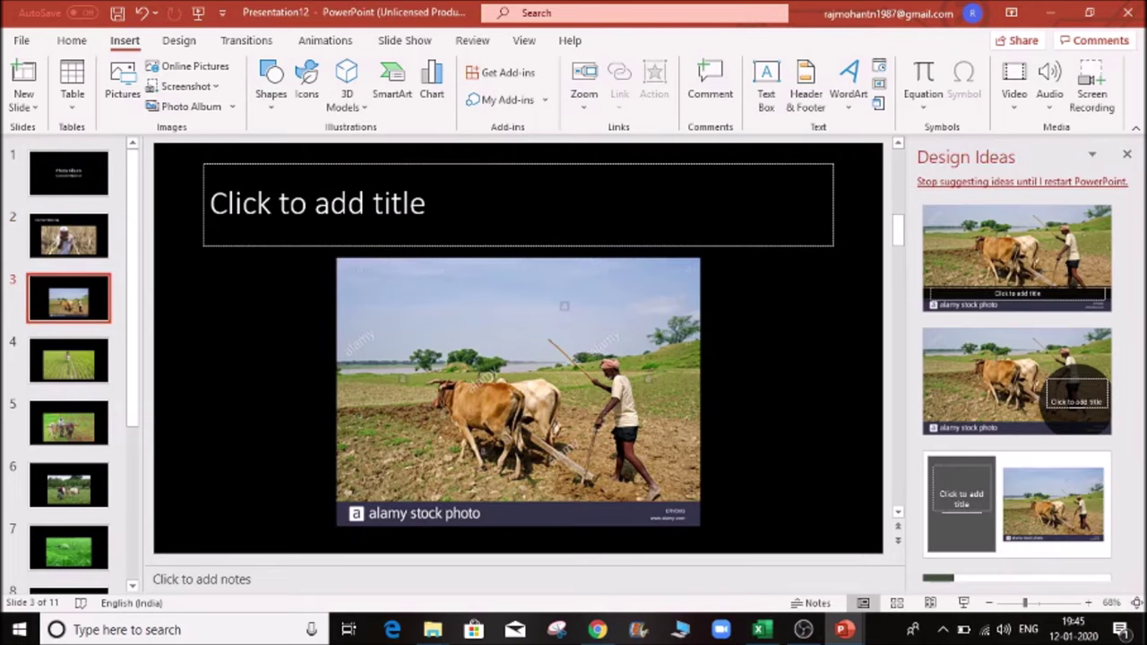
click(69, 235)
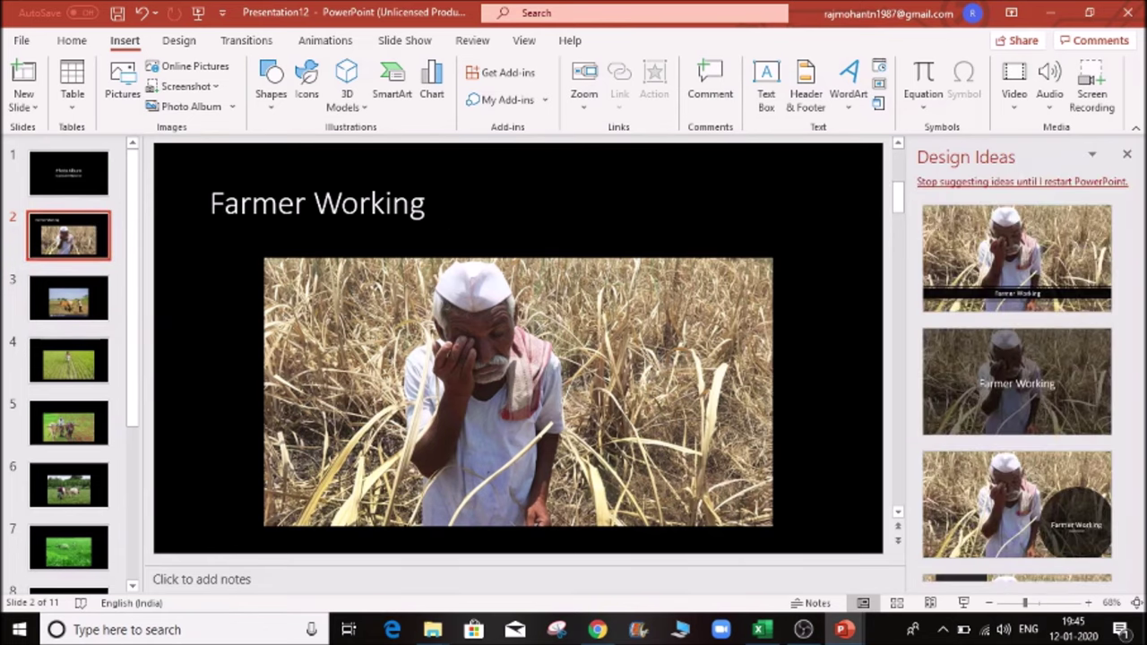
click(234, 107)
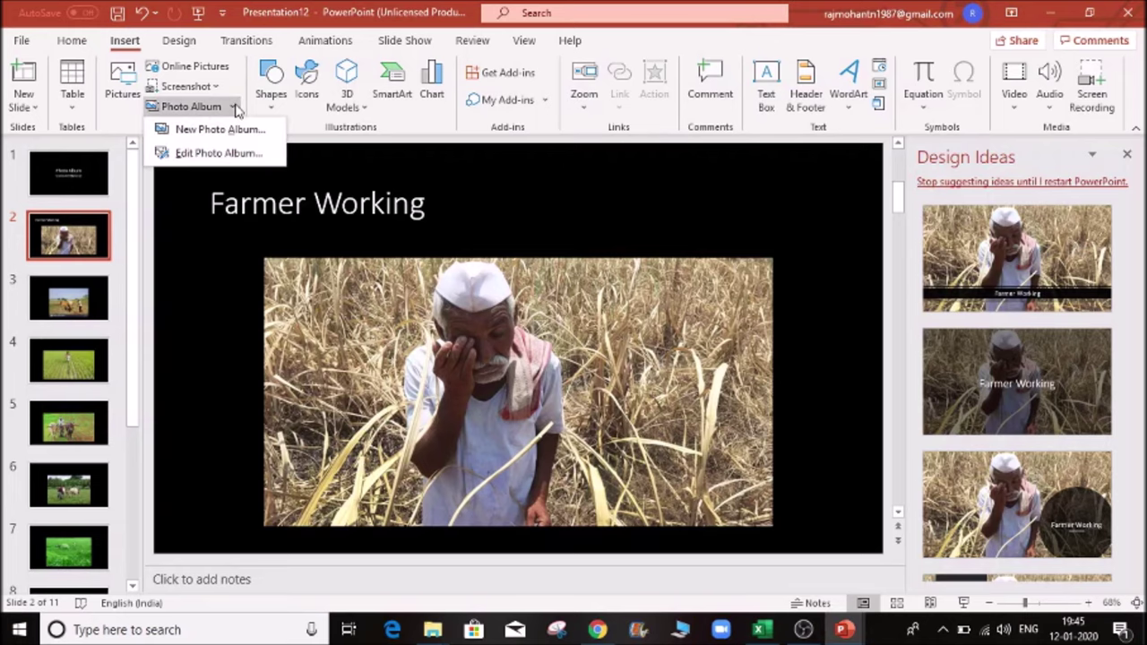
- Turn on captions below all pictures in the photo album, keeping colour, and update it
click(219, 152)
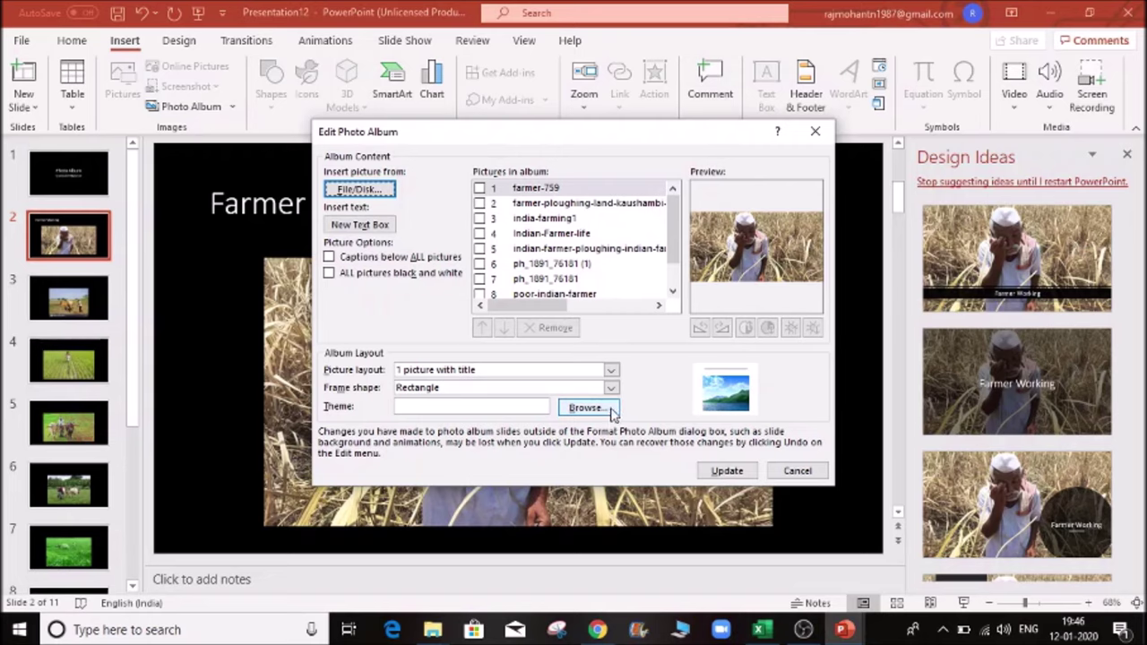
click(329, 258)
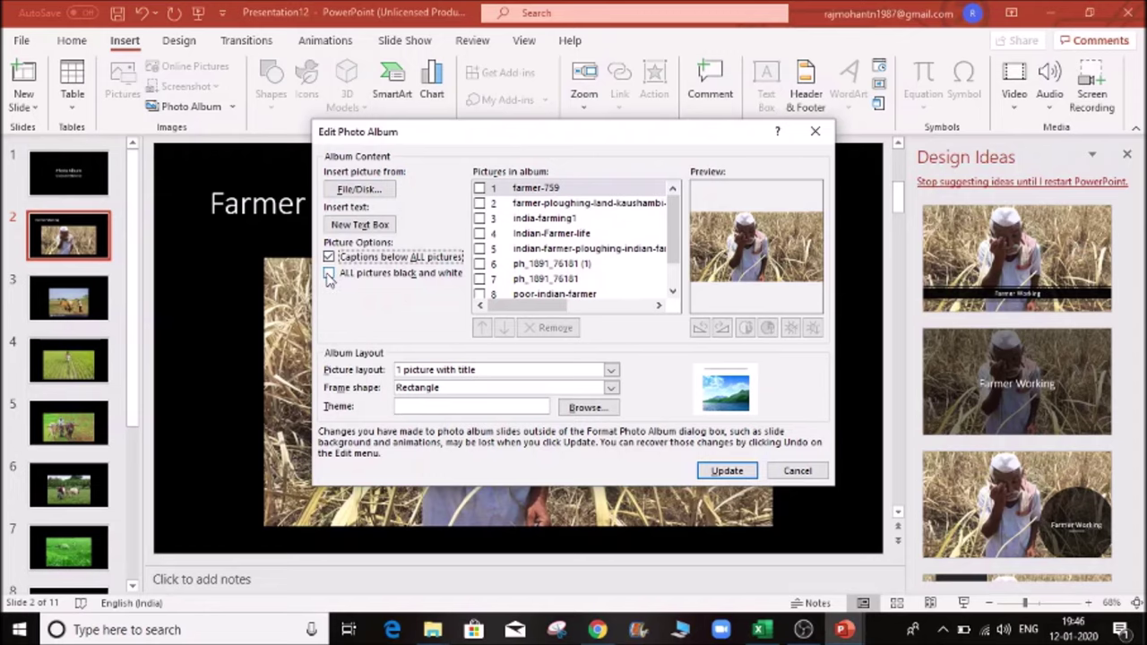
click(329, 274)
click(329, 273)
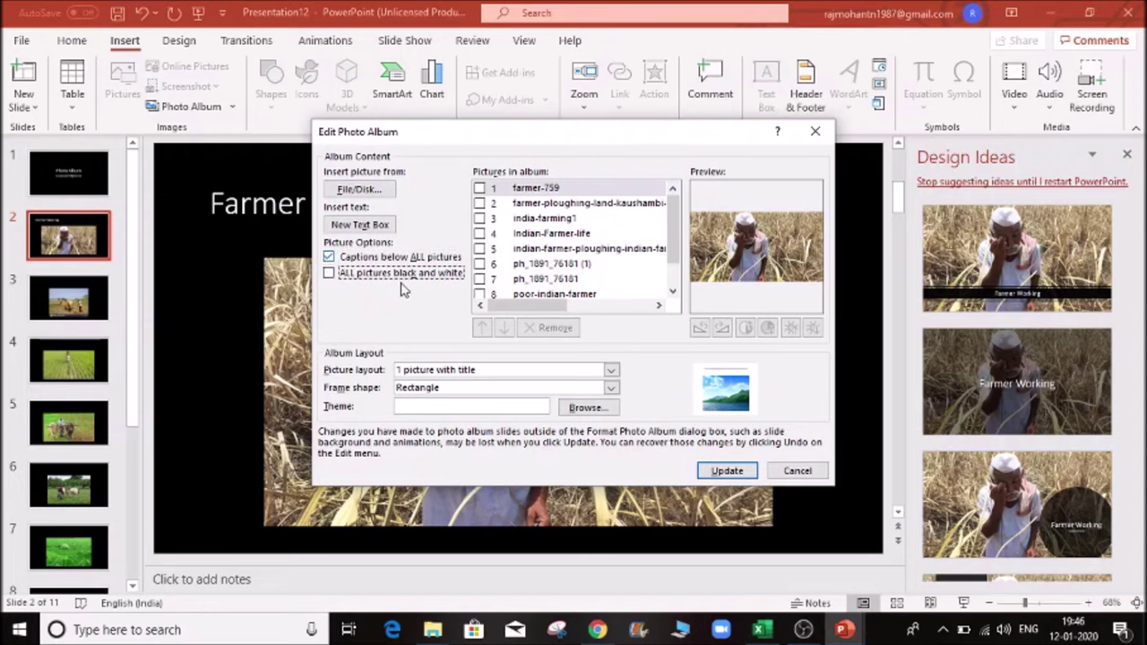
click(721, 470)
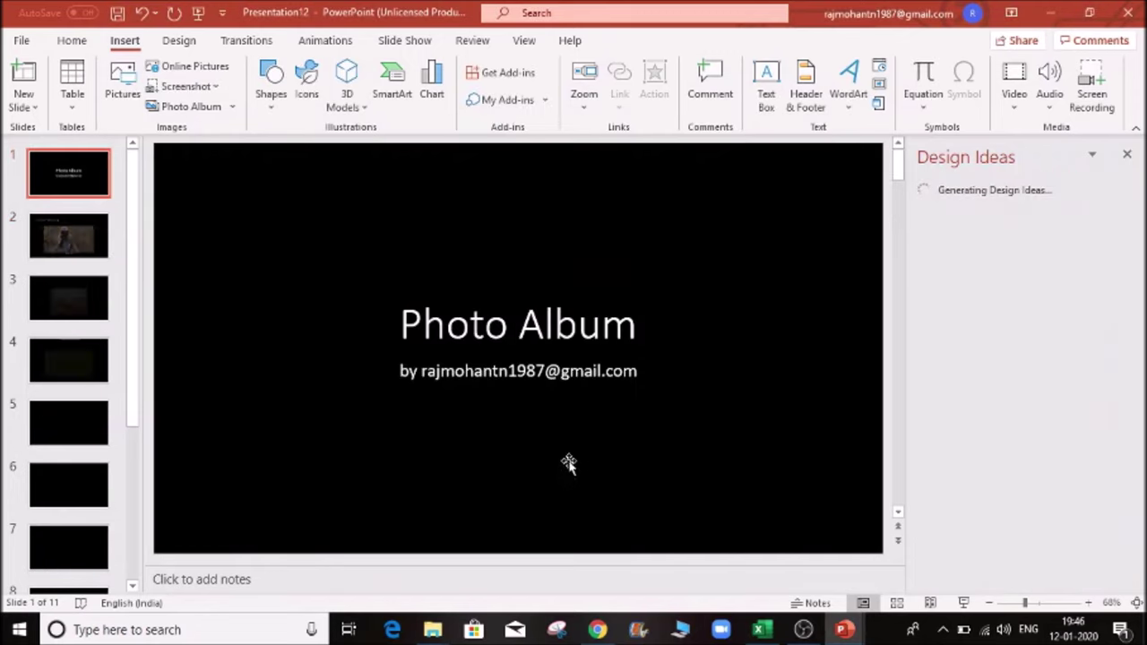
- Check the new file-name captions on the farmer and ploughing photos
click(80, 243)
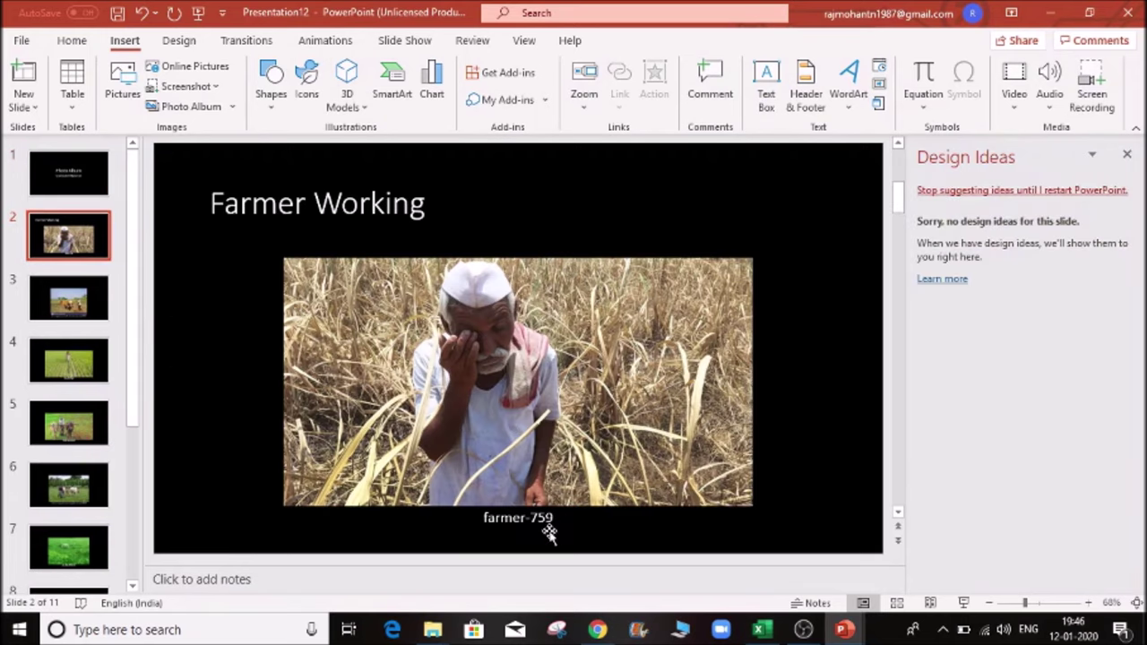
click(505, 518)
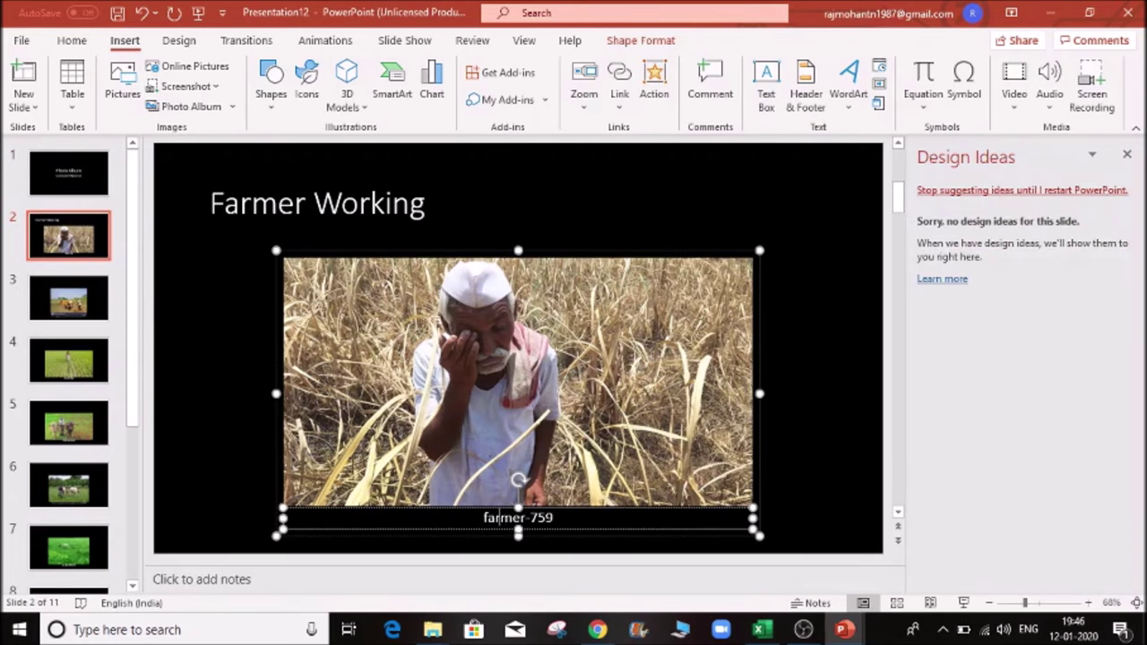
scroll(736, 466, down, 1)
click(532, 514)
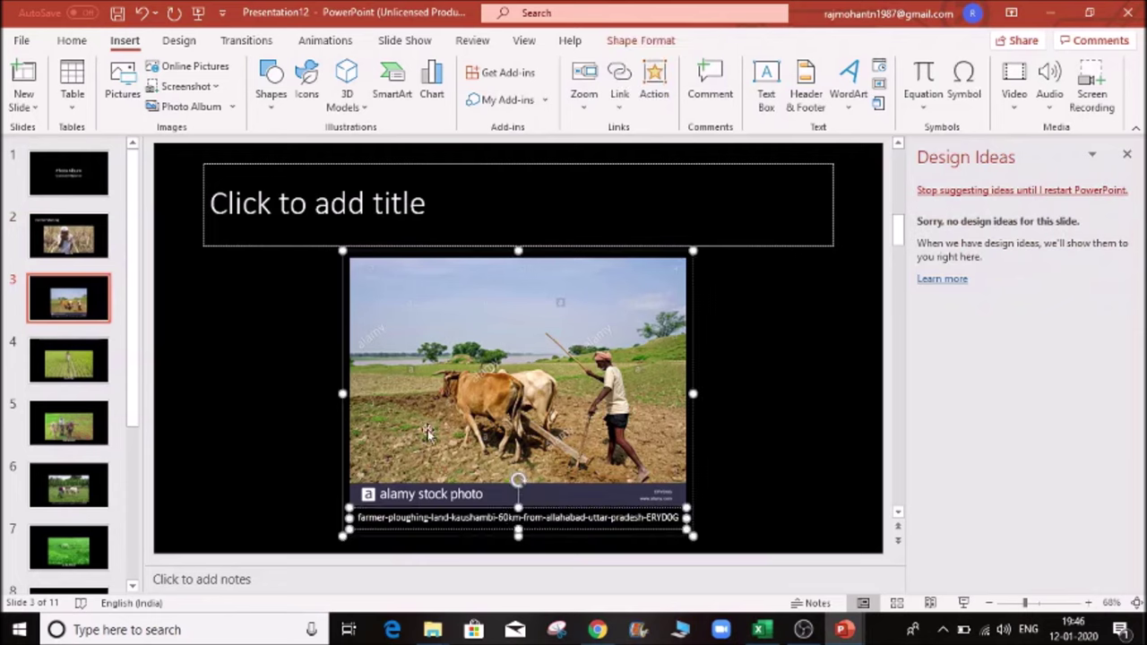
click(231, 106)
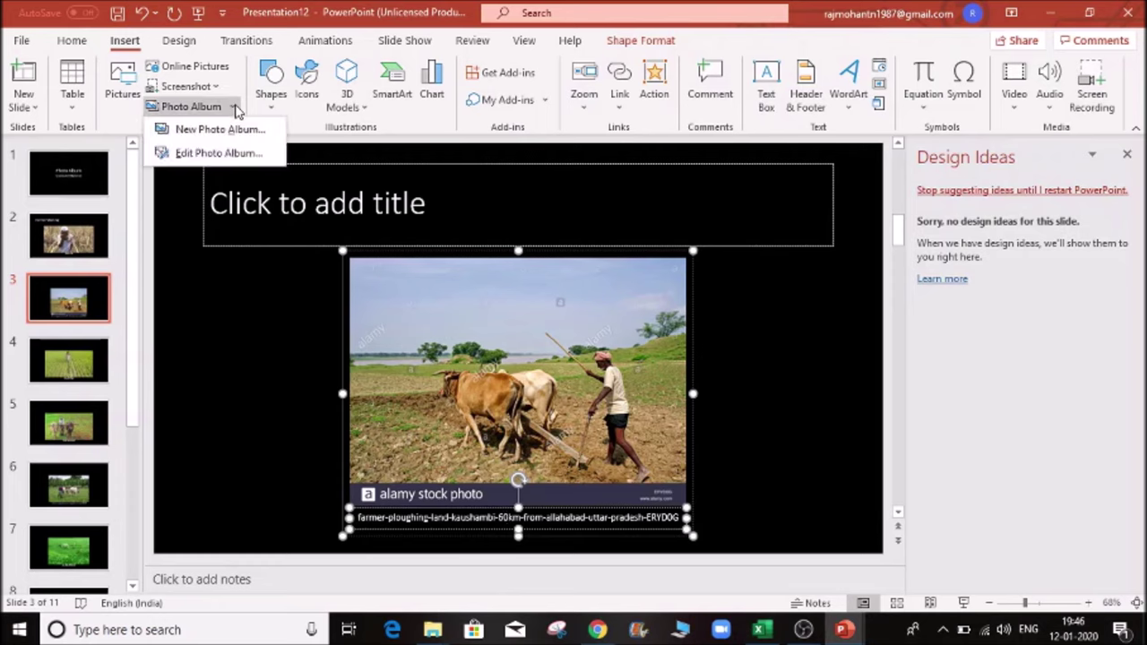
- Update the album with captions removed and all pictures black and white
click(219, 153)
click(329, 257)
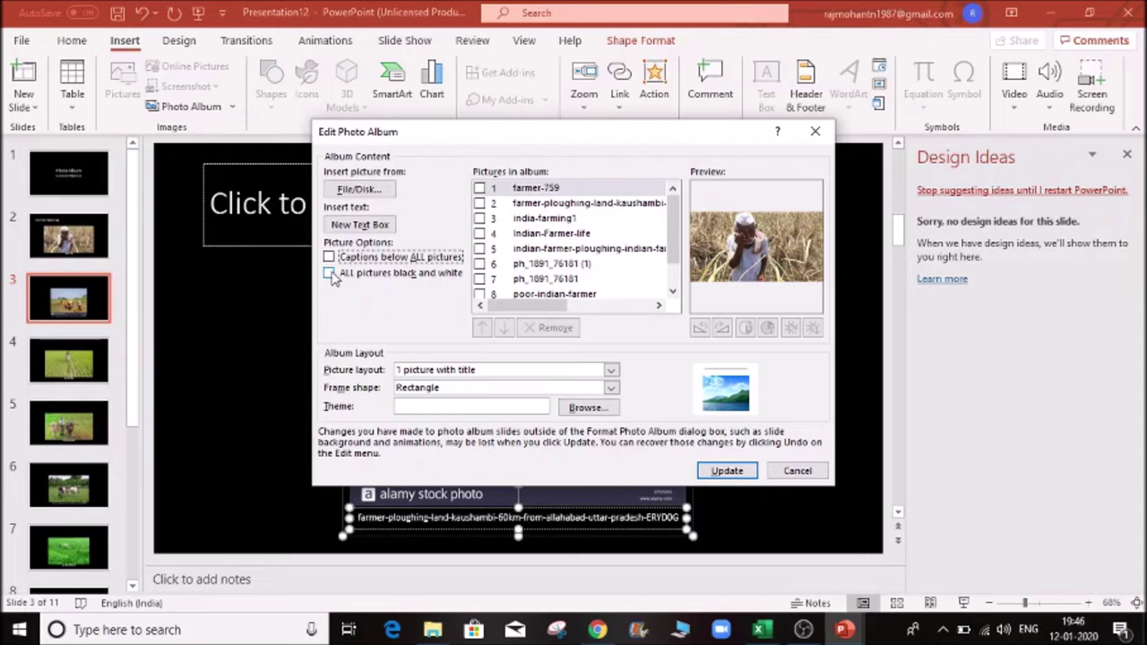
click(330, 274)
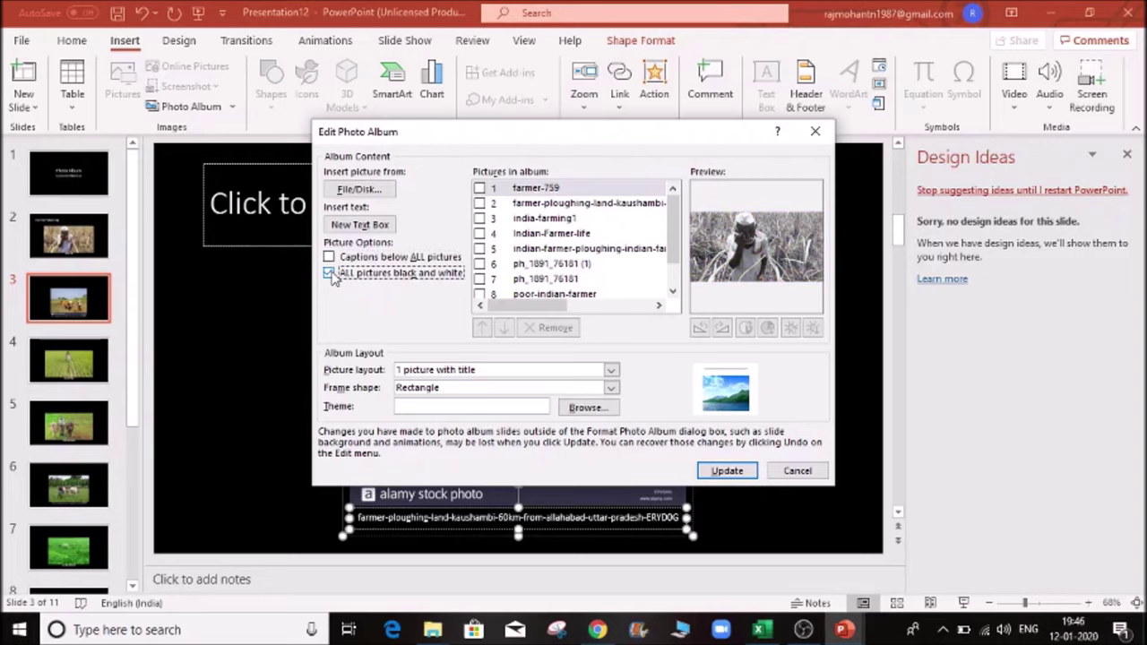
click(726, 473)
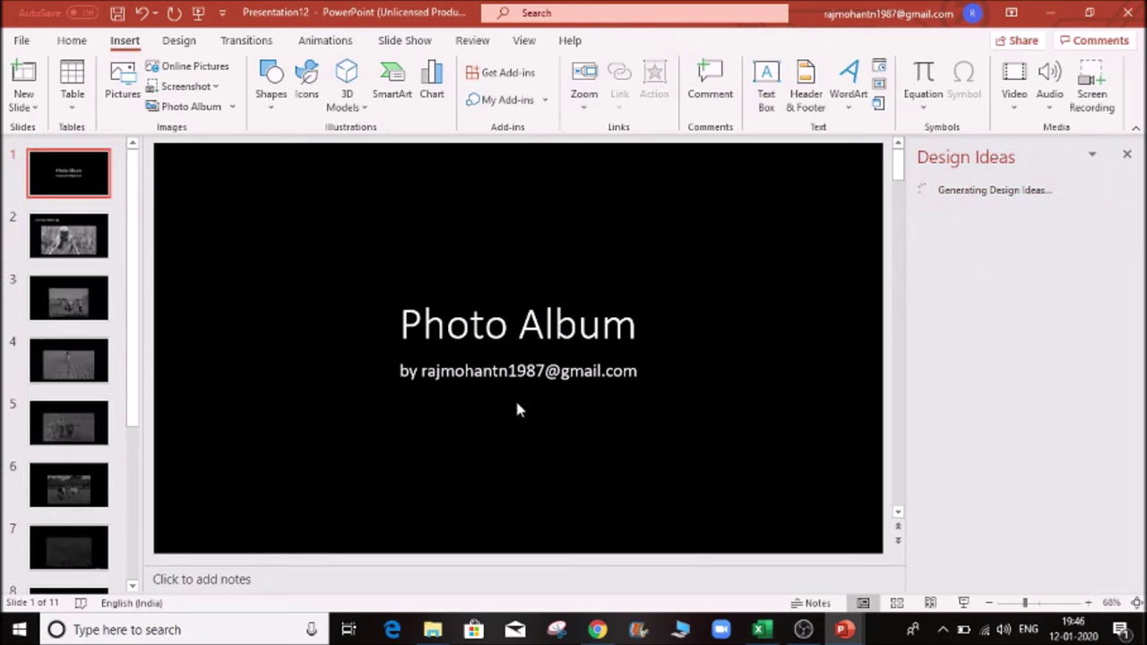
- Review the grayscale slides 2 to 4, then reopen Edit Photo Album from slide 2
click(78, 241)
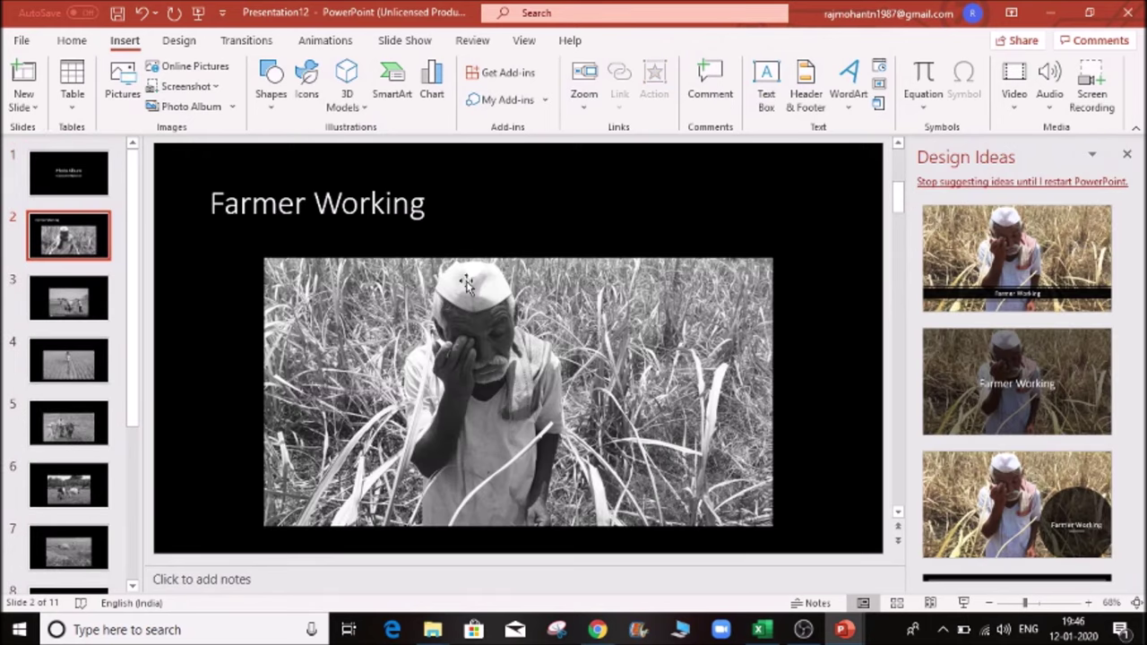
click(69, 301)
click(65, 357)
click(62, 303)
click(55, 242)
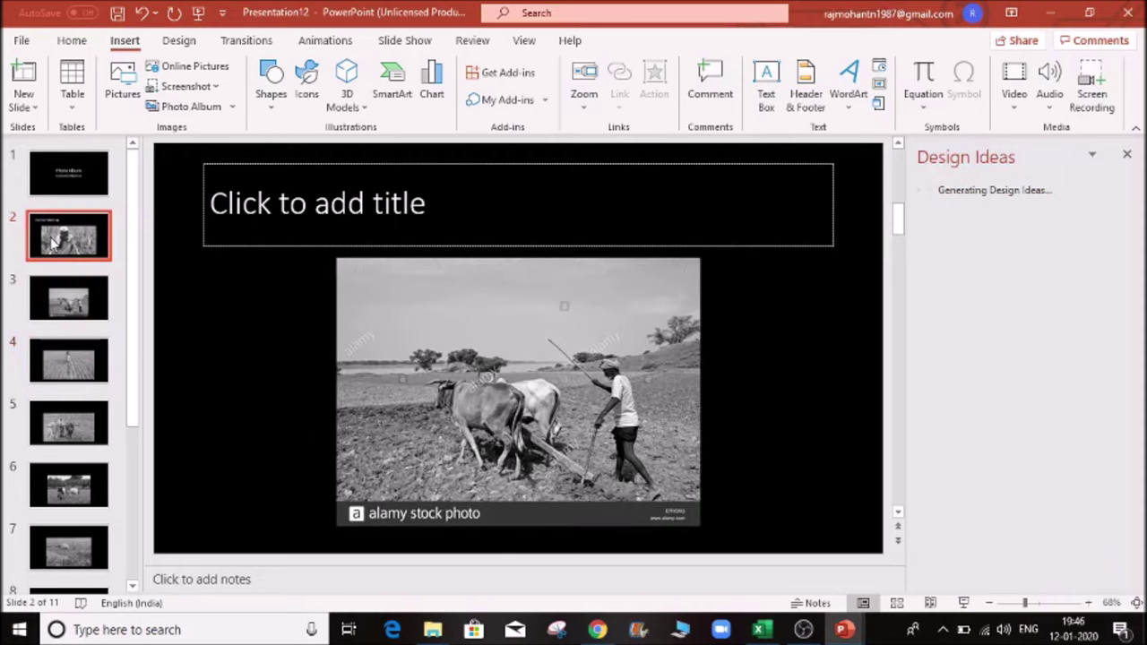
click(234, 107)
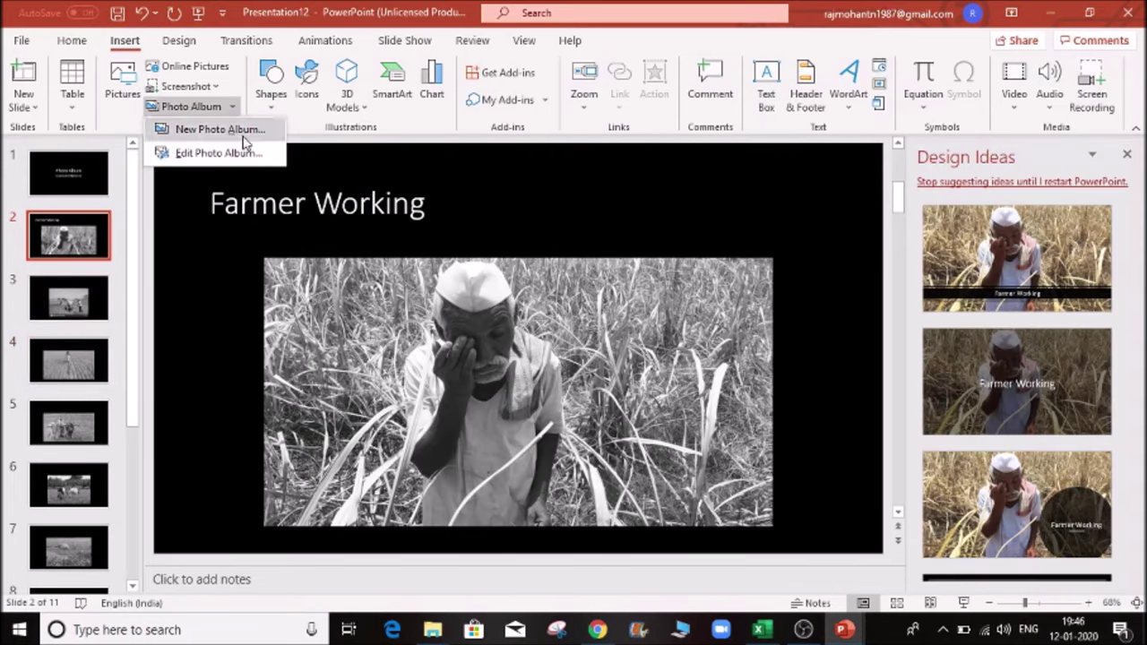
click(243, 153)
- Update the album in colour with Fit to slide layout and the Retrospect theme
click(328, 273)
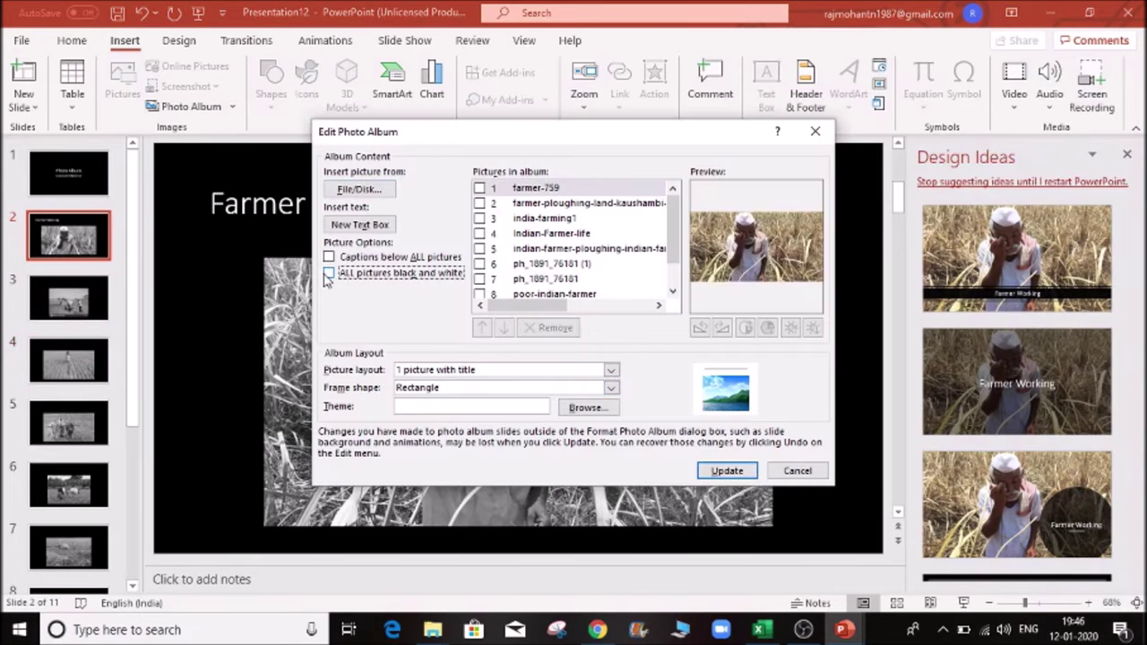
click(611, 370)
click(604, 391)
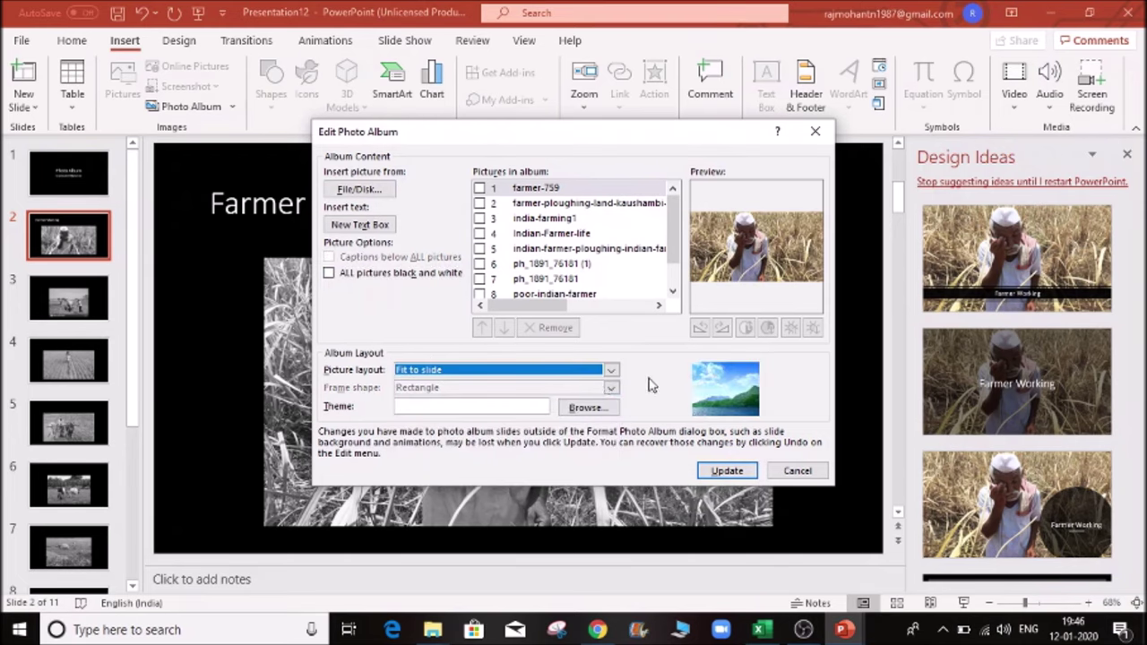
click(601, 409)
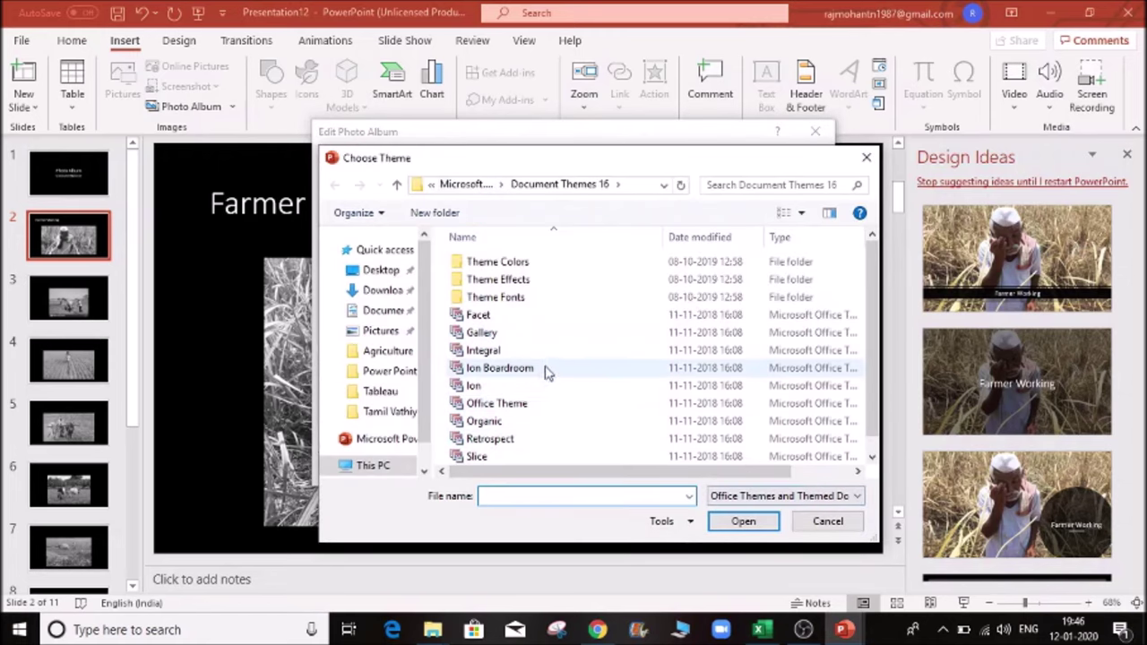
scroll(874, 309, down, 1)
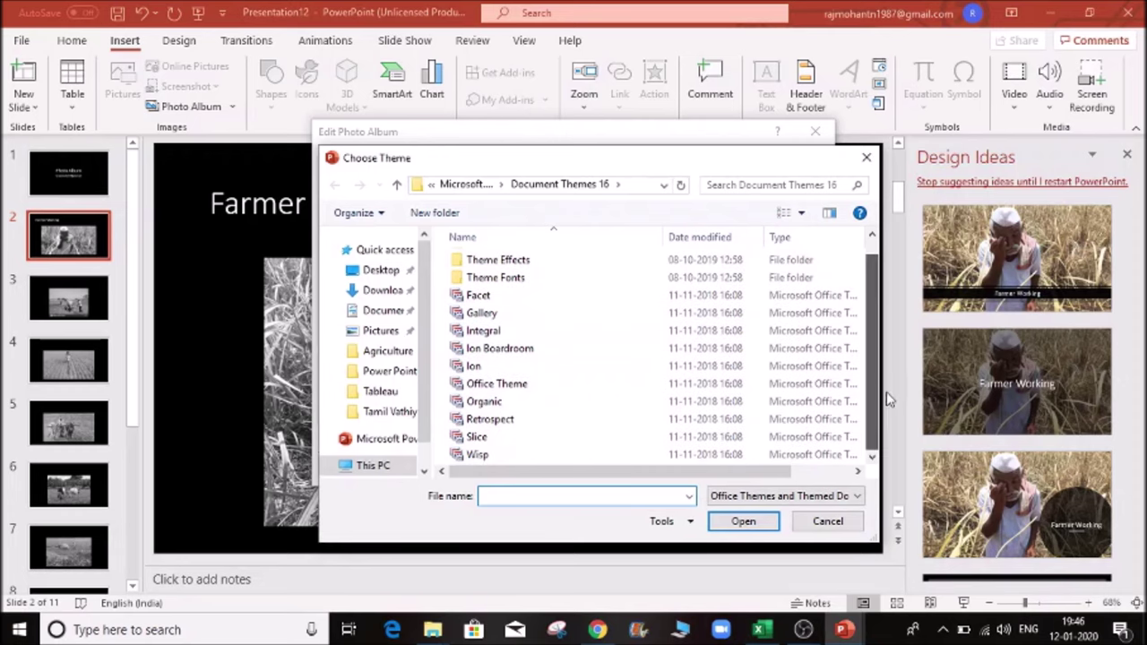
click(504, 423)
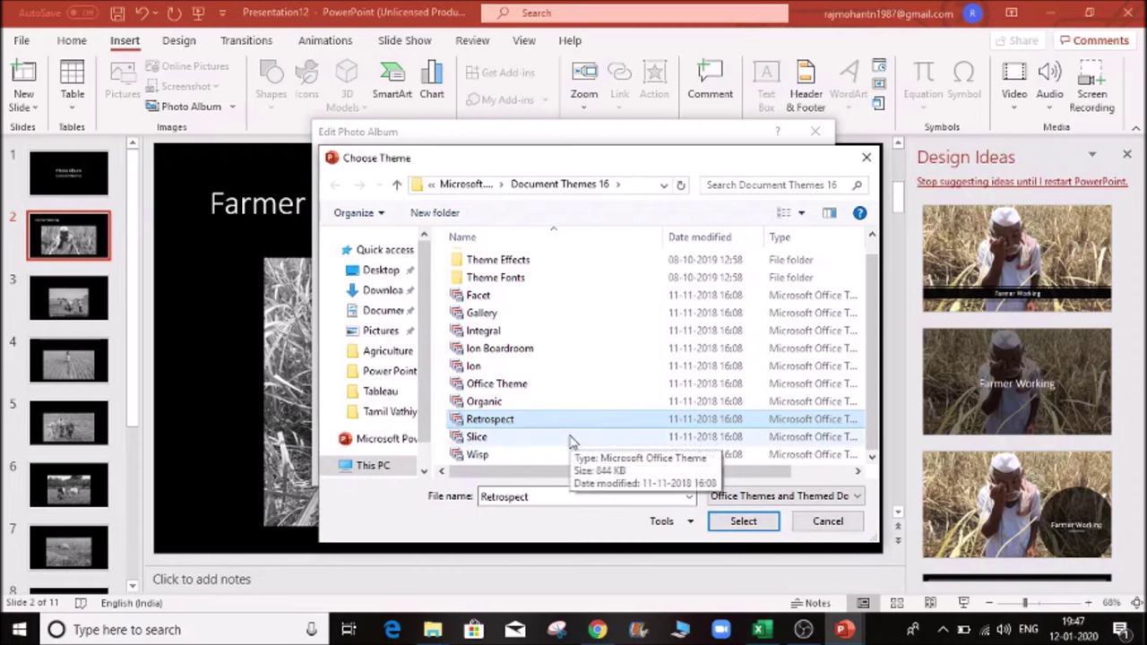
click(749, 523)
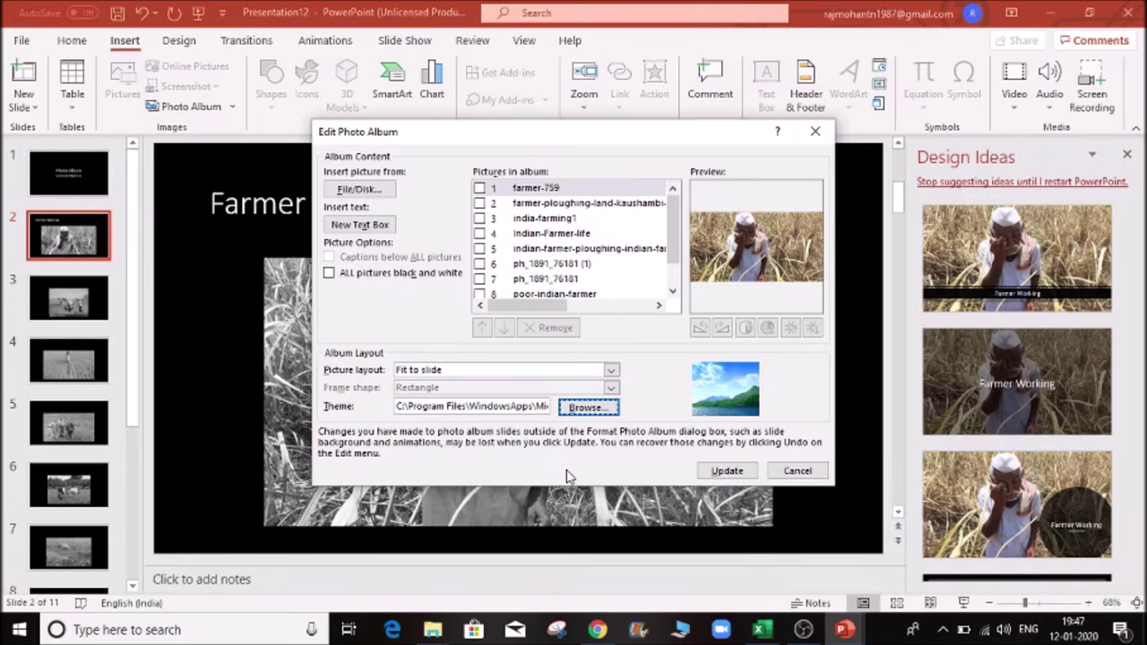
click(726, 473)
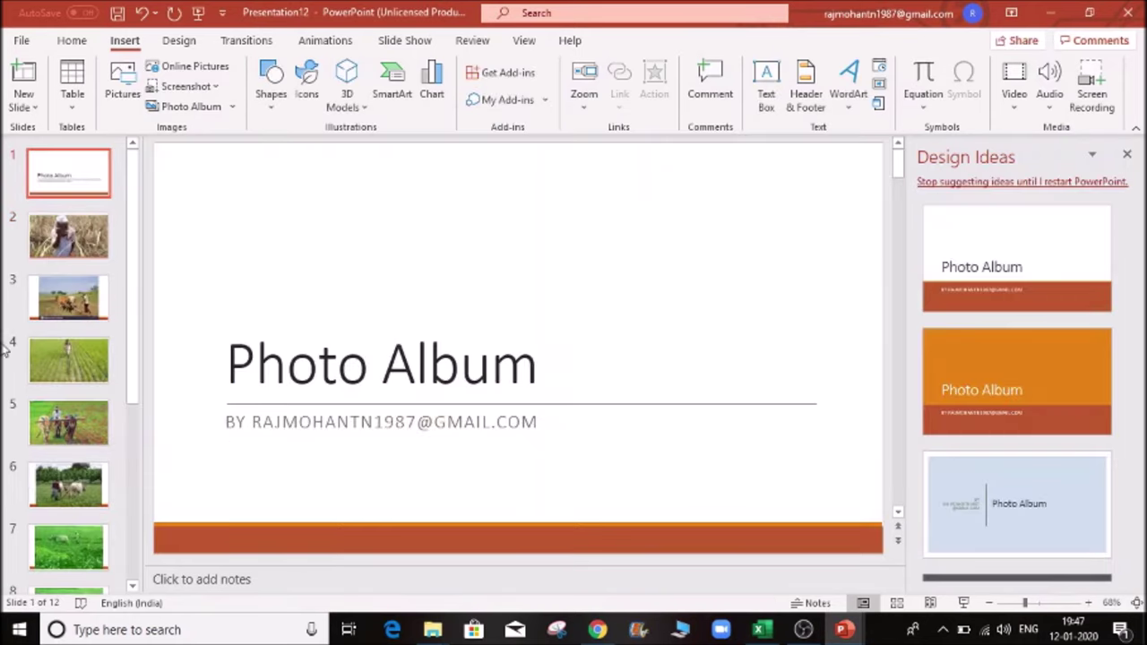
click(69, 236)
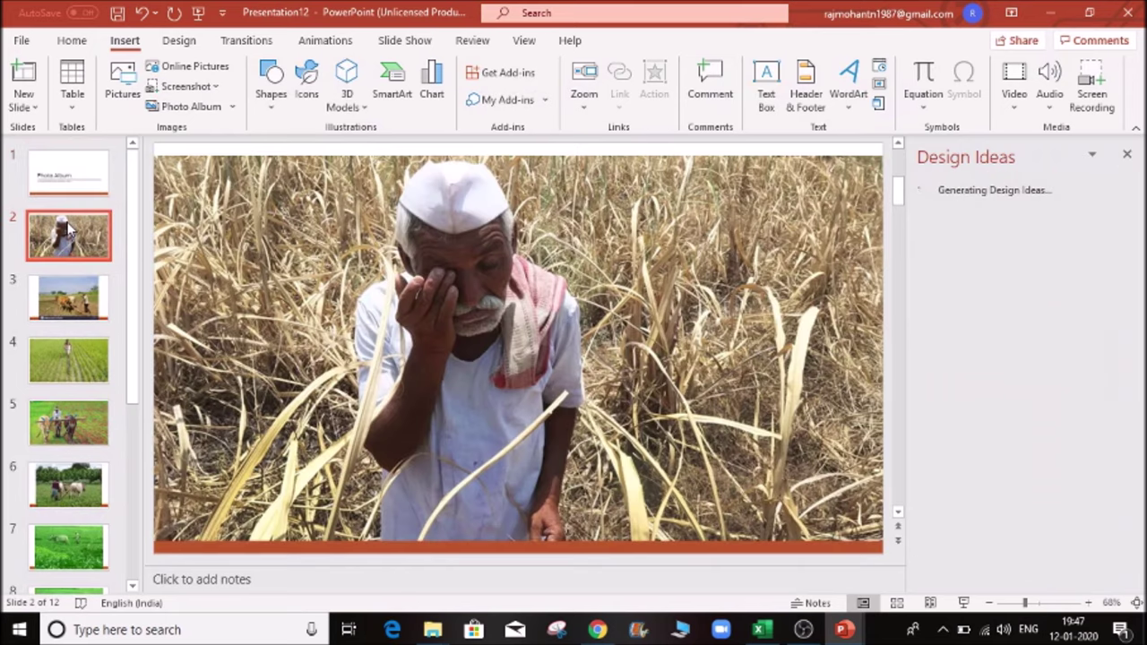
click(67, 300)
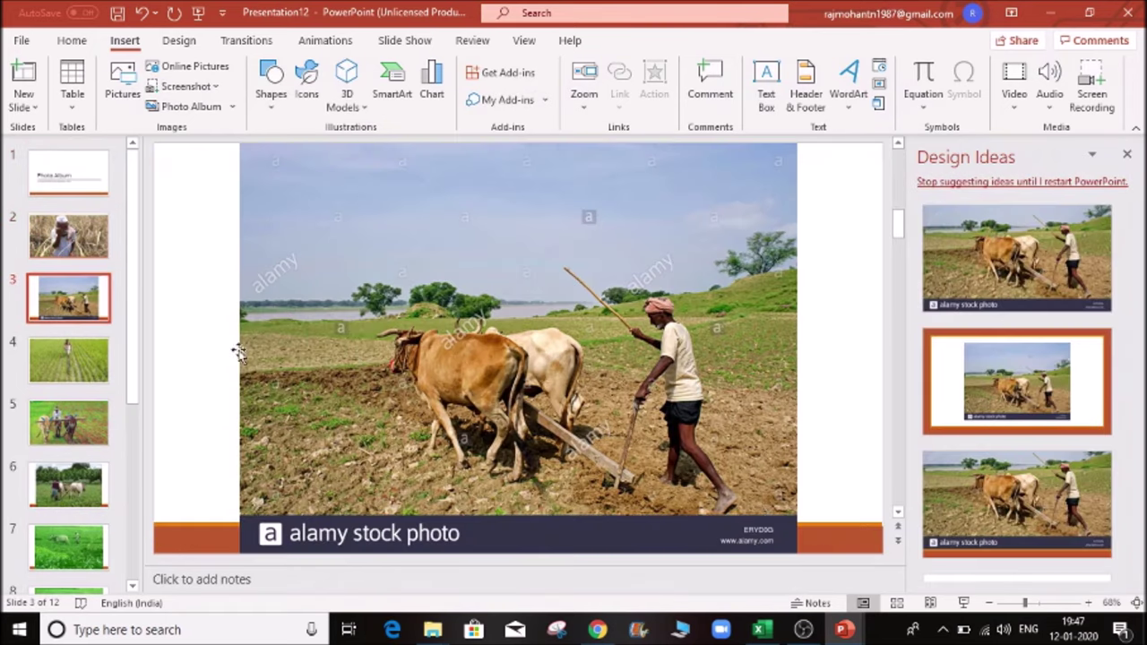
click(68, 360)
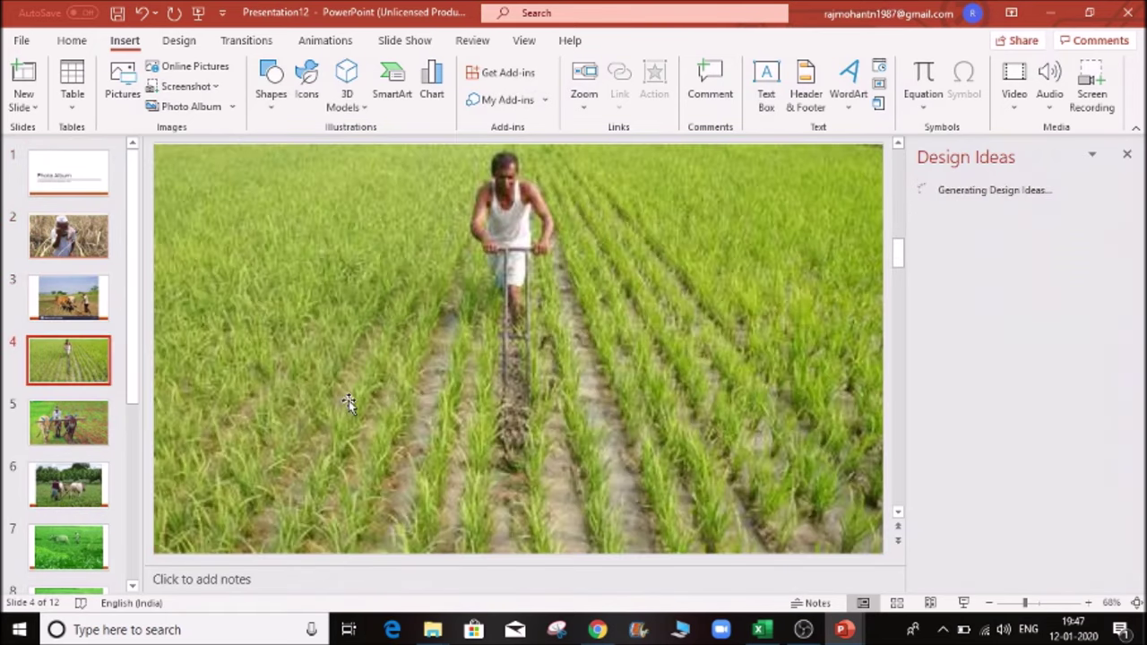
scroll(599, 414, down, 2)
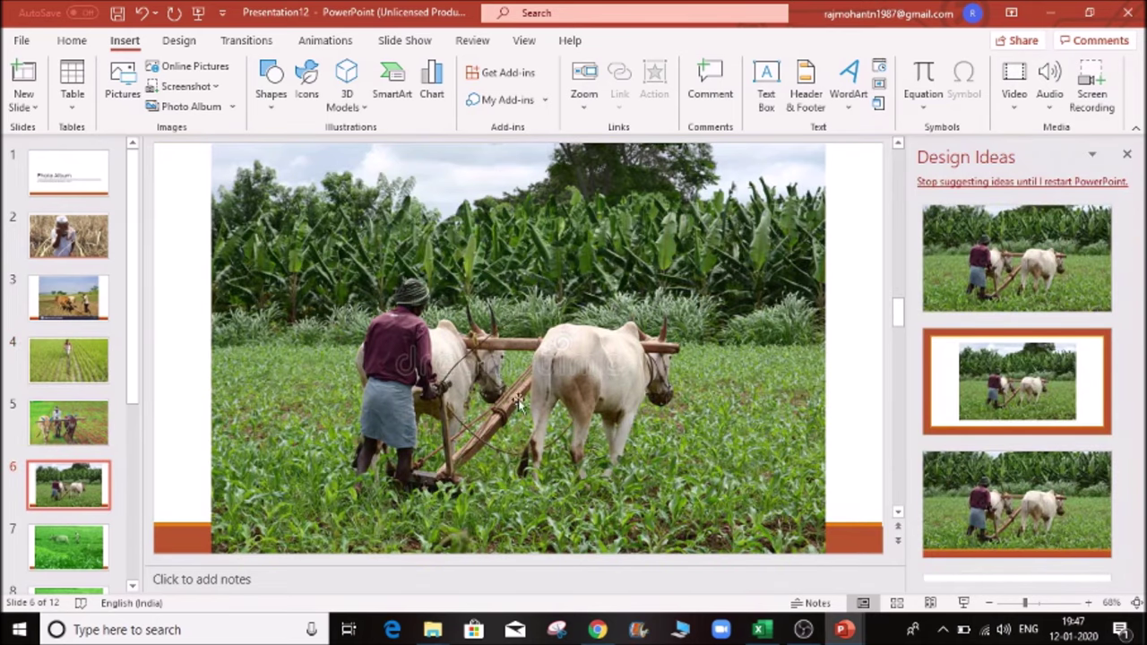
click(99, 247)
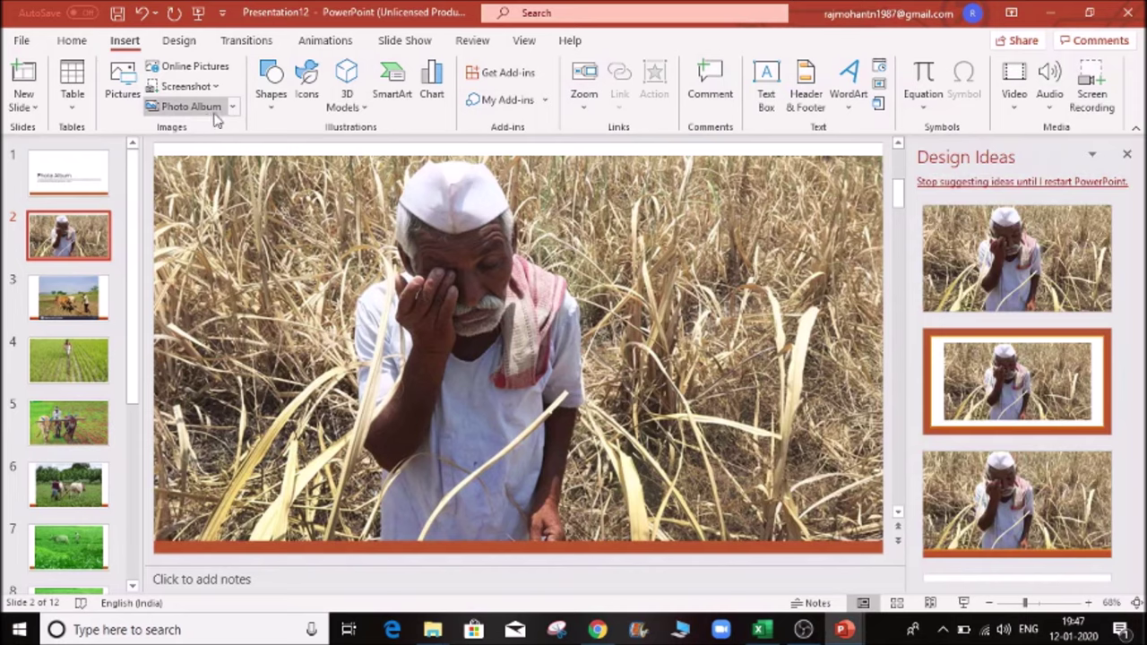
click(230, 106)
- Switch the photo album theme from Retrospect to Integral and update it
click(238, 156)
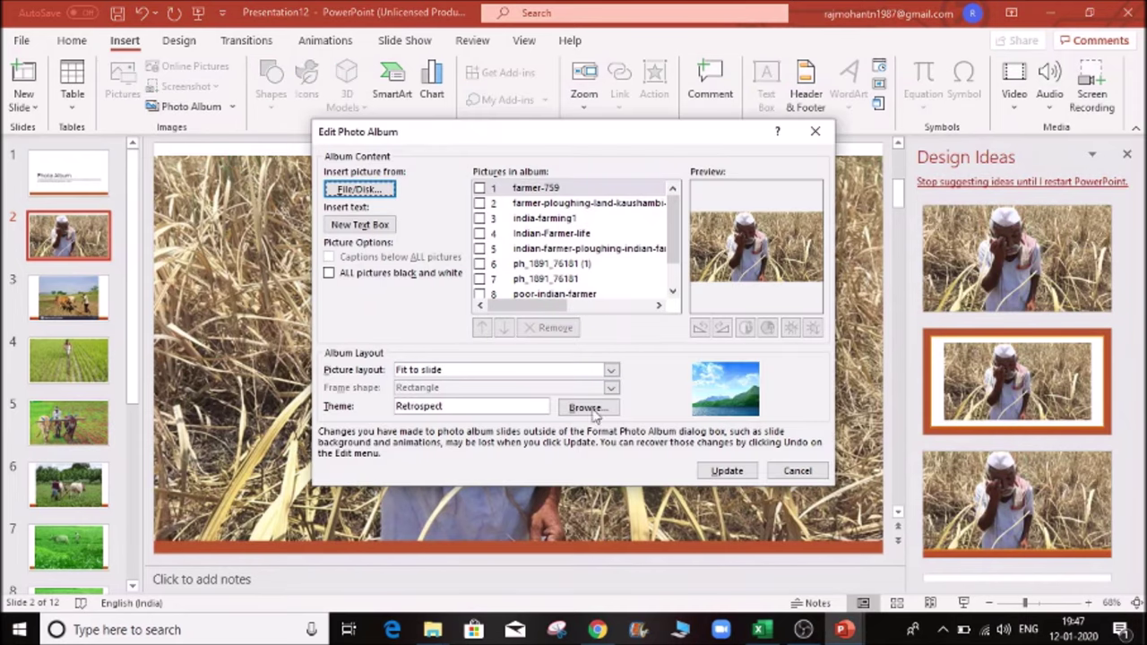
click(588, 408)
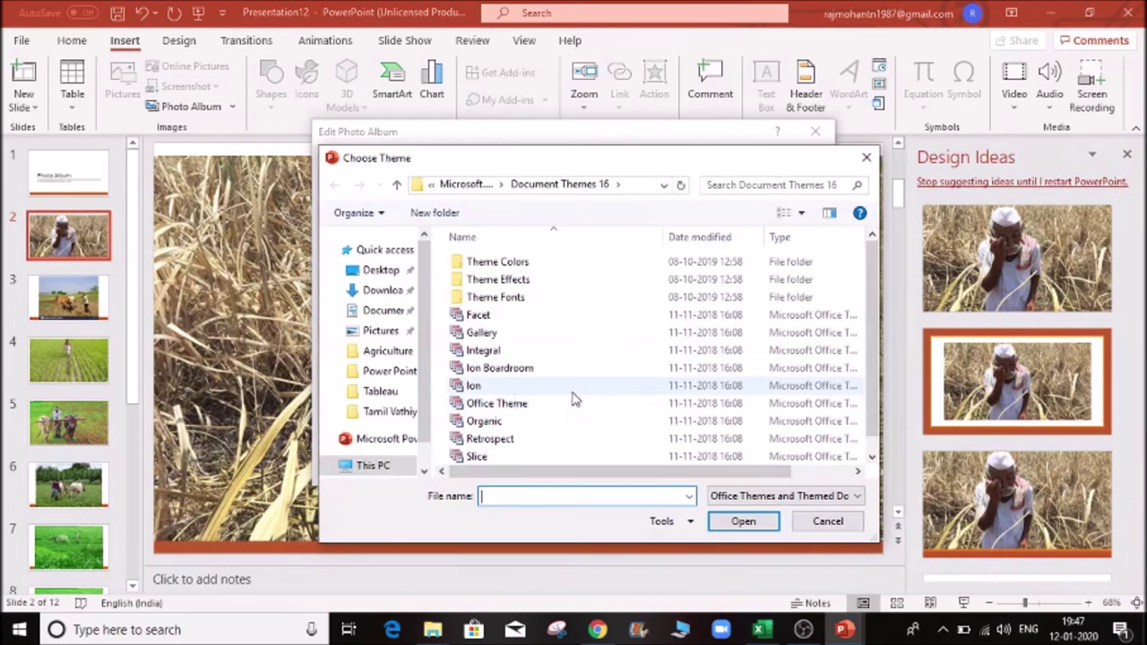
click(477, 317)
click(499, 352)
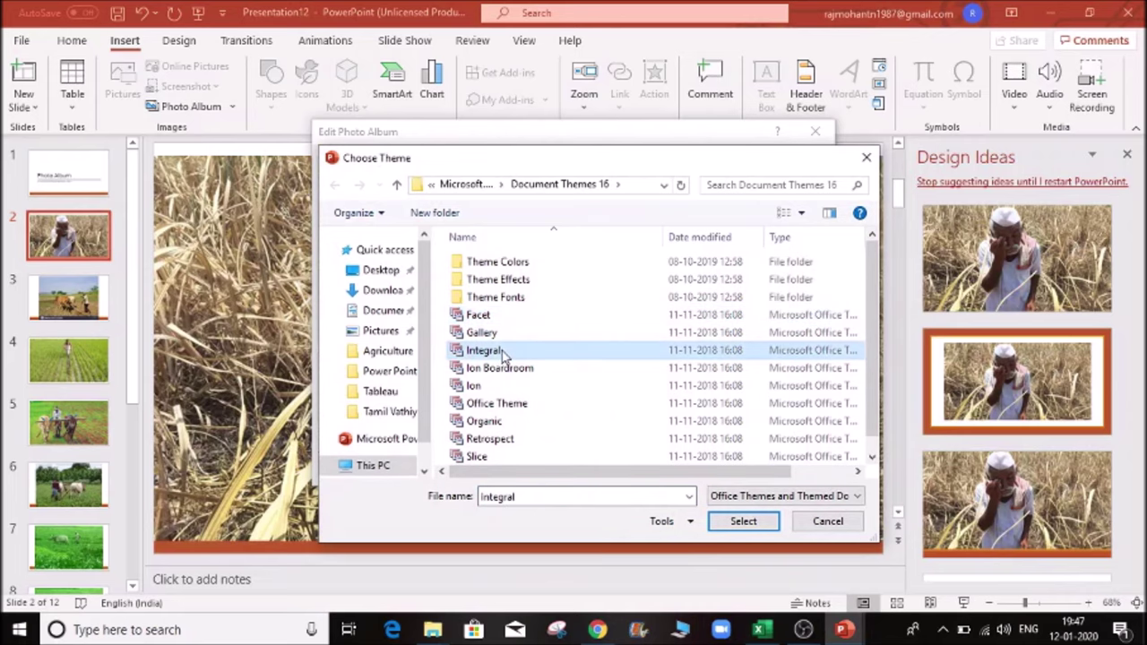
click(738, 525)
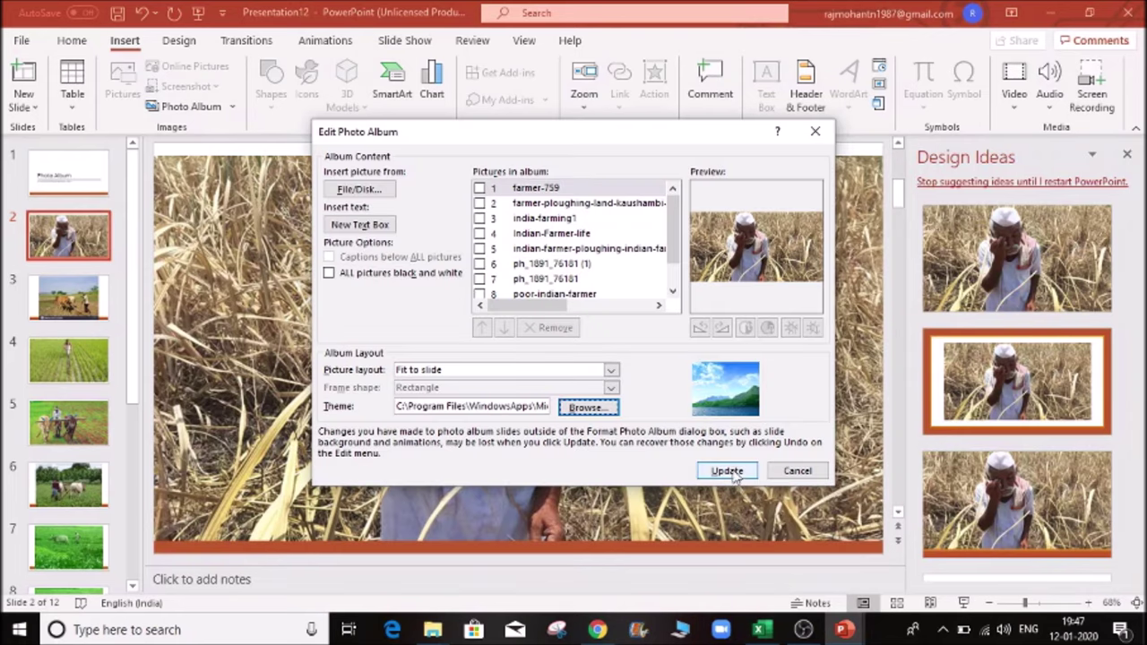
click(731, 472)
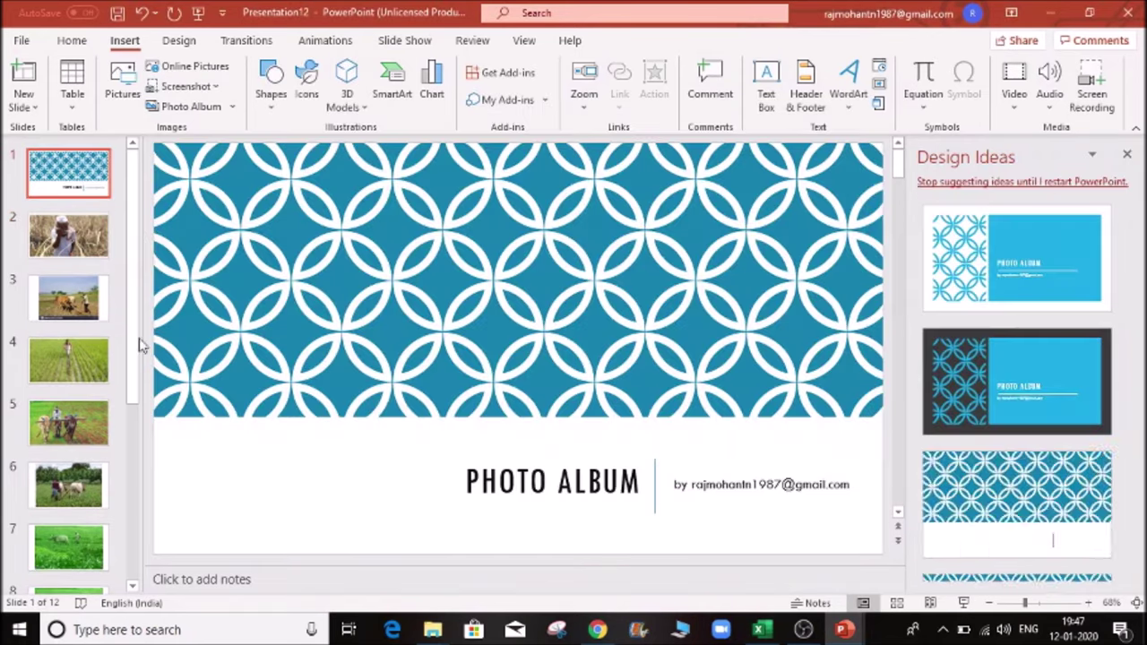
click(68, 235)
- Give the Photo Album title slide the blue title-left Design Ideas layout
click(68, 301)
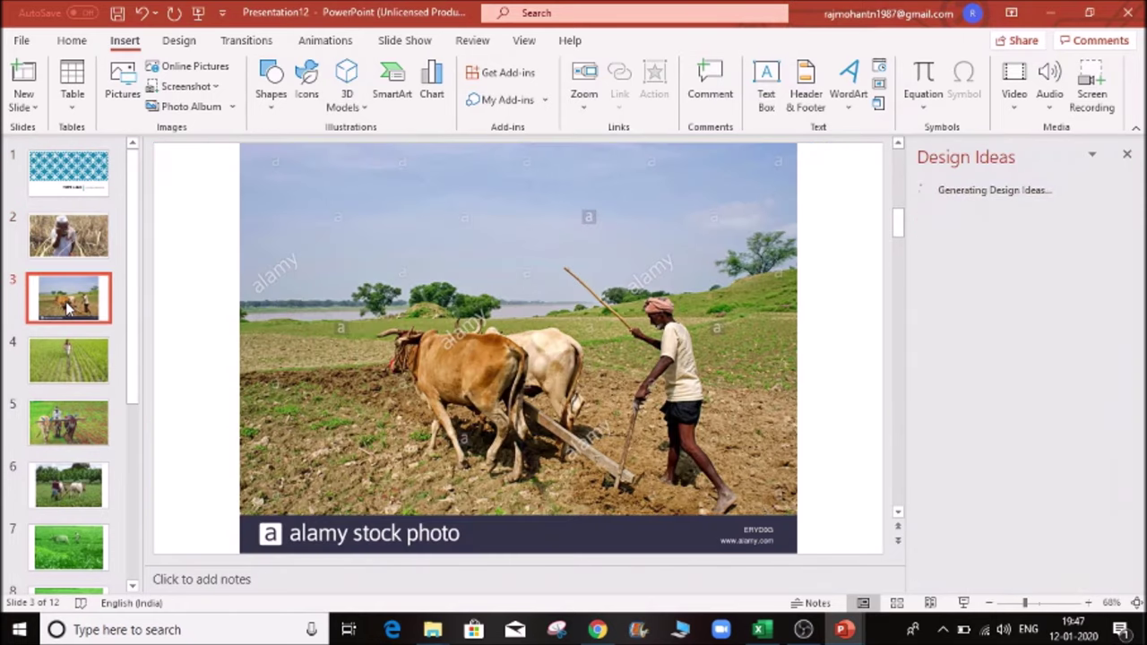
click(34, 354)
click(90, 182)
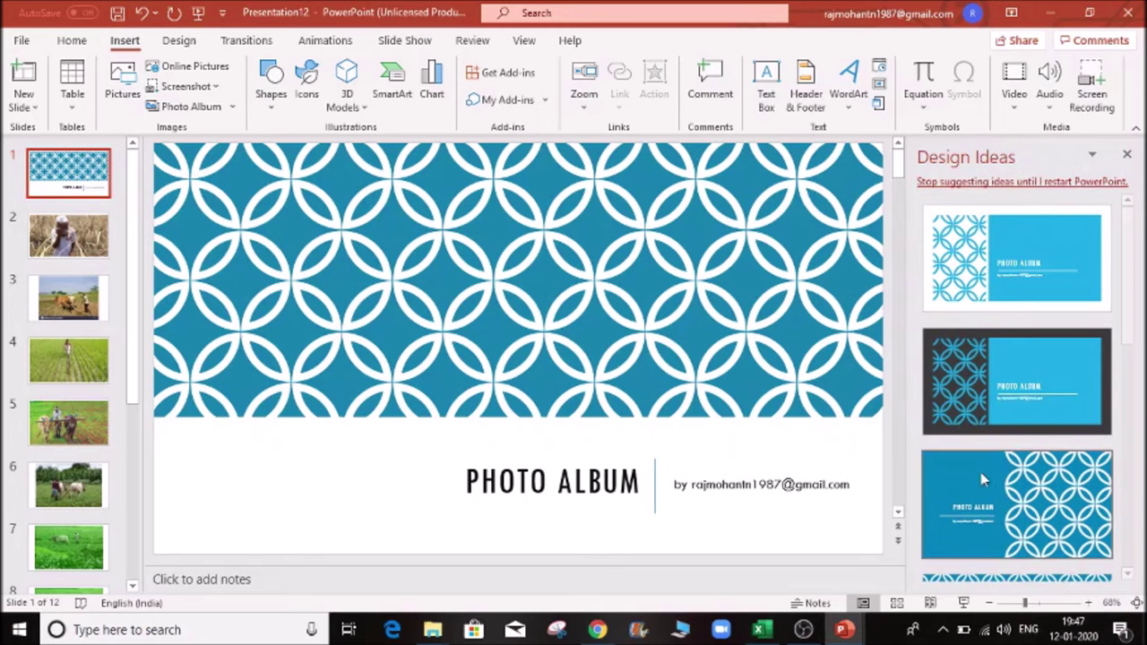
click(1049, 508)
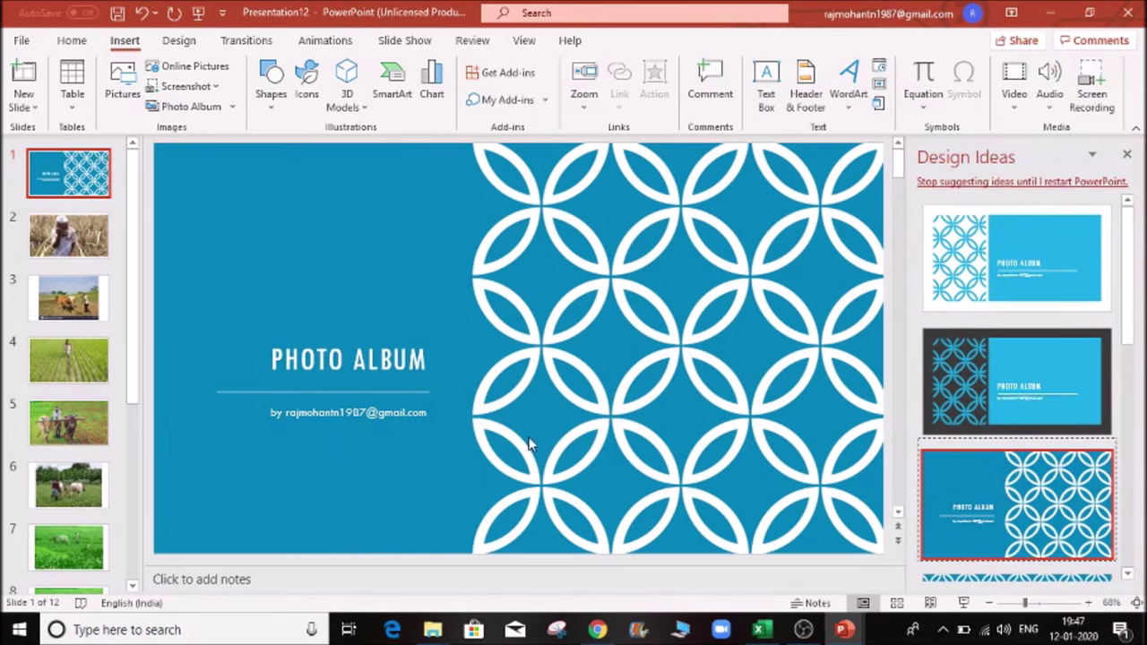
scroll(1040, 484, down, 1)
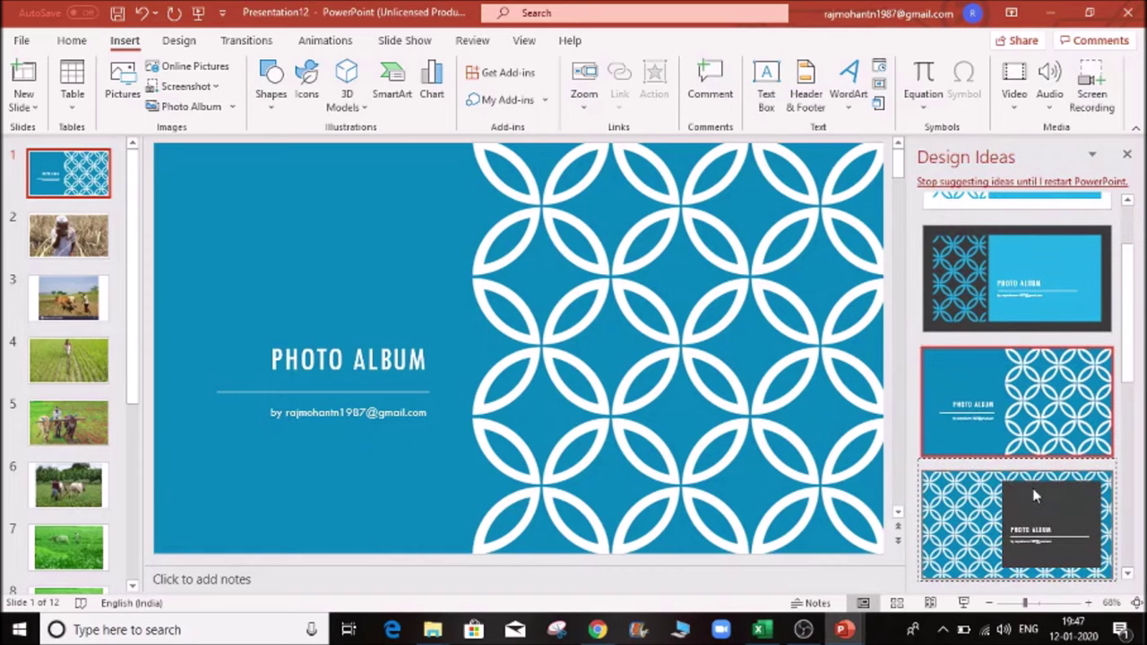
scroll(1035, 496, up, 1)
- Browse the photos on slides 3 to 6 and return to slide 2
click(83, 276)
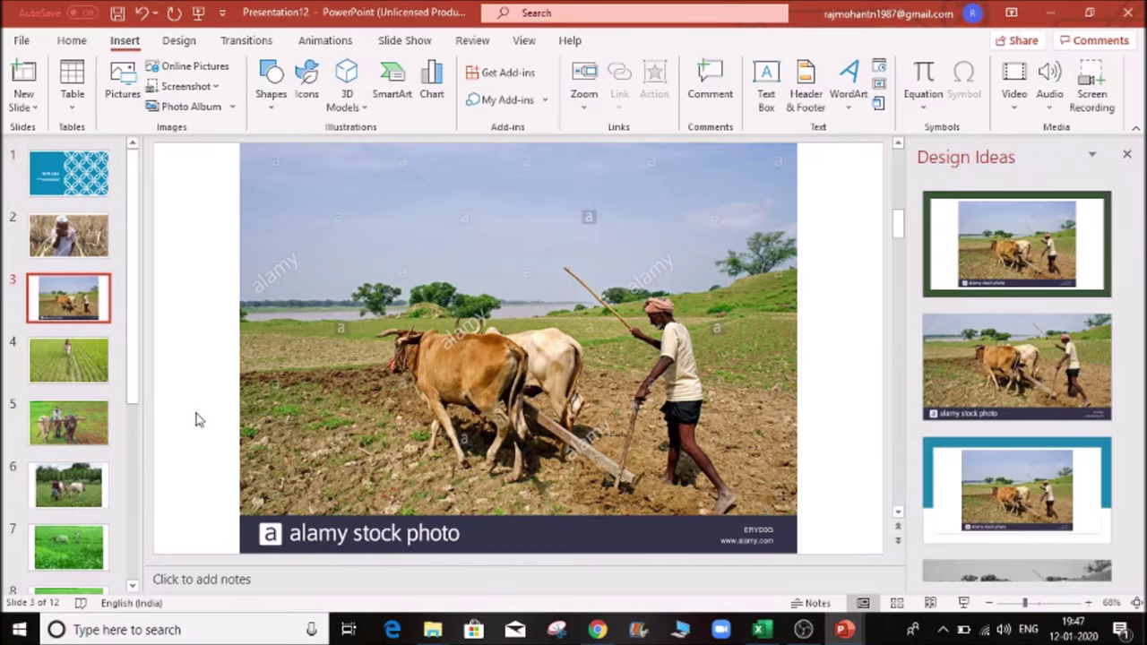
click(58, 376)
click(61, 426)
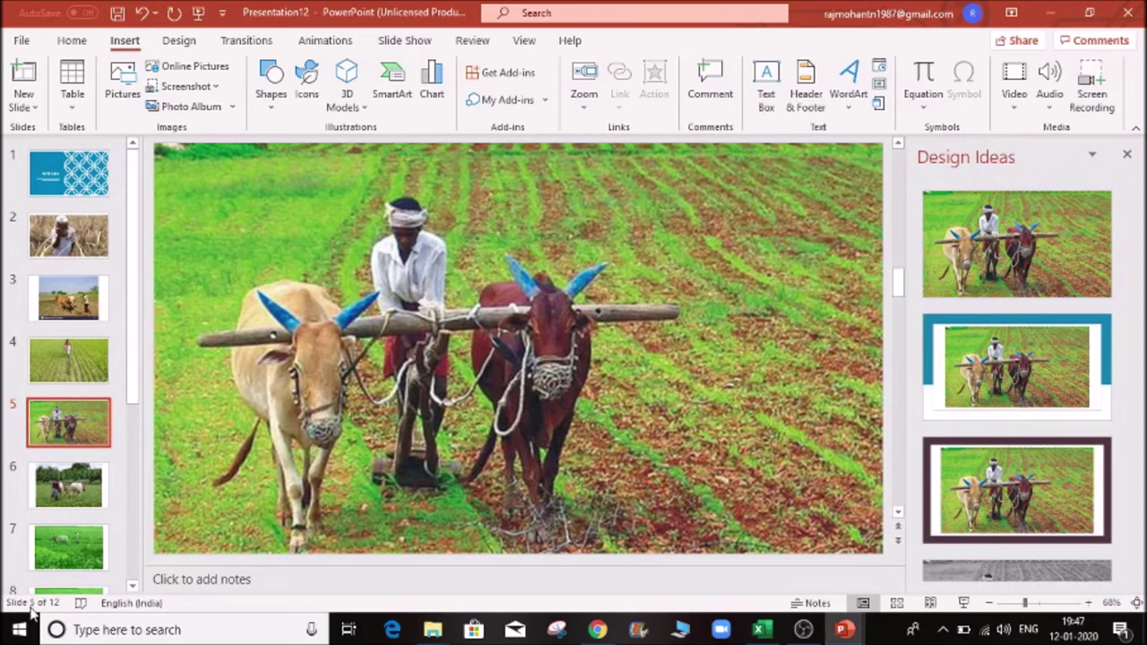
click(70, 493)
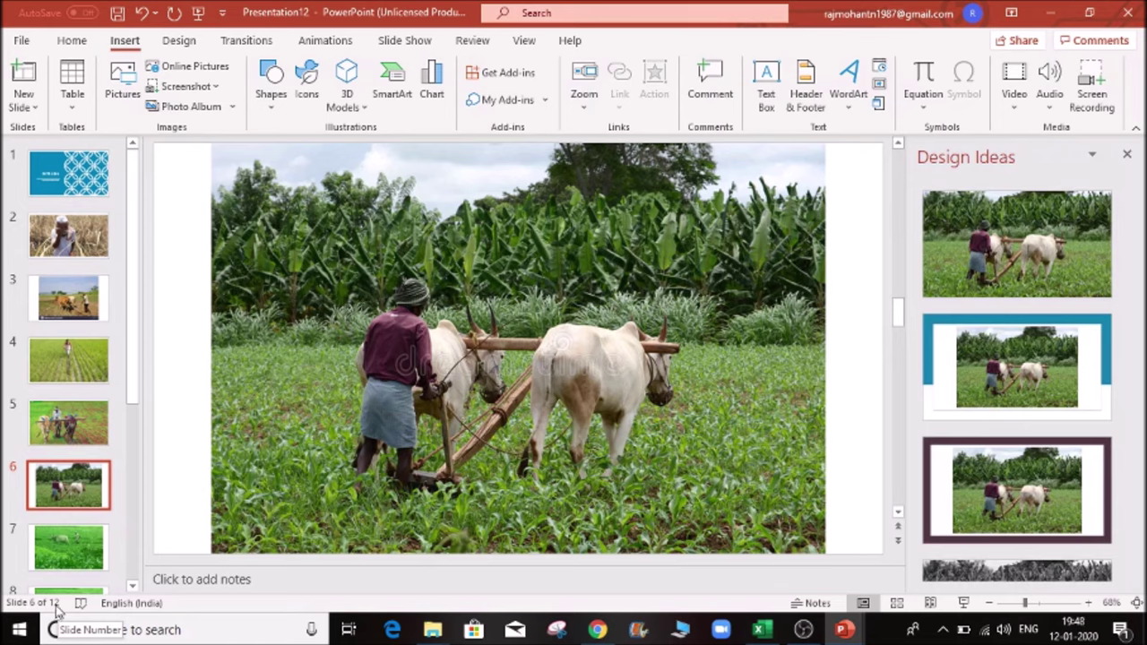
click(68, 235)
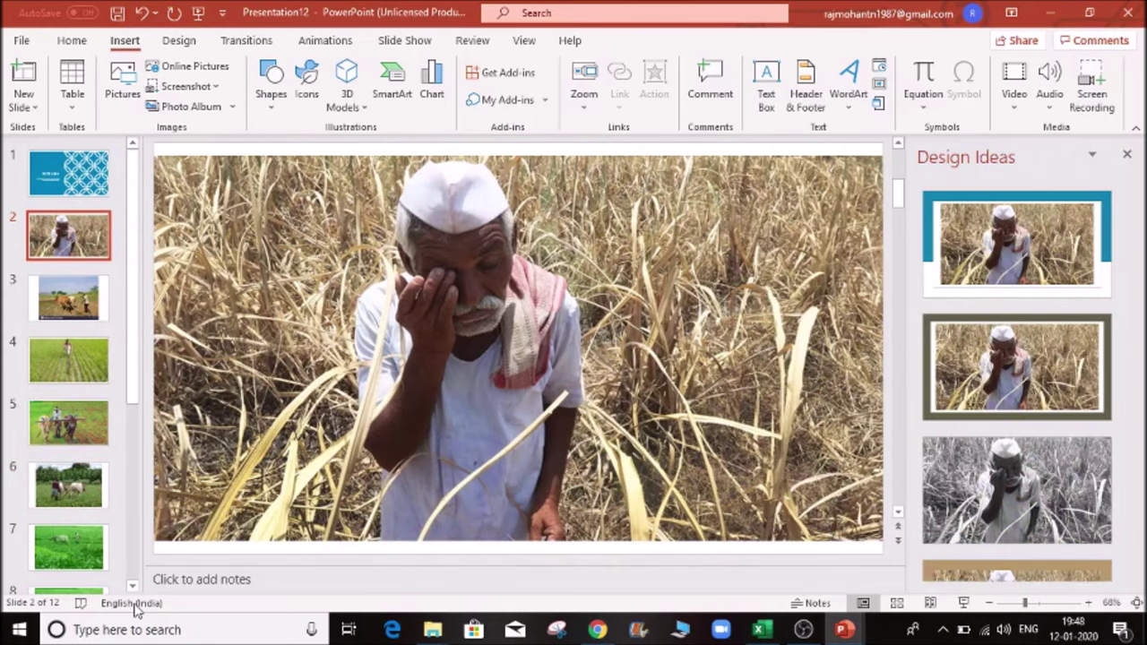
- Run the spelling check twice, confirming no errors, and hide the notes pane
click(80, 605)
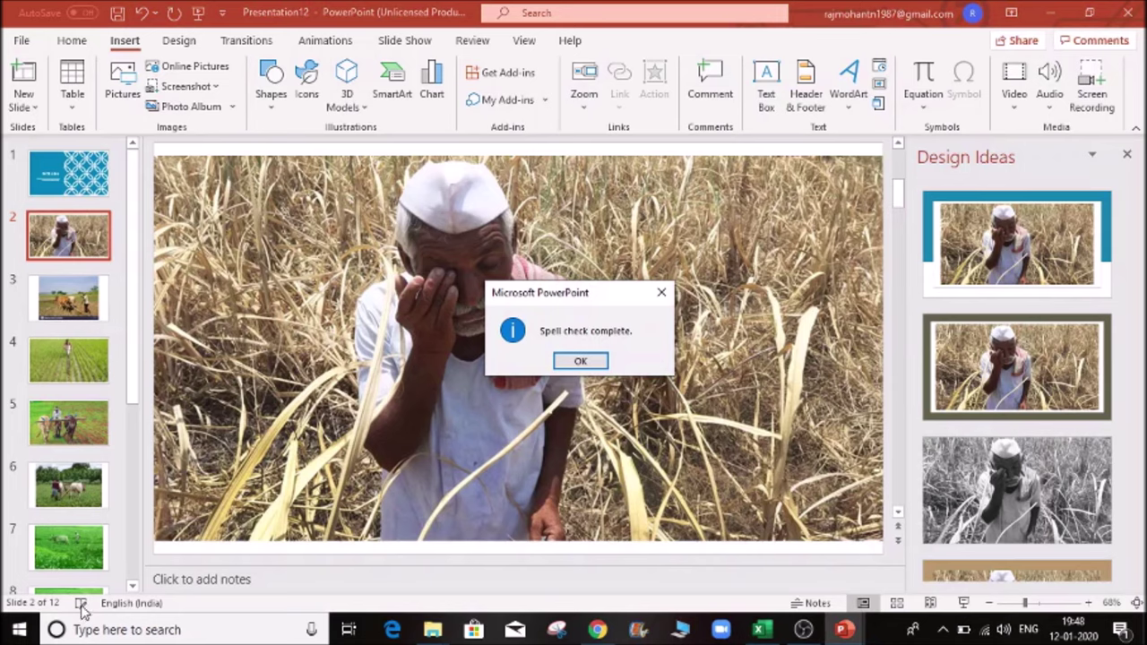
click(583, 361)
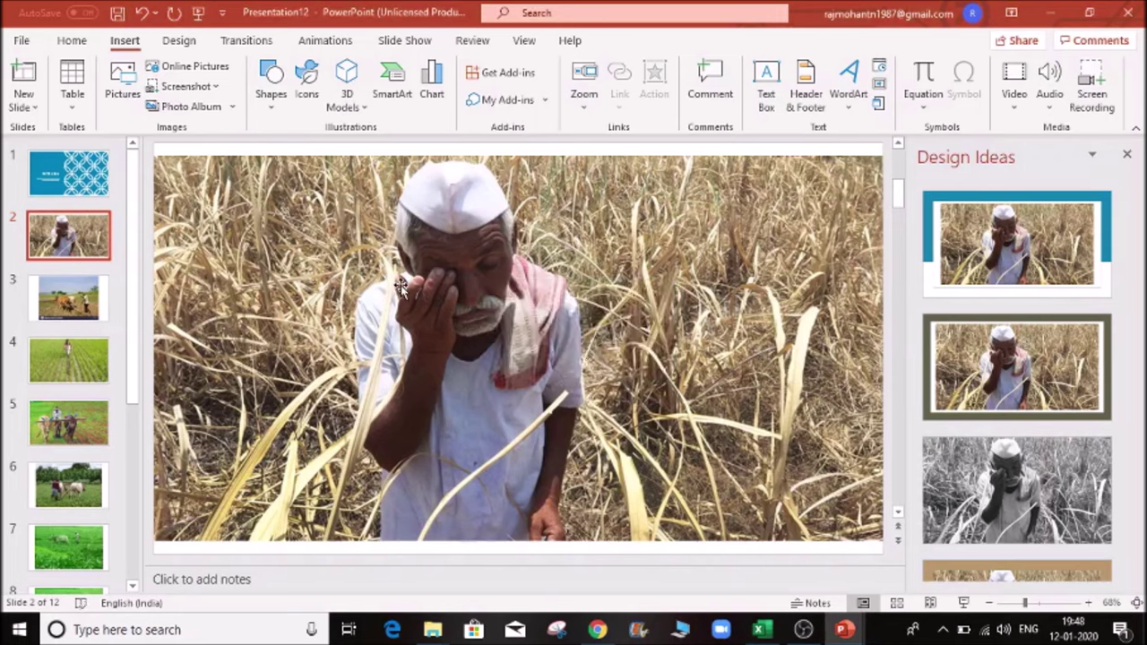
click(82, 604)
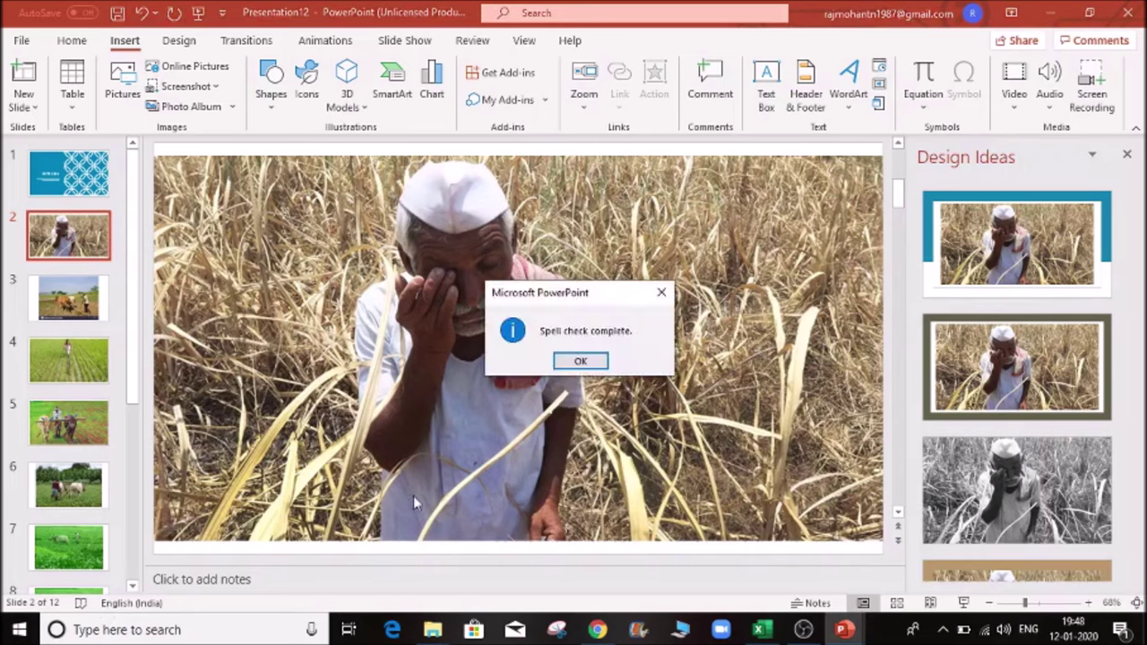
click(581, 361)
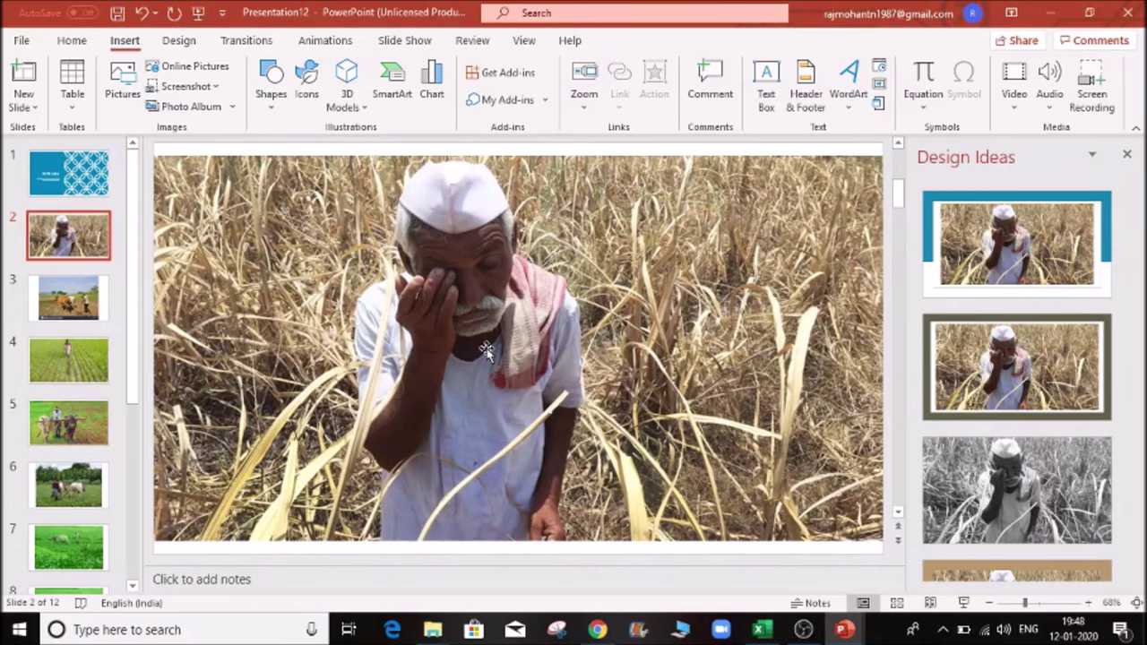
click(817, 603)
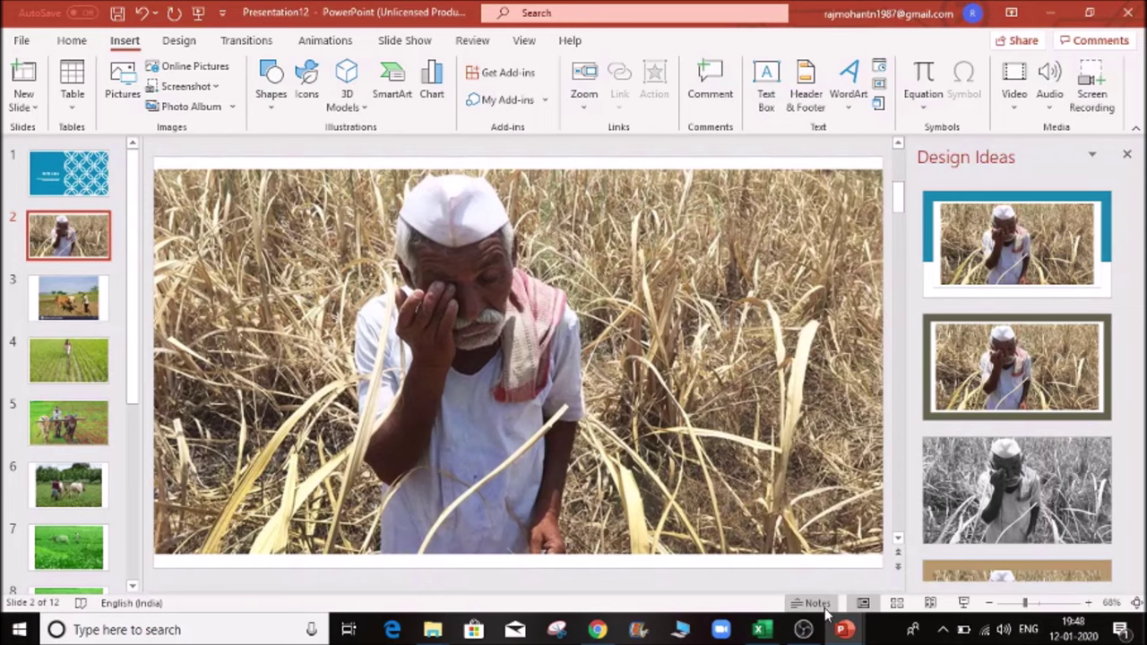
- Show the notes pane and add the speaker note 'Farmer' to slide 2
scroll(619, 433, down, 2)
scroll(618, 431, down, 1)
scroll(619, 431, up, 2)
click(804, 605)
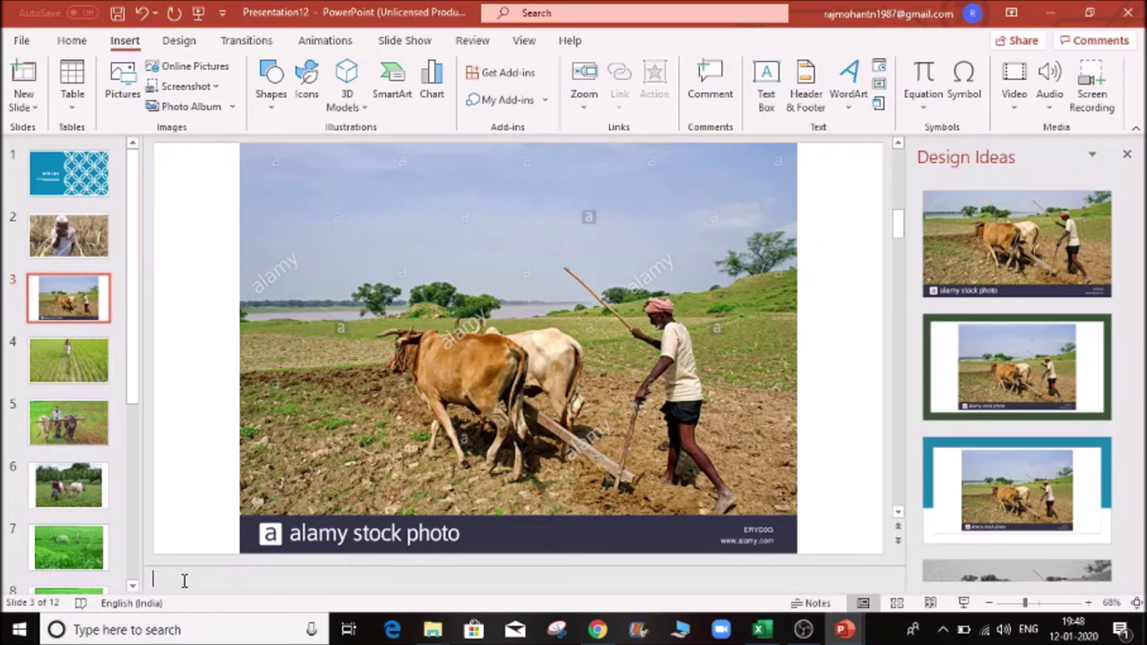
scroll(242, 579, up, 1)
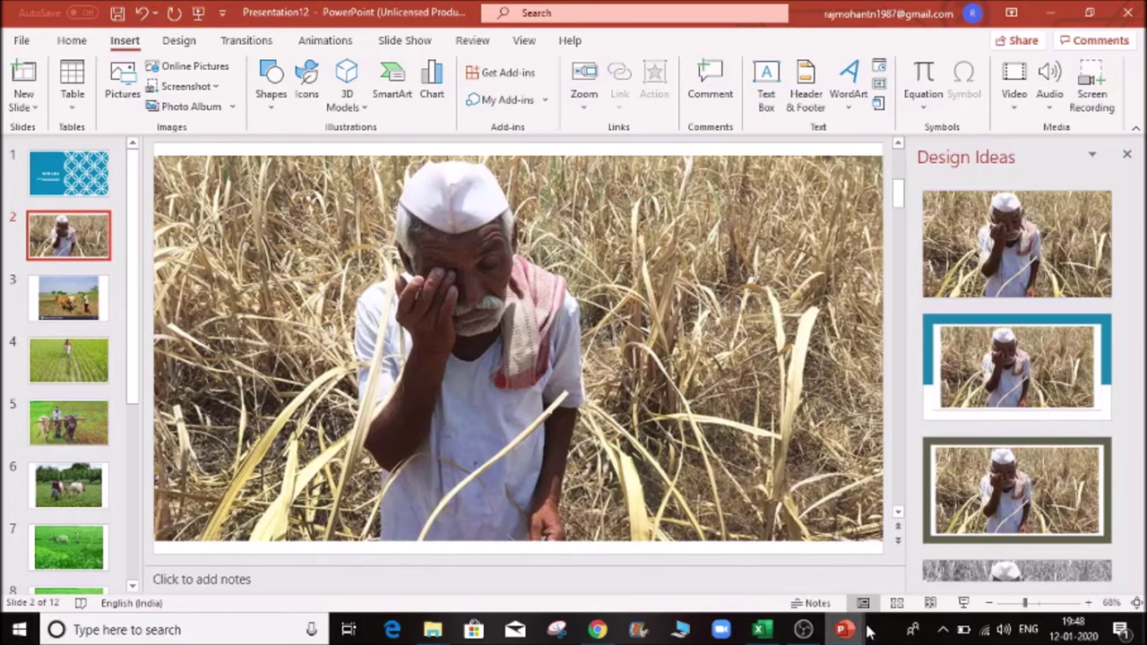
click(811, 603)
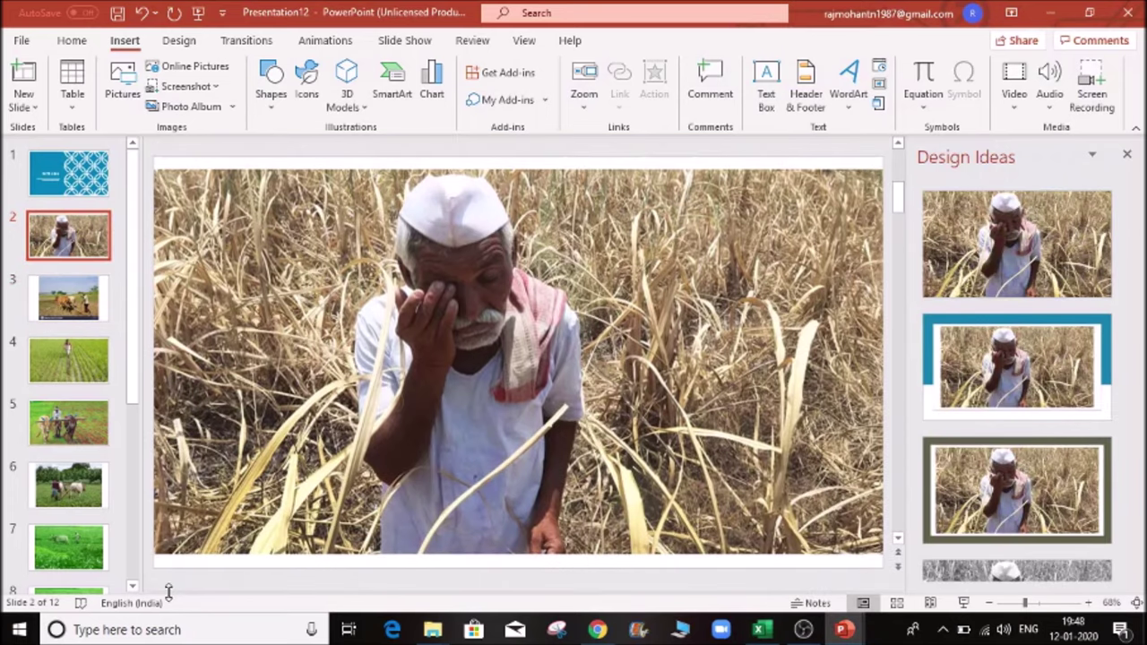
click(807, 603)
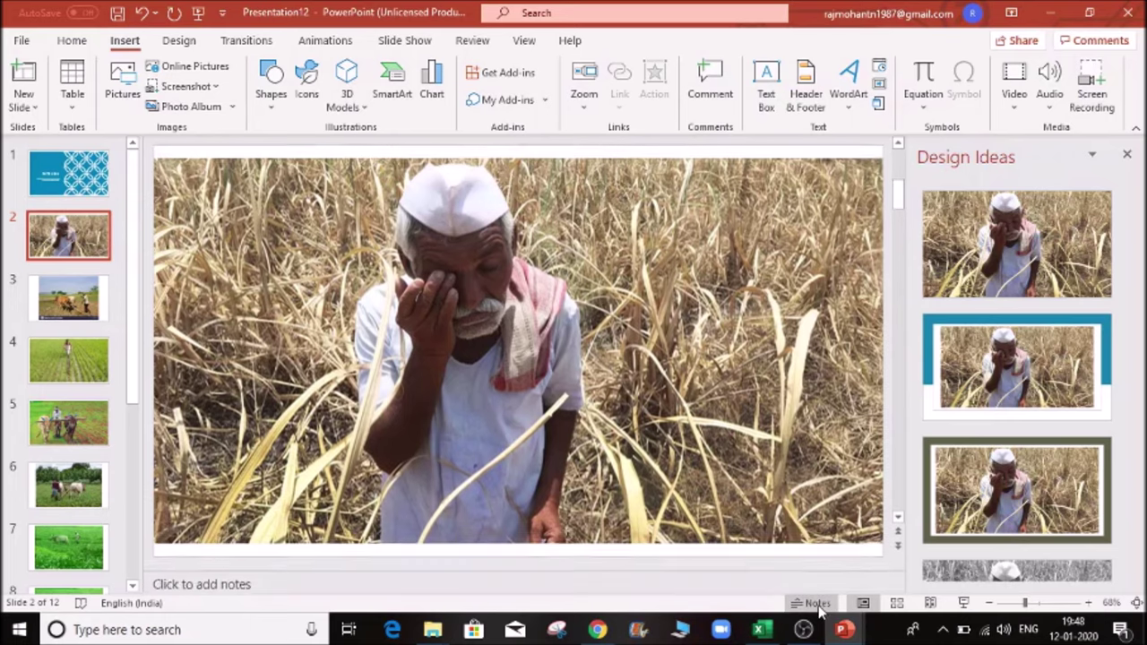
click(279, 580)
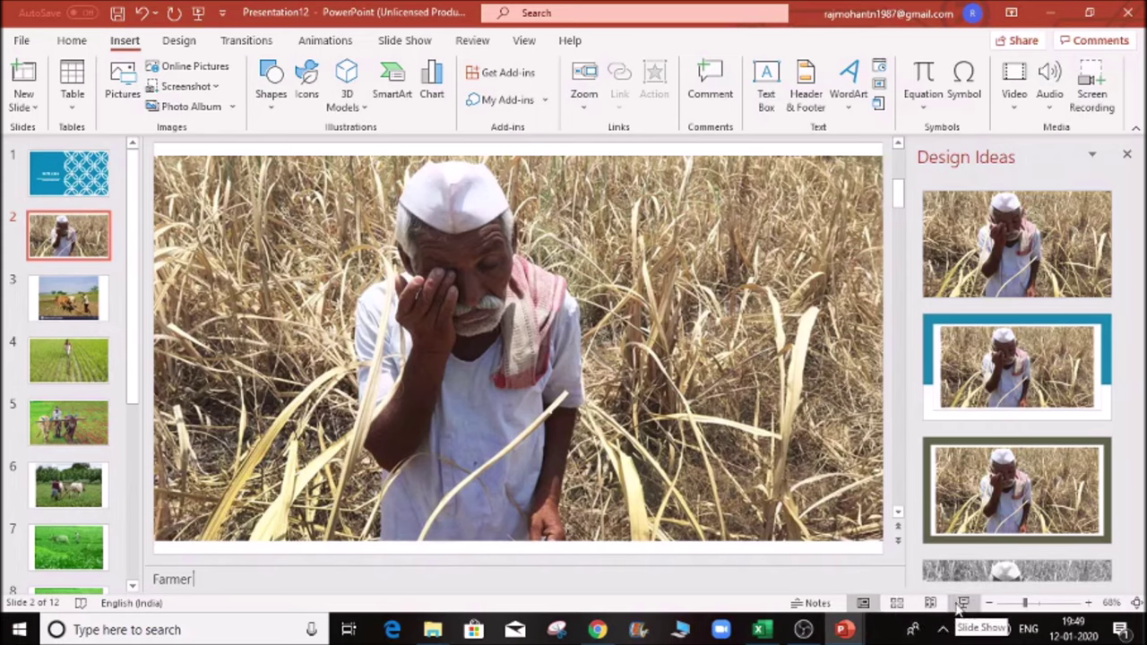
click(1089, 606)
- Close Design Ideas and reposition the farmer photo on slide 2, zooming in, then out to 70%
click(1088, 606)
click(1088, 606)
click(1089, 606)
drag(744, 447, 905, 608)
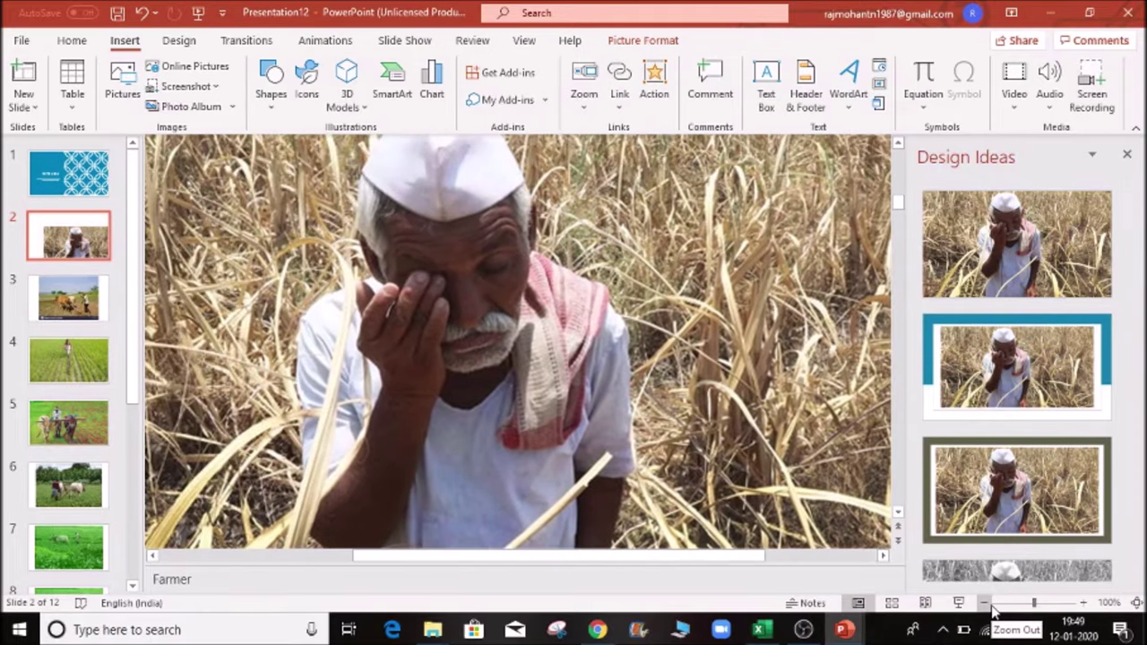
click(1127, 154)
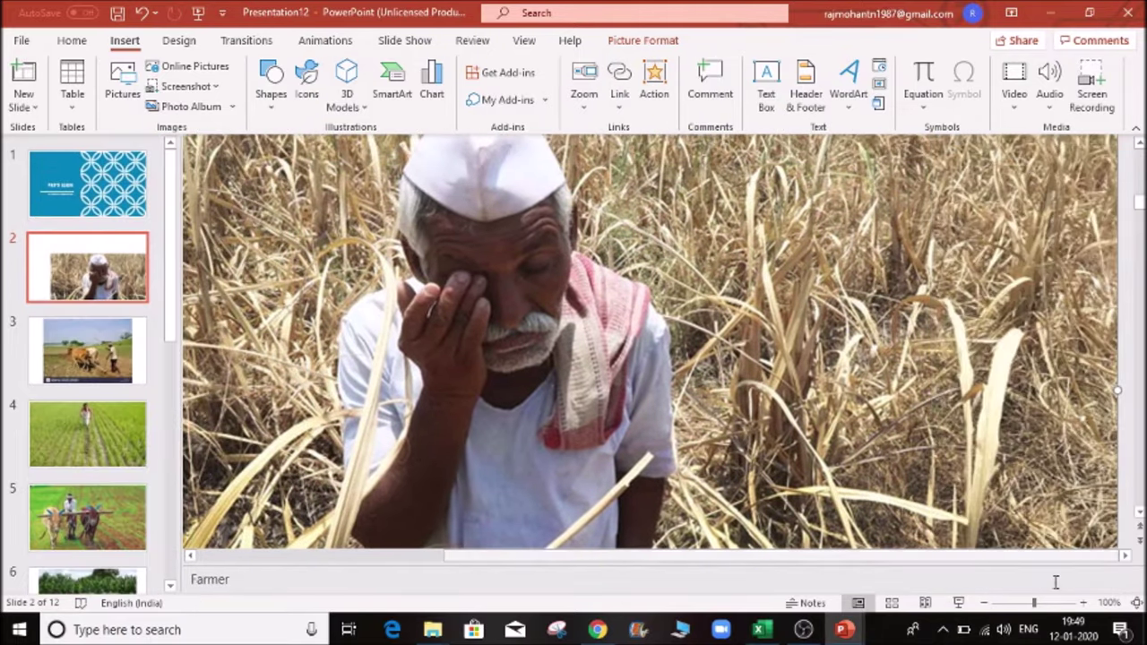
click(985, 604)
click(985, 604)
click(985, 604)
drag(742, 357, 669, 354)
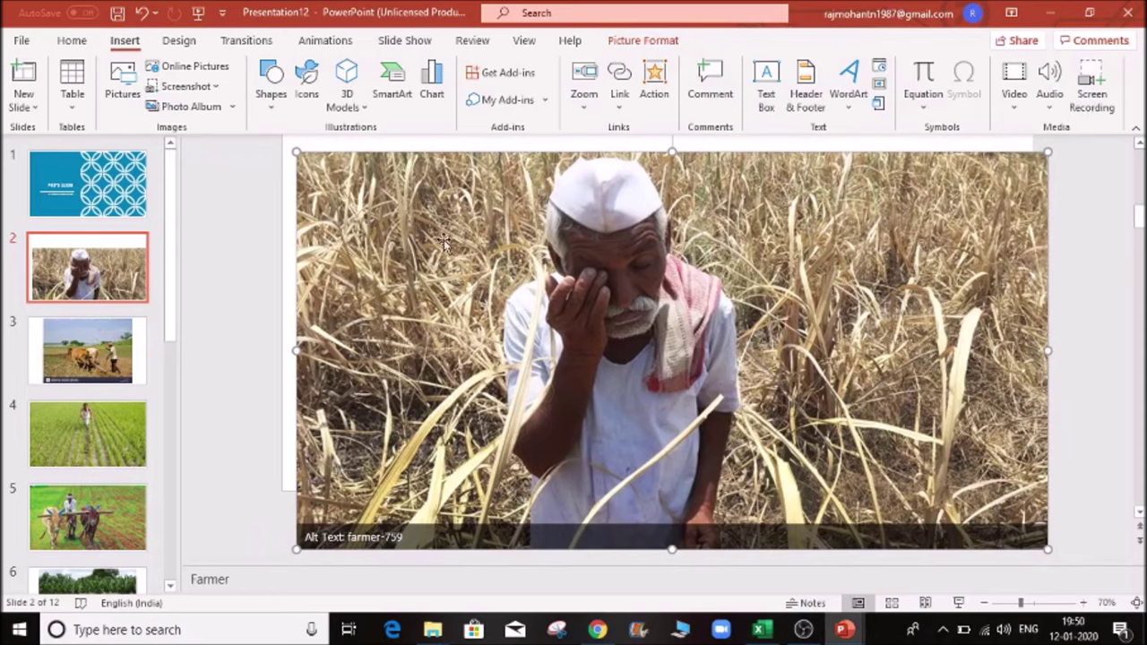
click(525, 42)
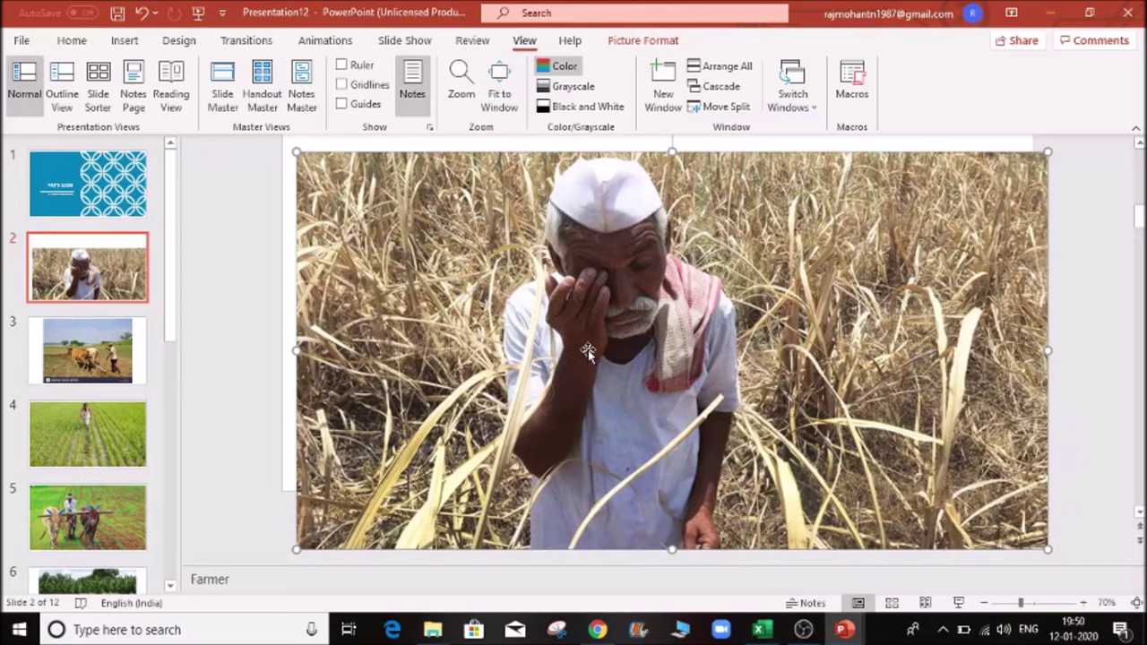
- Show the album in Outline View, then switch to the Presentation3 marketing plan window
click(70, 83)
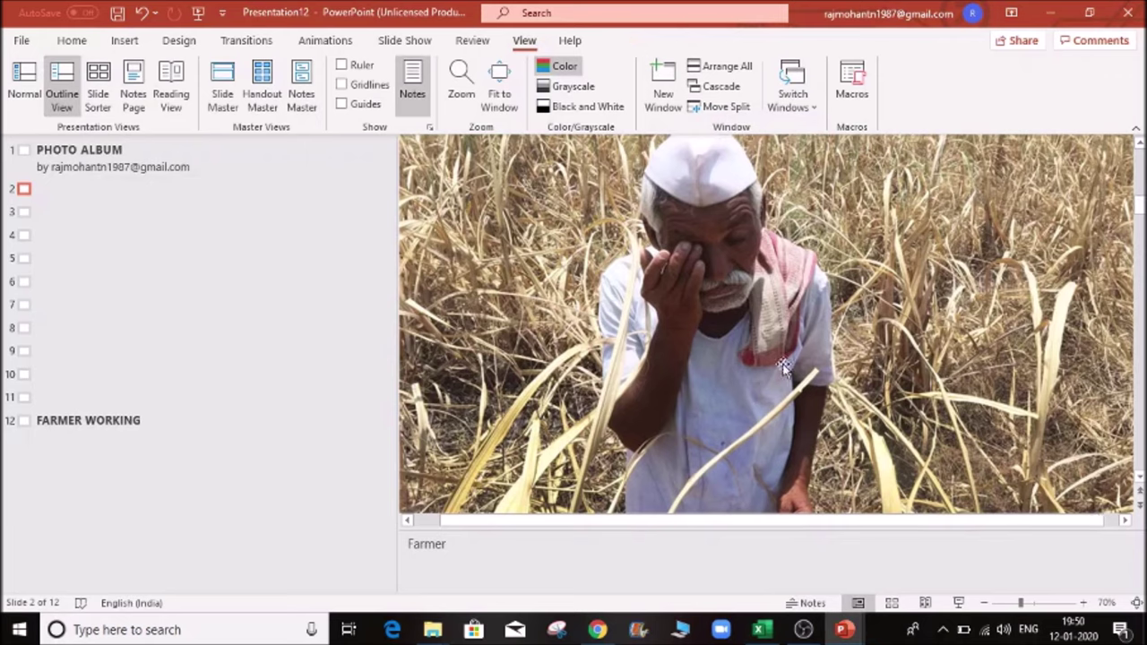
mouse_move(854, 632)
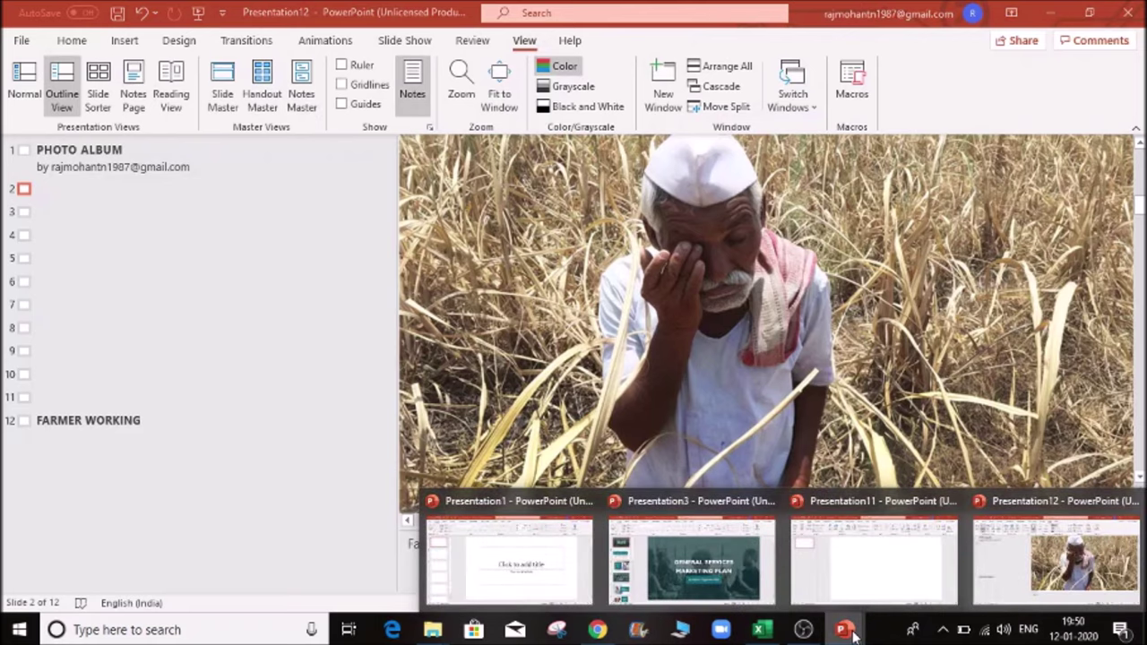
click(675, 537)
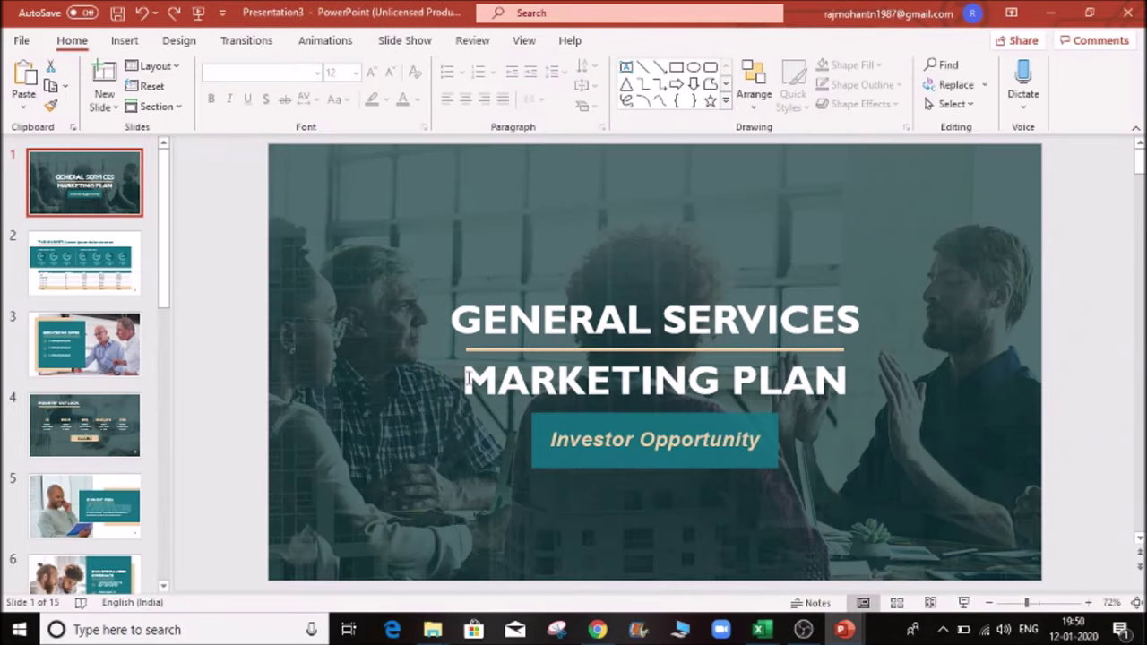
- Switch to Outline View and collapse the outline text of slides 1 and 3
click(523, 46)
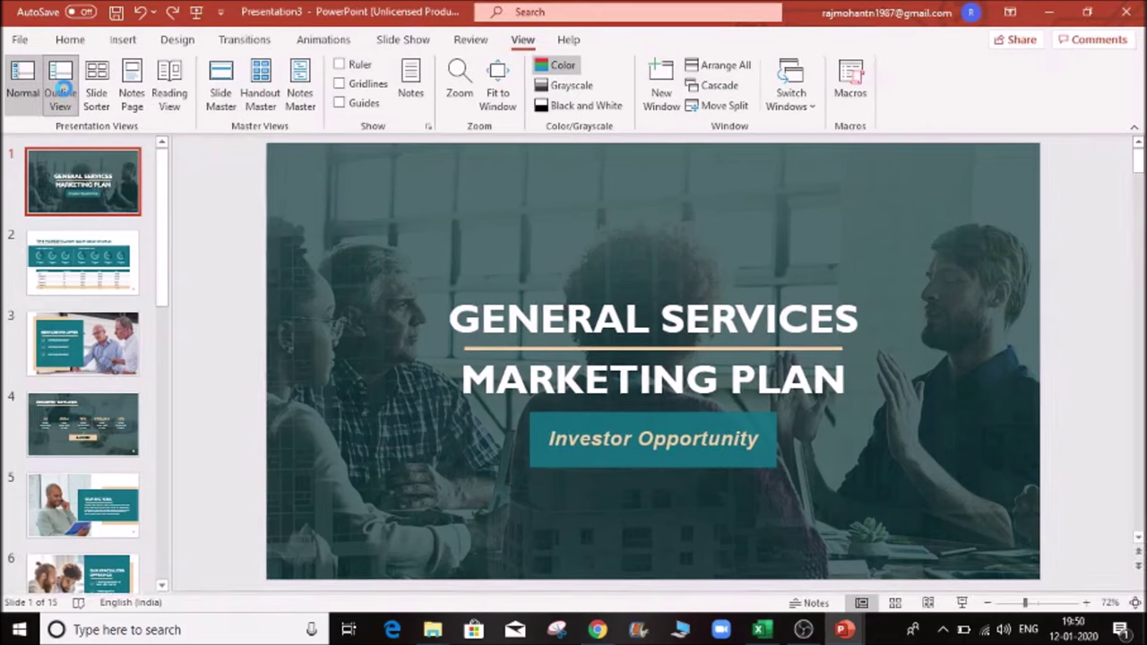
click(59, 89)
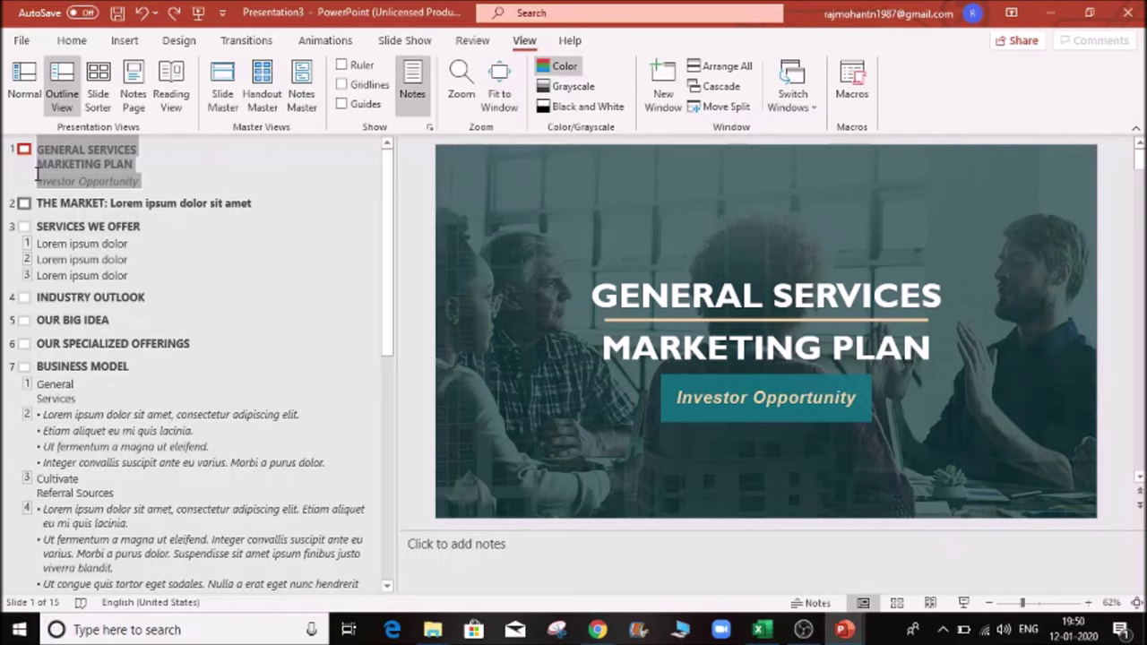
double_click(22, 151)
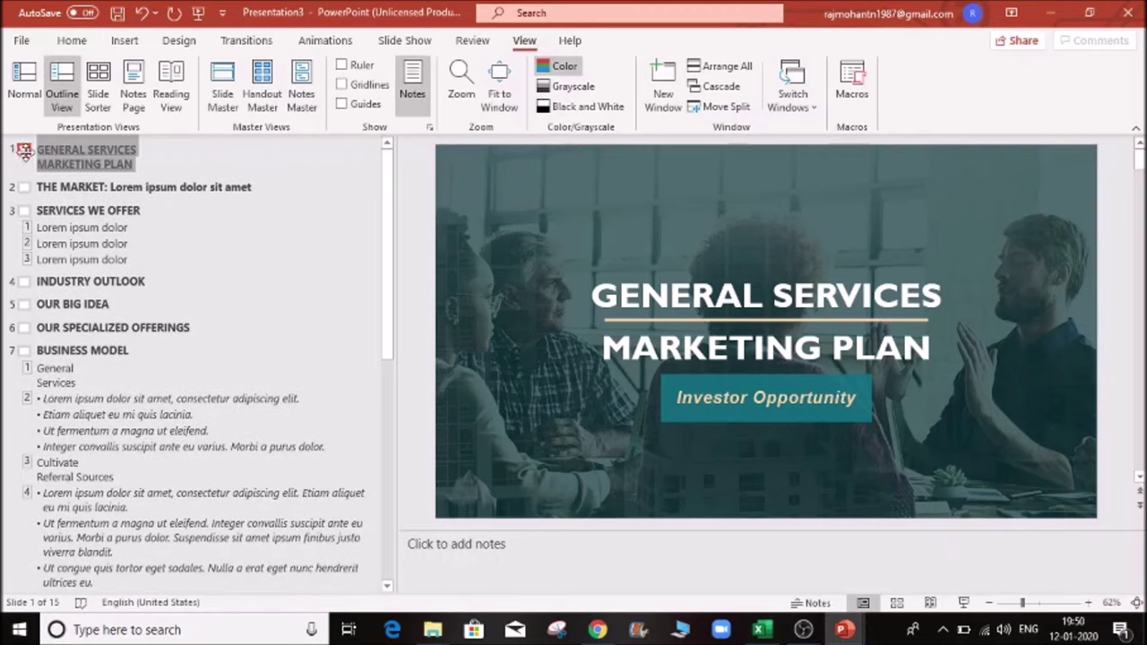
click(25, 188)
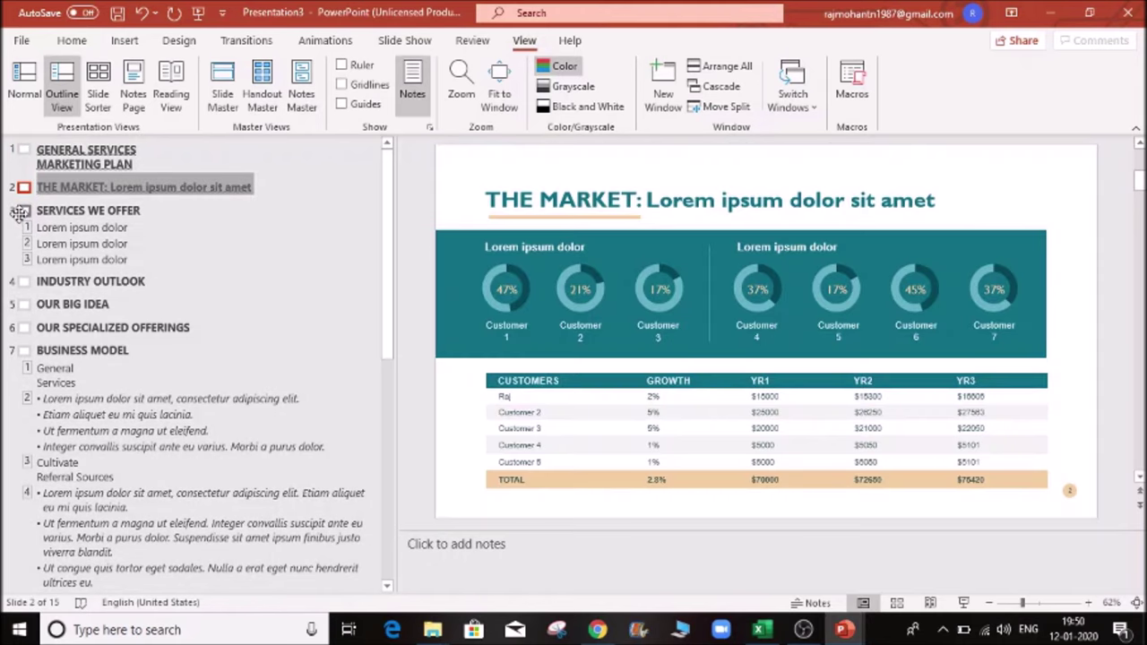
double_click(23, 211)
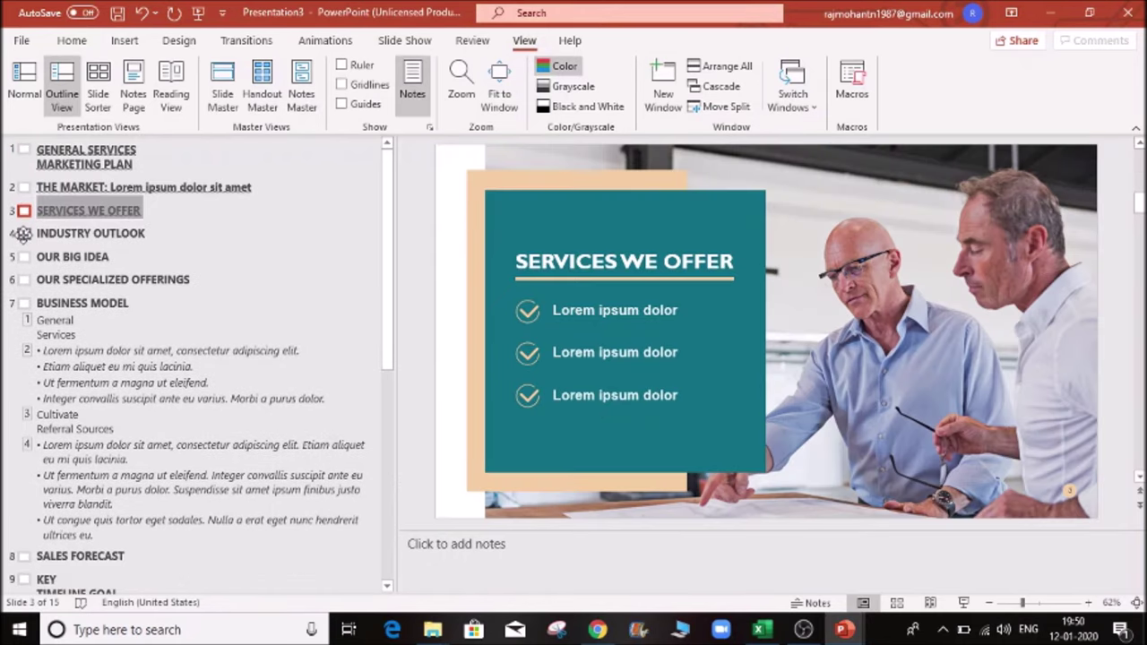
click(21, 233)
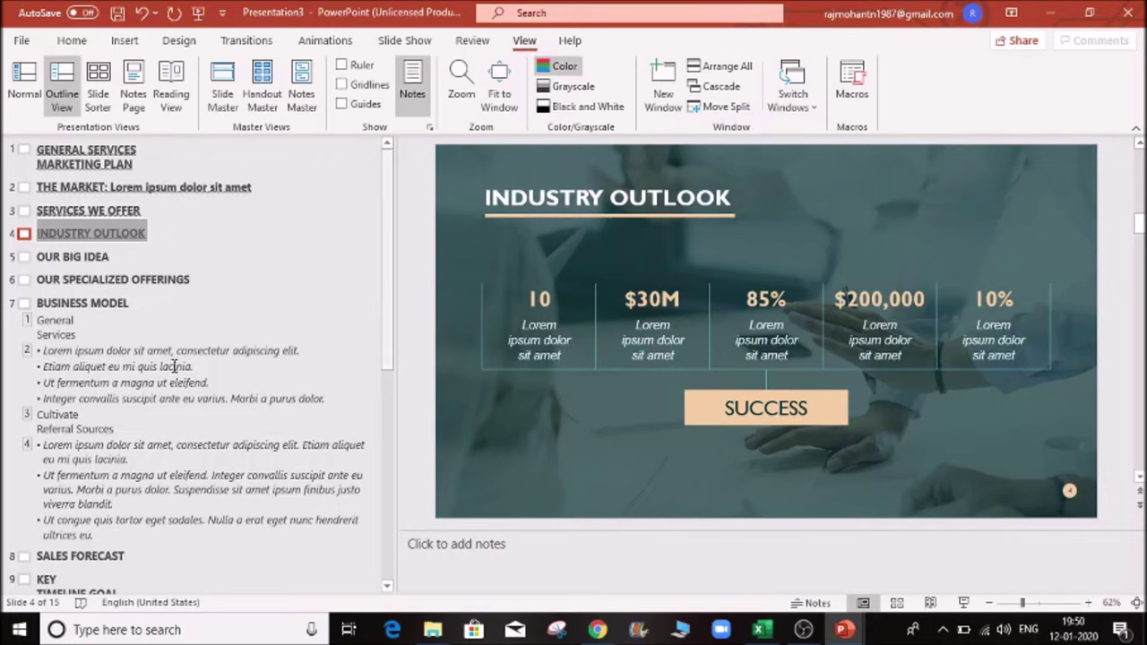
- Delete 'Services' under General on Business Model, move the slide to position 4, and collapse it
click(122, 349)
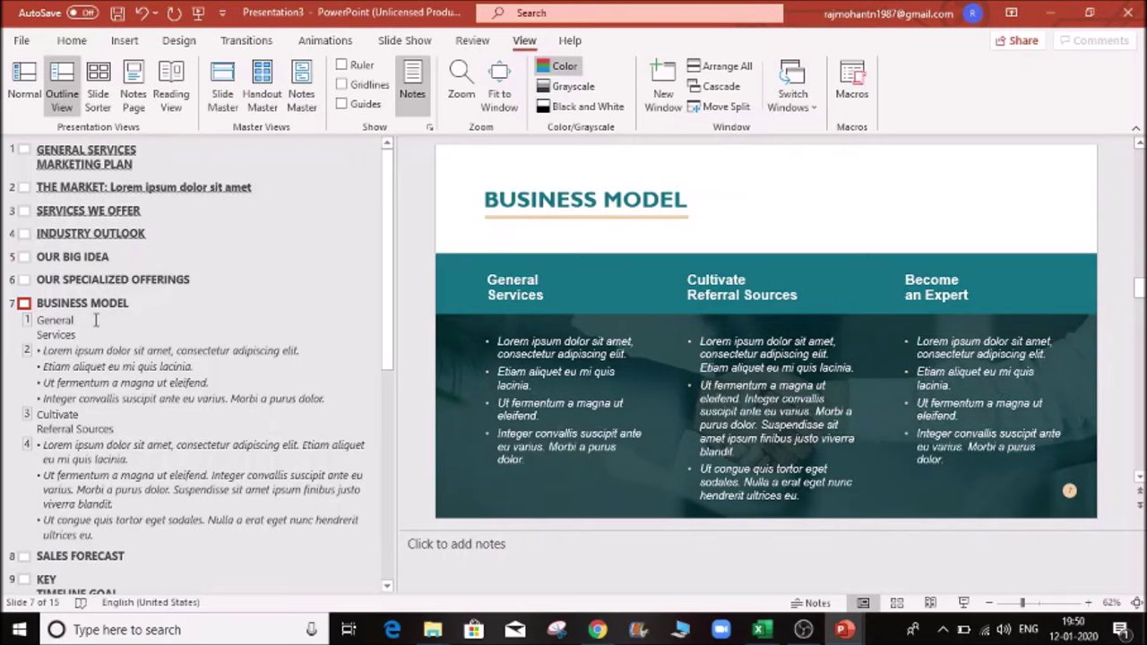
key(BackSpace)
key(BackSpace)
key(BackSpace)
key(BackSpace)
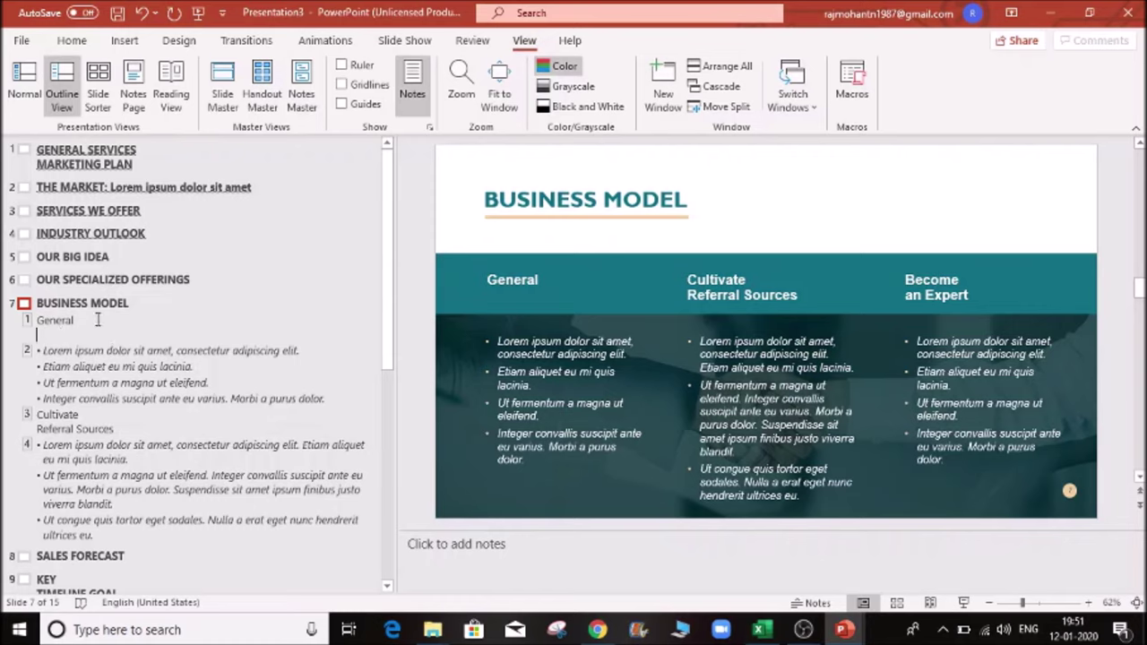
drag(24, 304, 34, 231)
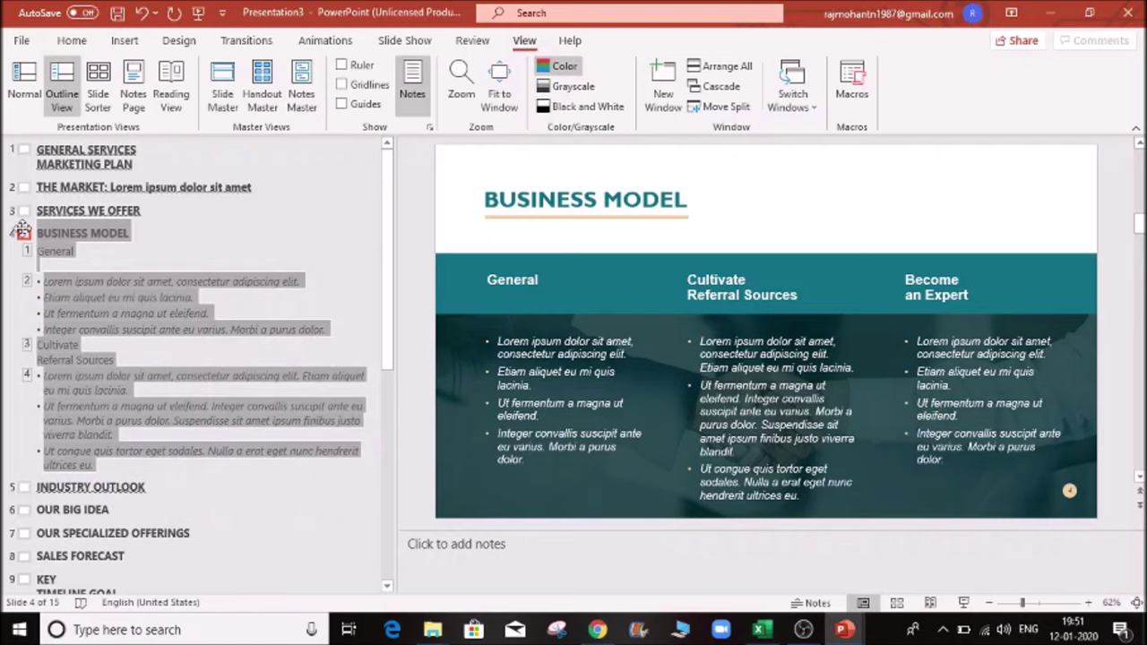
double_click(24, 236)
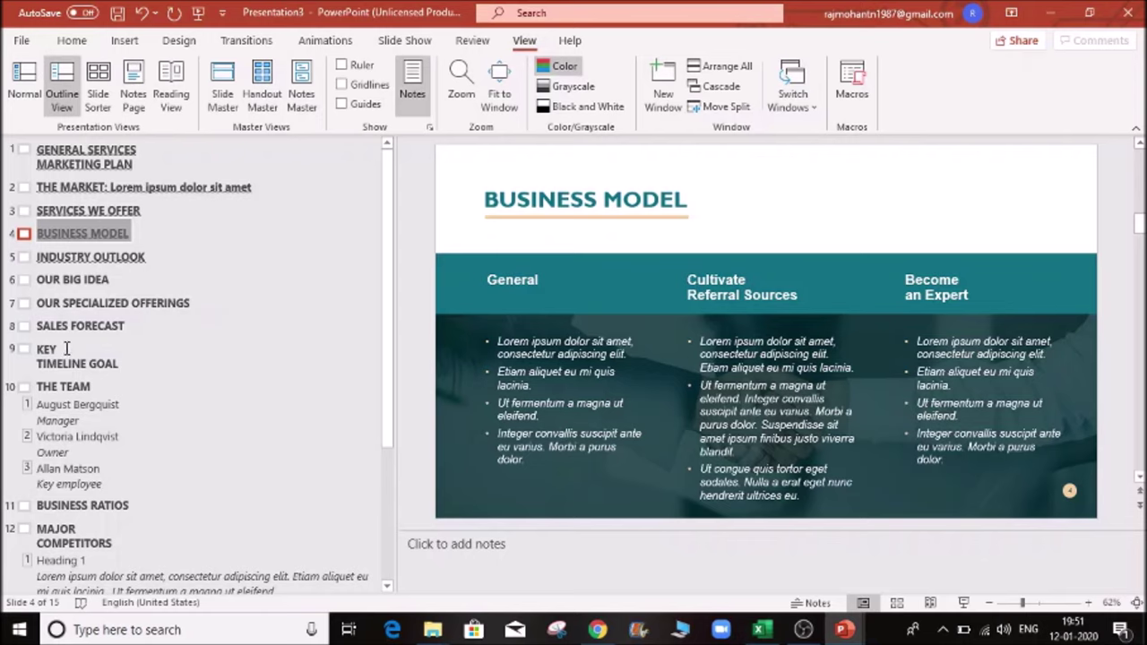
- Browse the slide thumbnails in Slide Sorter, trying a title-slide move and undoing it
click(97, 99)
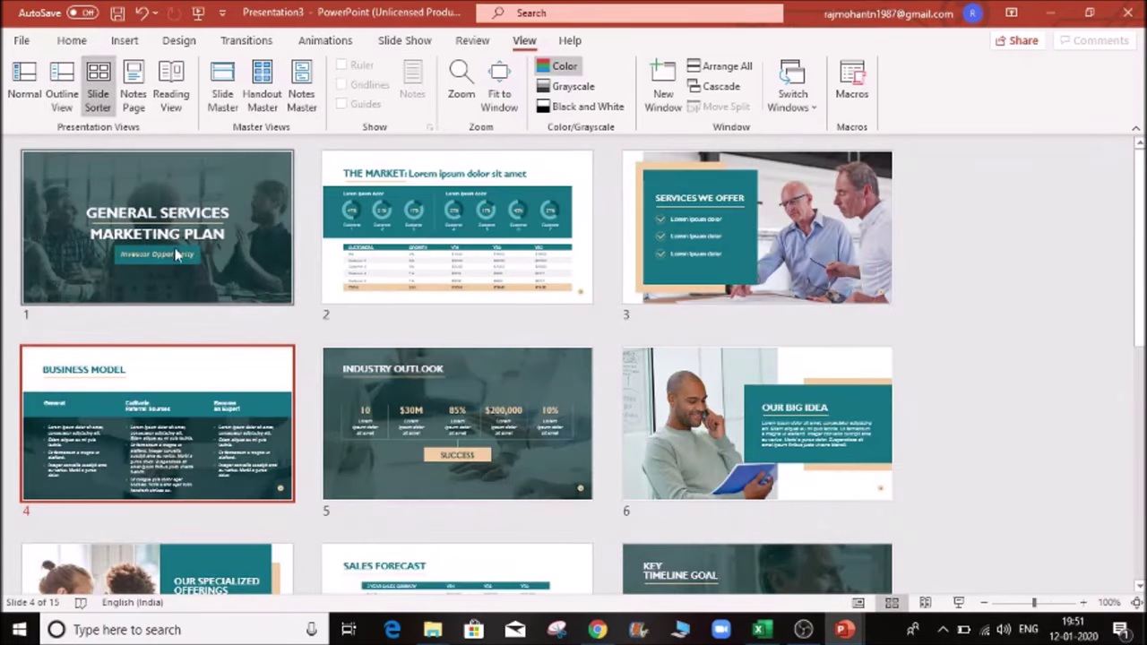
scroll(522, 414, down, 5)
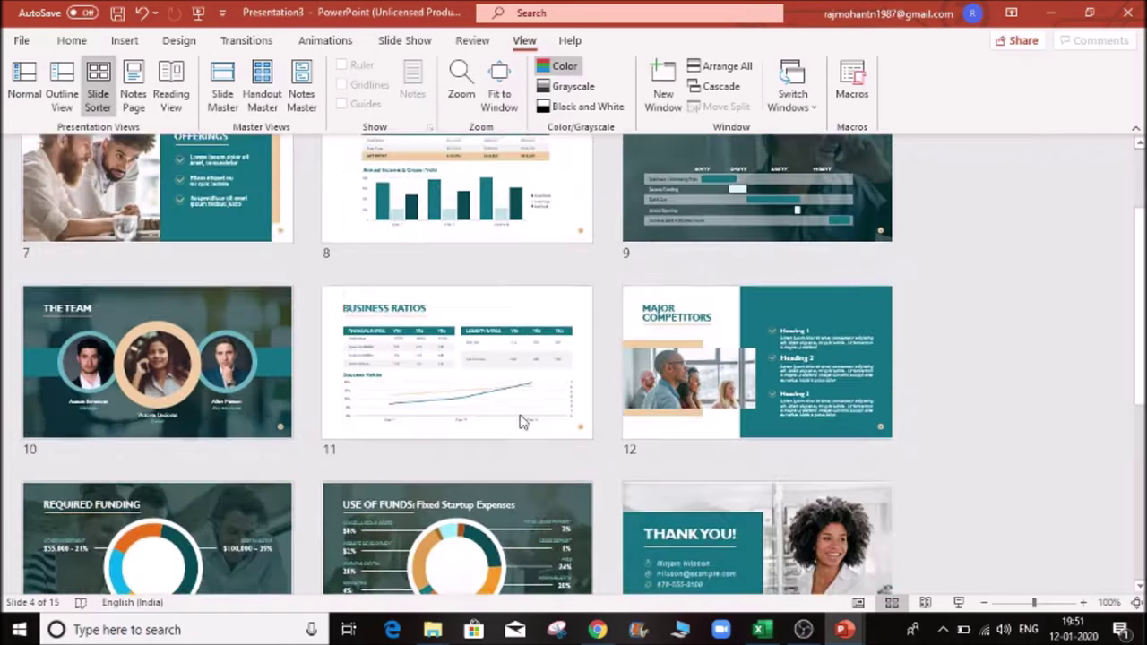
scroll(520, 415, up, 5)
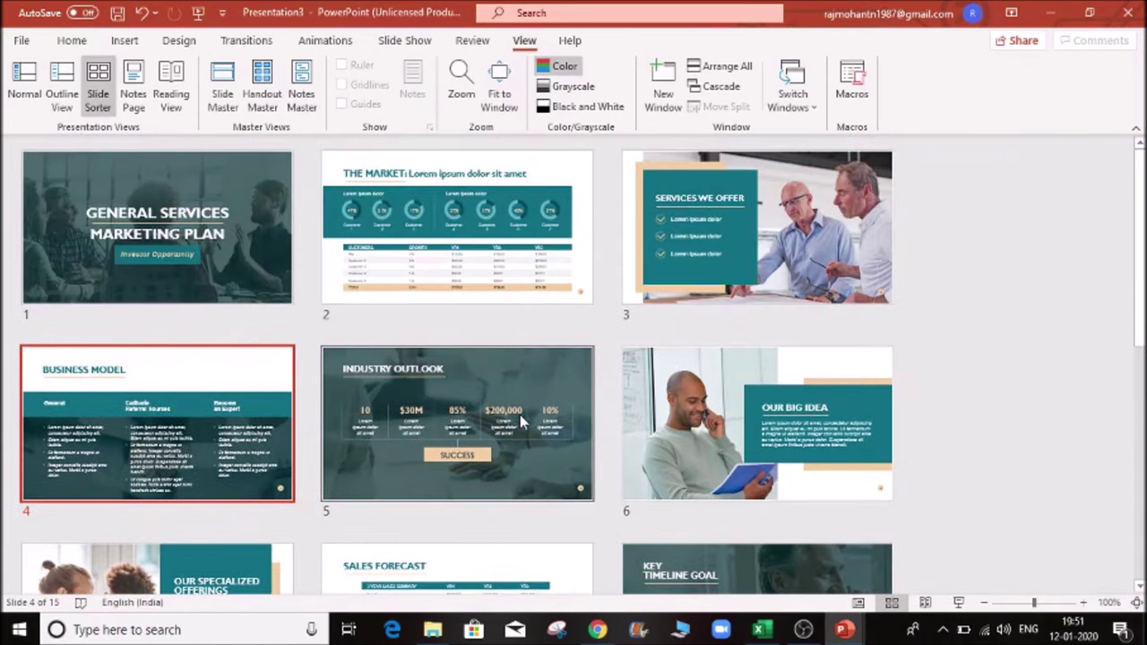
click(27, 83)
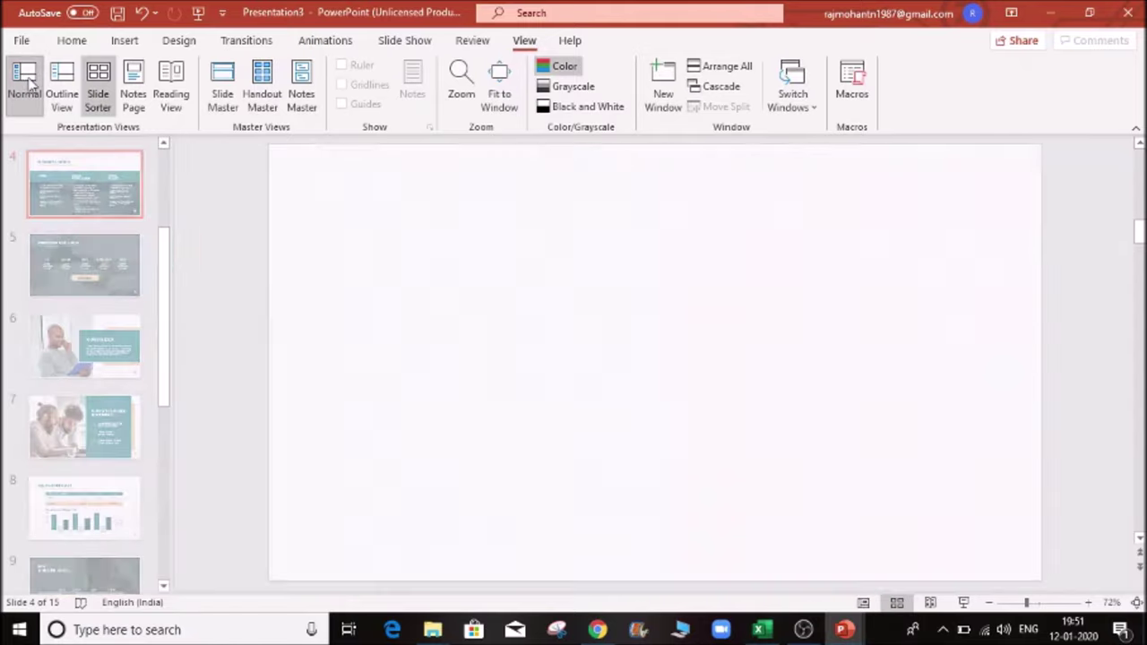
click(100, 93)
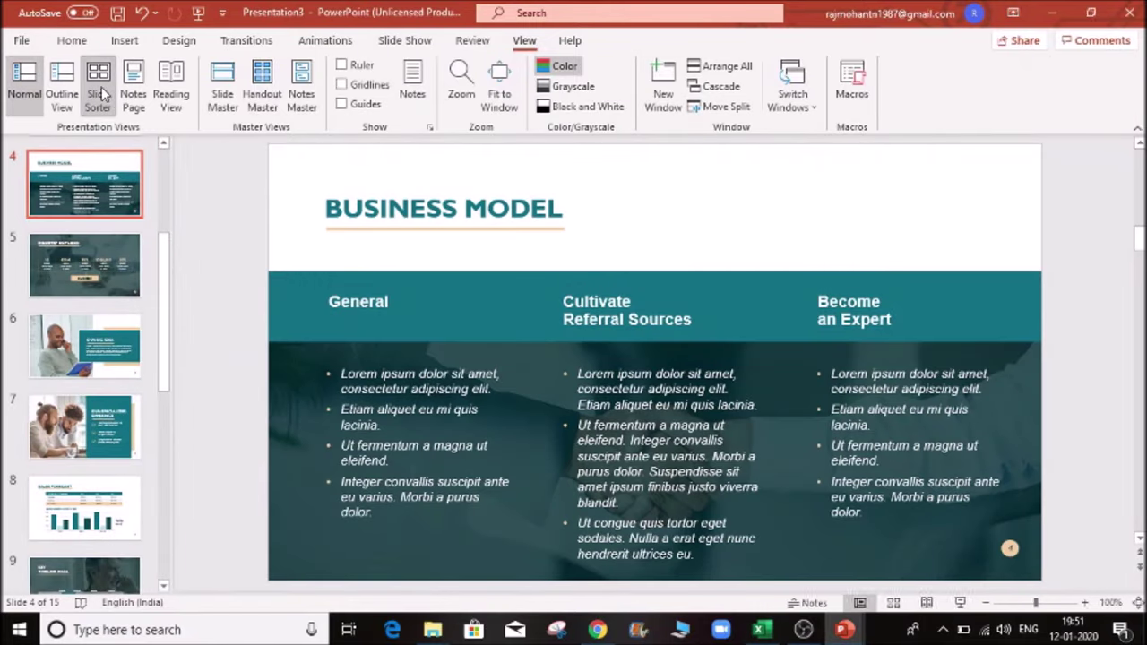
scroll(421, 335, down, 5)
scroll(420, 335, up, 5)
drag(686, 442, 745, 418)
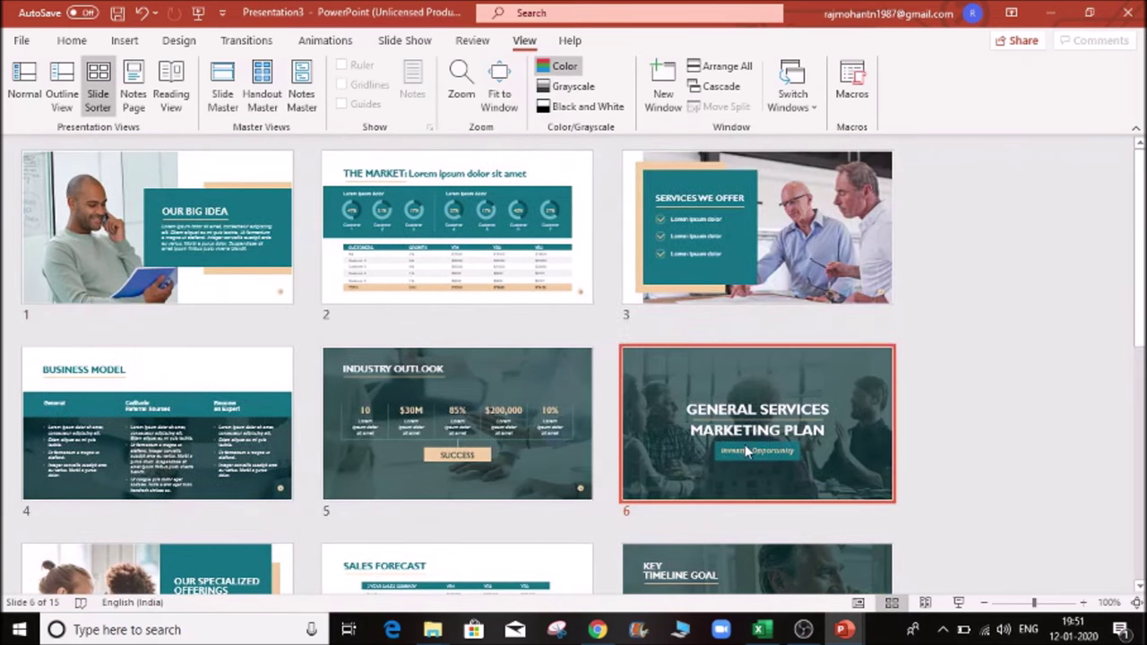
key(ctrl+z)
- Rearrange Our Big Idea, Industry Outlook and The Market slides in Slide Sorter
click(459, 243)
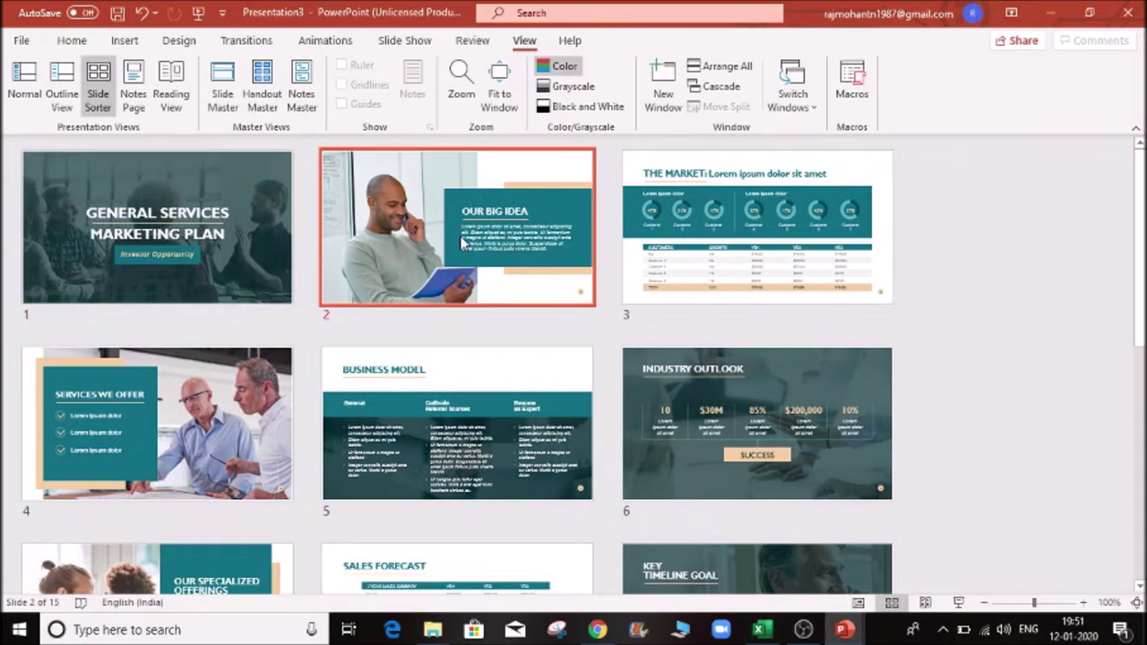
drag(462, 242, 744, 423)
drag(476, 407, 428, 275)
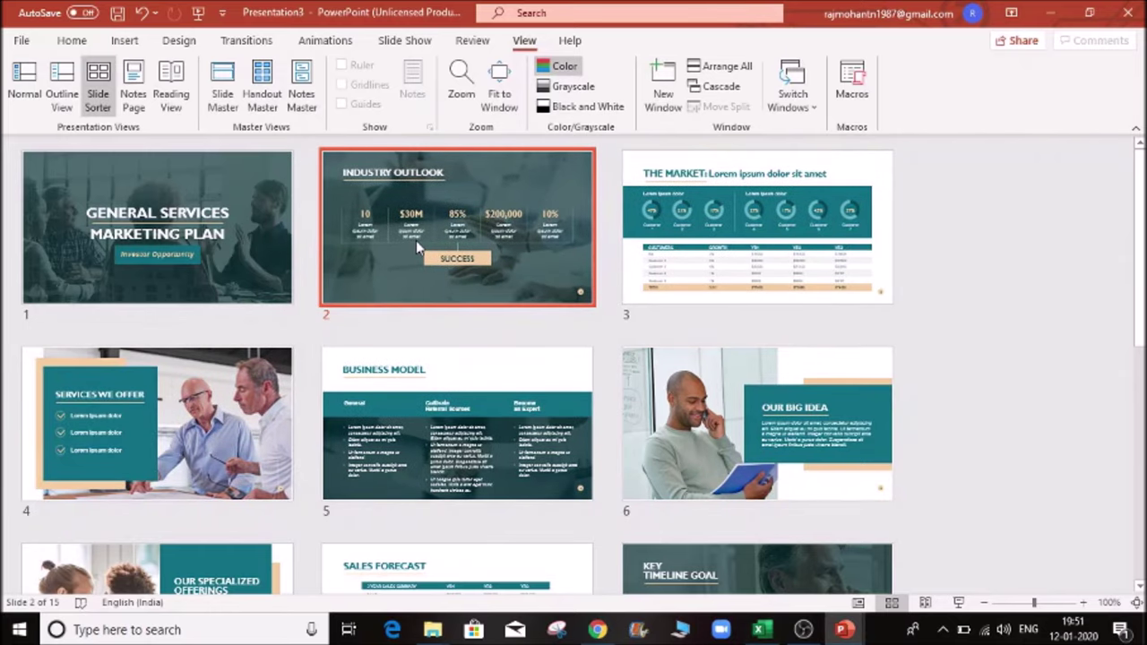
drag(432, 238, 429, 416)
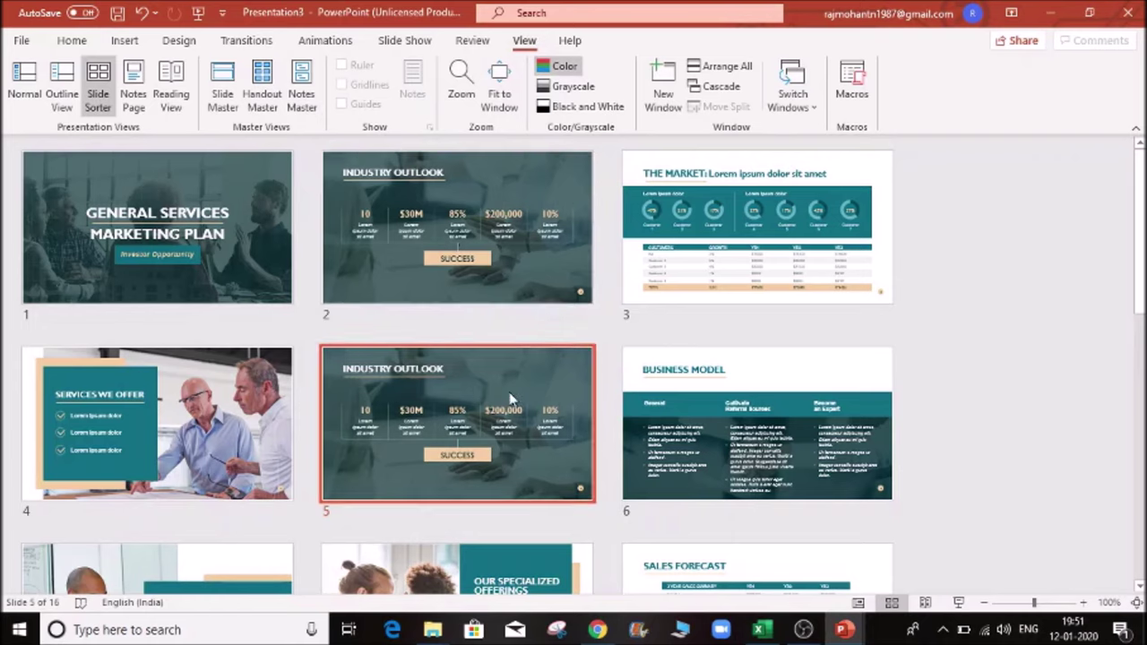
ctrl+click(740, 249)
drag(740, 235, 274, 398)
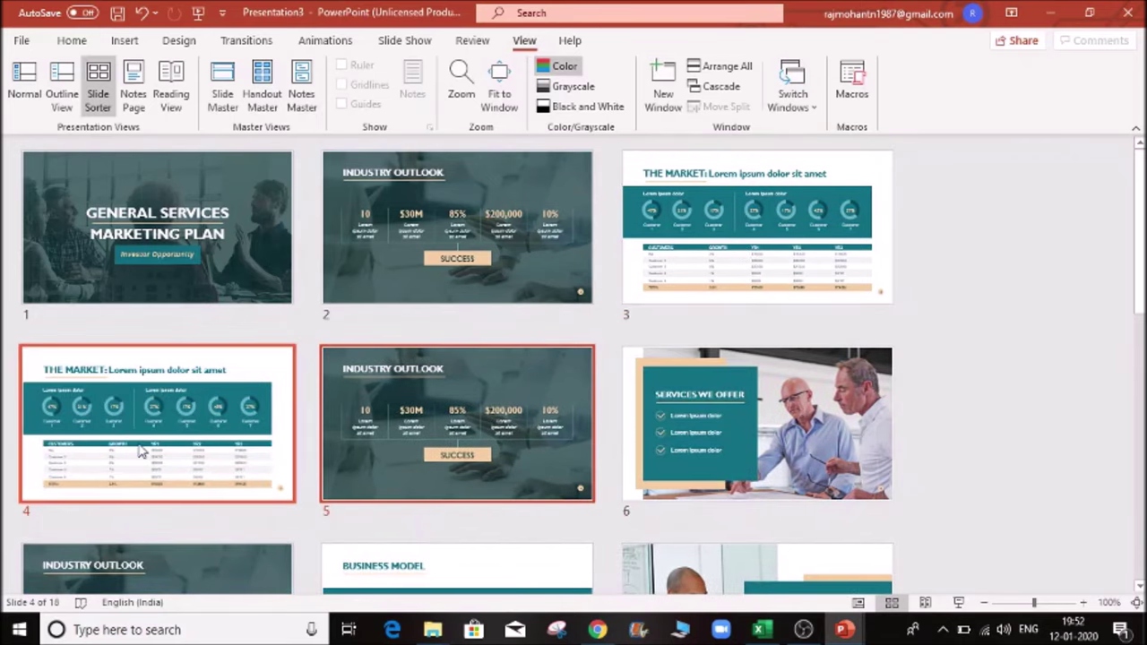
- Delete the extra slide at position 3 and the repeated Industry Outlook slide 6
click(751, 252)
right_click(752, 252)
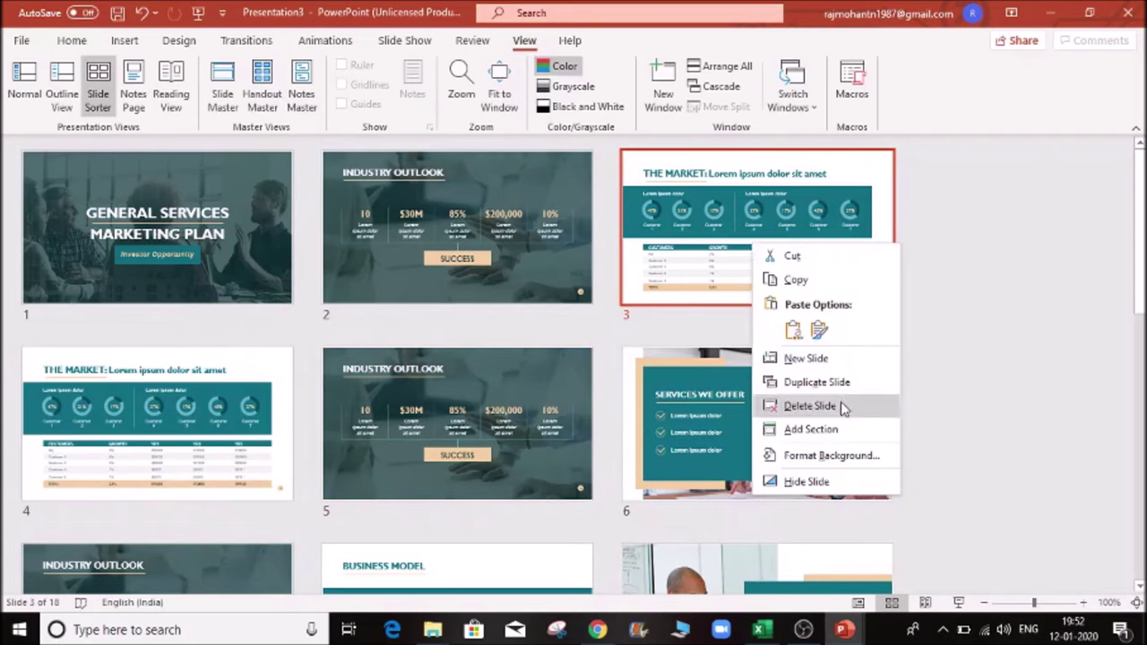
click(809, 406)
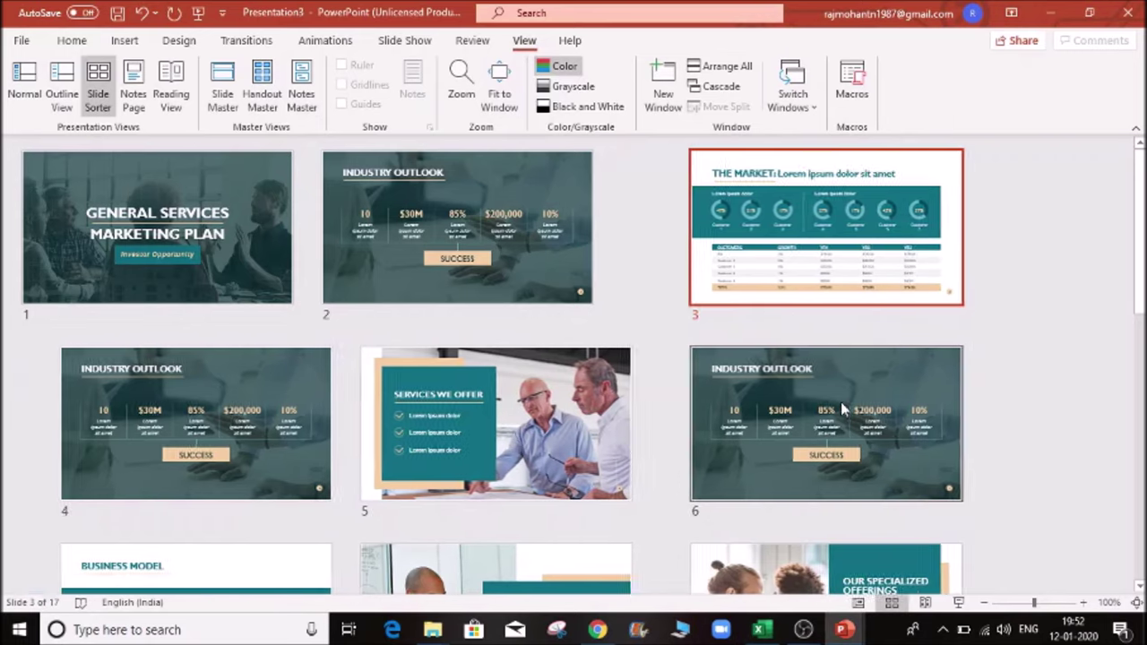
click(688, 399)
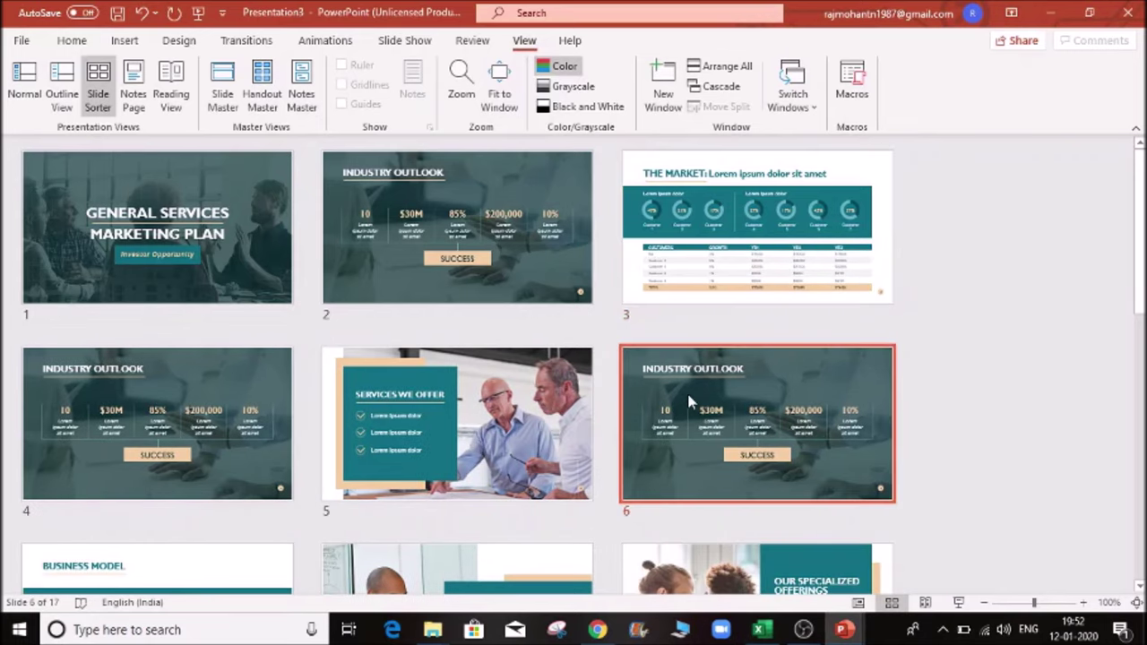
right_click(689, 400)
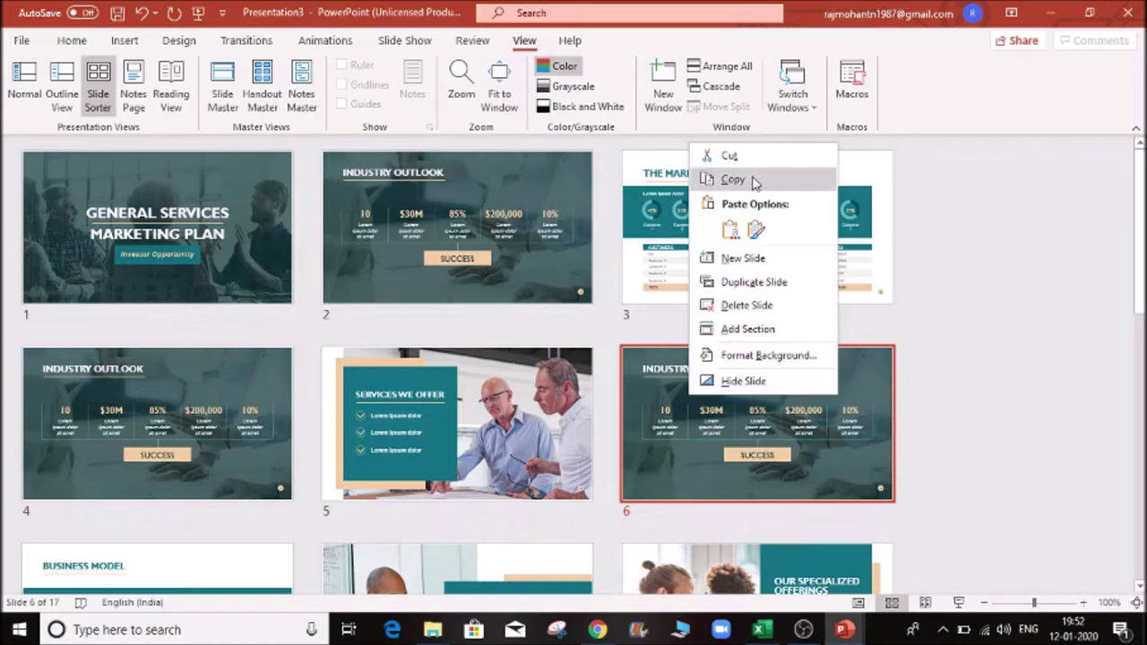
click(668, 455)
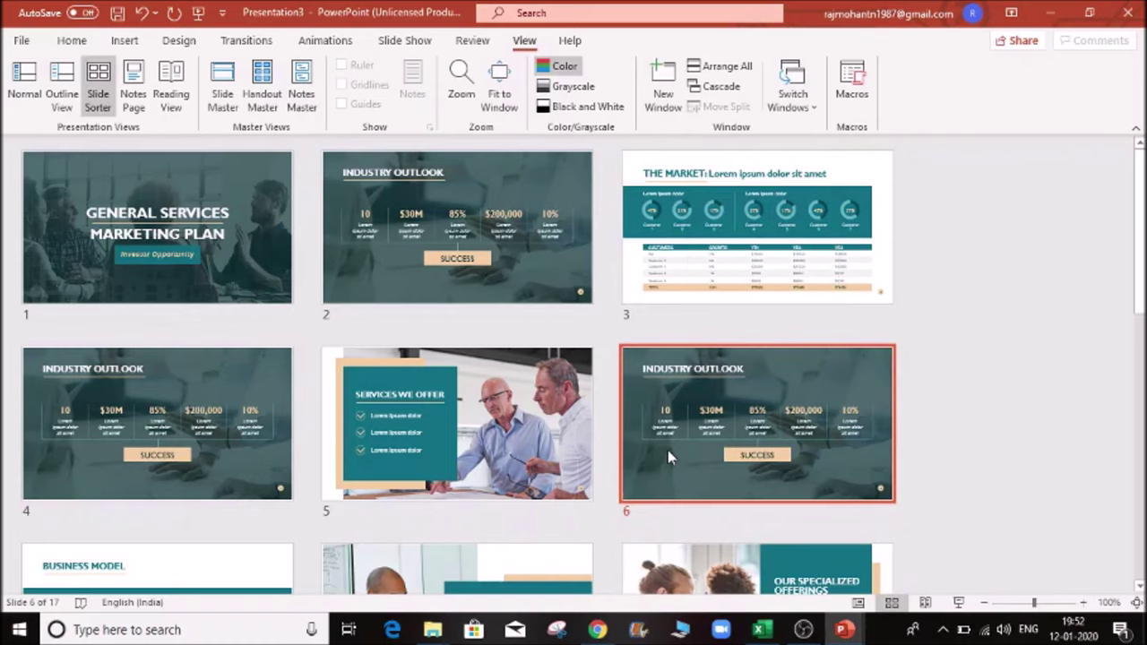
key(Delete)
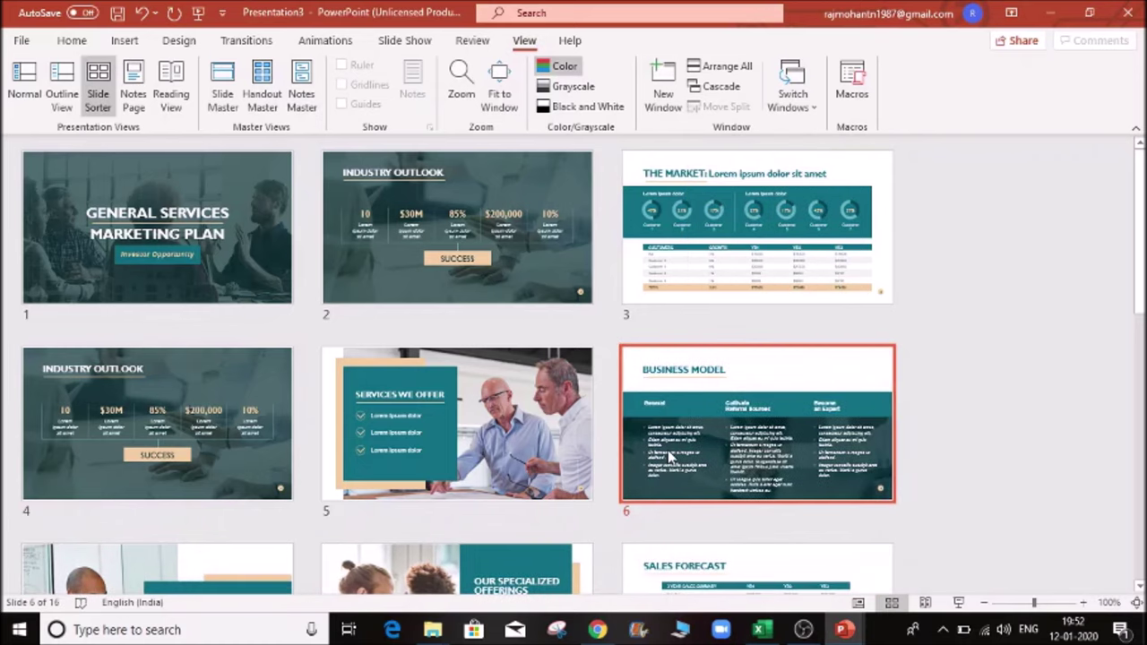
click(135, 97)
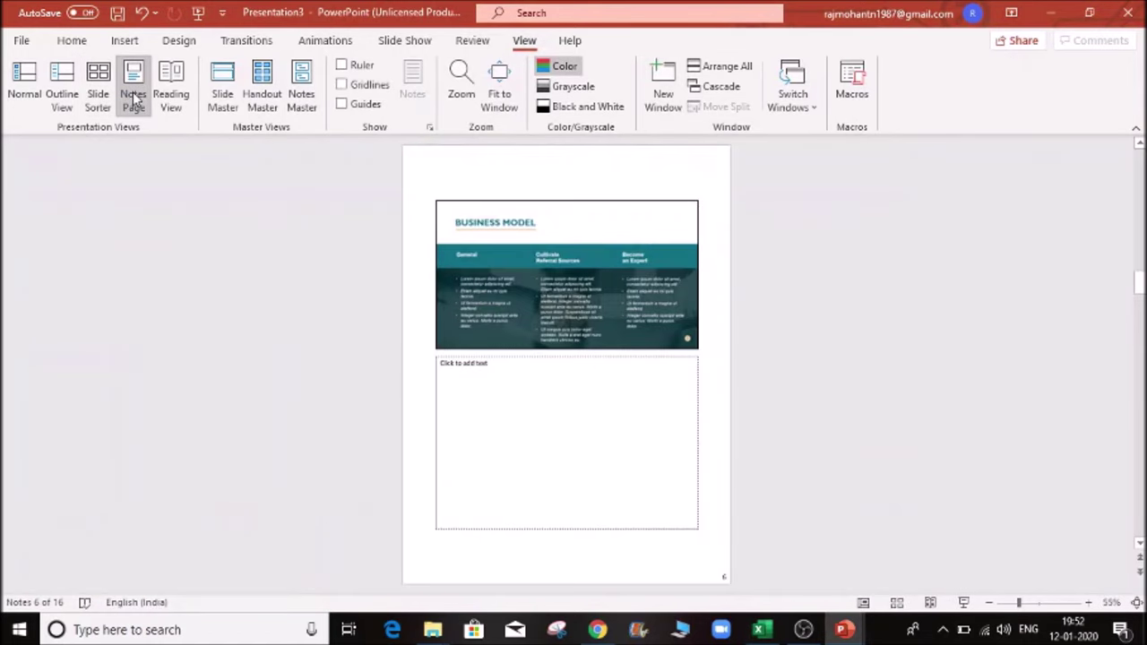
- Start editing slide 6's speaker notes, then switch to Slide Master view
click(518, 373)
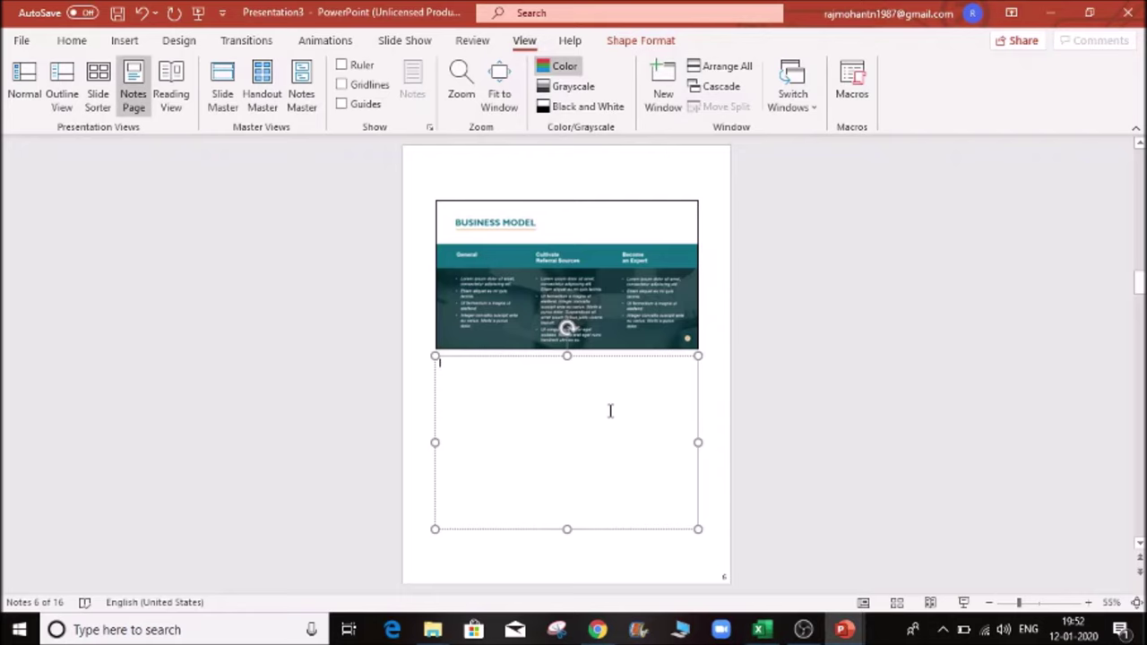
click(217, 90)
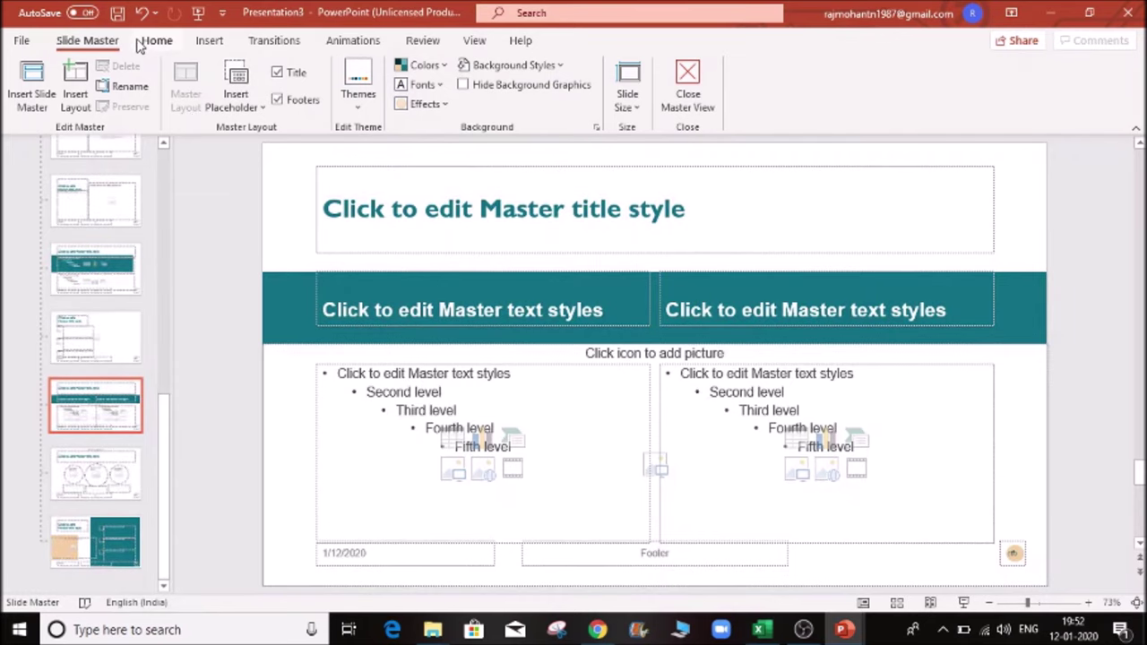
- Leave the File screen and show the deck in Reading View from title slide 1
click(24, 43)
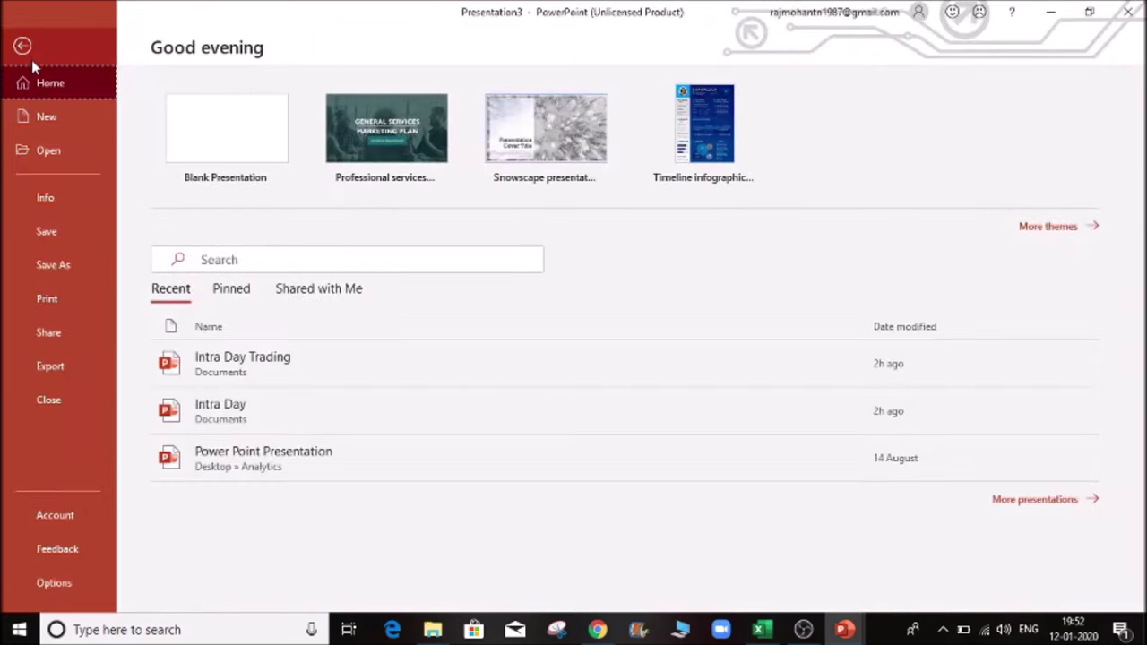
click(22, 44)
click(24, 43)
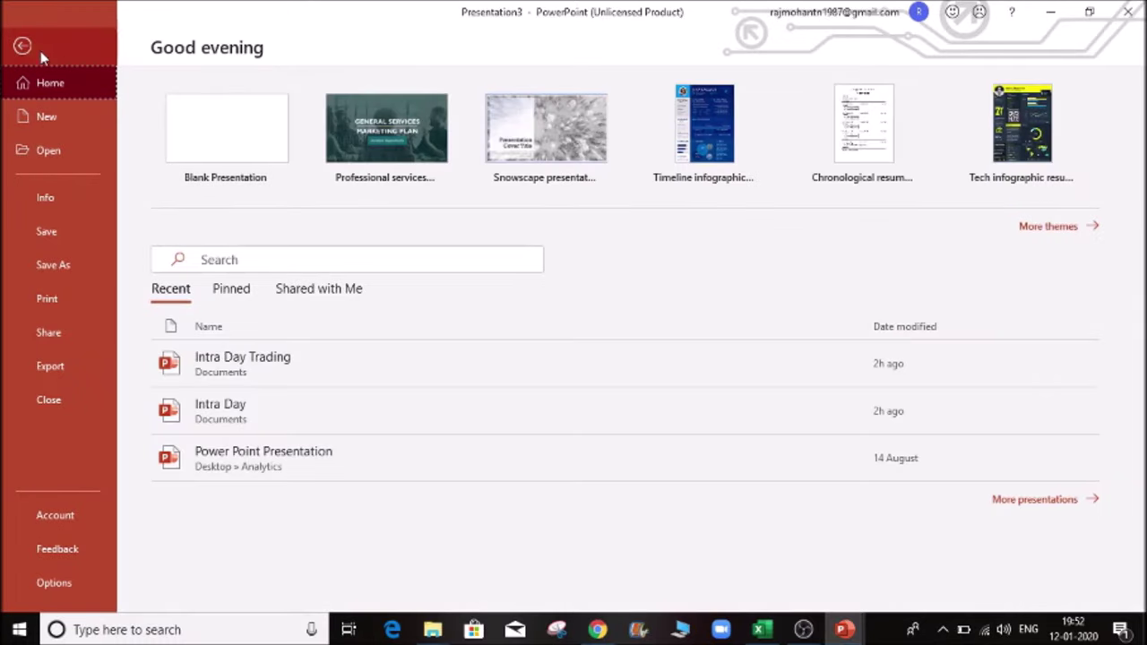
click(24, 45)
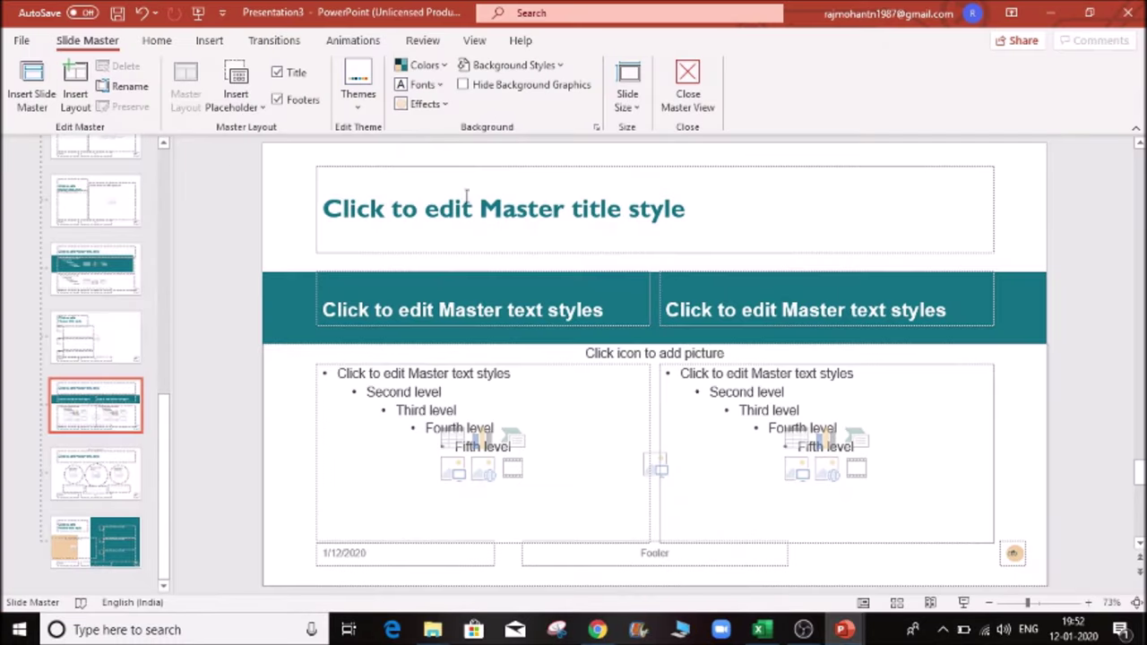
click(480, 43)
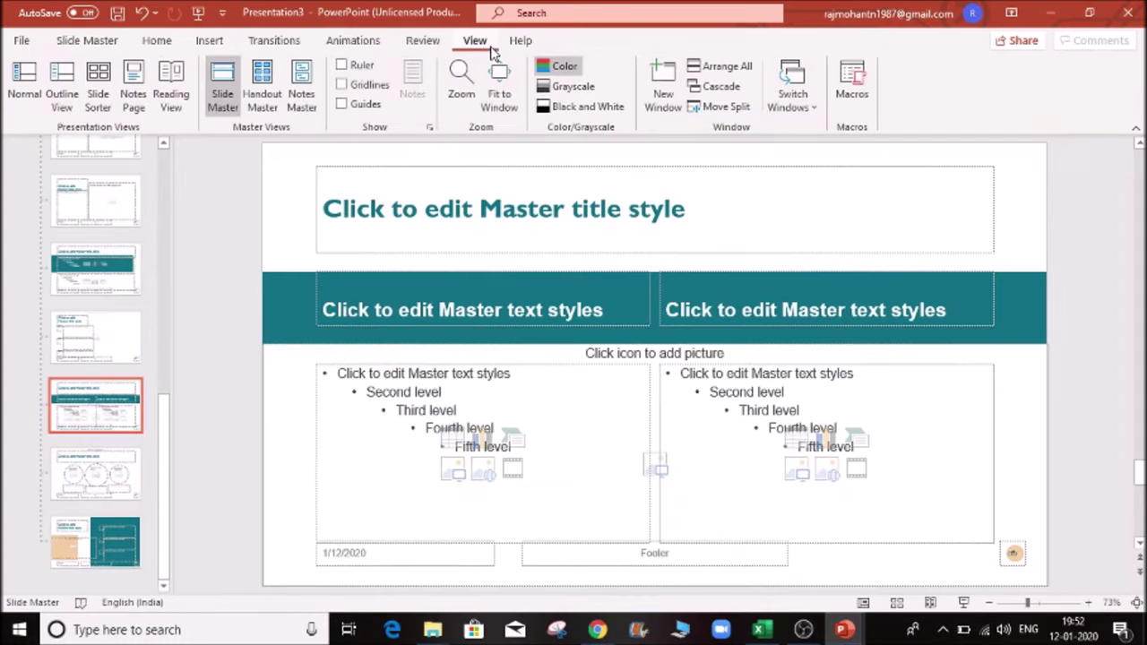
click(171, 97)
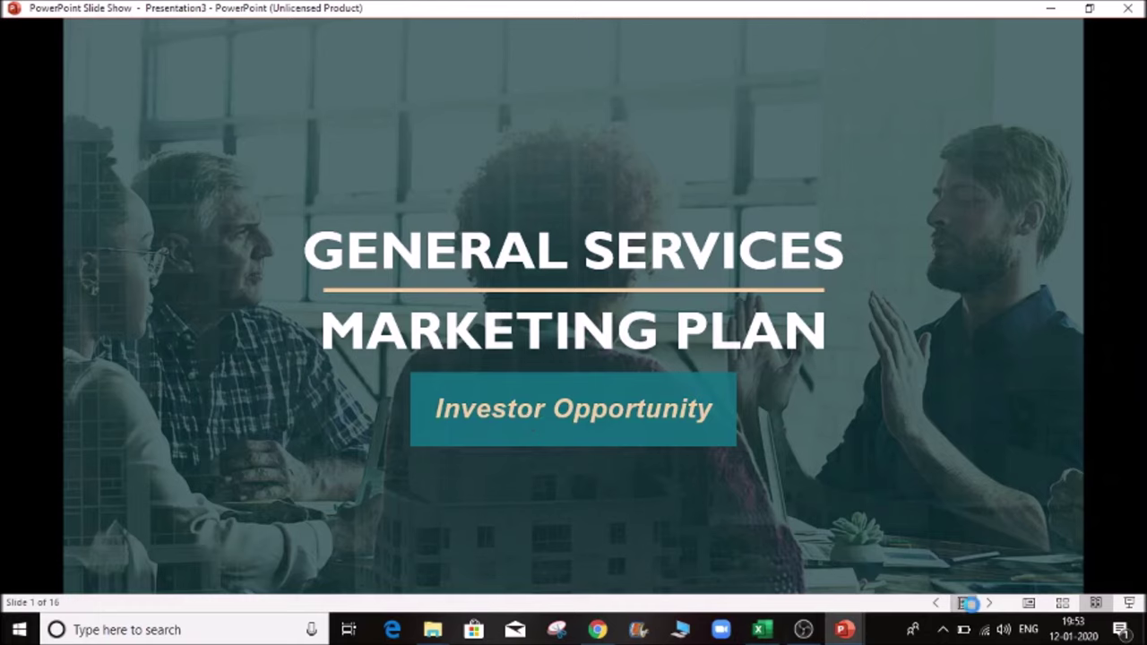
- End the Reading View preview, browse the master and title slide layouts, and close Master View
click(972, 605)
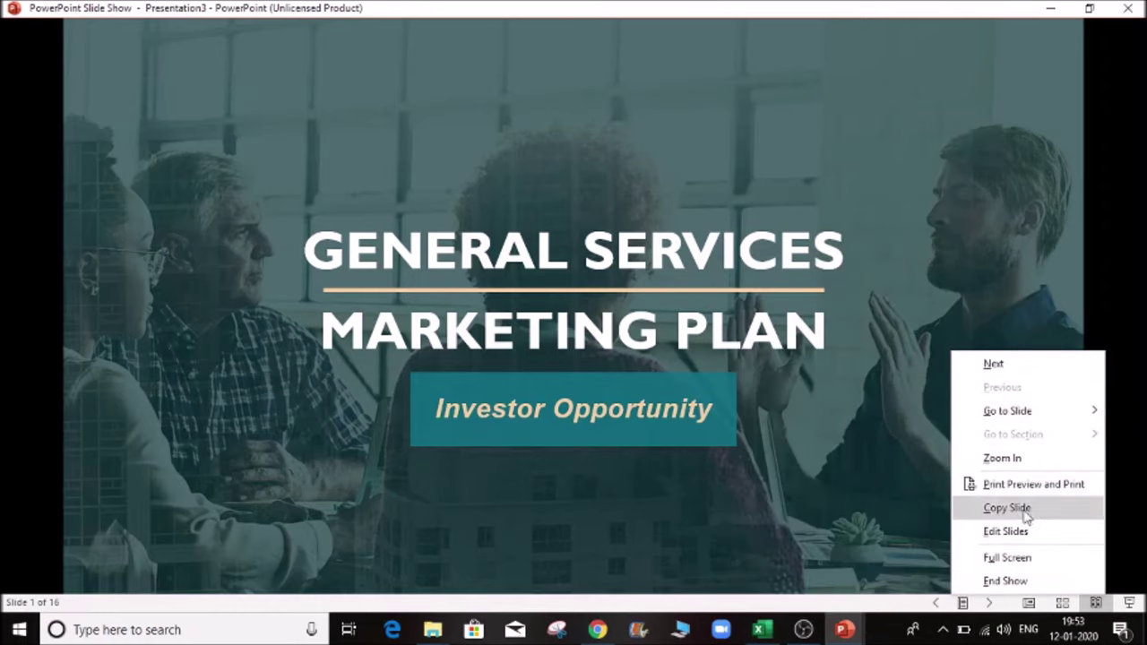
click(727, 513)
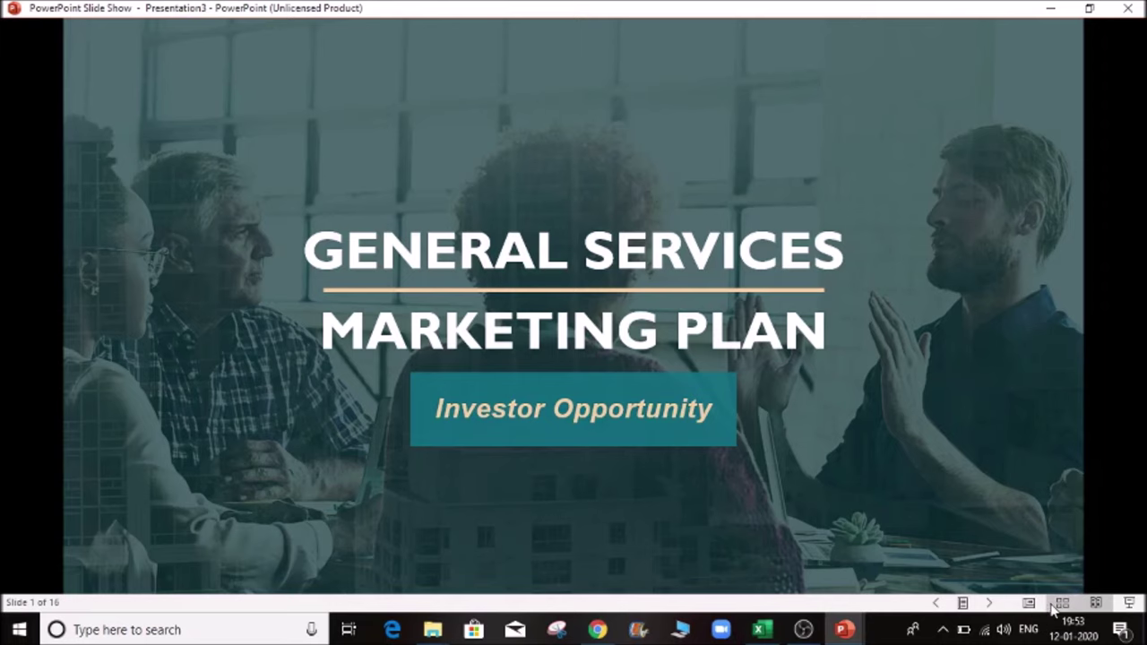
click(1060, 604)
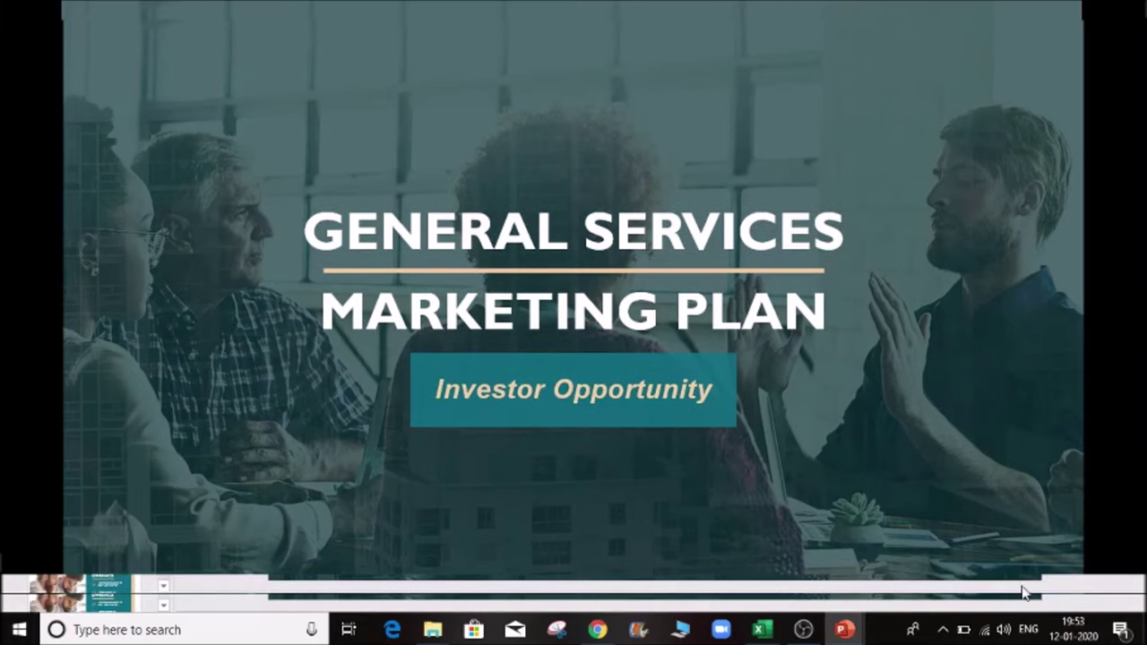
scroll(156, 374, up, 10)
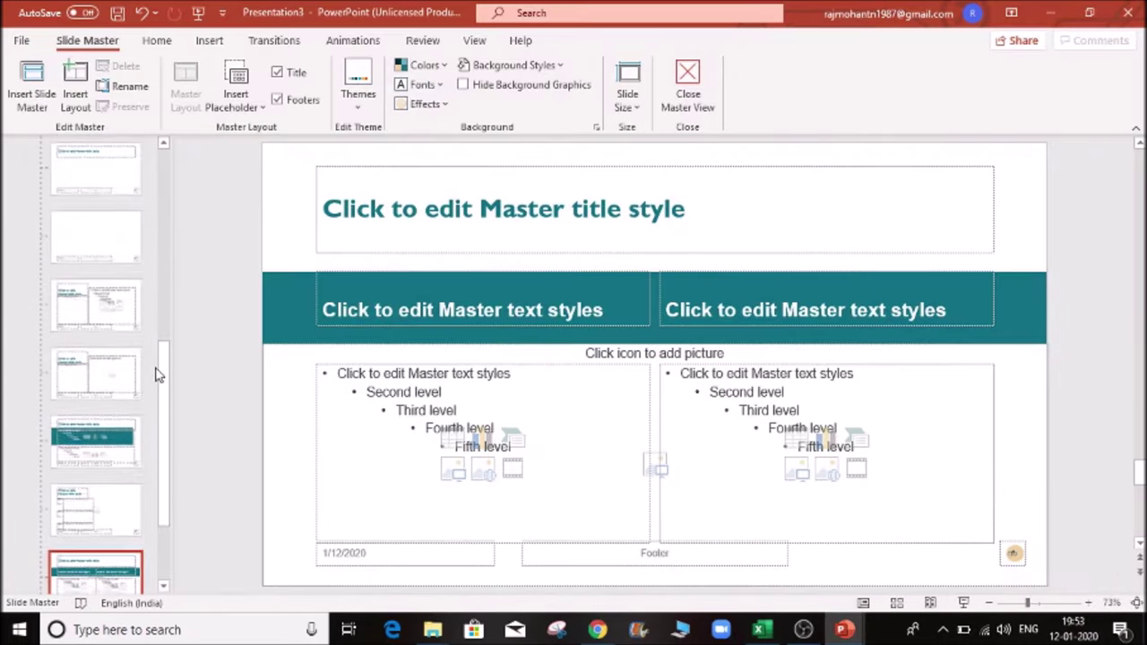
click(92, 220)
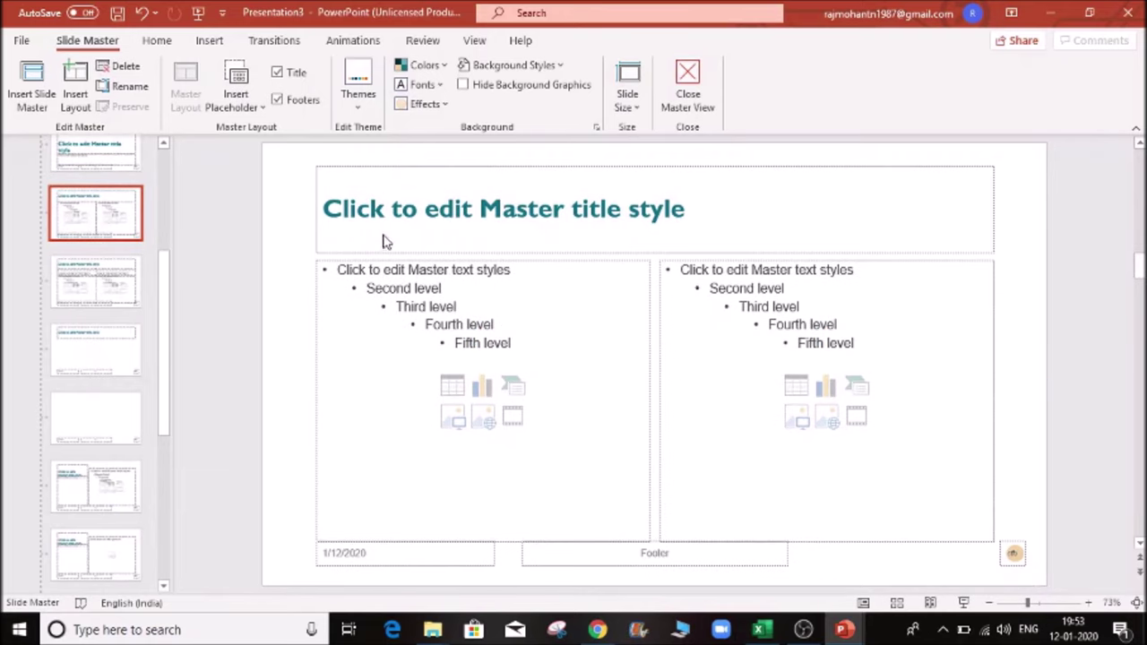
key(Home)
click(87, 262)
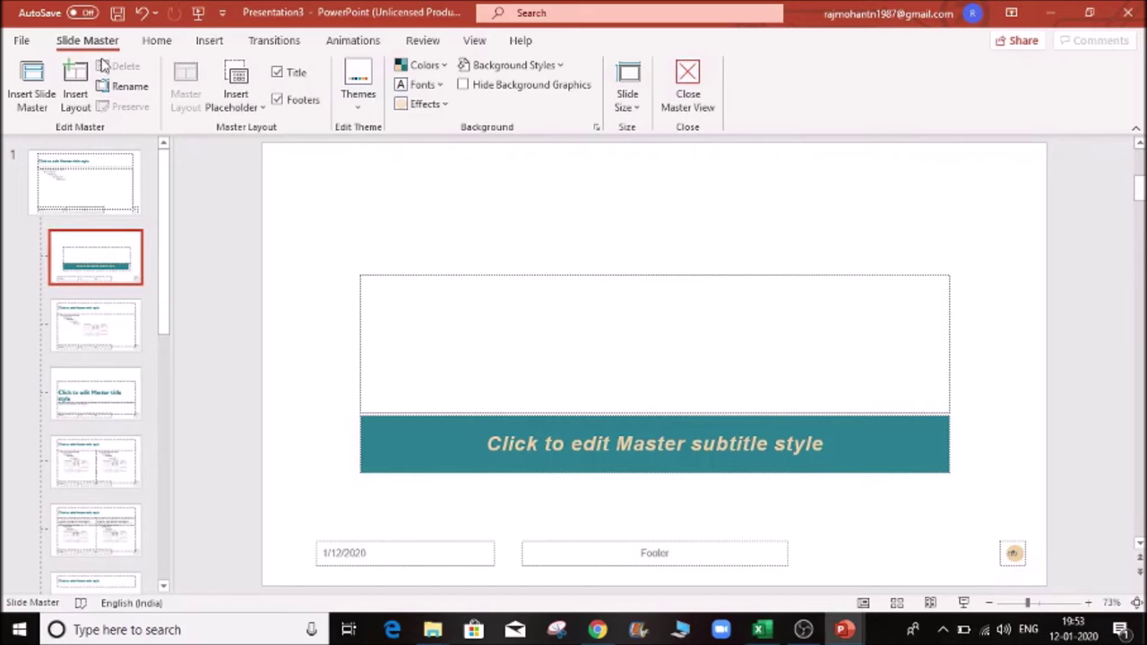
click(688, 93)
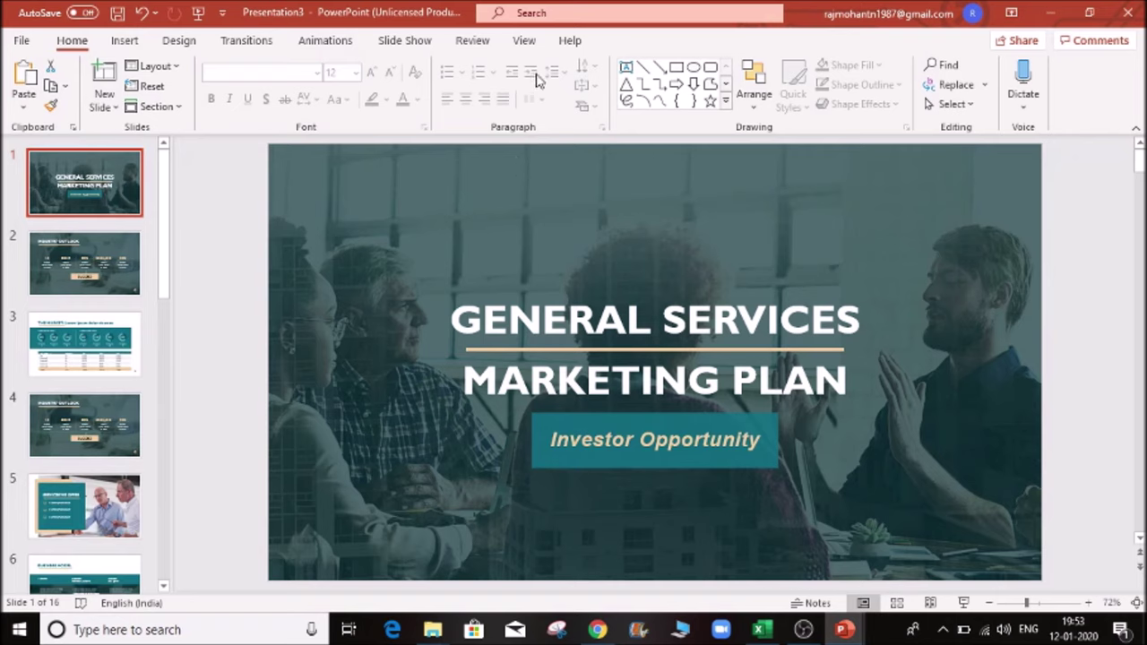
click(529, 42)
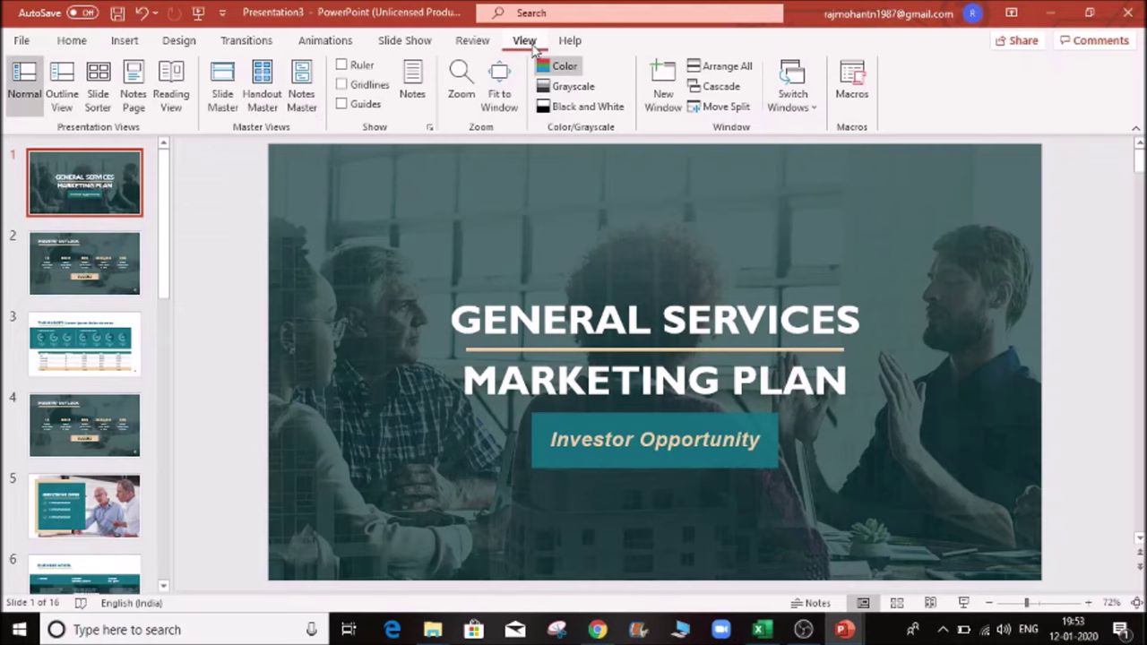
click(171, 95)
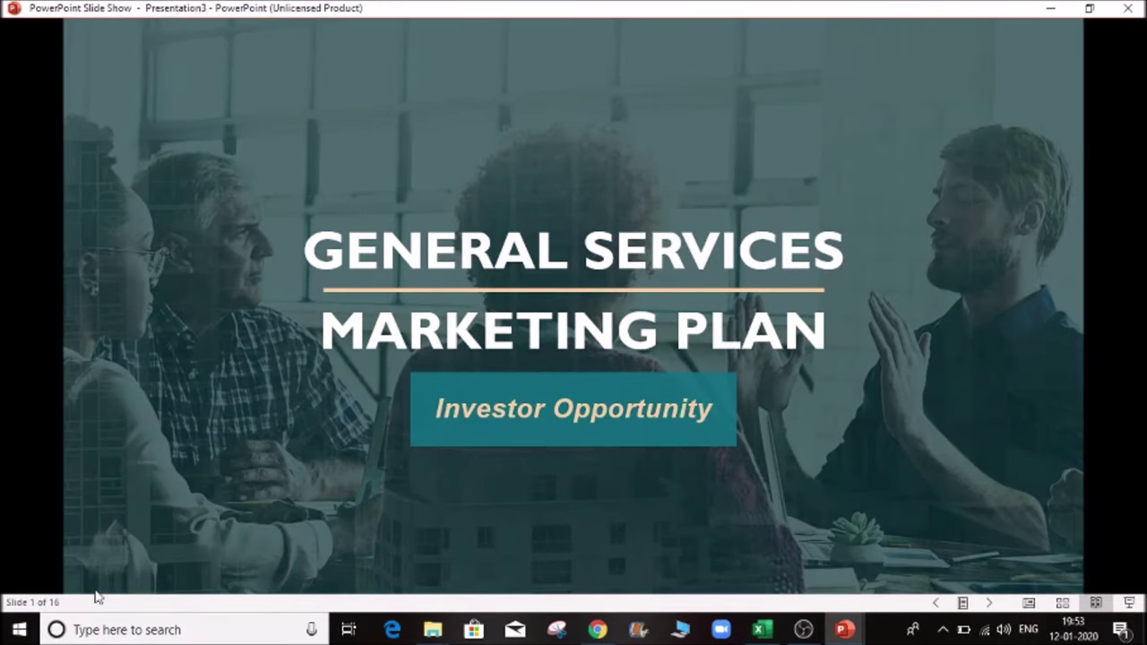
click(990, 605)
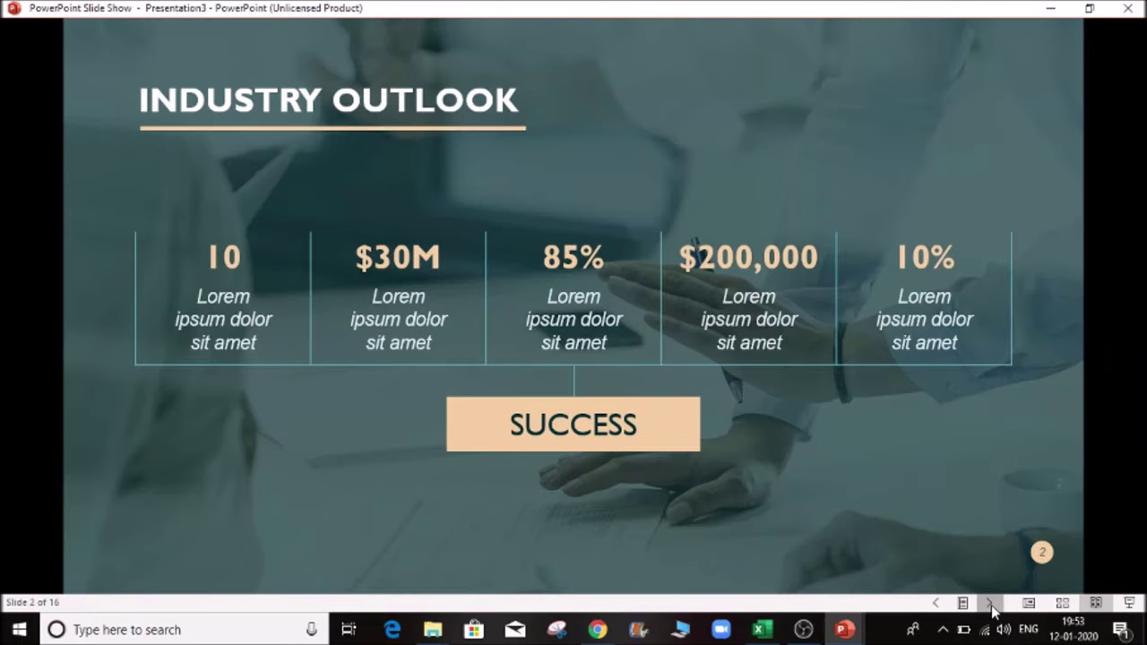
click(991, 605)
click(991, 606)
click(990, 605)
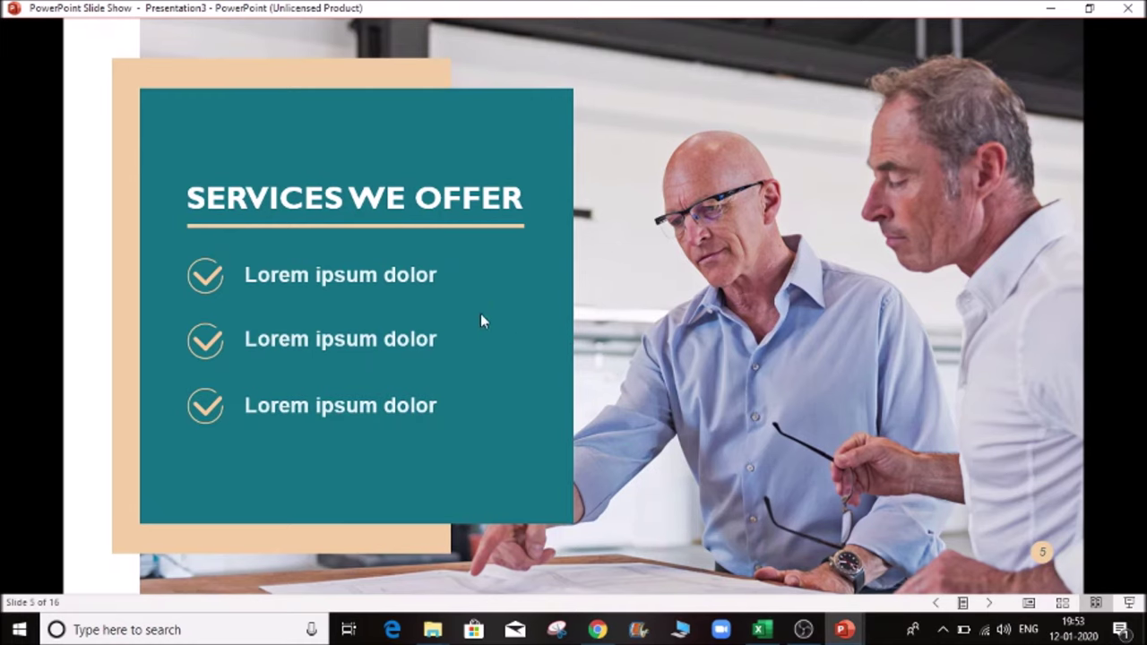
click(990, 605)
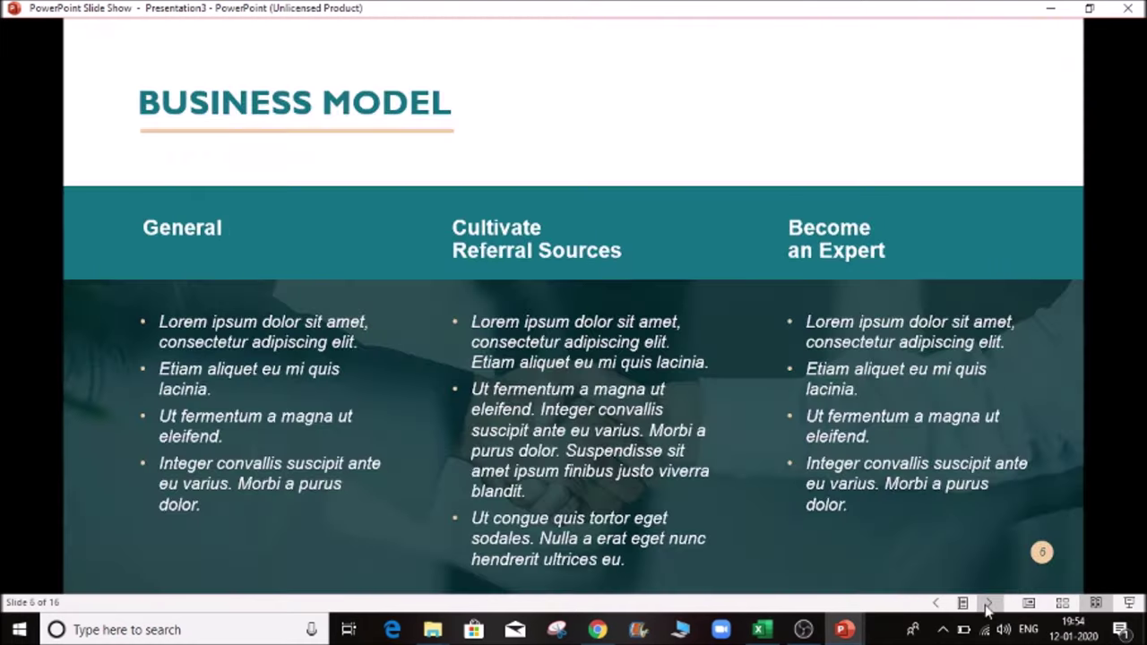
click(989, 605)
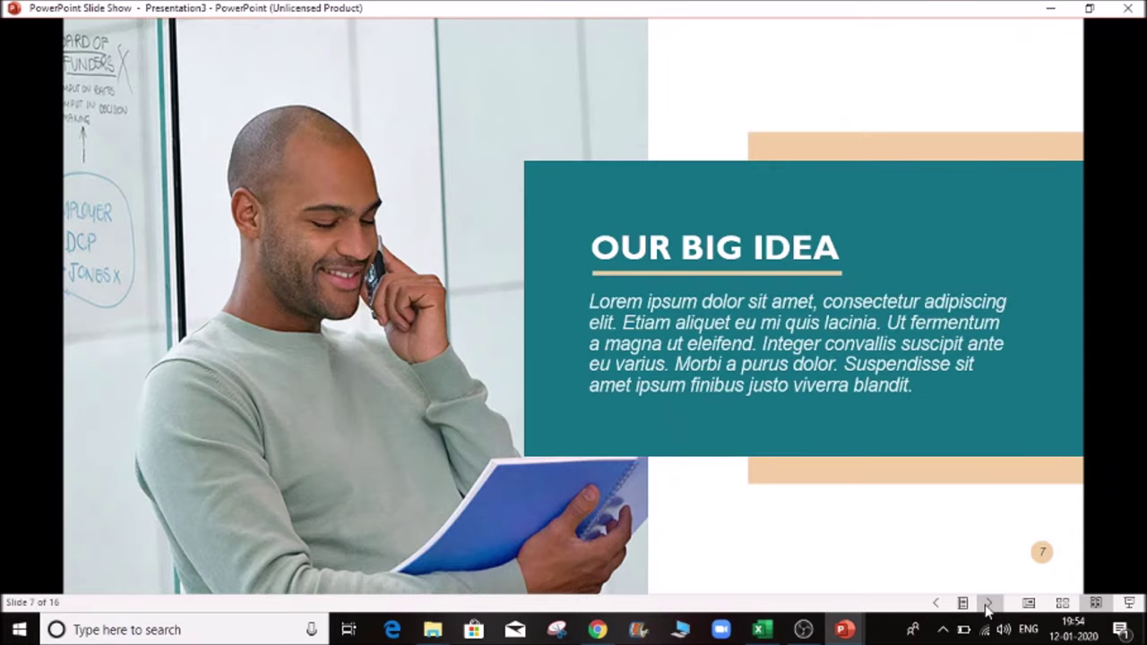
click(935, 606)
click(935, 606)
click(935, 606)
click(935, 606)
click(935, 606)
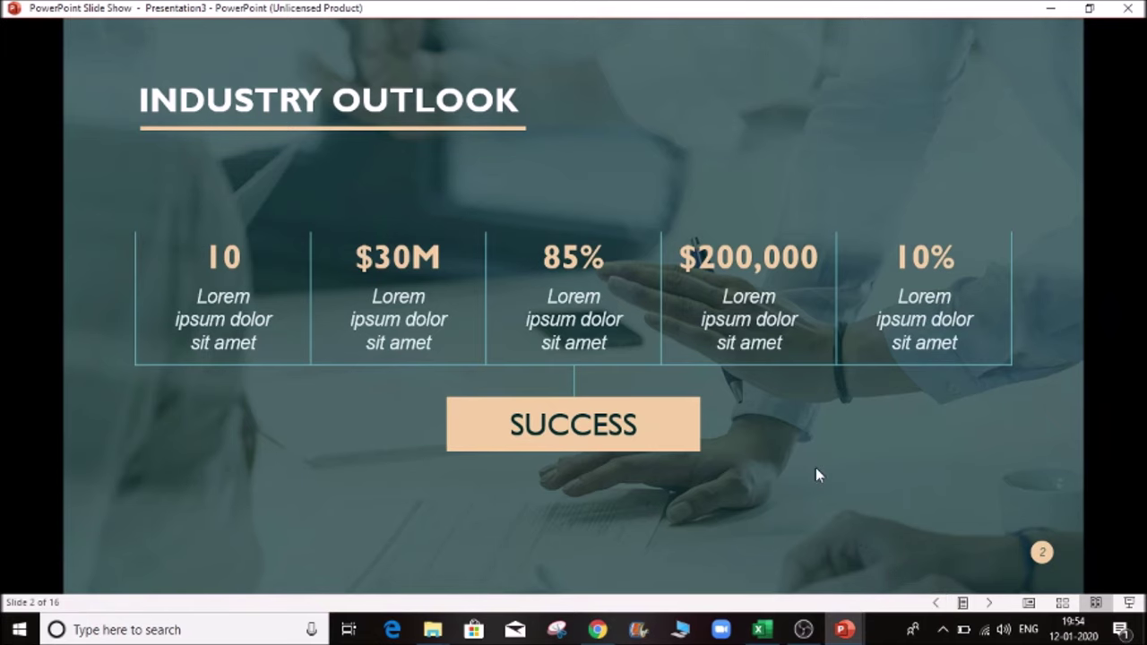
key(Escape)
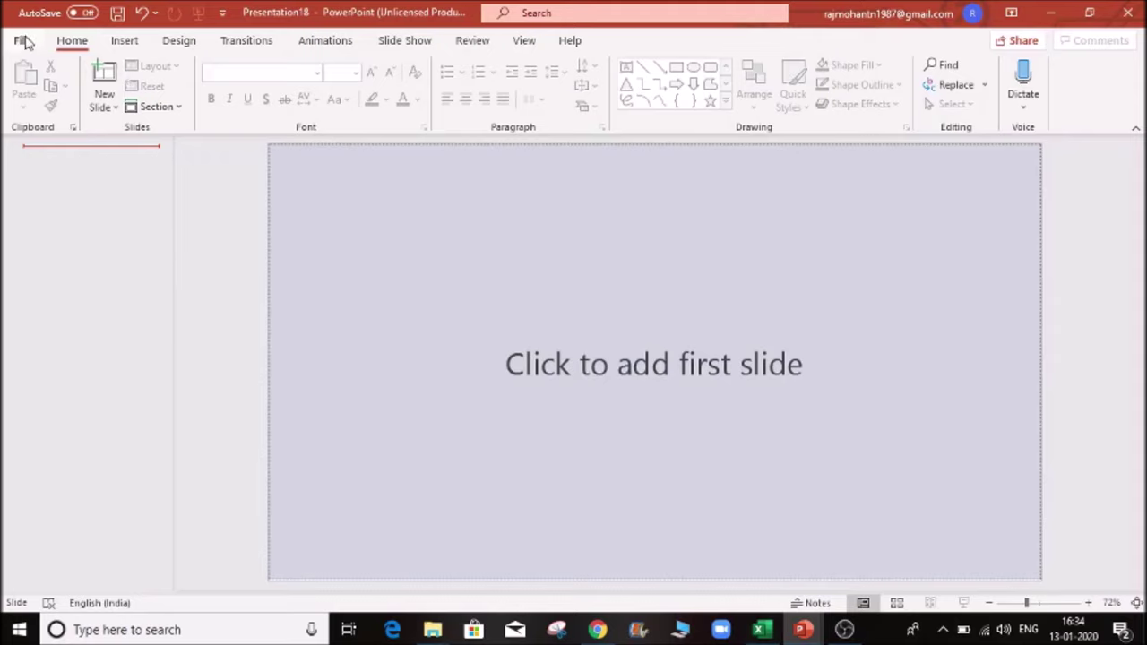
- Check the Open screen's presentations and folders, then create blank presentation Presentation19
click(22, 41)
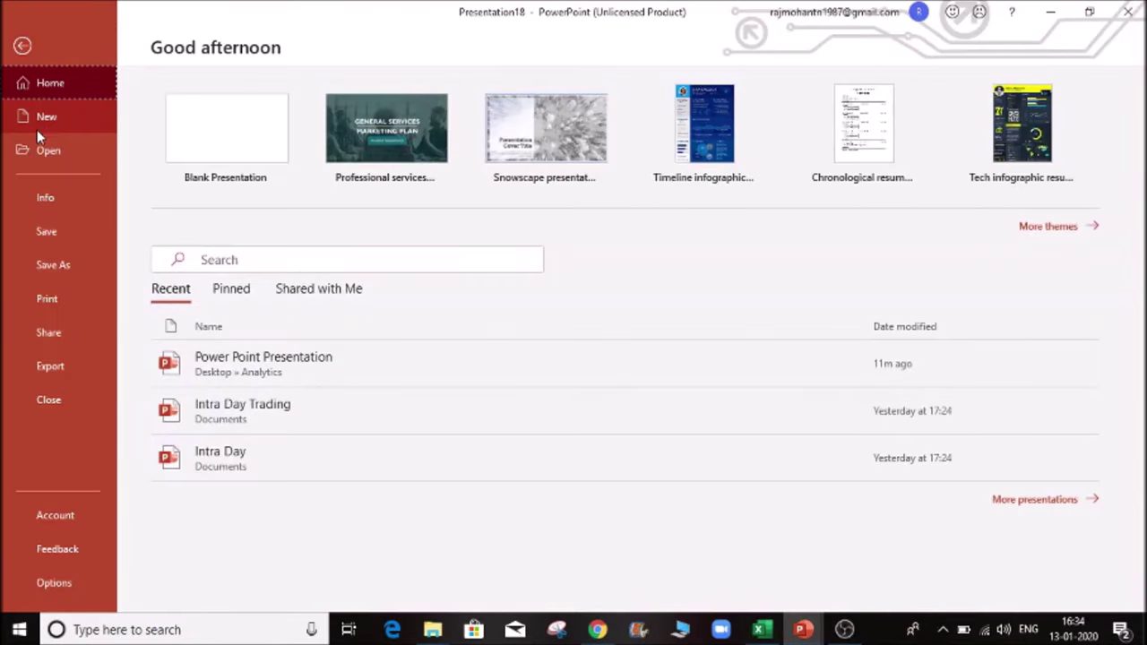
click(77, 153)
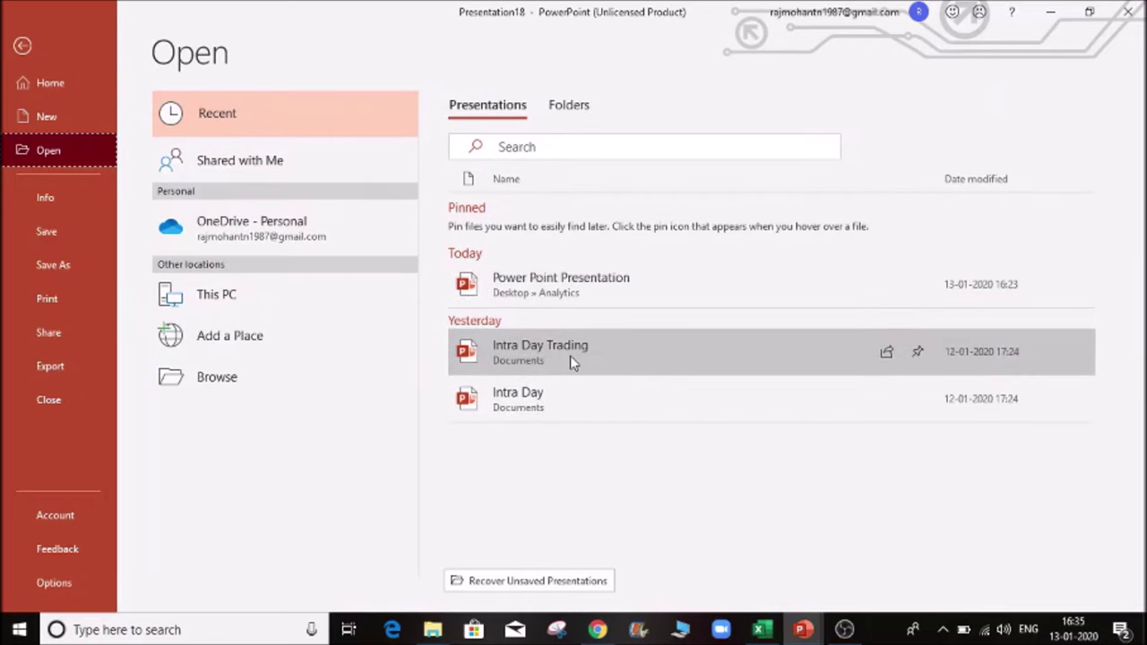
click(563, 106)
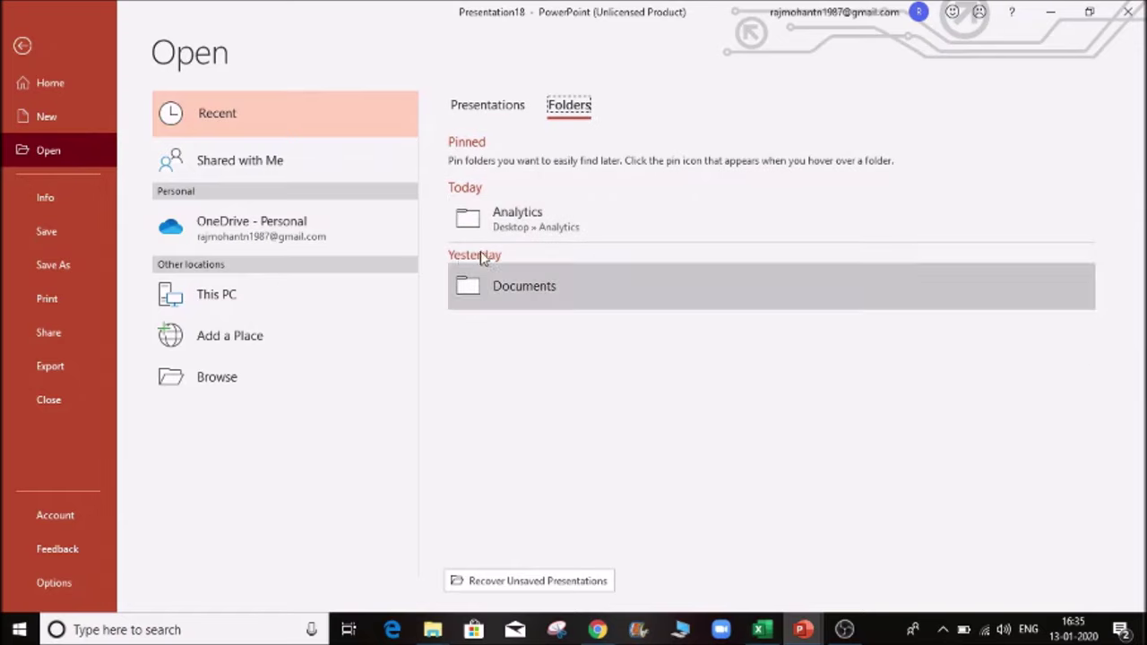
click(43, 119)
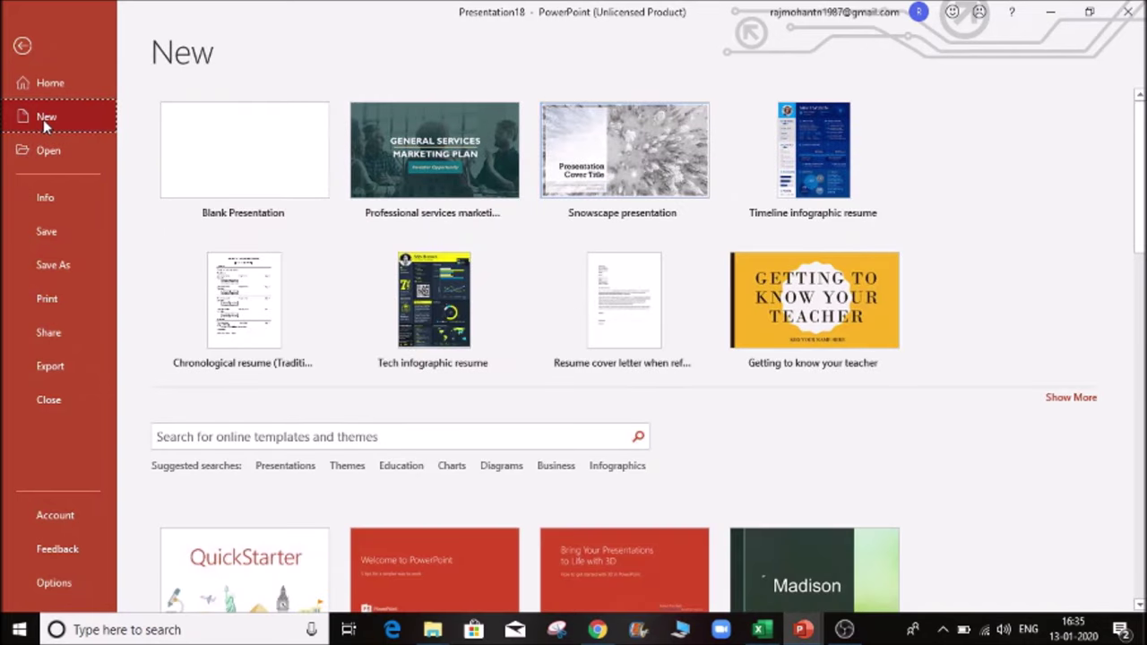
click(285, 131)
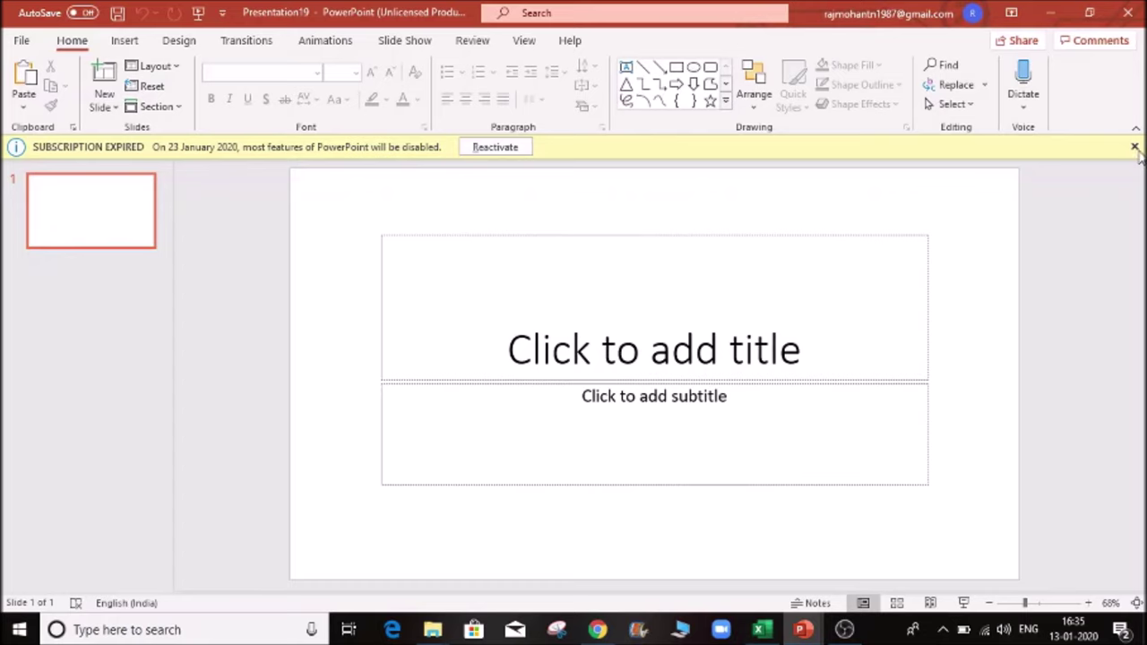
- Dismiss the subscription-expired bar and title the blank slide 'Science', moving to the subtitle
click(1135, 146)
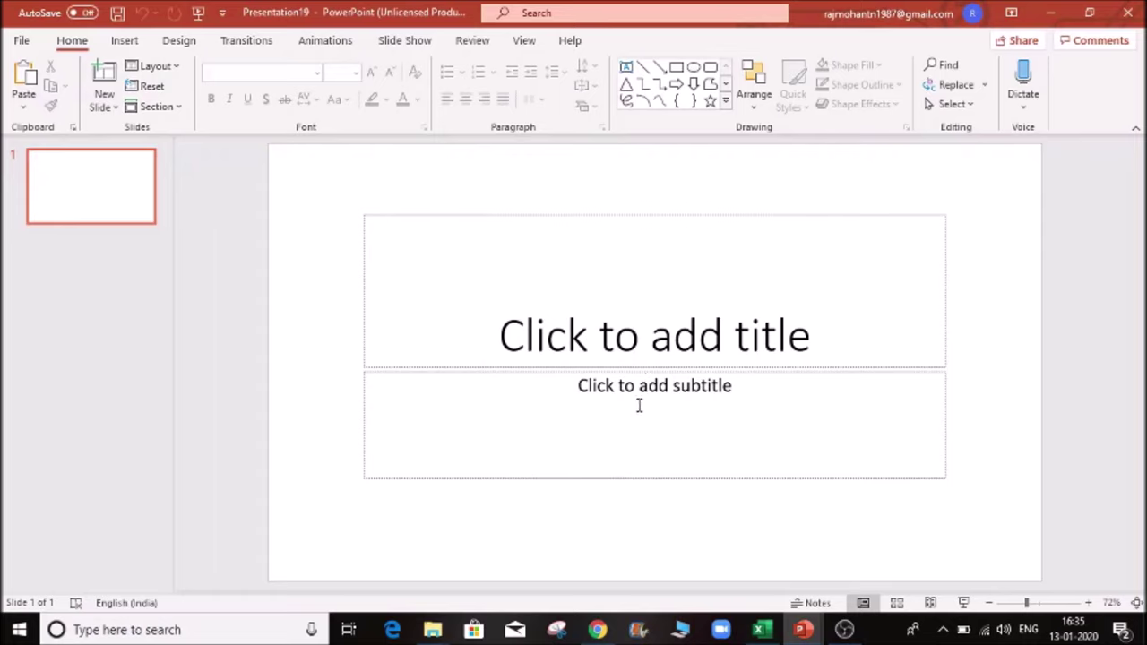
click(681, 333)
text(S)
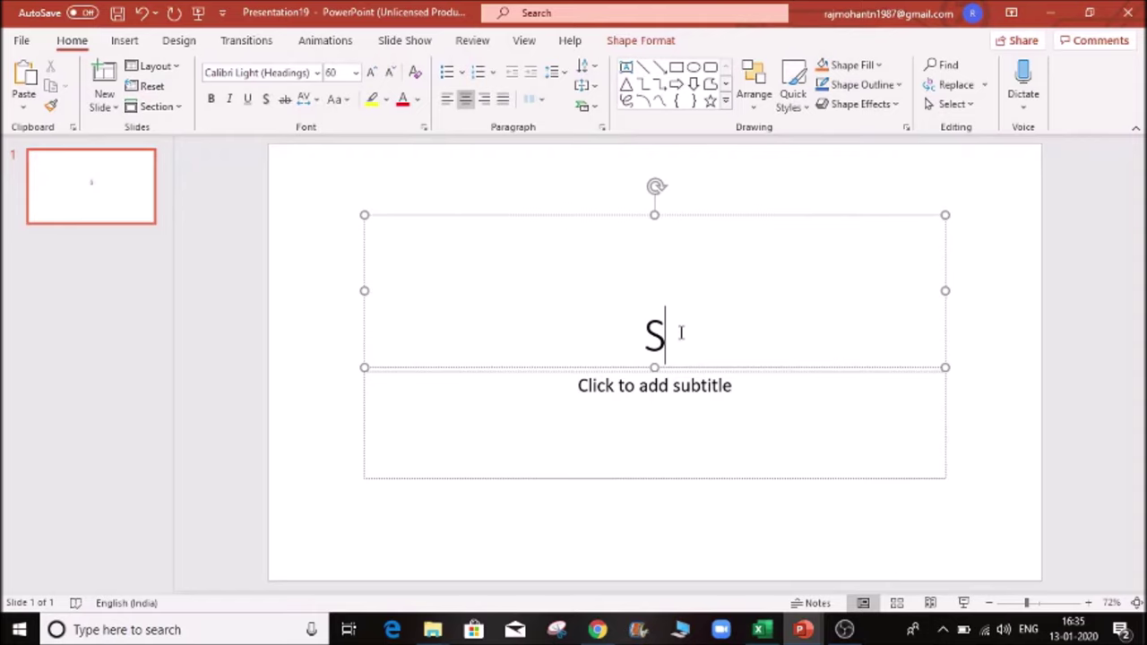
text(ci)
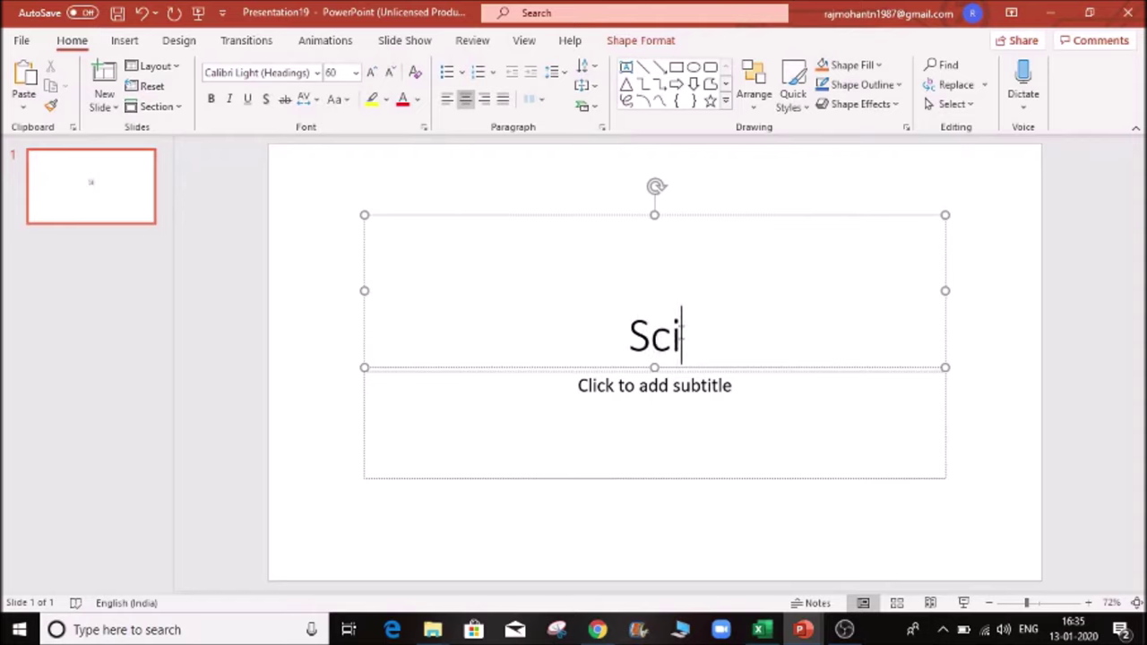
text(ence)
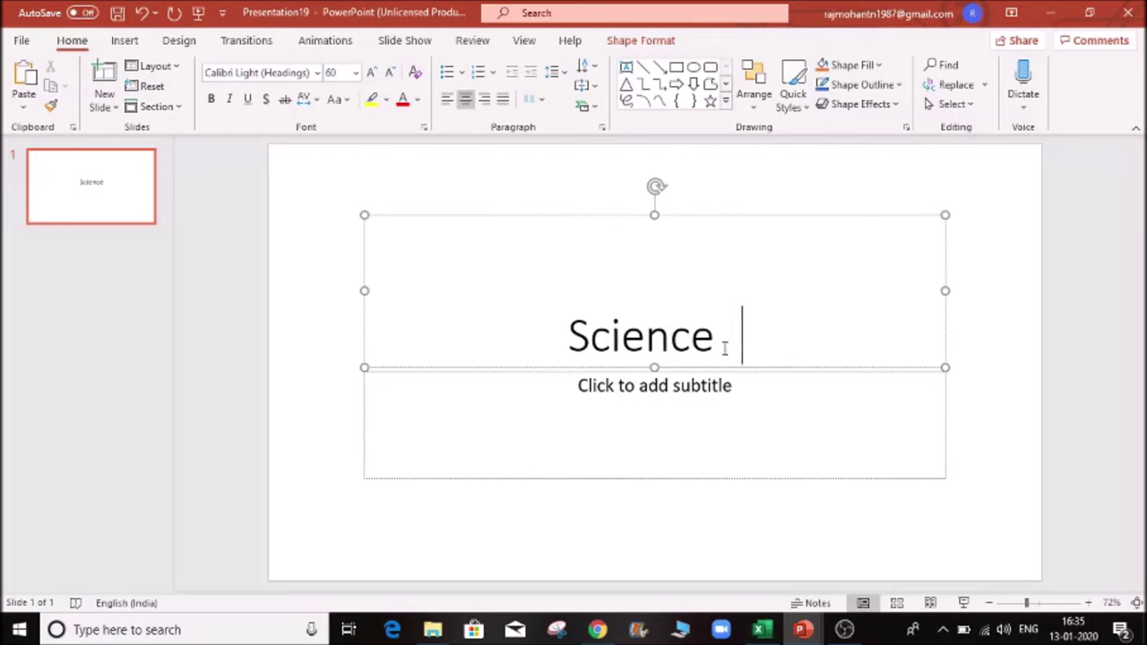
key(BackSpace)
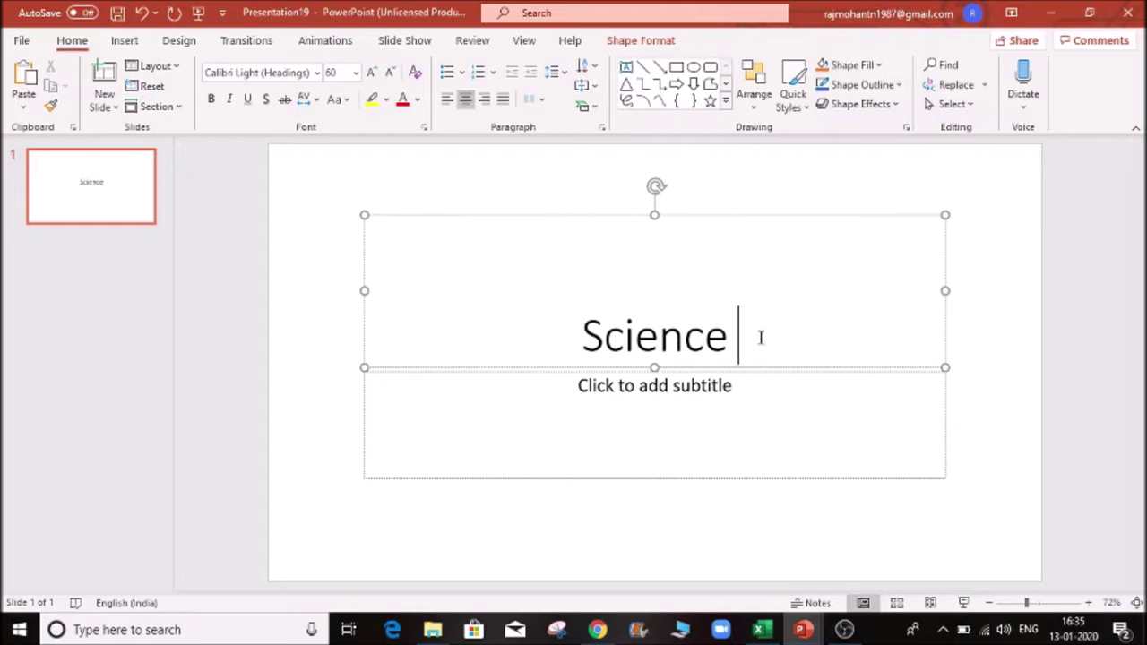
click(753, 385)
click(750, 331)
key(ctrl+Return)
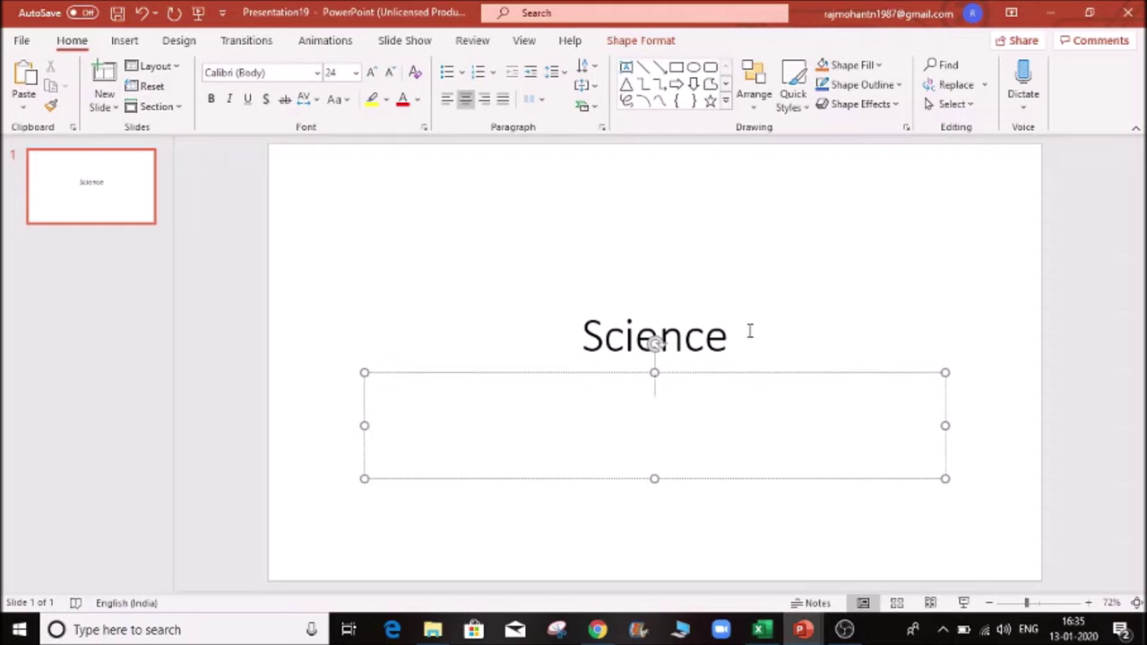
- Enter 'Cell Biology' as the slide's subtitle
text(Cell Biology)
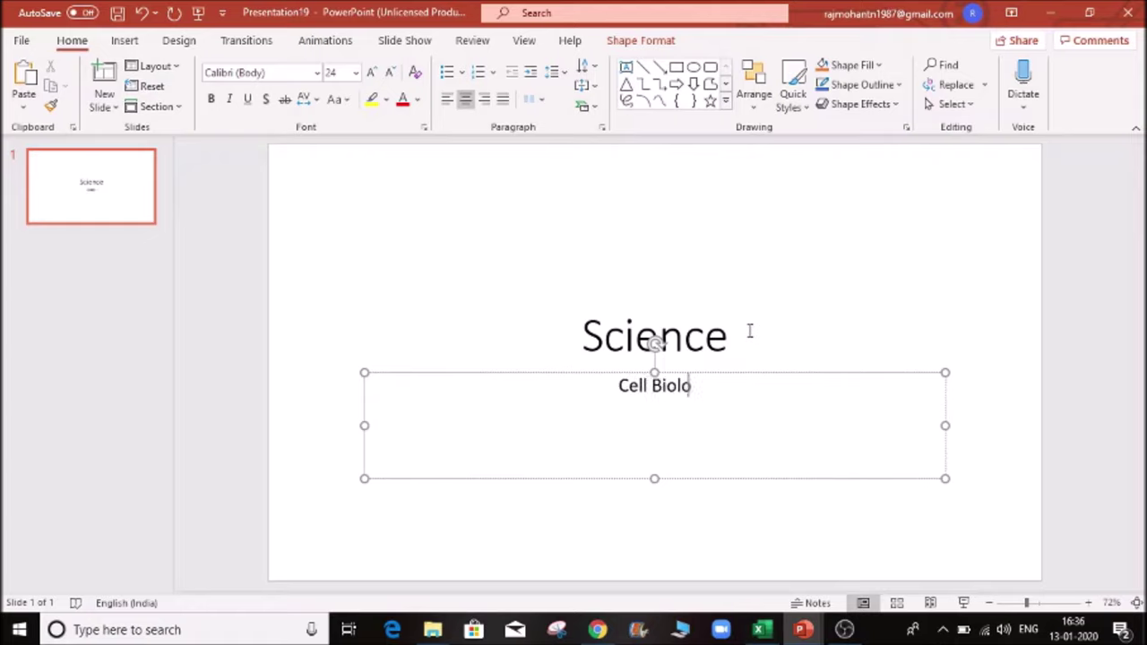
click(665, 273)
click(670, 449)
- Move and resize the Science title box and nudge the Cell Biology subtitle toward the centre
click(732, 325)
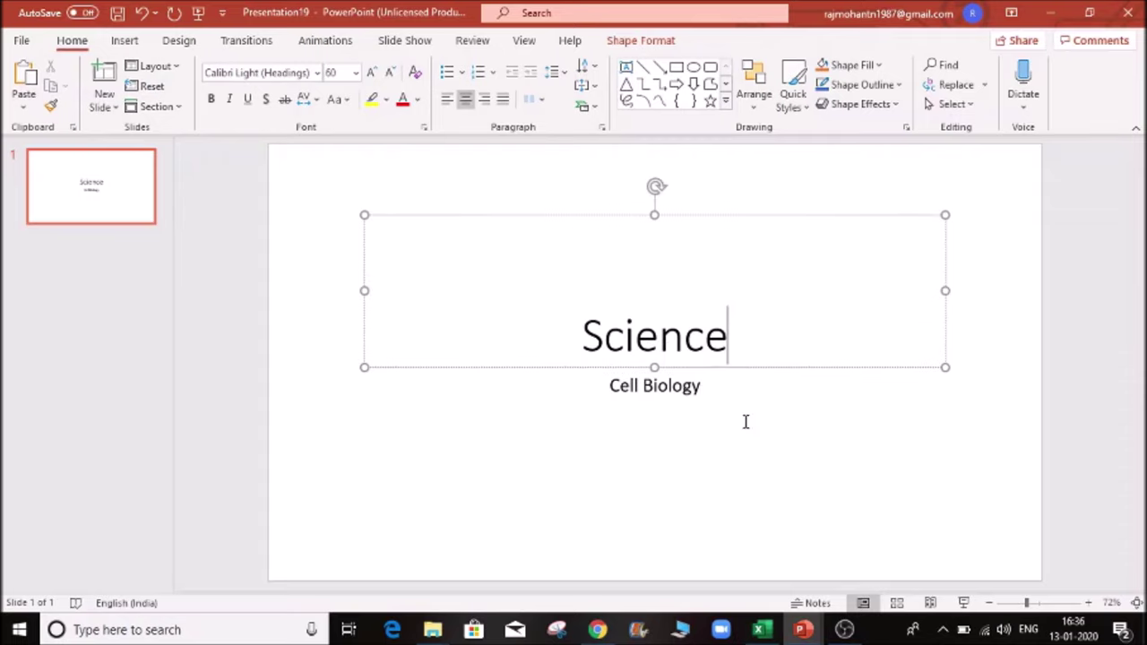
drag(360, 224, 371, 163)
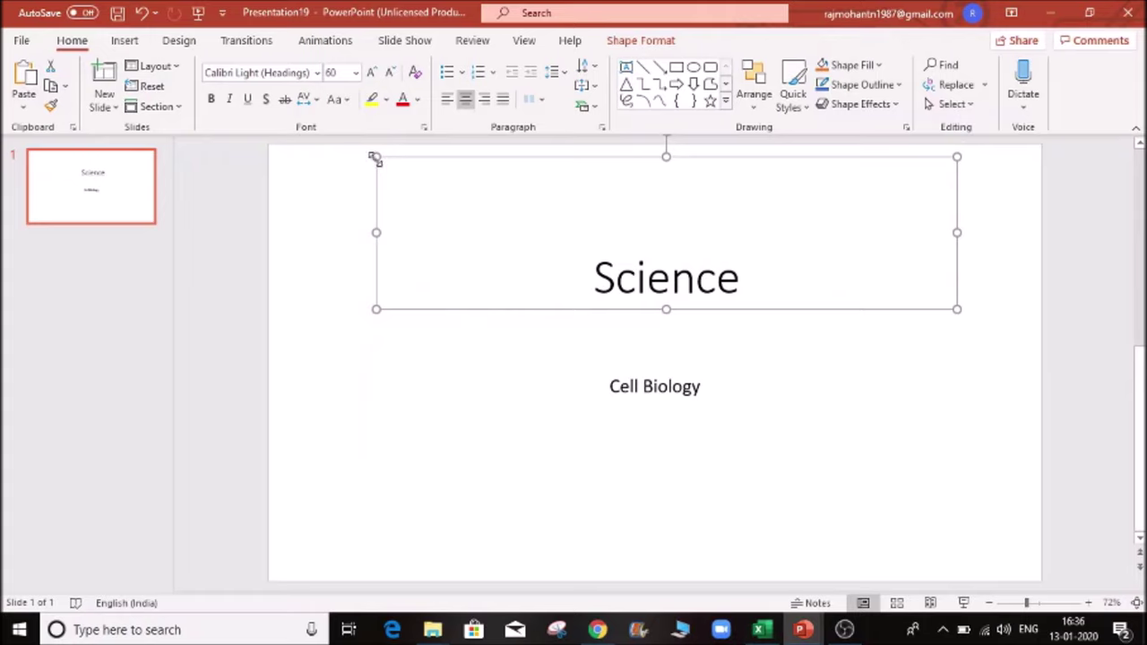
drag(377, 159, 365, 202)
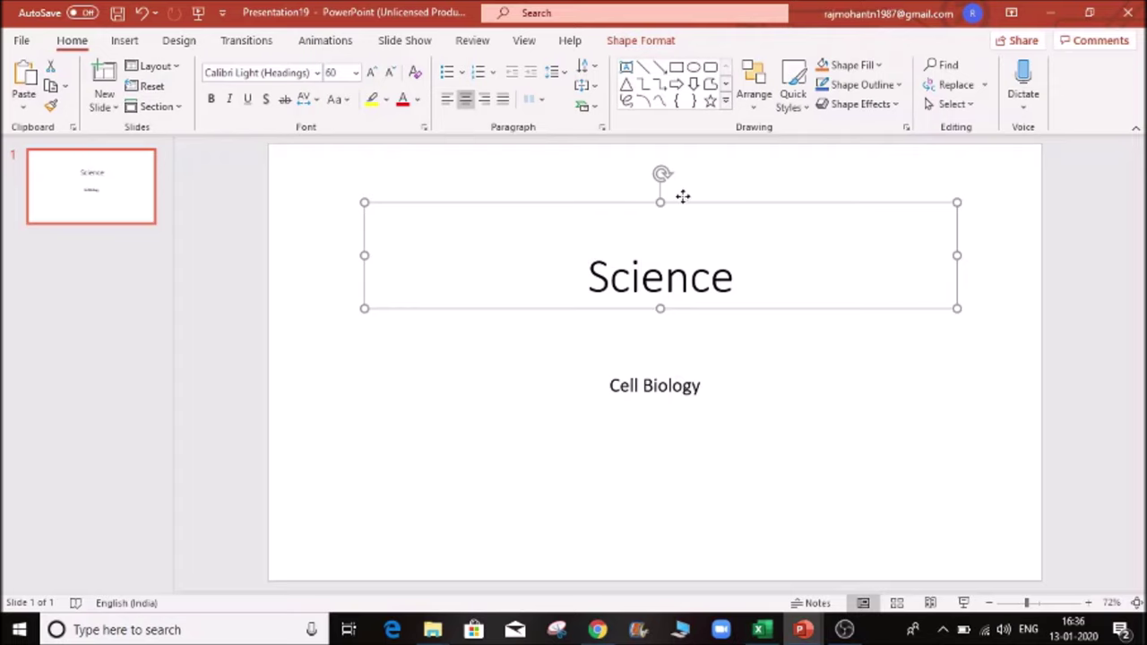
drag(683, 197, 683, 254)
click(684, 386)
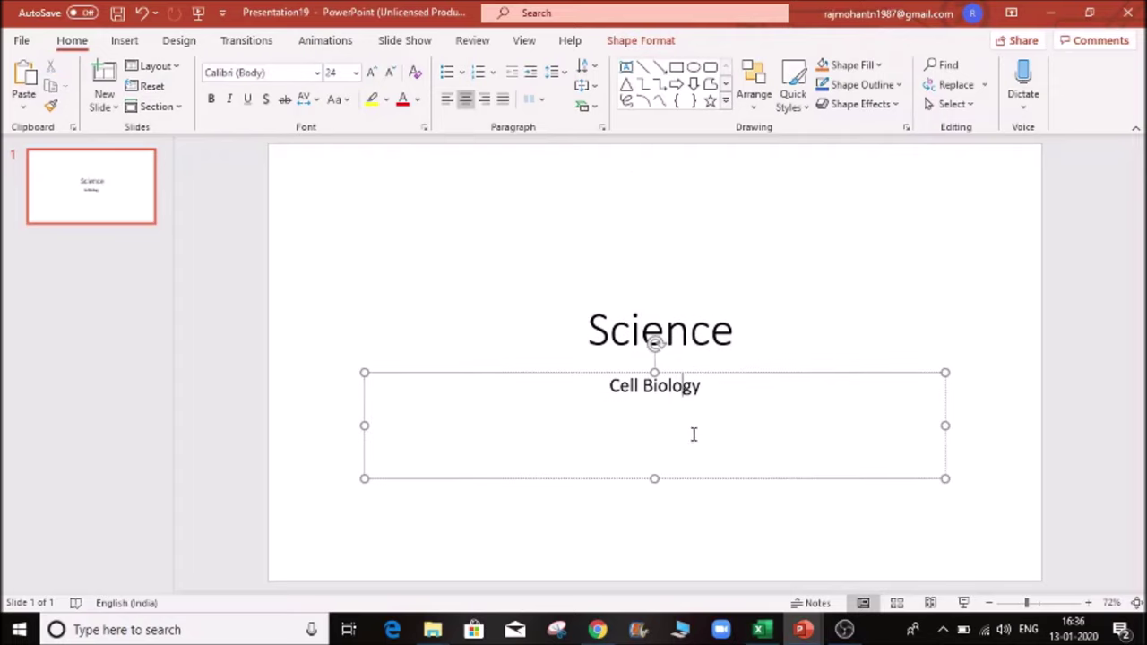
mouse_move(660, 375)
mouse_down()
mouse_move(564, 382)
mouse_move(678, 378)
mouse_up()
click(440, 281)
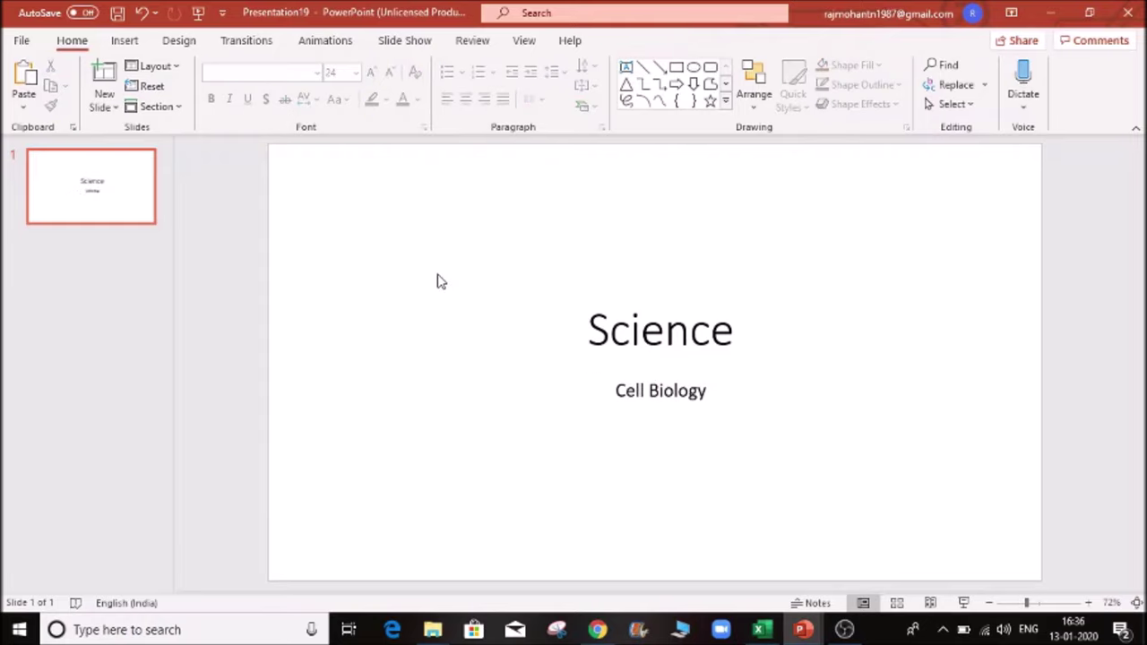
click(681, 333)
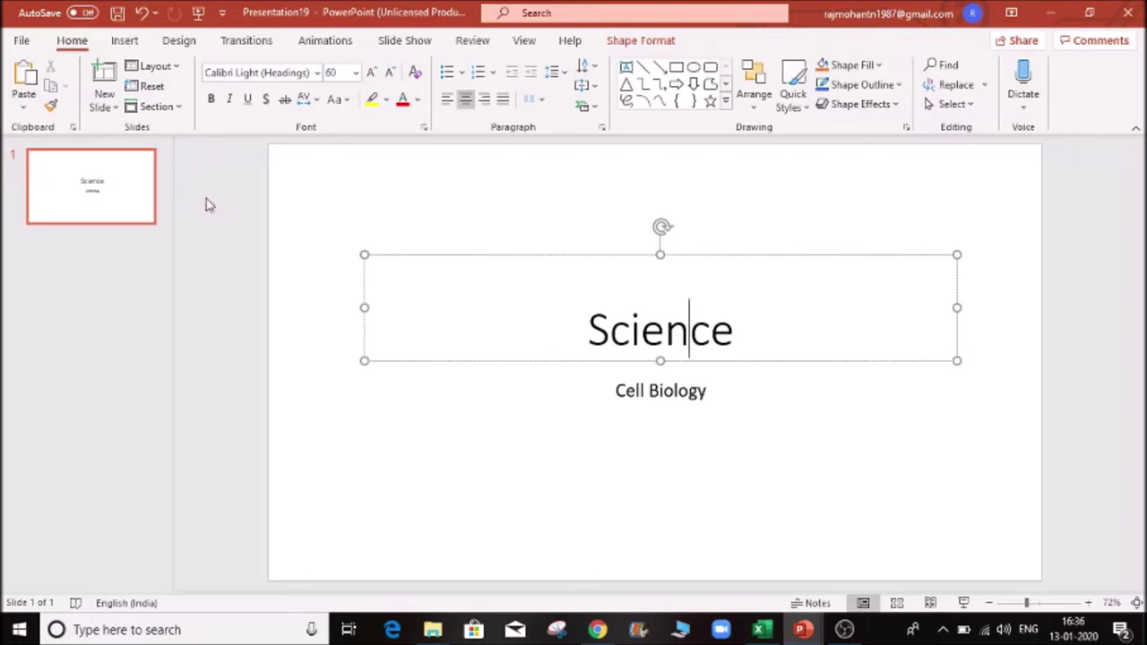
click(106, 107)
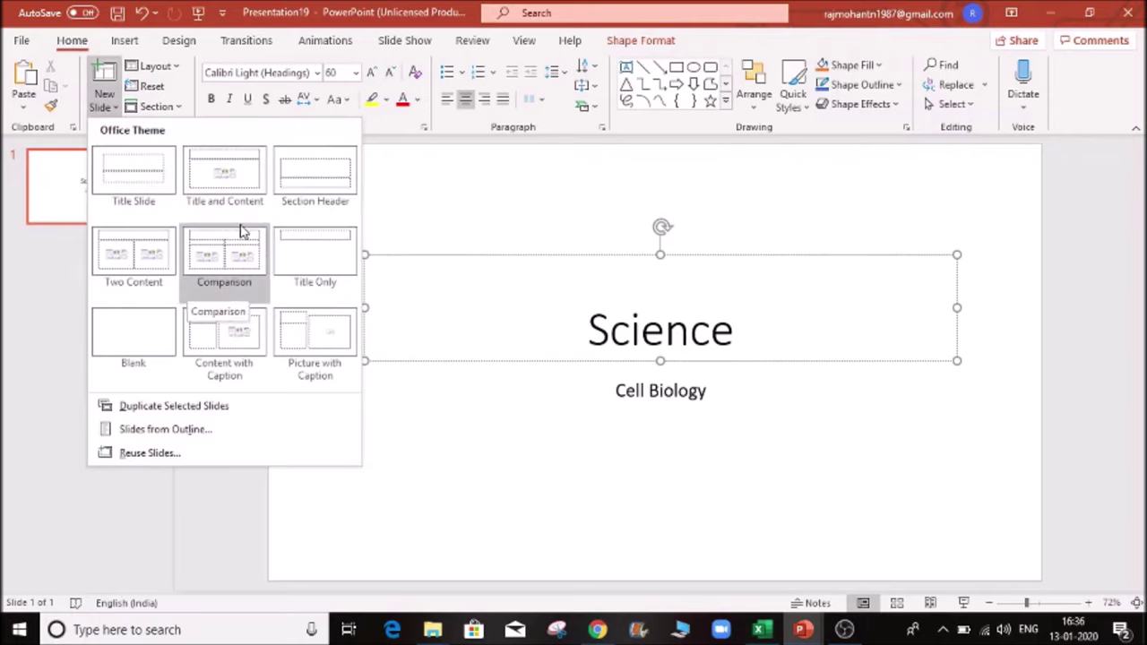
- Try Standard 4:3 and Widescreen 16:9 slide sizes, settling on Standard with content maximized
click(798, 632)
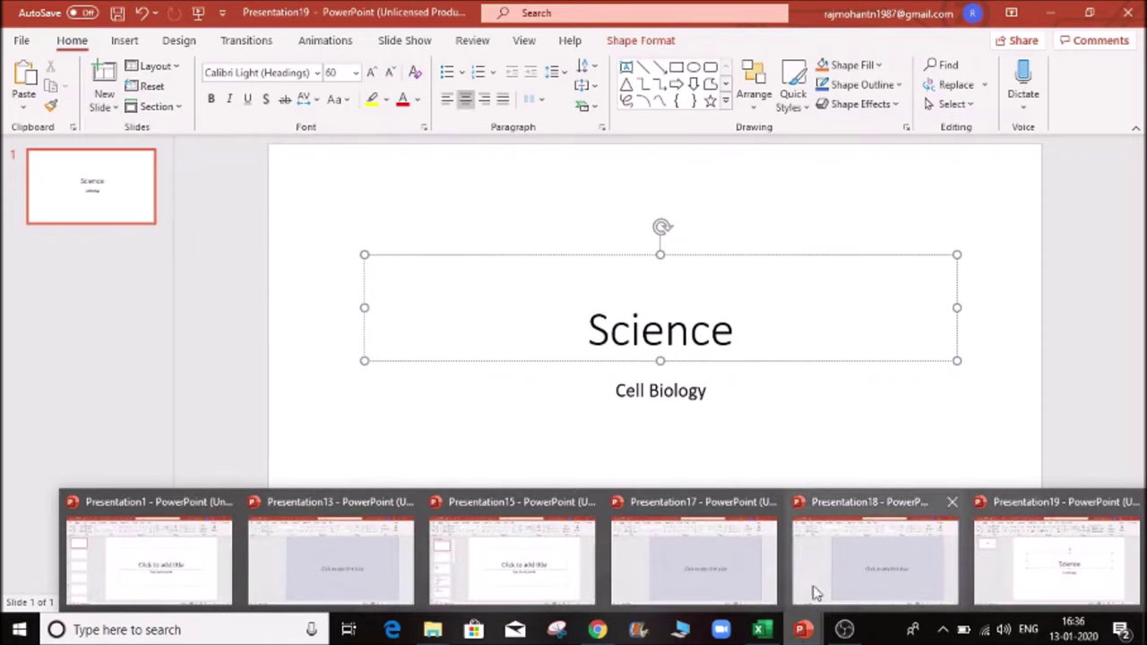
click(178, 42)
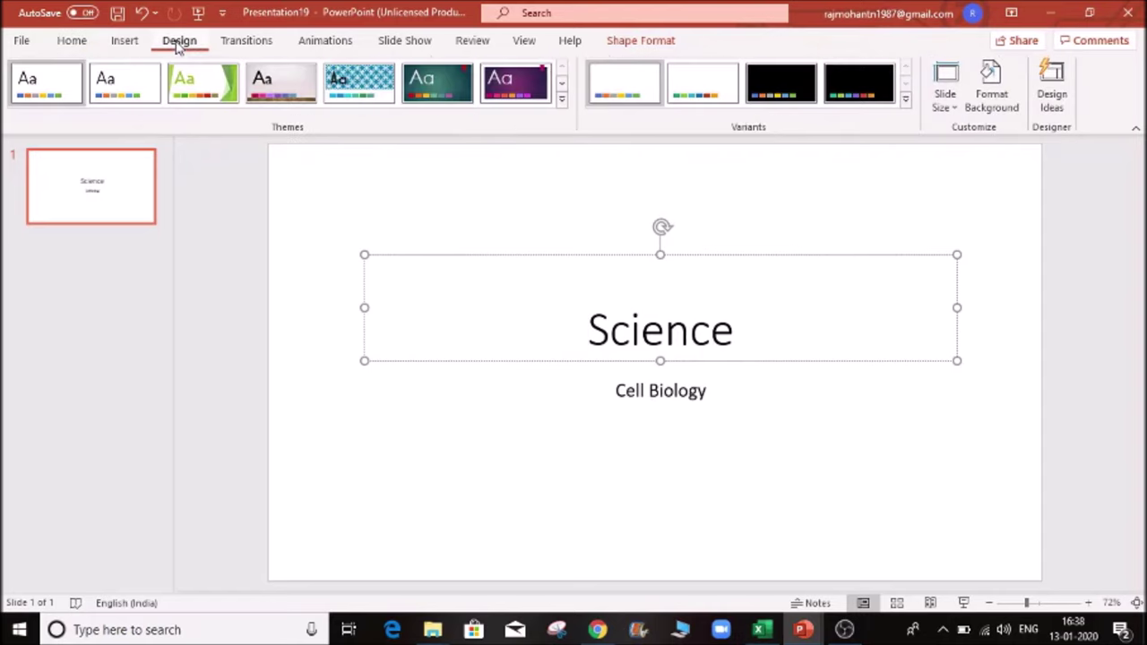
click(949, 117)
click(964, 154)
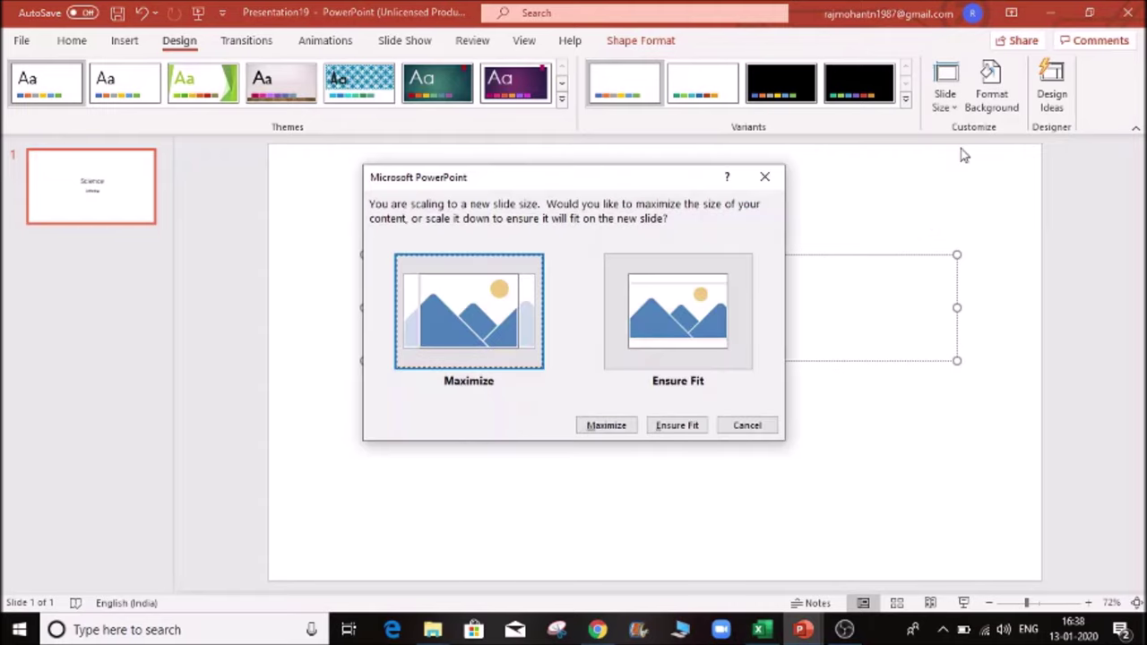
click(608, 423)
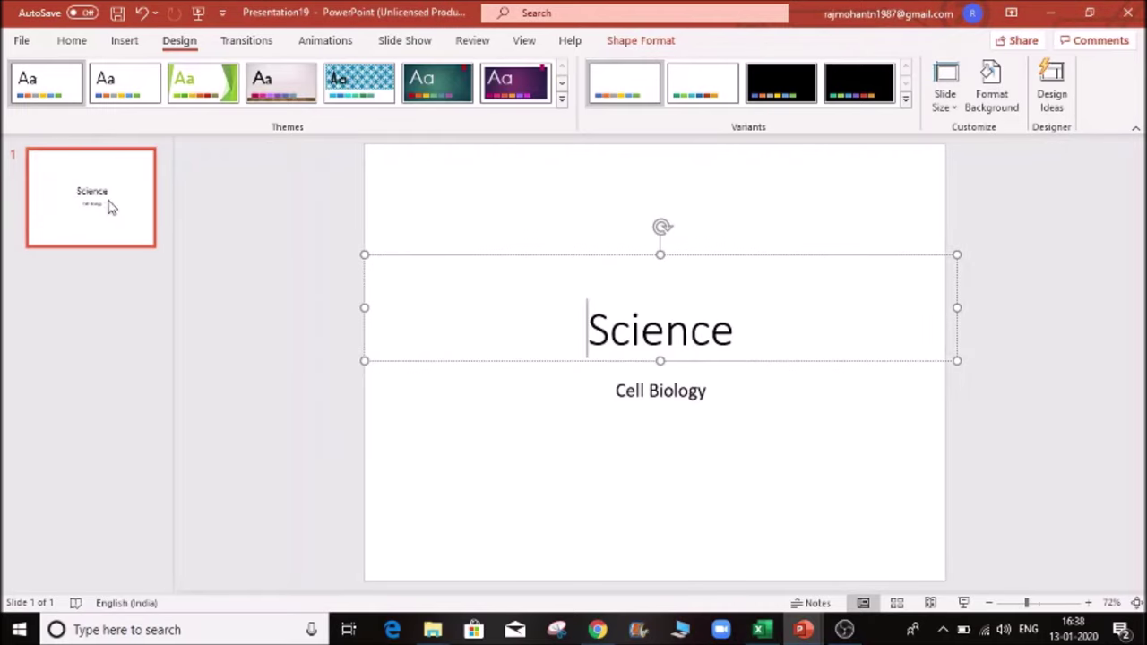
click(946, 108)
click(997, 183)
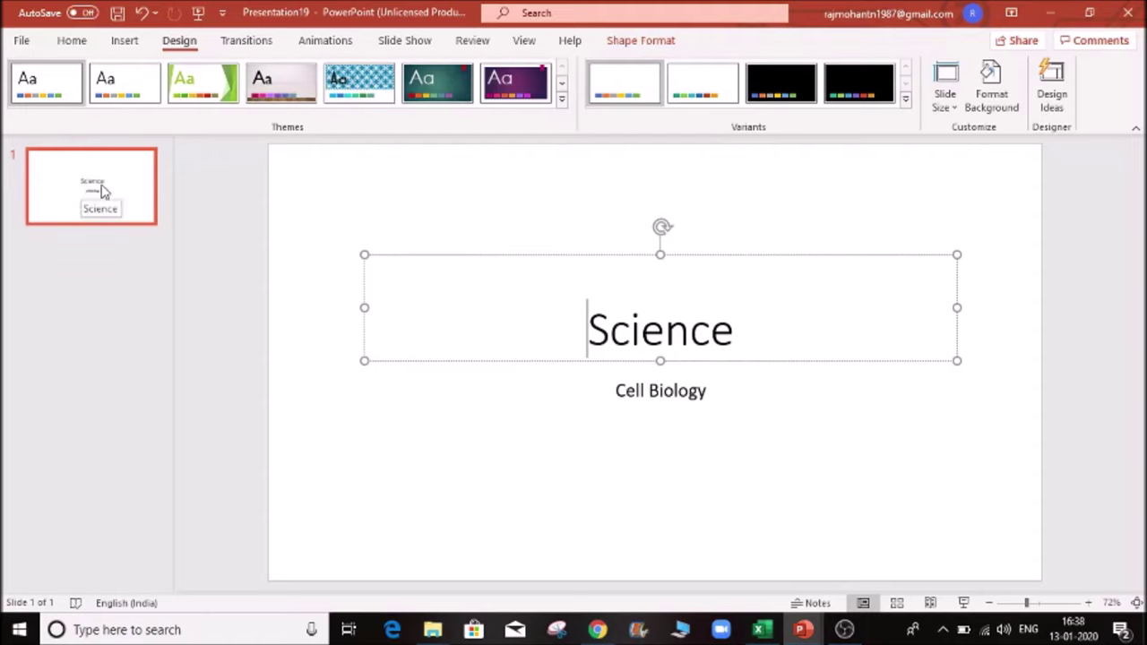
click(946, 99)
click(1000, 139)
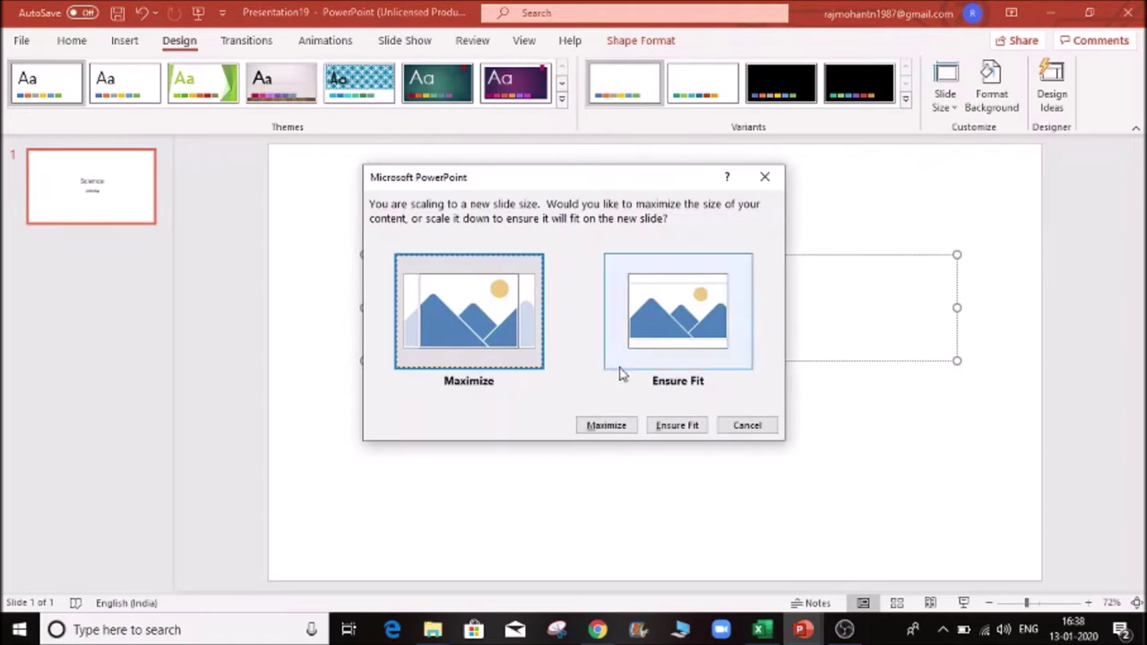
click(621, 429)
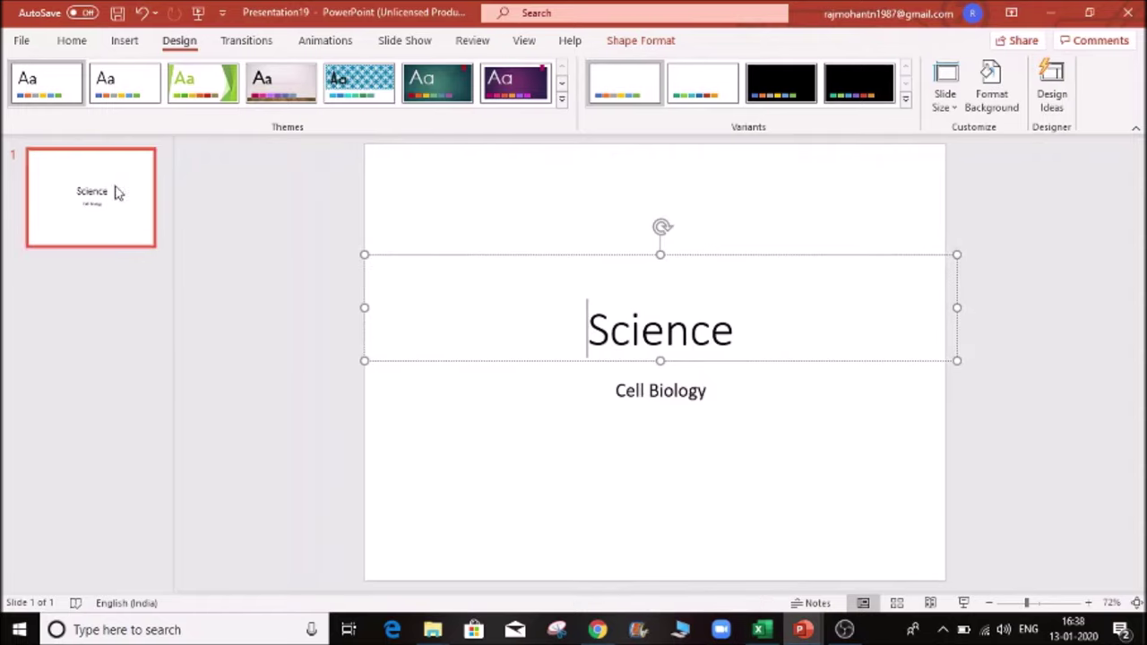
- Set a custom slide width of 50 cm and maximize content to fit
click(952, 106)
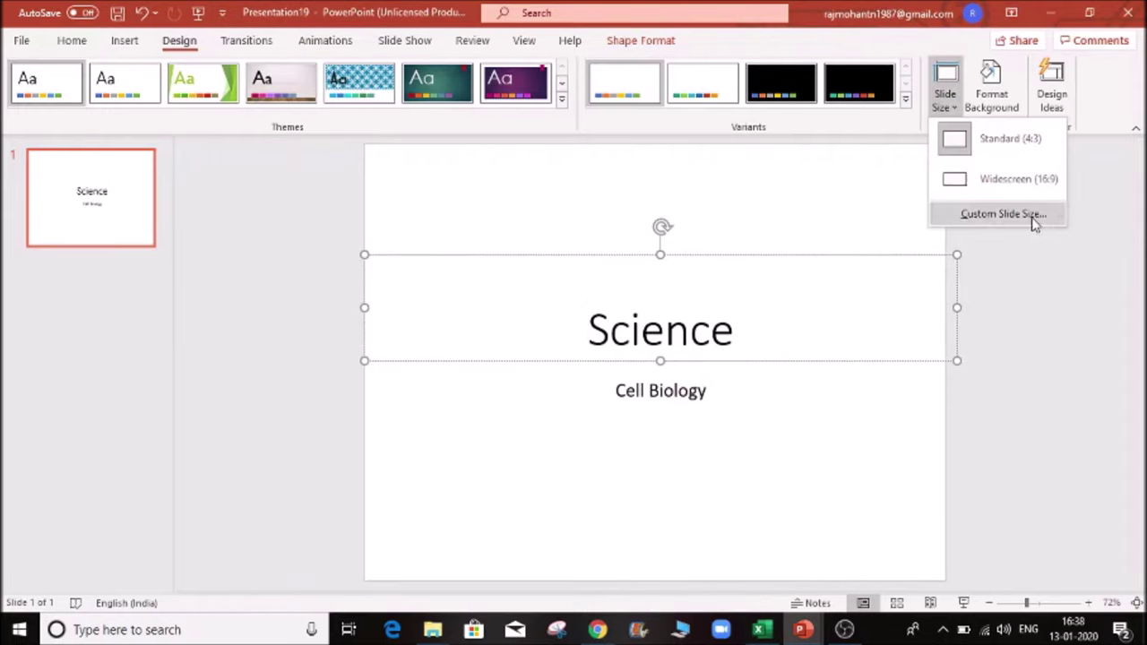
click(1003, 215)
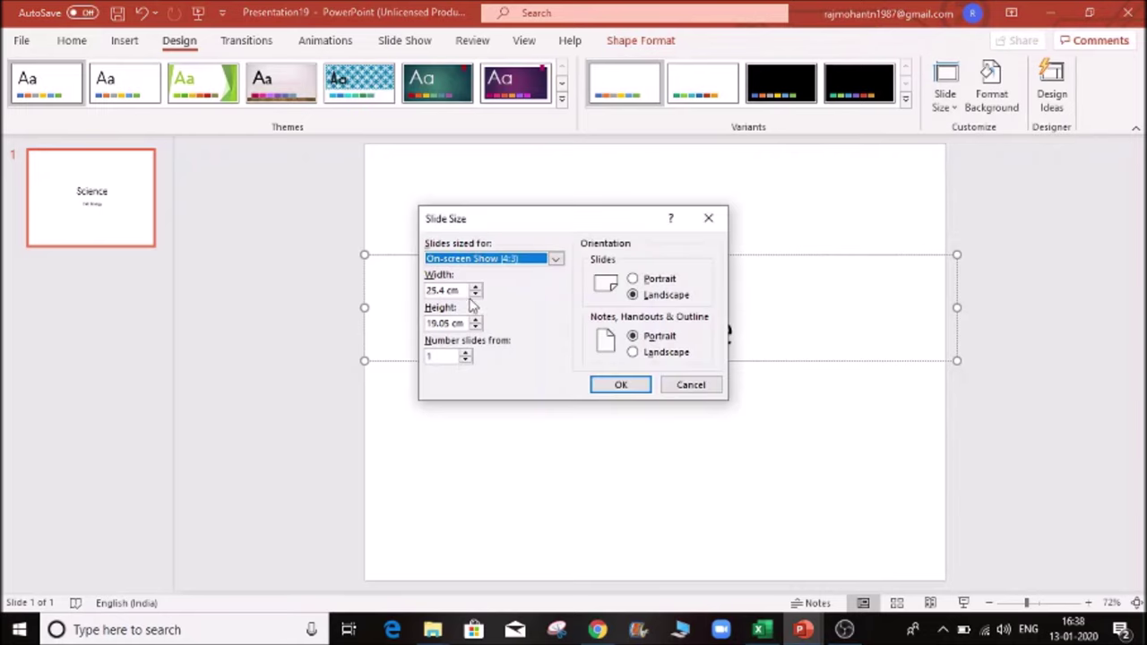
double_click(442, 289)
text(50)
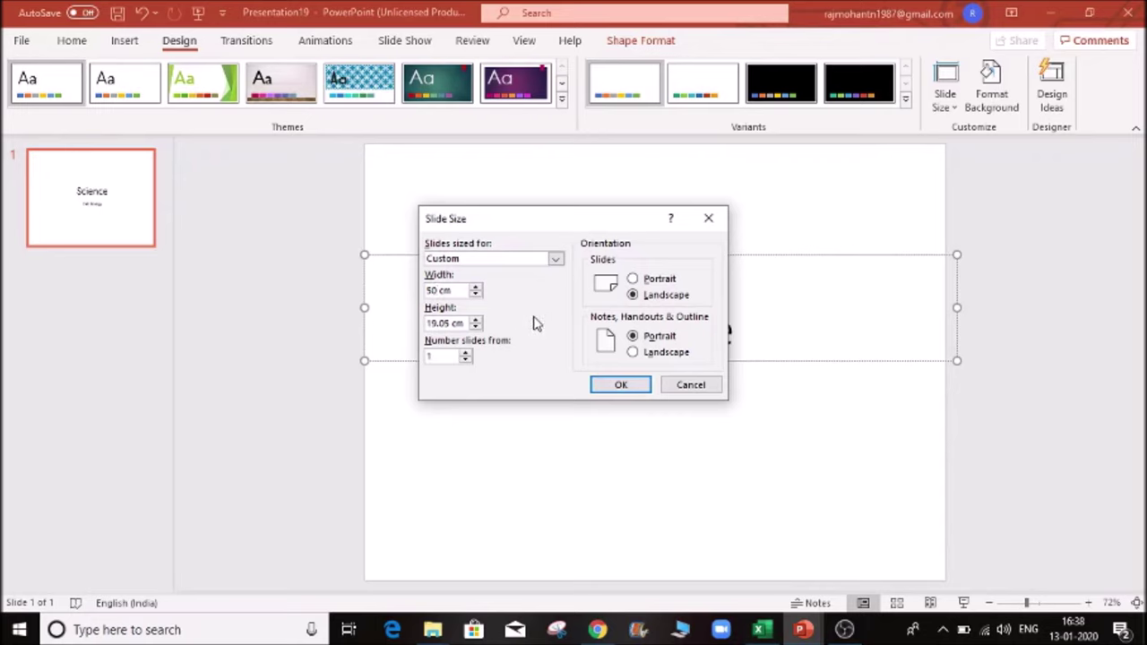
click(621, 387)
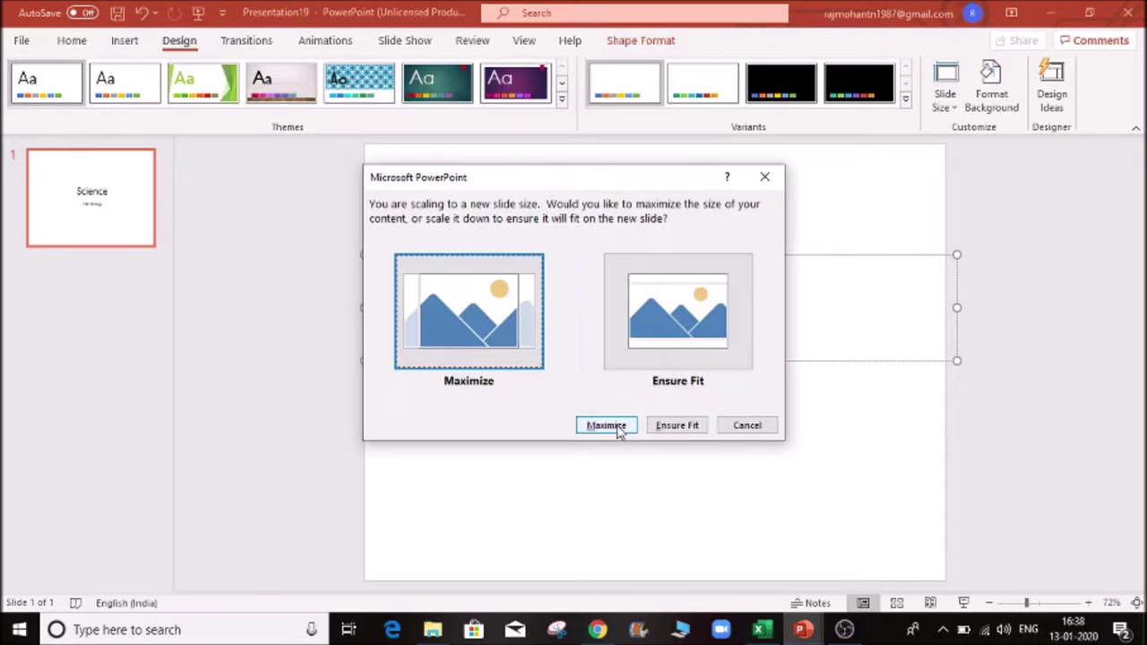
click(616, 427)
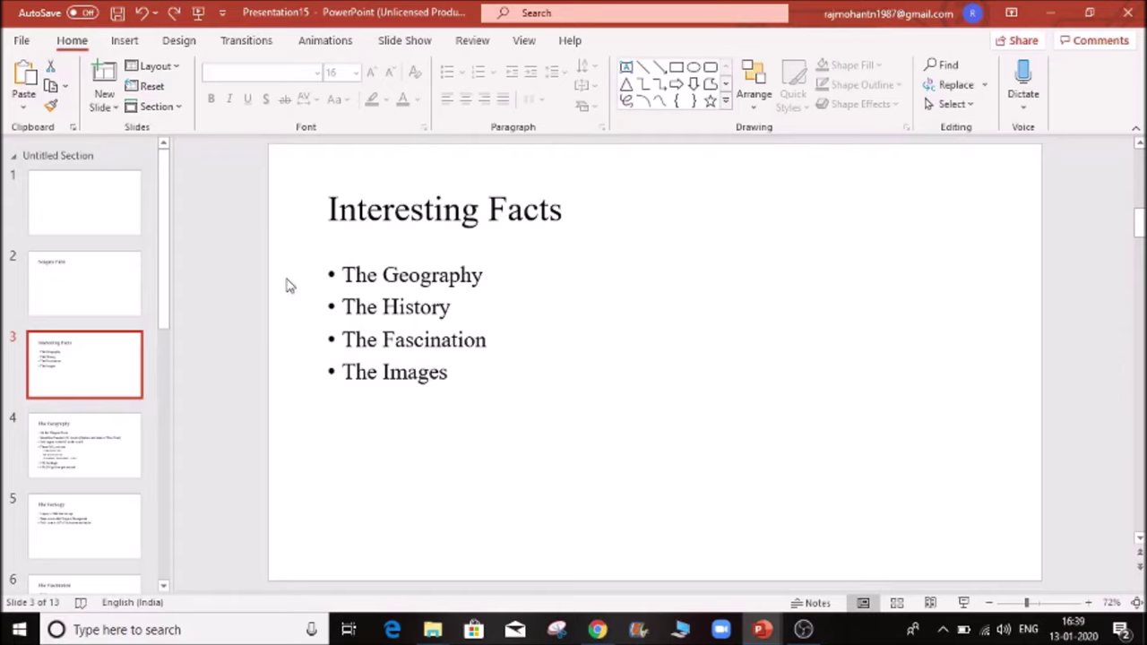
- Apply the Content with Caption layout to Presentation15's Interesting Facts slide 3
click(179, 72)
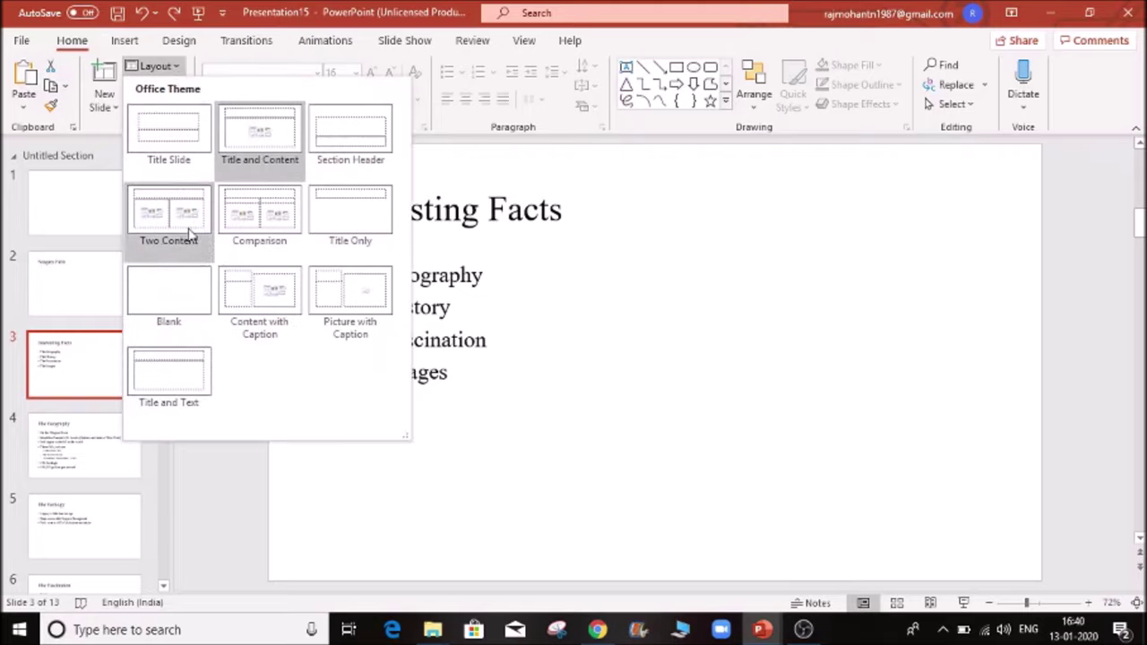
click(722, 395)
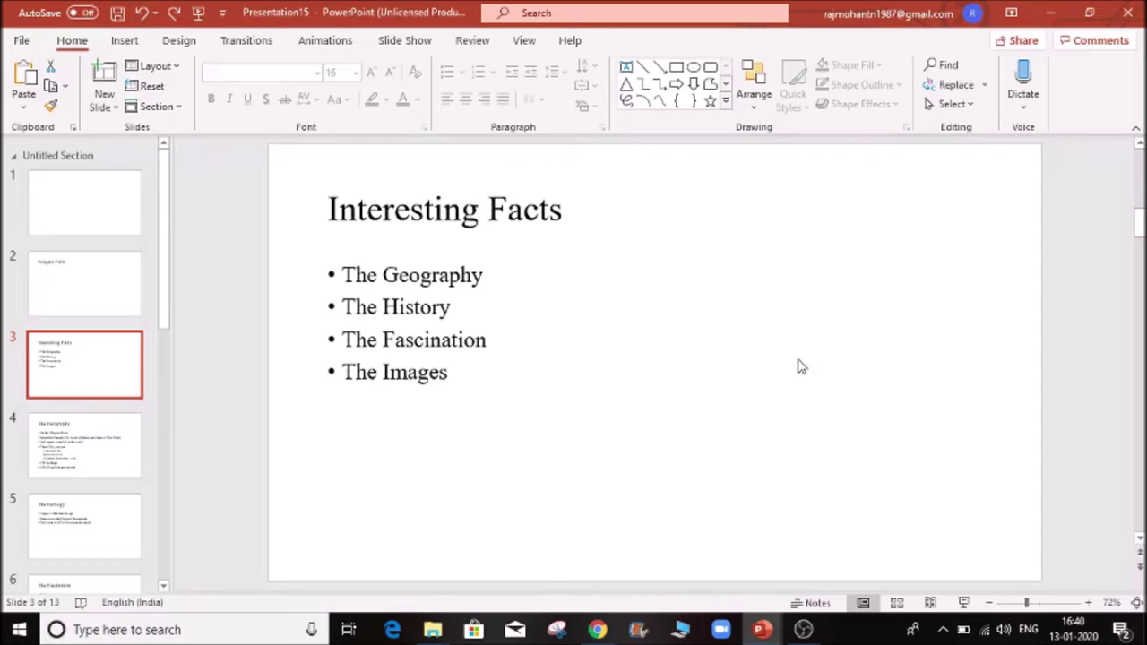
click(184, 68)
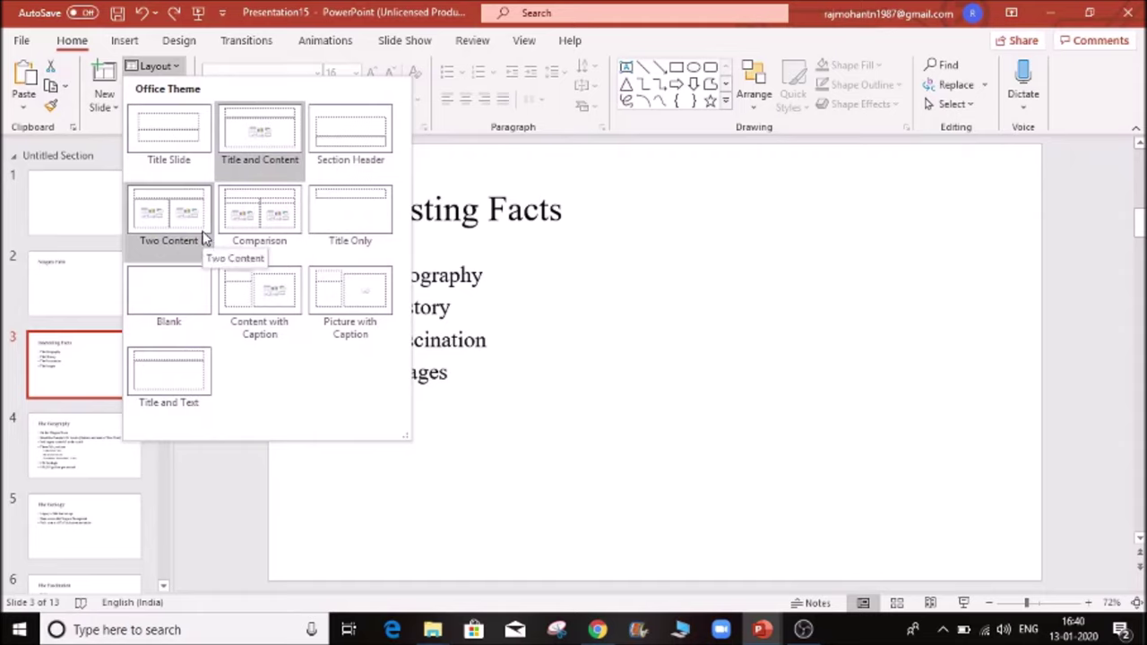
click(255, 305)
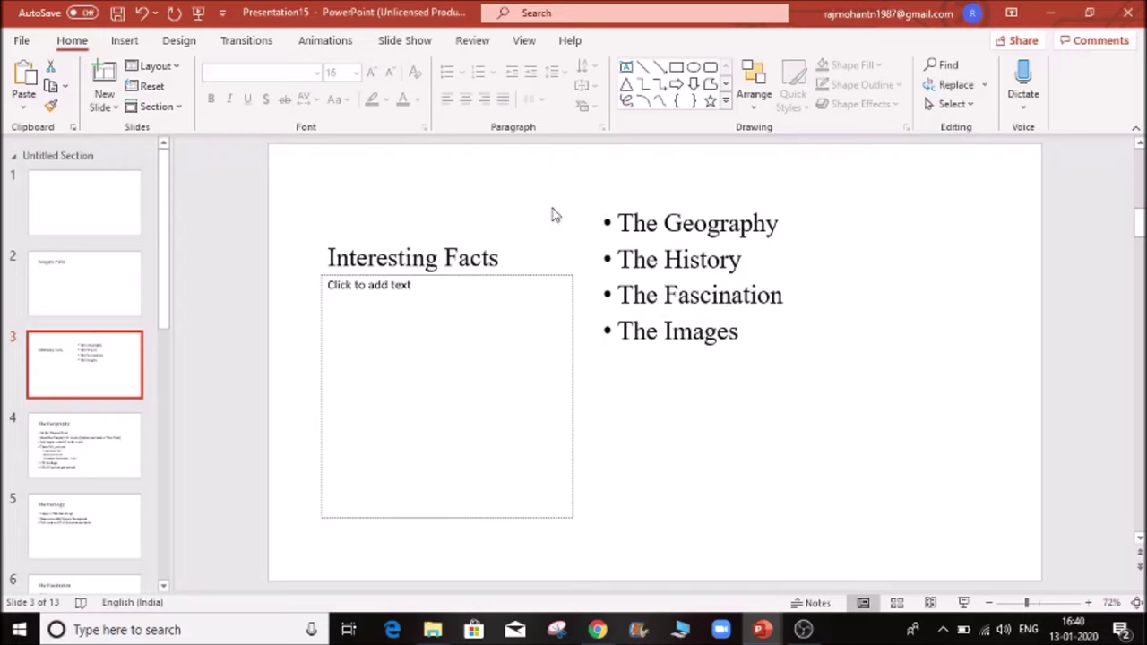
- Switch slide 3 to the Picture with Caption layout, with topic lines under Interesting Facts
click(647, 230)
click(427, 259)
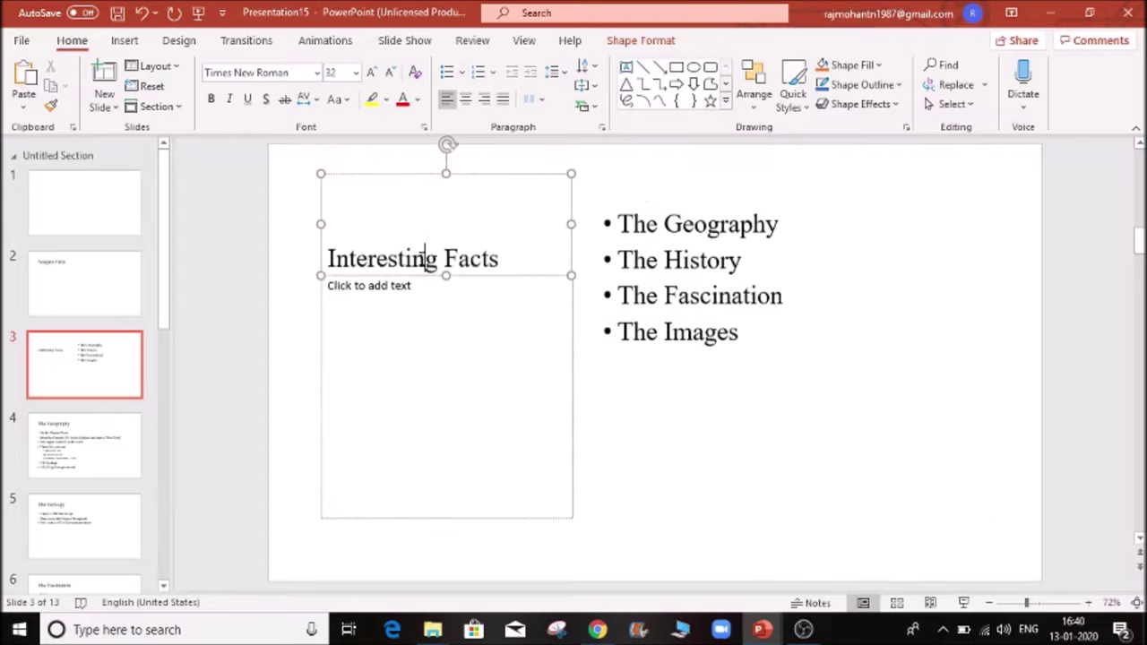
click(406, 356)
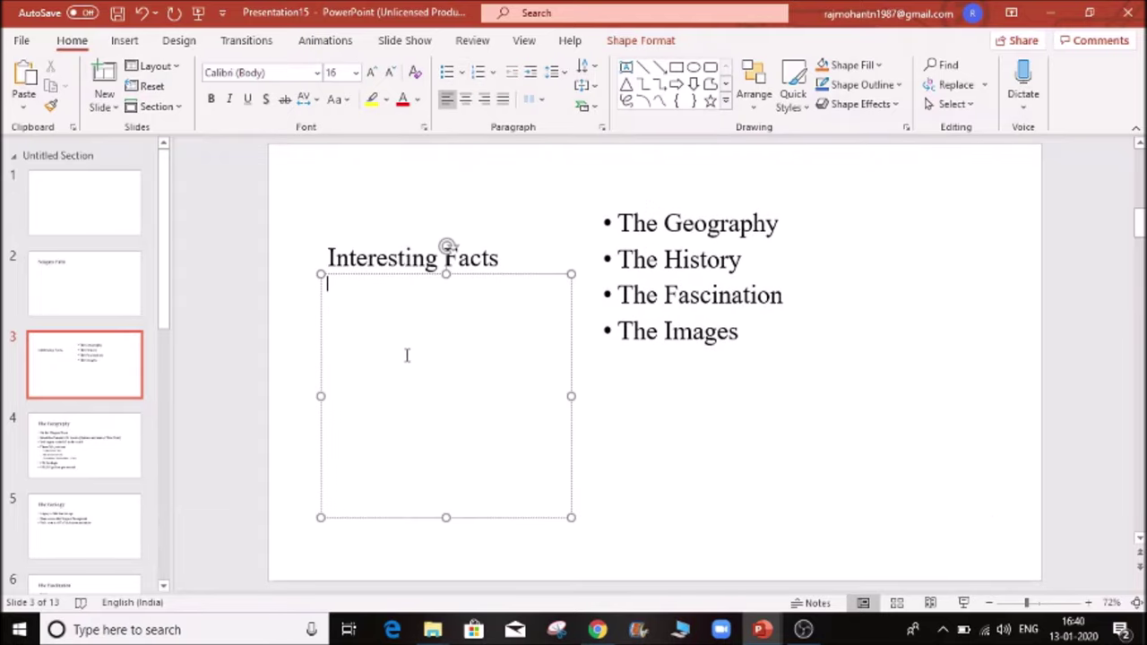
click(435, 247)
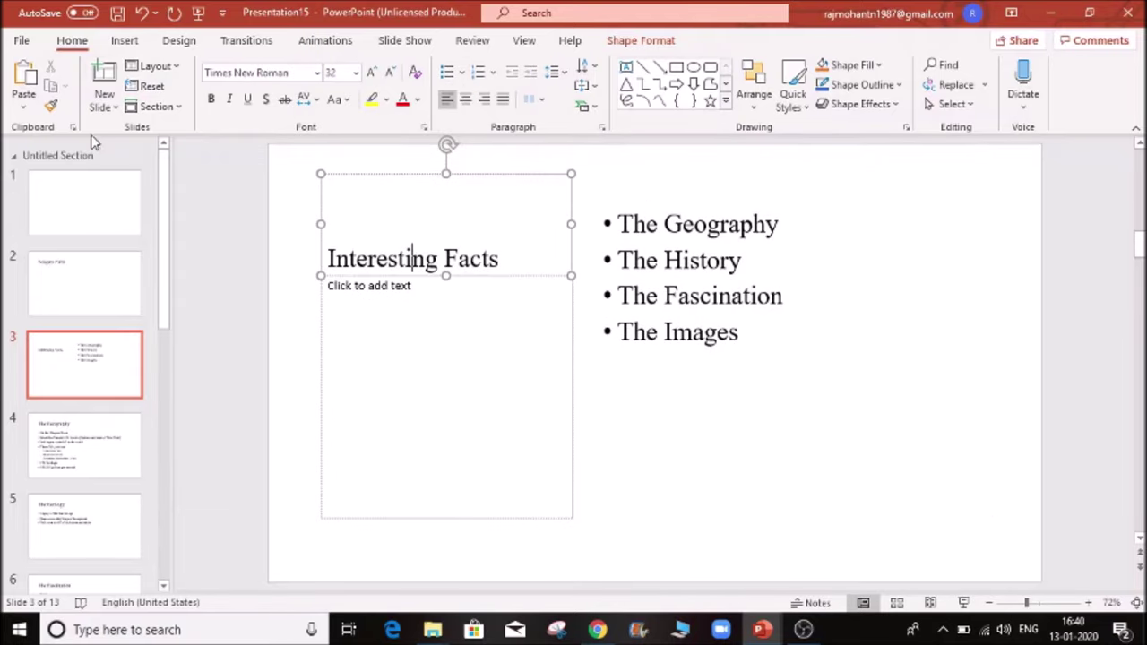
click(175, 68)
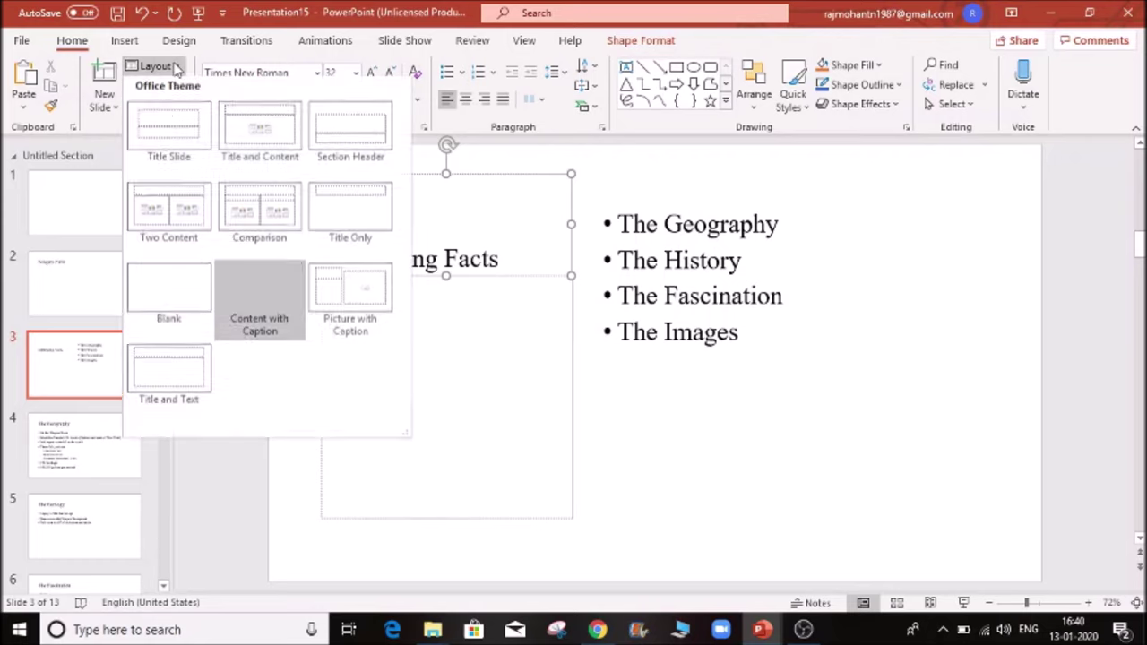
click(387, 307)
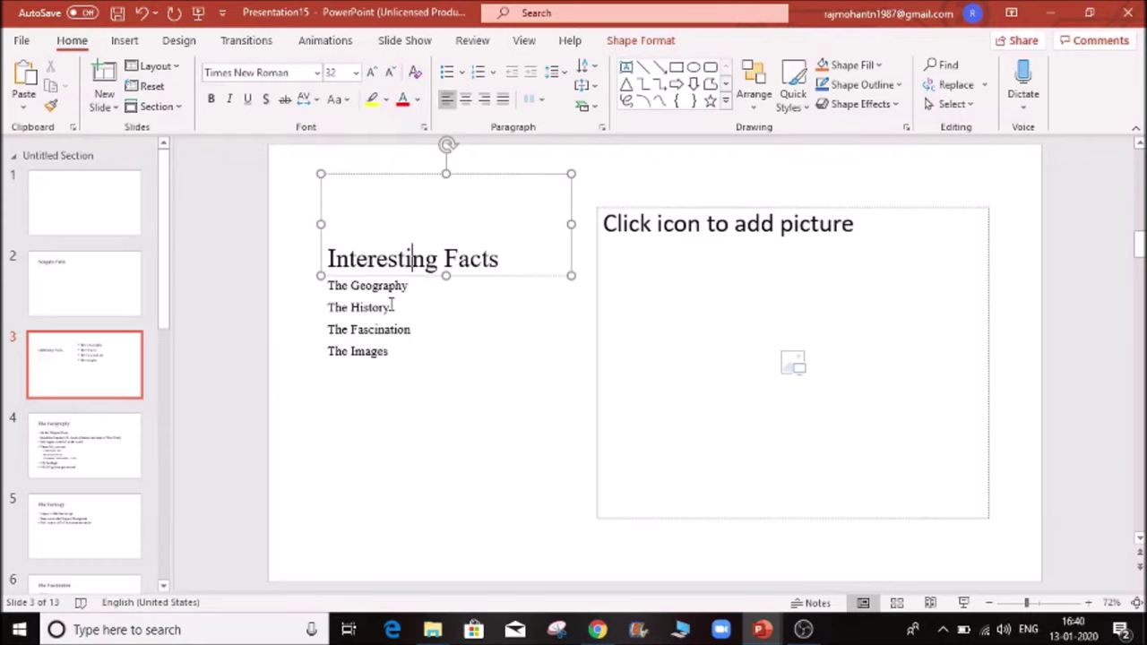
click(421, 395)
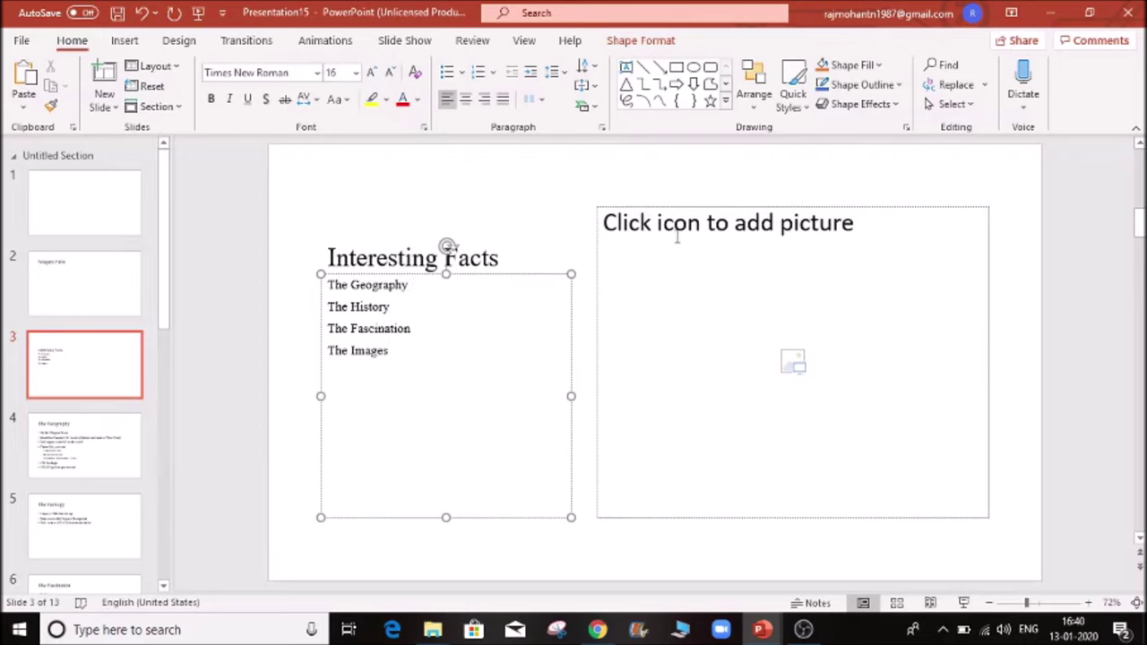
- Insert the 'farm' photo into the picture placeholder, then dismiss the Design Ideas pane
click(794, 363)
click(178, 148)
click(427, 376)
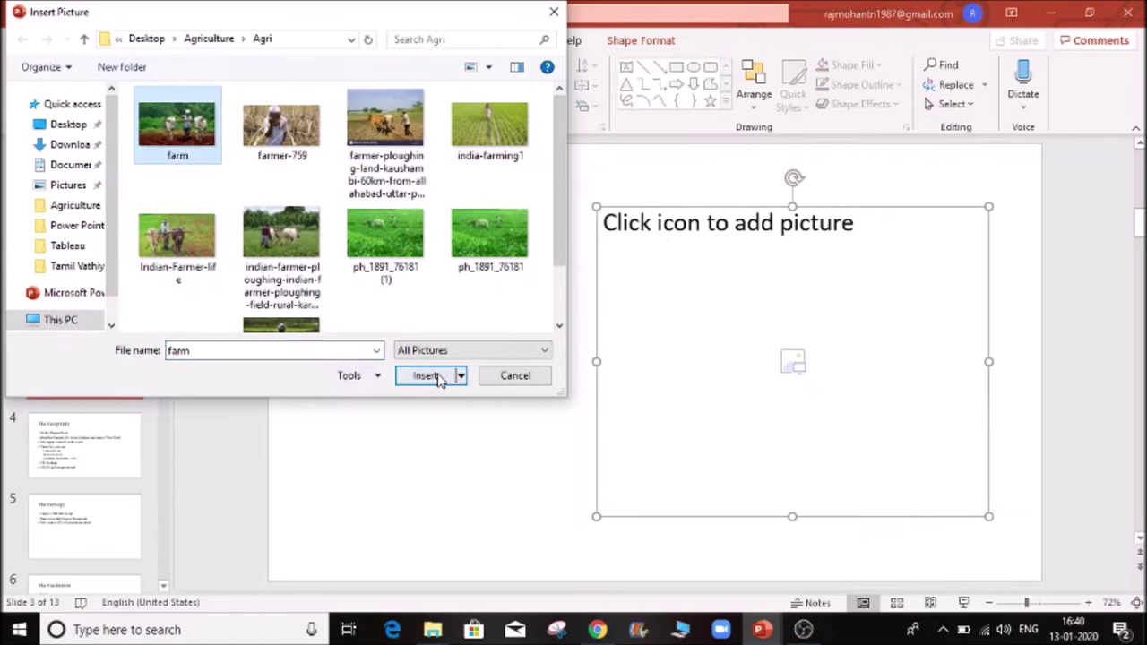
mouse_move(755, 310)
mouse_down()
mouse_move(714, 311)
mouse_move(755, 301)
mouse_up()
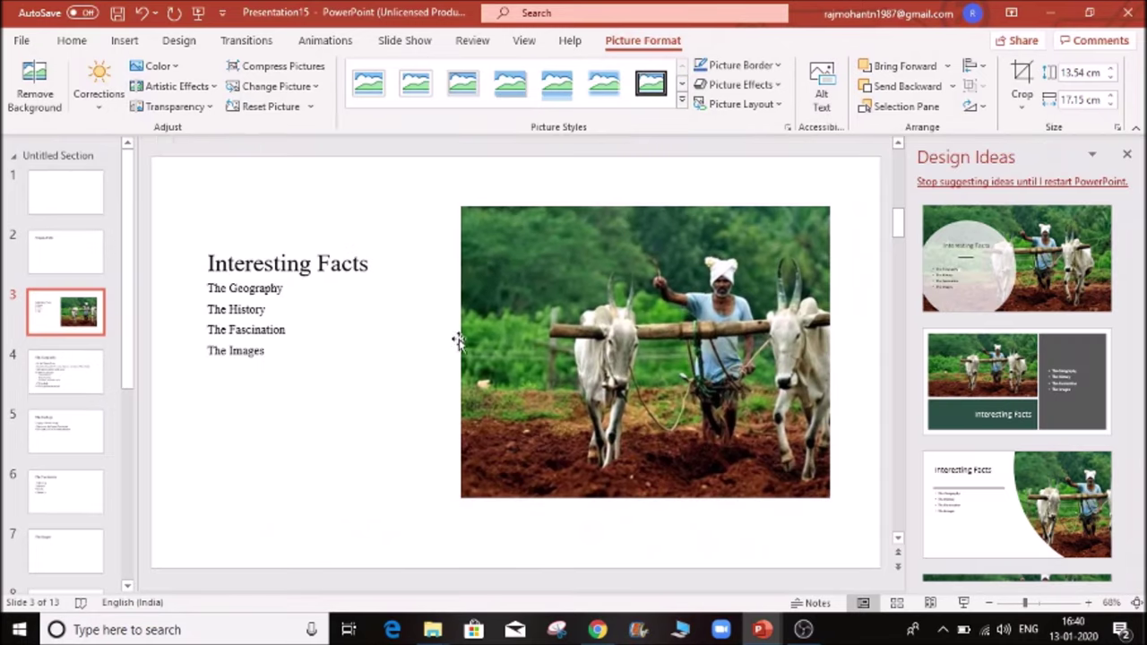
click(455, 338)
click(1128, 155)
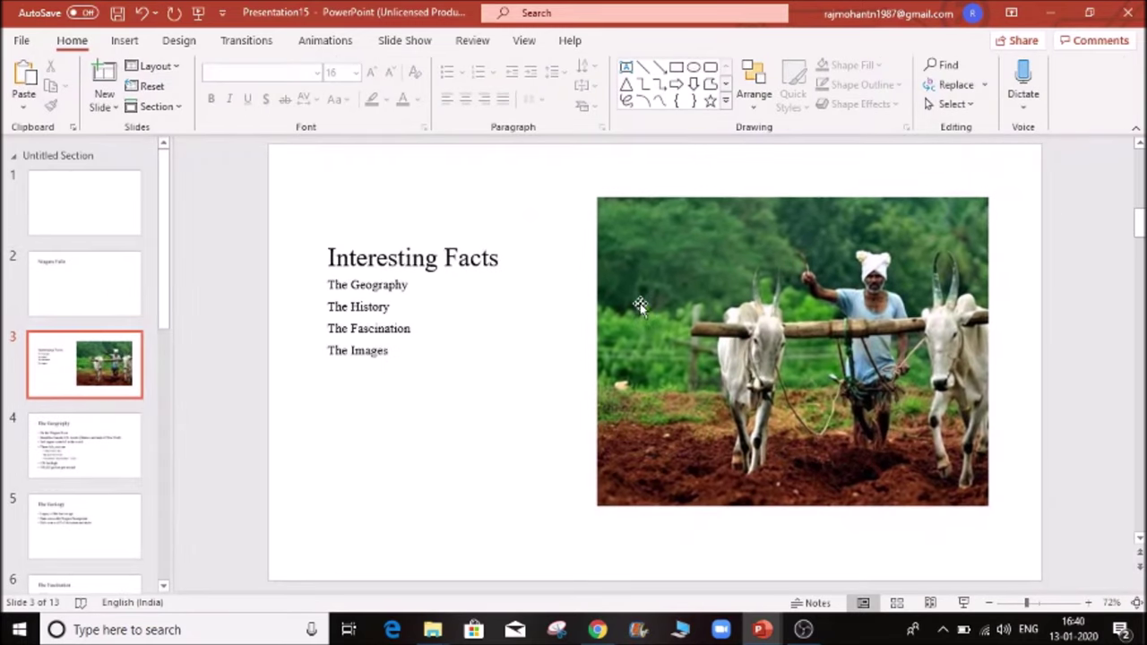
- Move the farmer photo to the slide's left and the topic list to the right
click(176, 71)
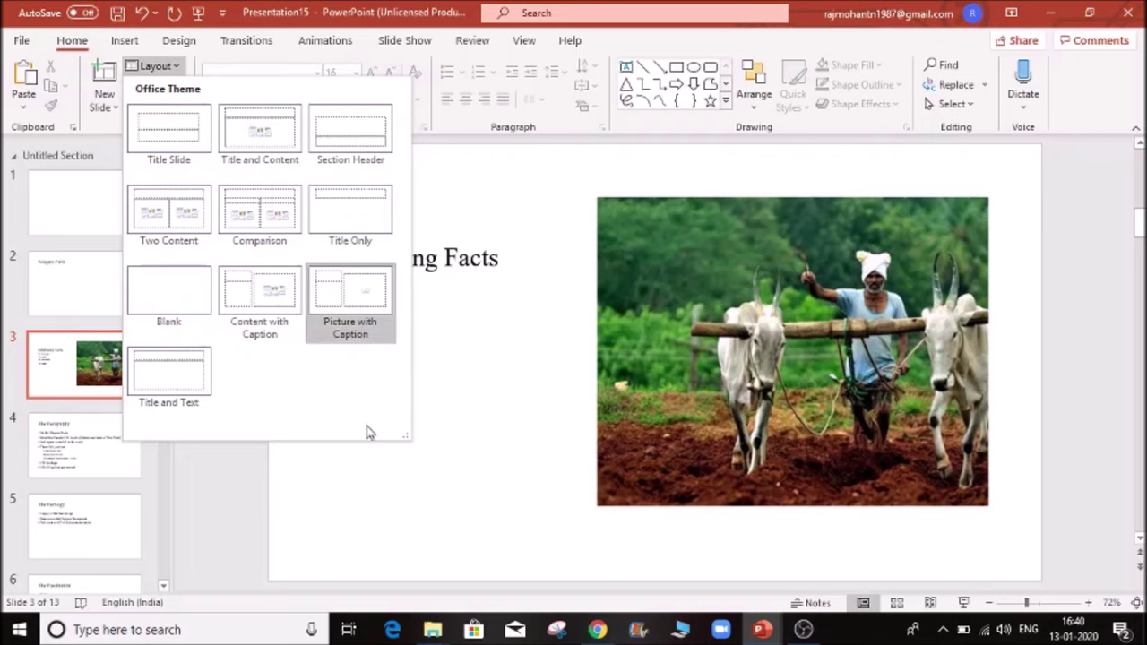
click(422, 495)
click(835, 300)
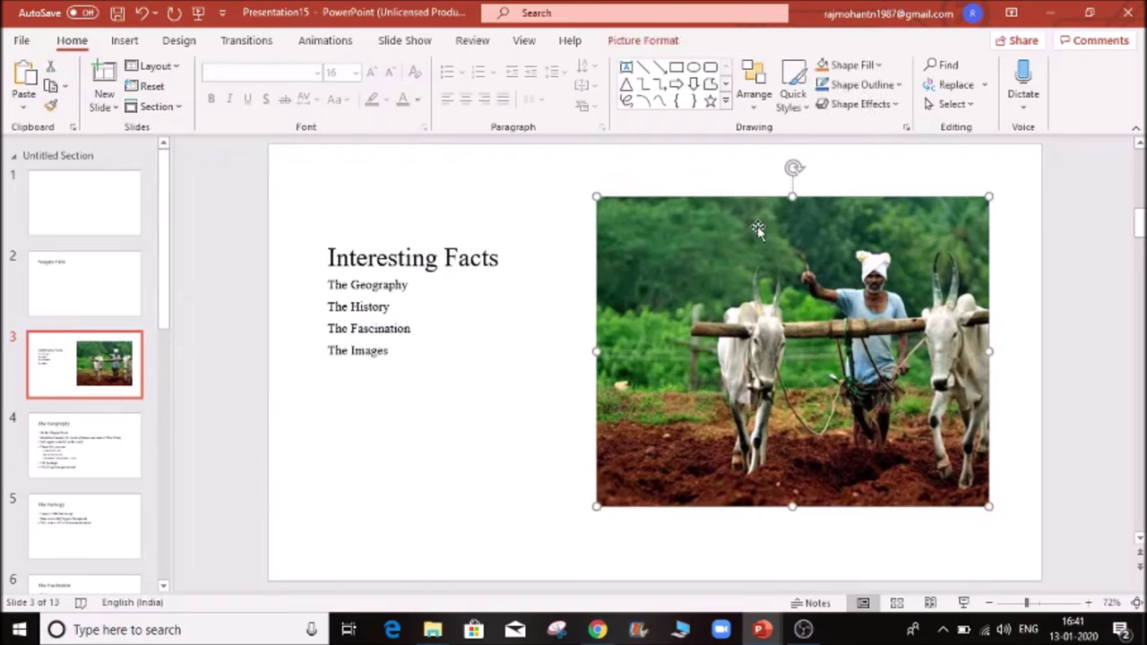
drag(747, 203, 426, 236)
click(380, 290)
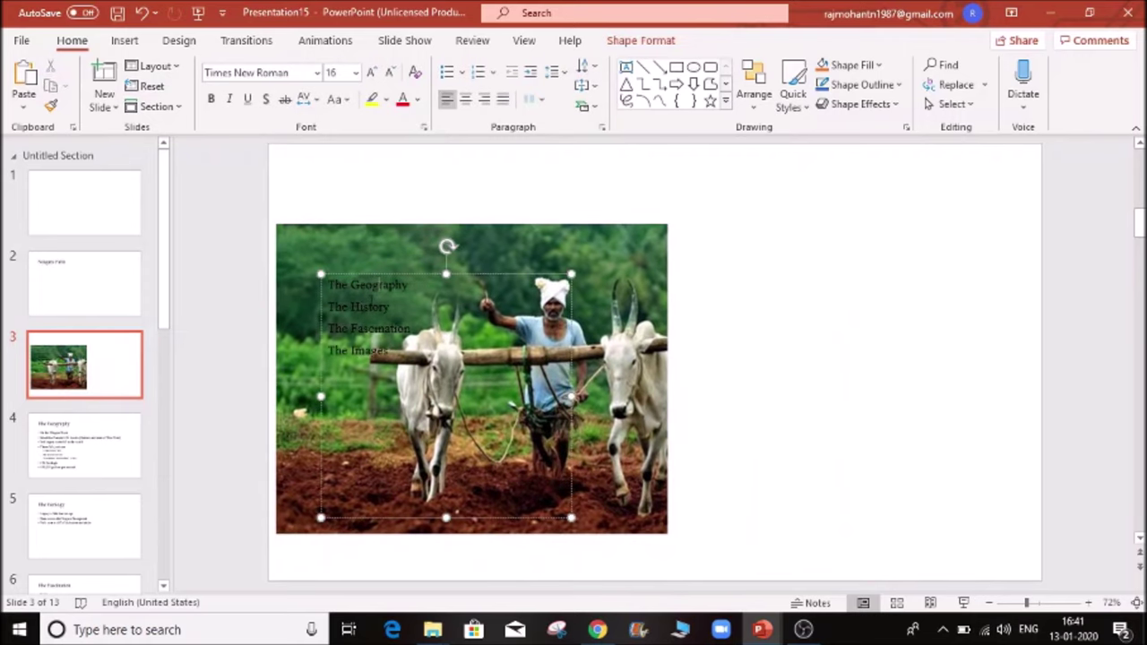
drag(380, 271, 801, 187)
- Move the Interesting Facts title to the right and place the photo at the top-left
click(492, 344)
drag(492, 344, 496, 453)
click(380, 280)
click(383, 273)
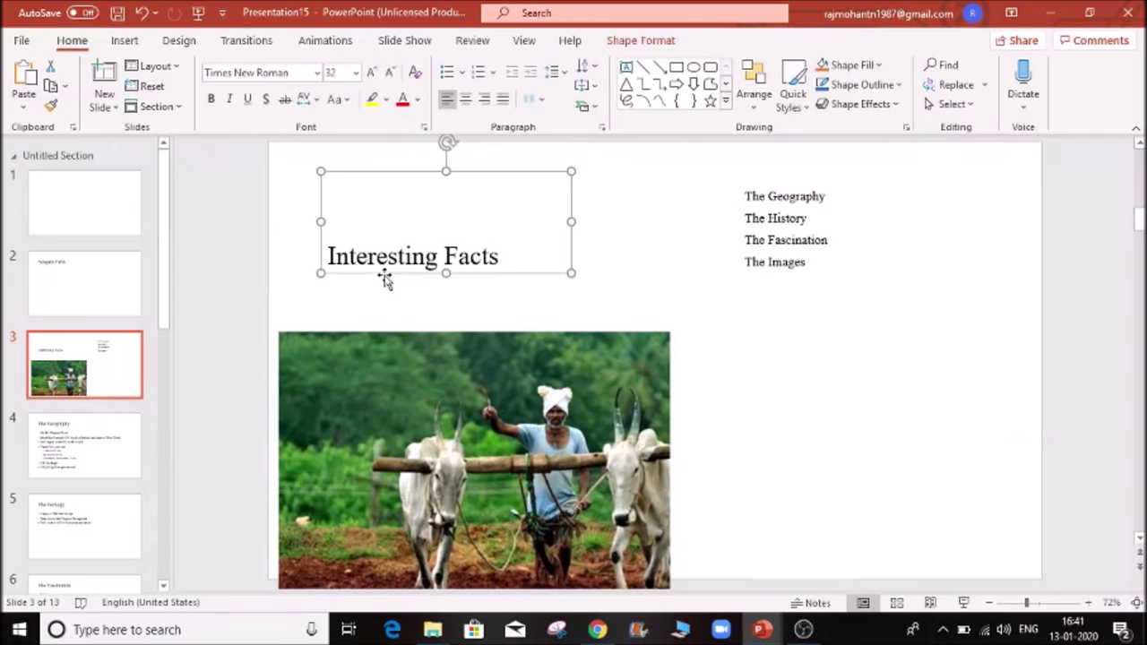
drag(424, 175, 884, 337)
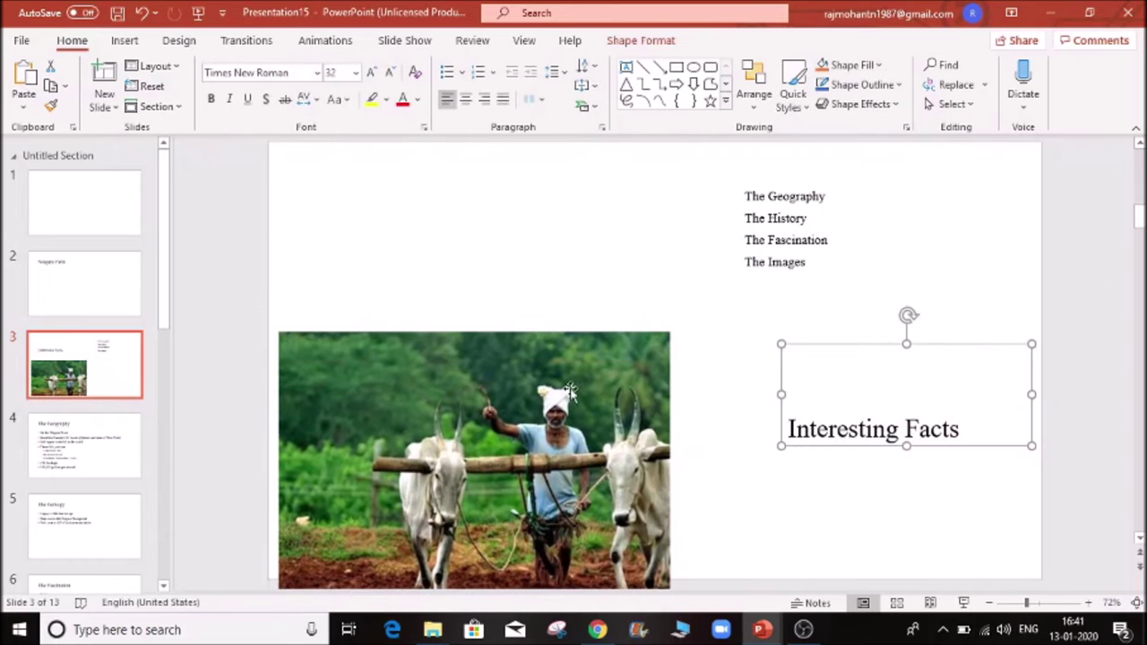
click(512, 350)
drag(512, 349, 538, 197)
- Nudge the Interesting Facts title up and left so it sits beneath the topic list
click(778, 216)
click(838, 480)
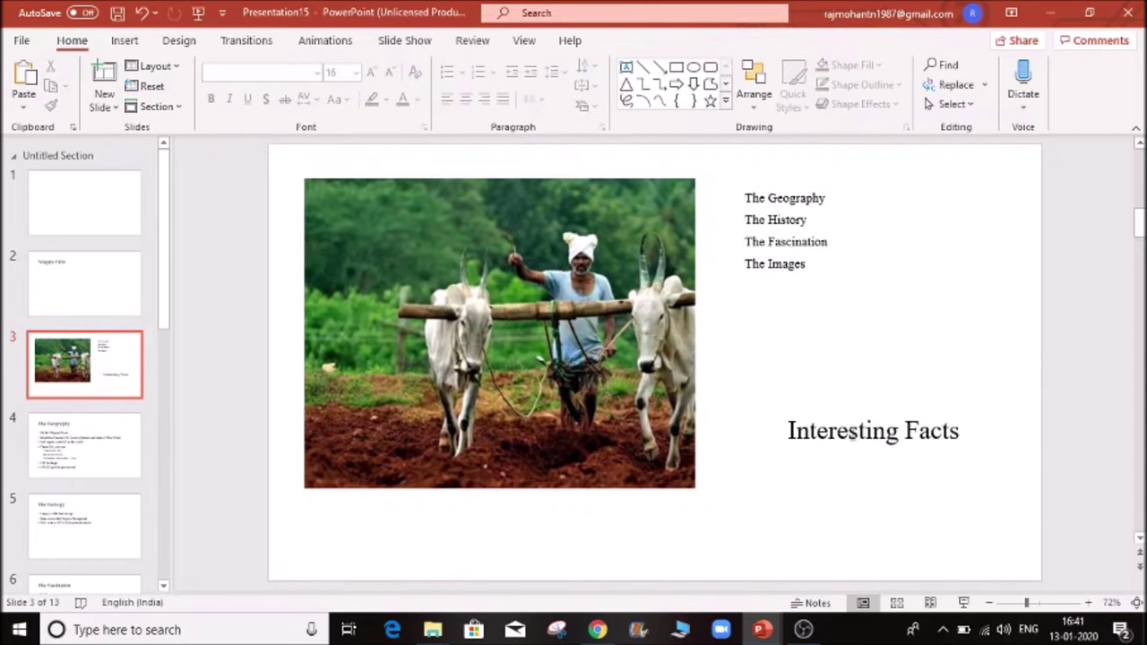
click(850, 430)
drag(912, 346, 844, 285)
click(855, 477)
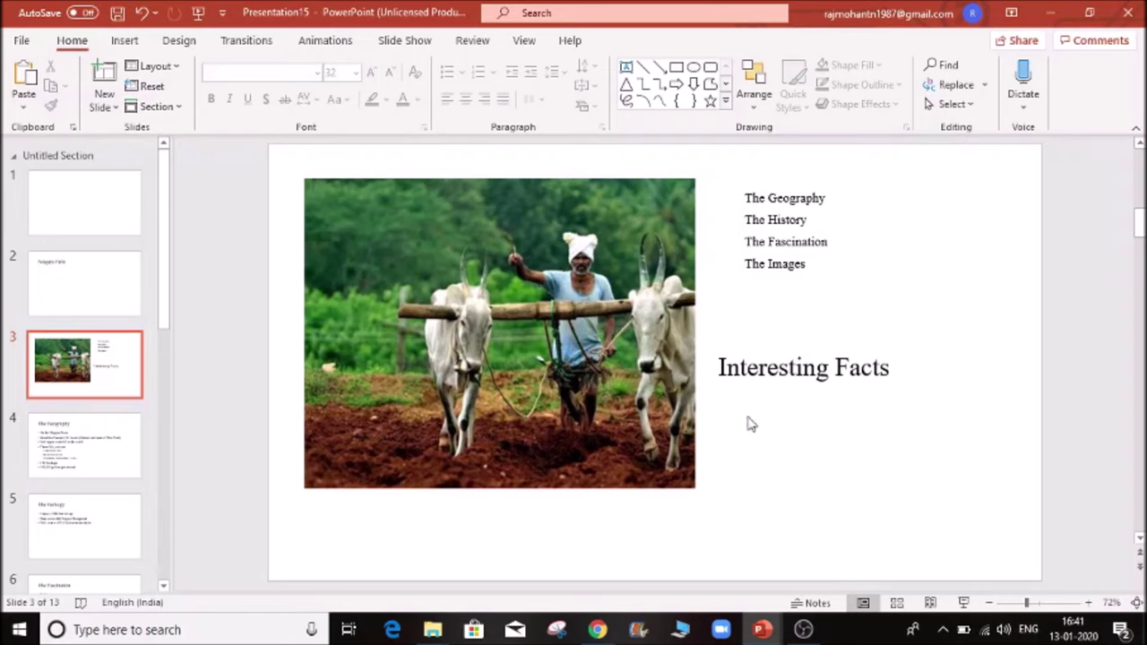
right_click(837, 446)
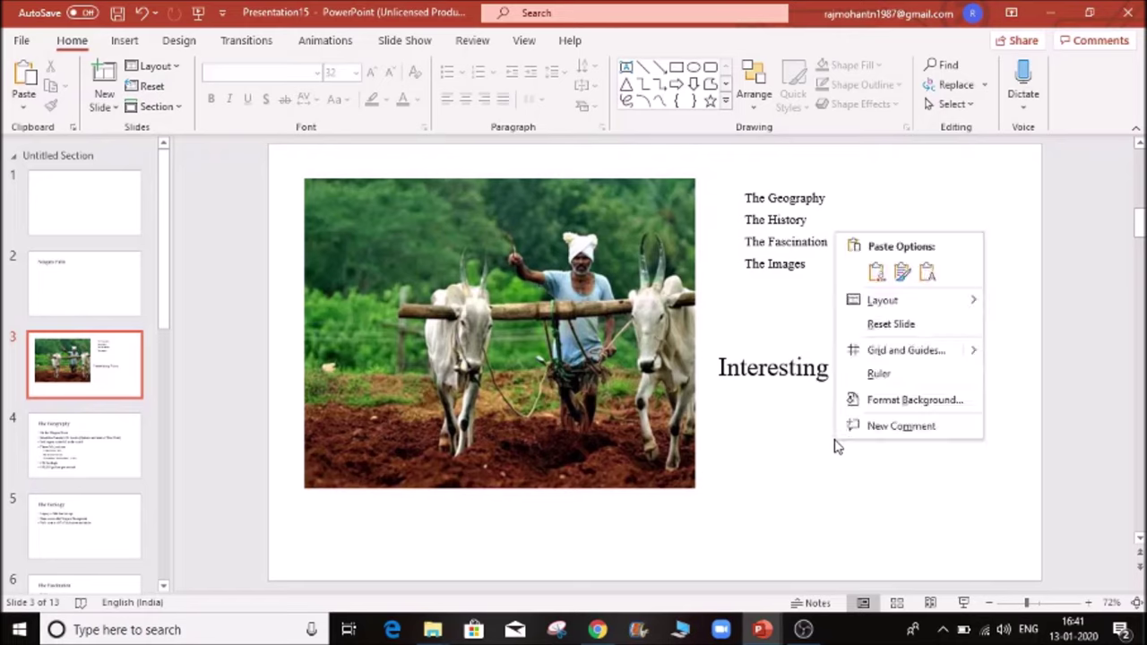
- Reset slide 3 so the title and four topic lines return to the left
click(891, 325)
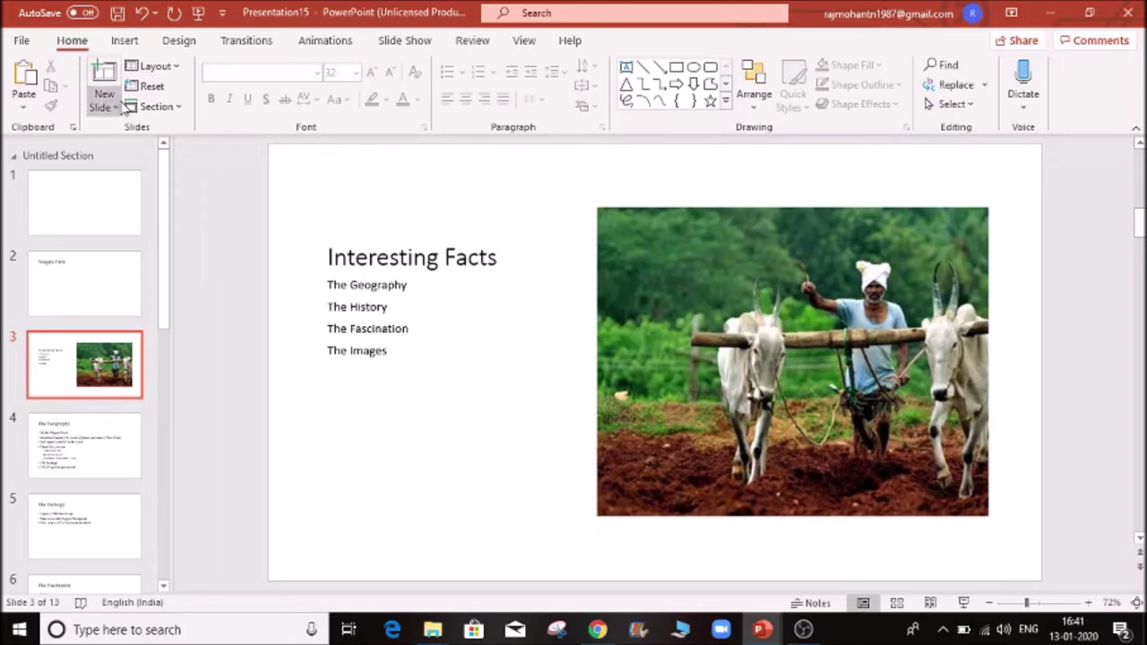
right_click(425, 450)
click(395, 503)
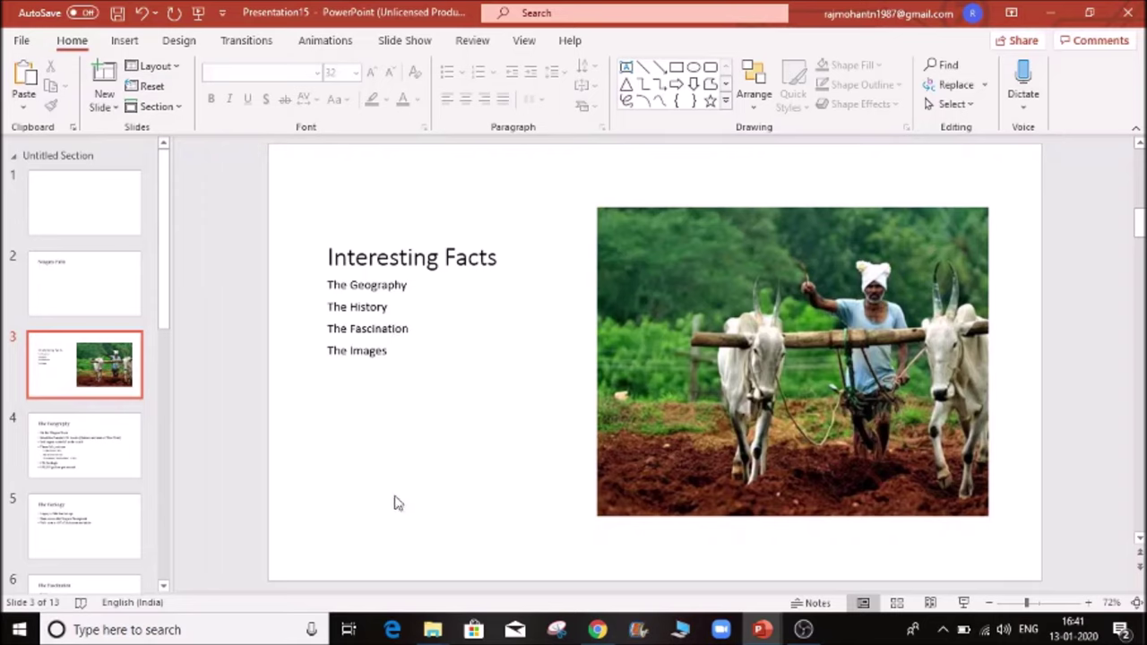
click(355, 309)
right_click(356, 314)
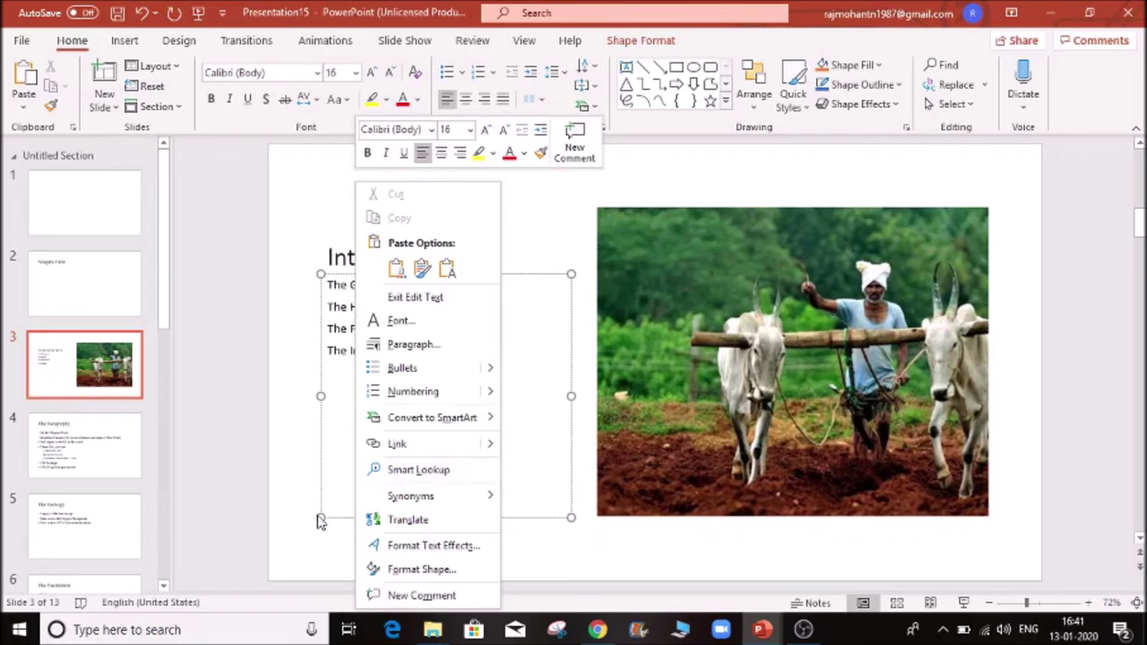
key(Escape)
click(325, 556)
right_click(328, 557)
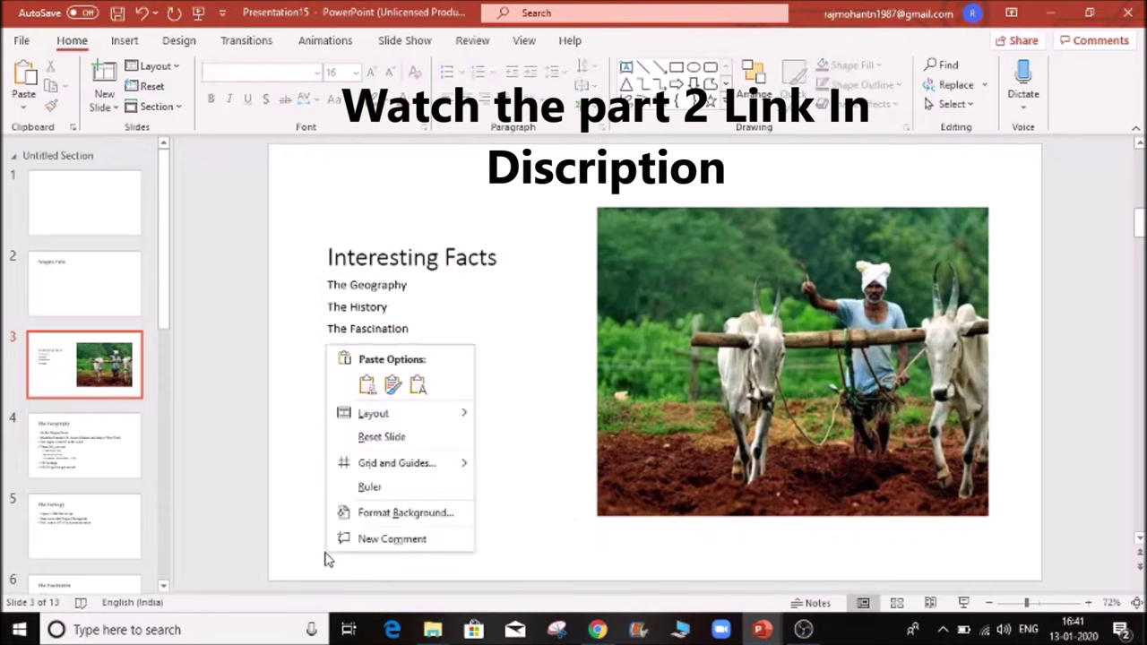
- Reset the slide, apply the Comparison layout, and bring the OBS window to the front
click(393, 439)
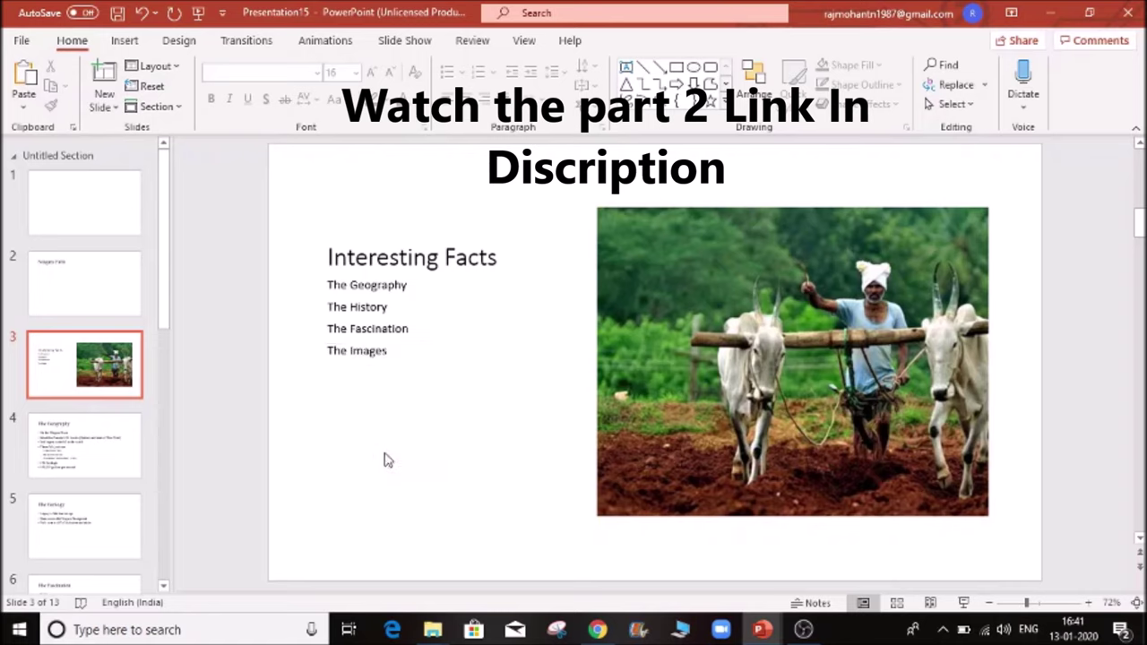
click(175, 72)
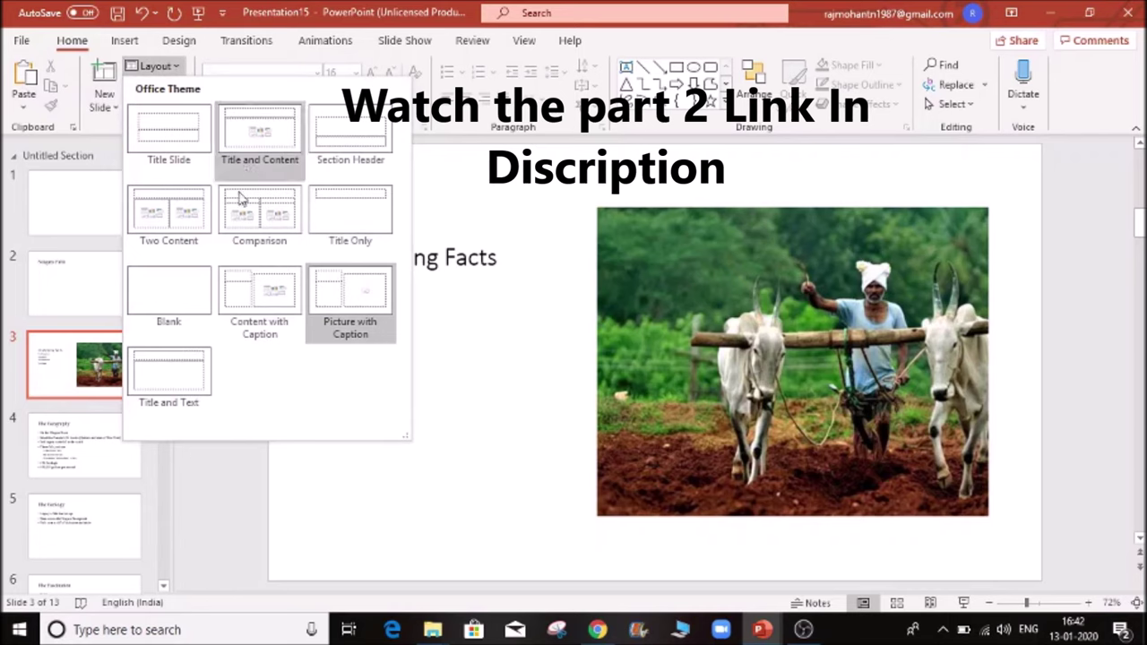
click(248, 231)
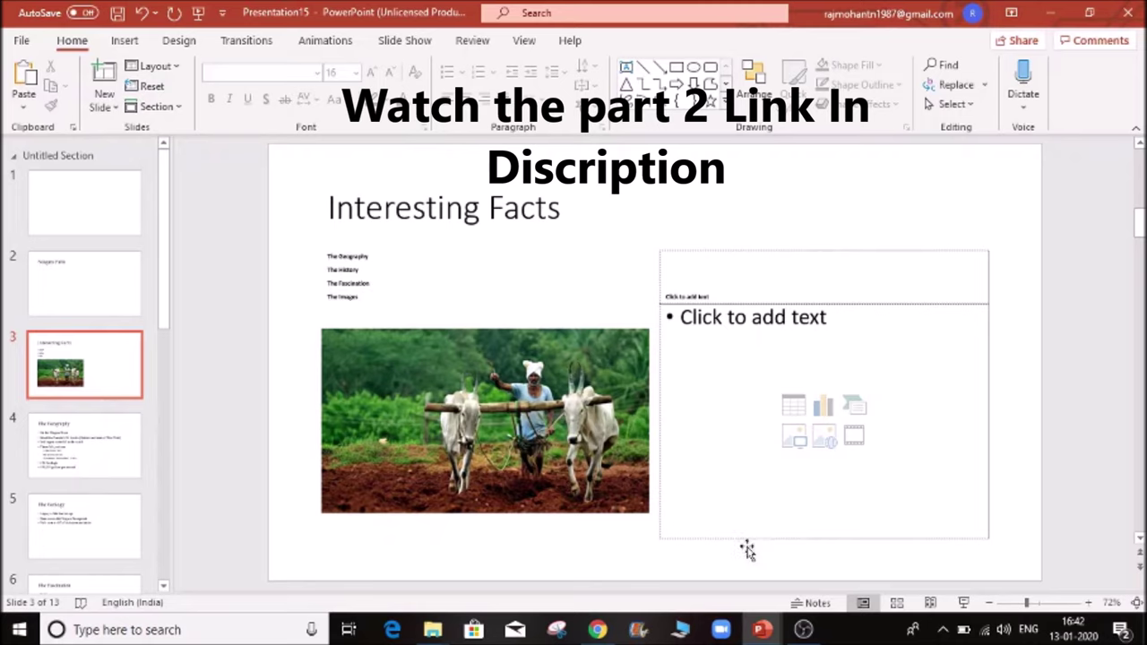
mouse_move(802, 631)
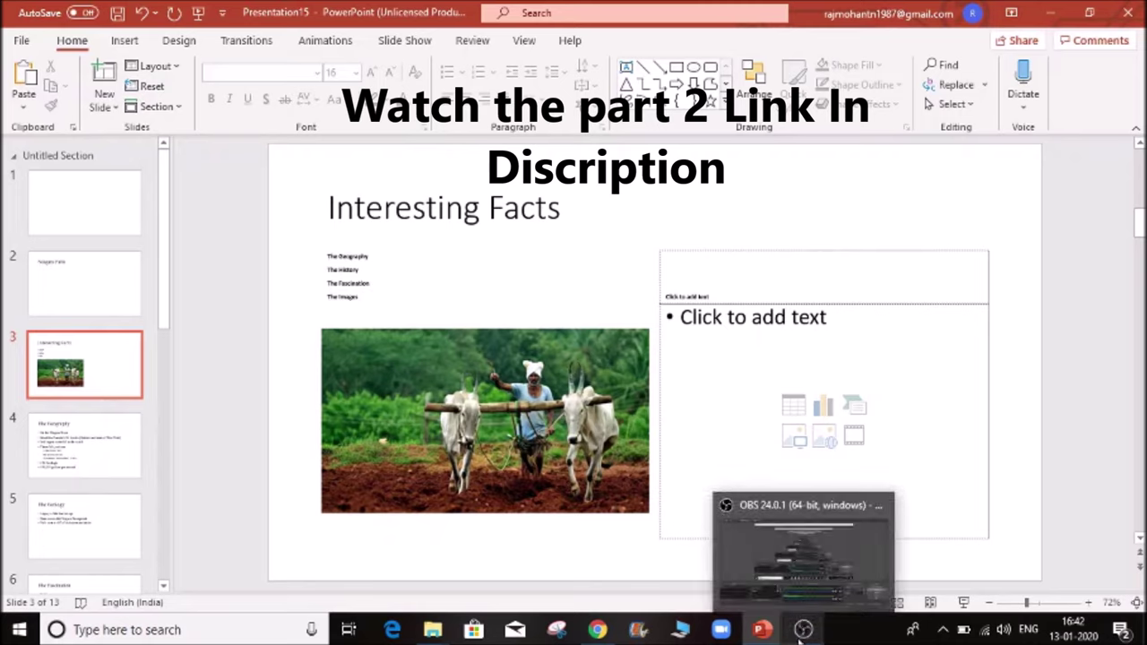
click(803, 633)
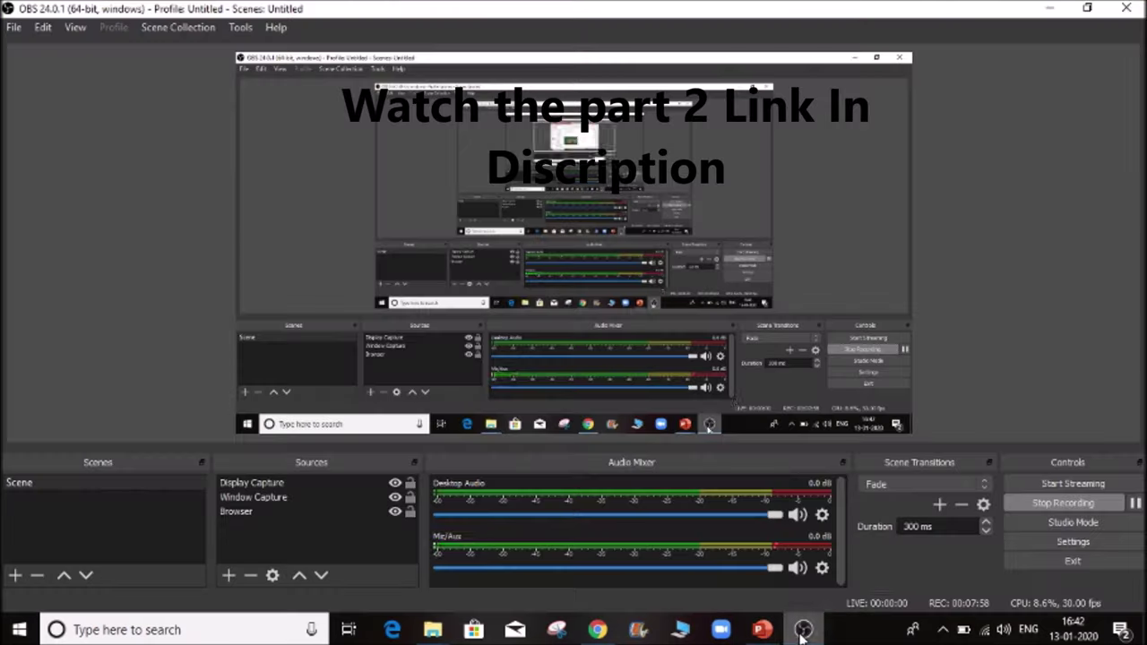